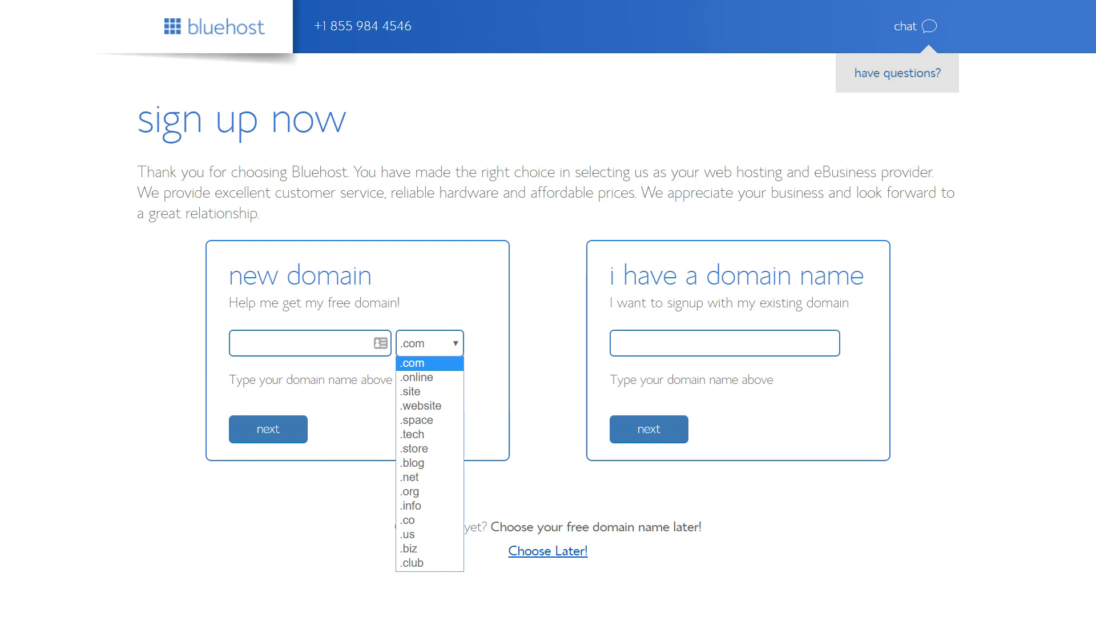
- Keep the .com domain ending and continue to the account creation page
left_click(267, 429)
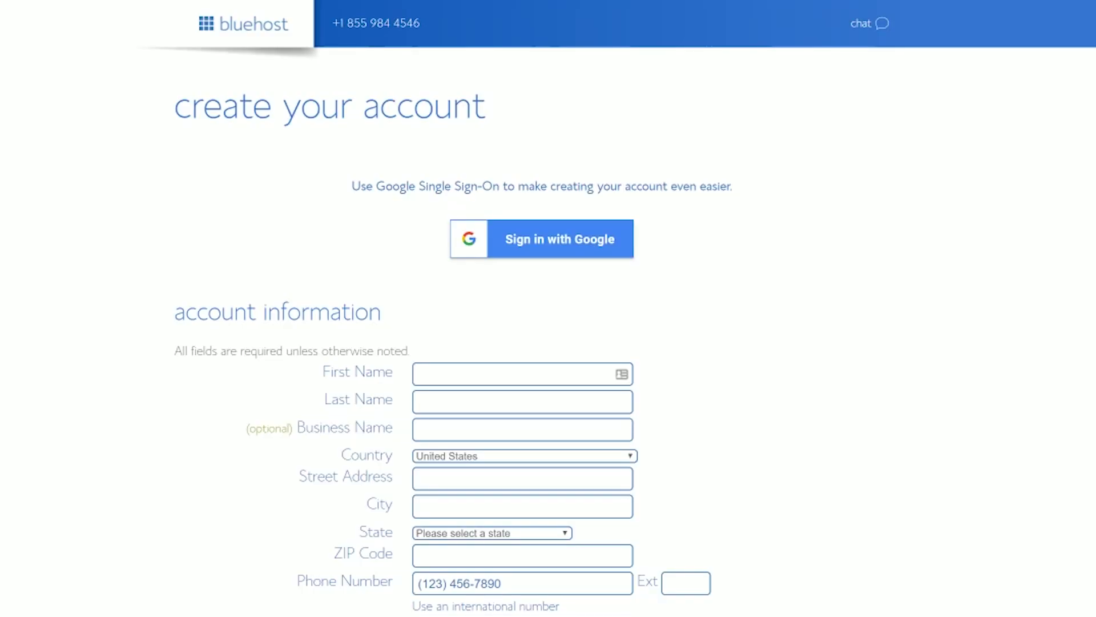
scroll(549, 308, "down", 3)
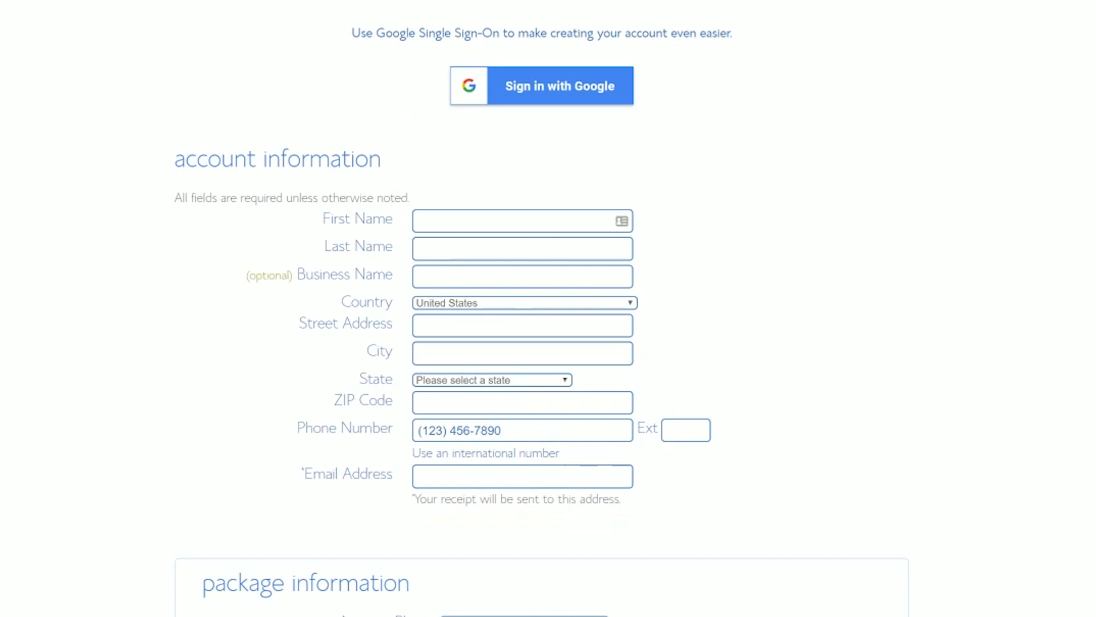
scroll(361, 589, "down", 5)
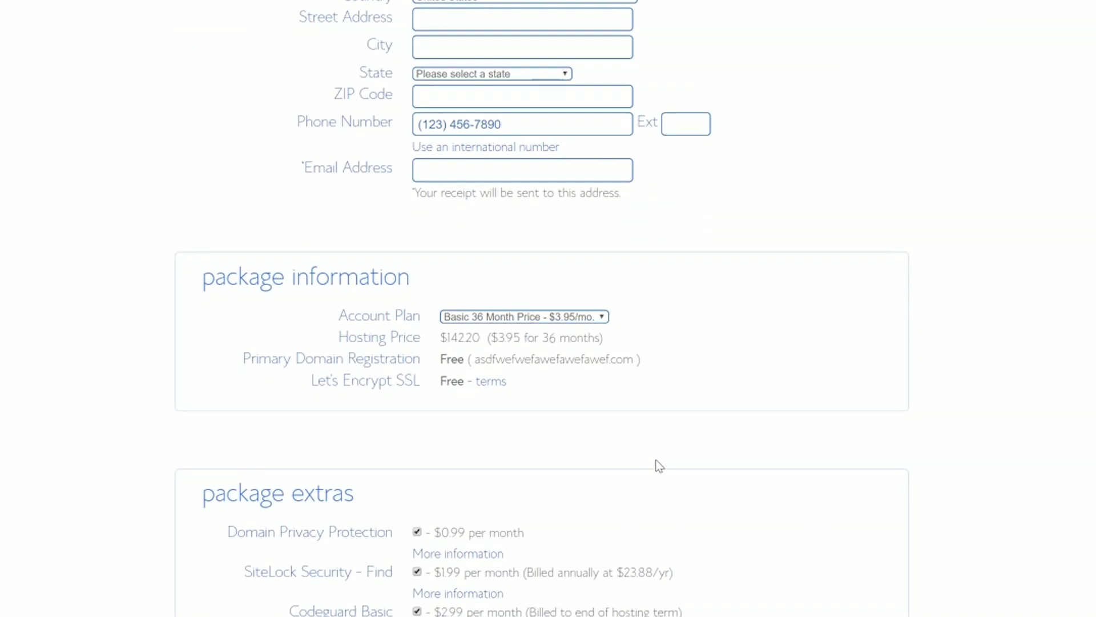
- Switch the account plan to Basic 12 Month at $5.95/mo., totalling $71.40 for hosting
left_click(579, 318)
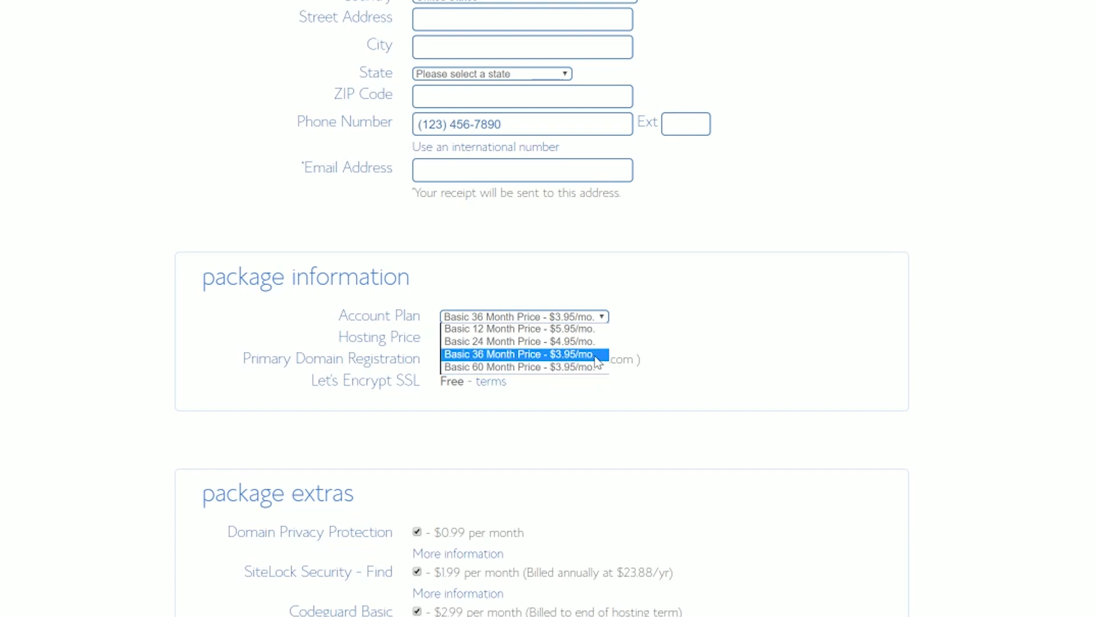
left_click(591, 330)
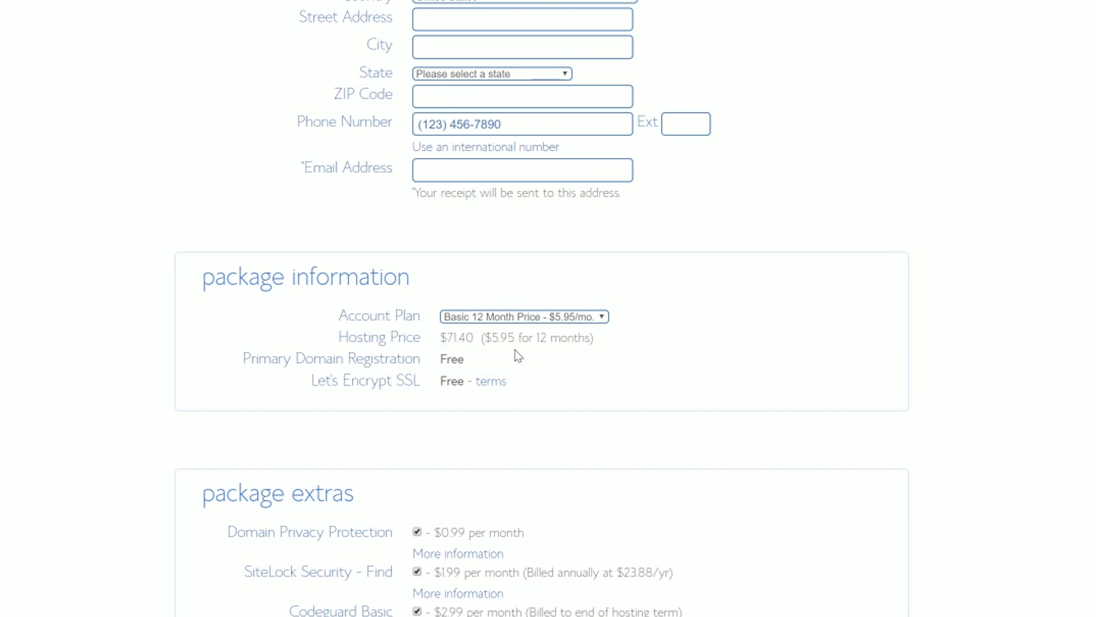
left_click_drag(594, 338, 441, 337)
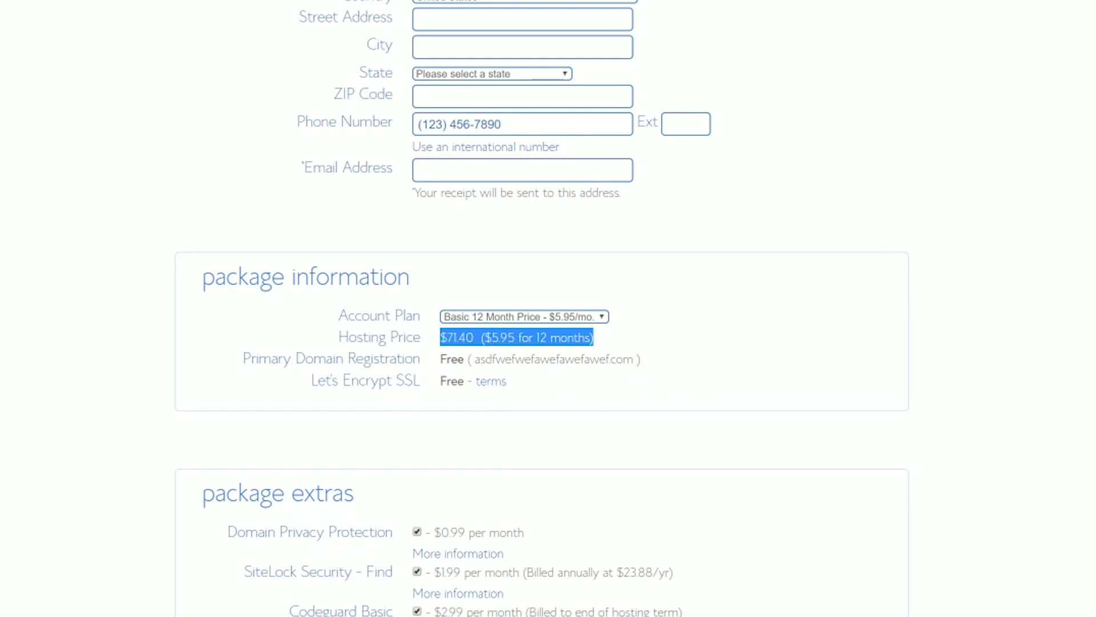
left_click(662, 340)
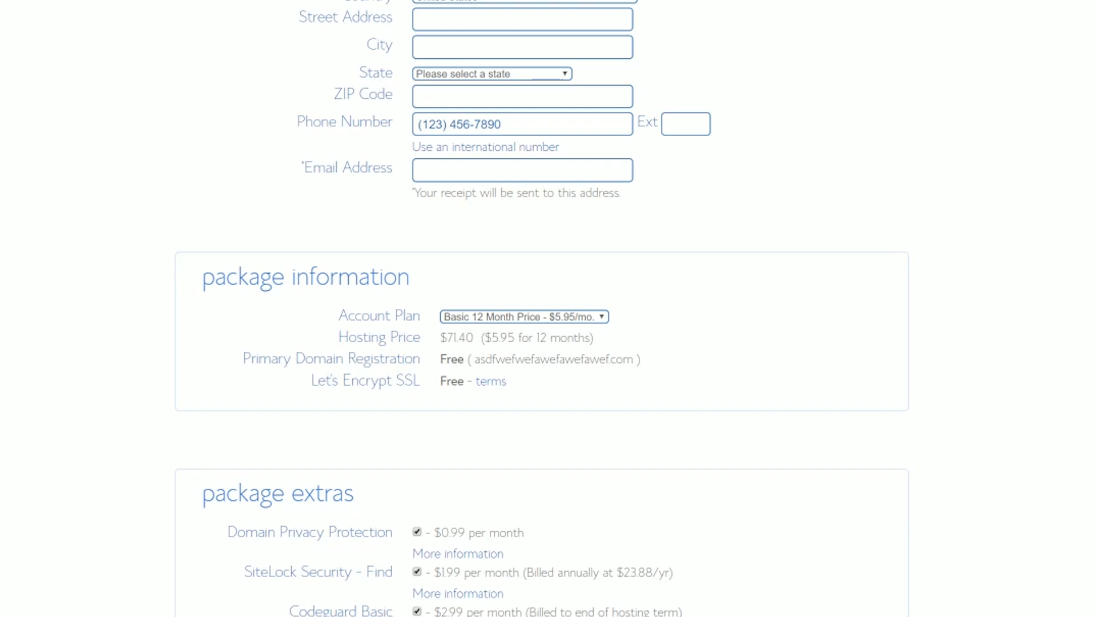
left_click_drag(243, 359, 464, 358)
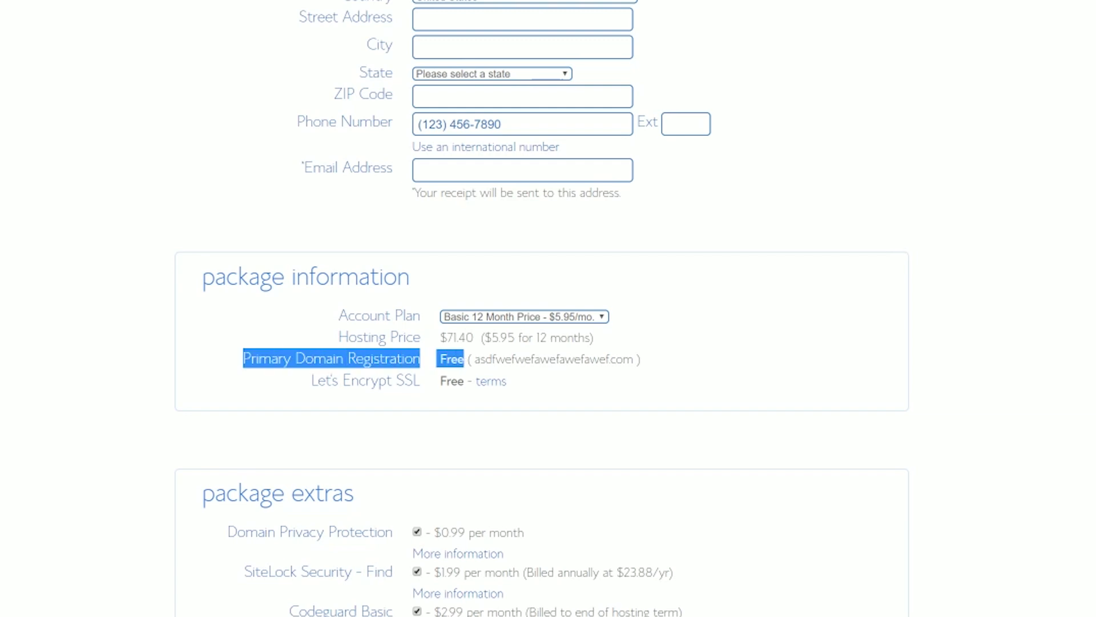
- Remove the SiteLock Security and Codeguard Basic extras, keeping Domain Privacy Protection at $0.99/month
scroll(571, 382, "down", 3)
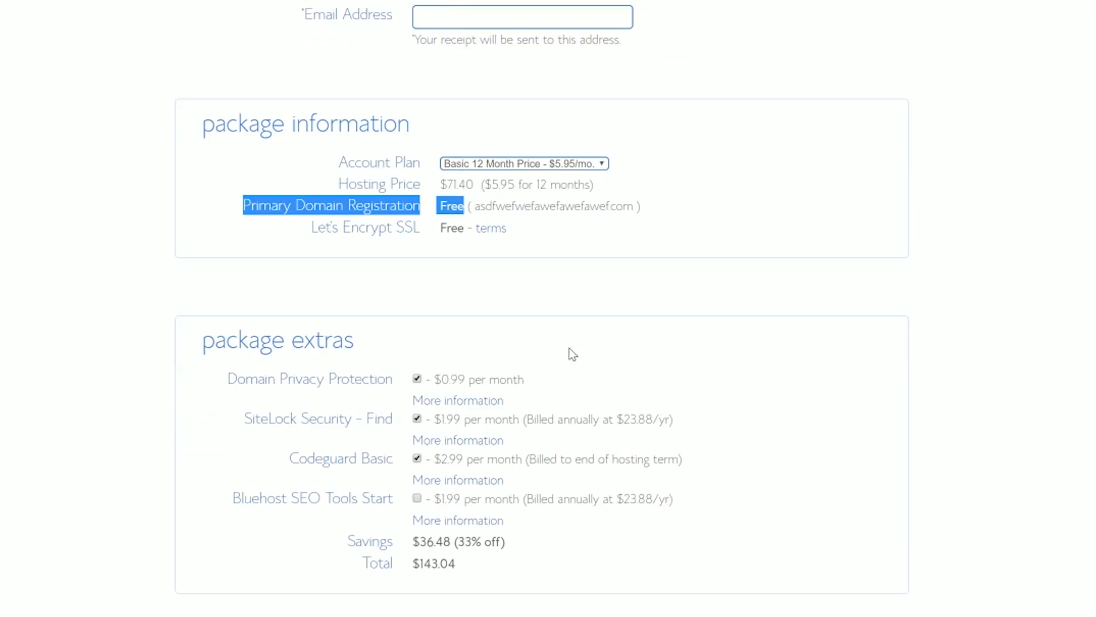
left_click(417, 419)
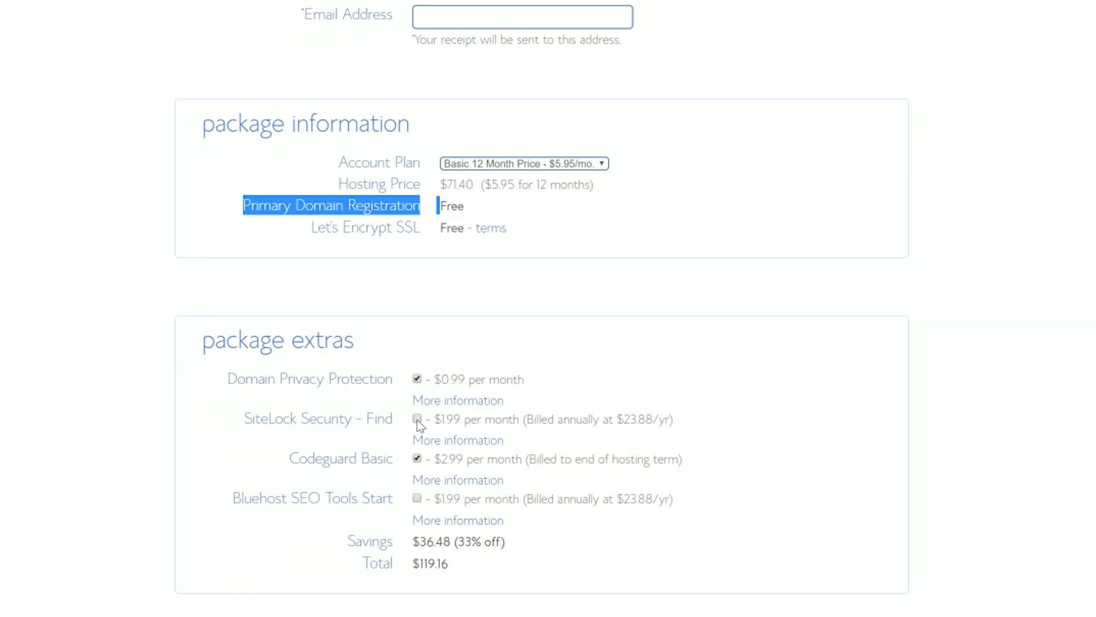
left_click(417, 458)
left_click_drag(512, 400, 176, 403)
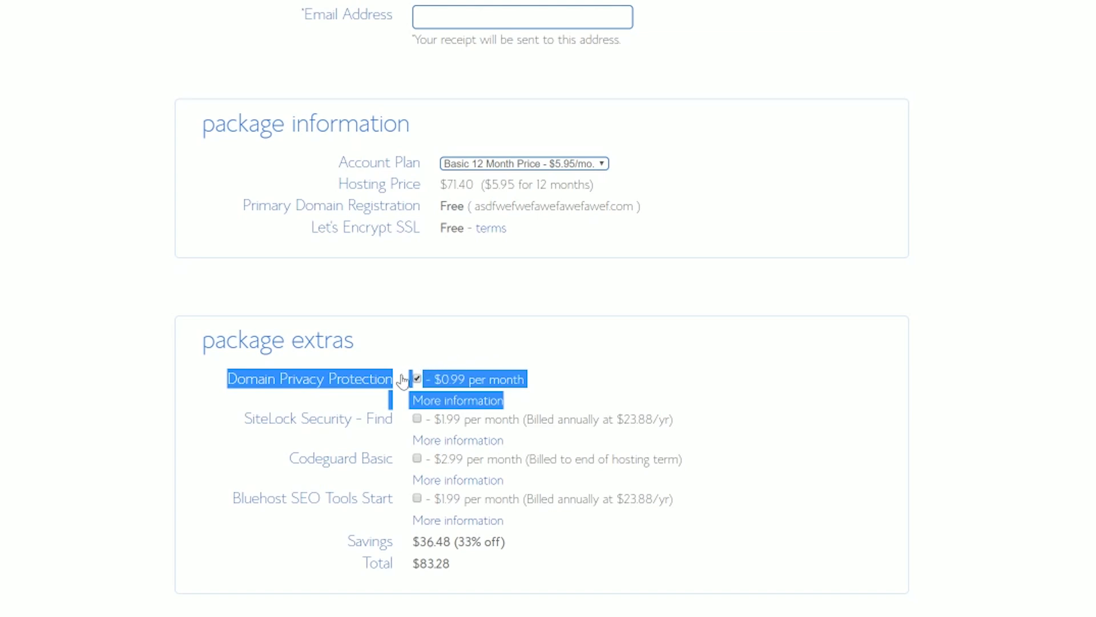
left_click(578, 385)
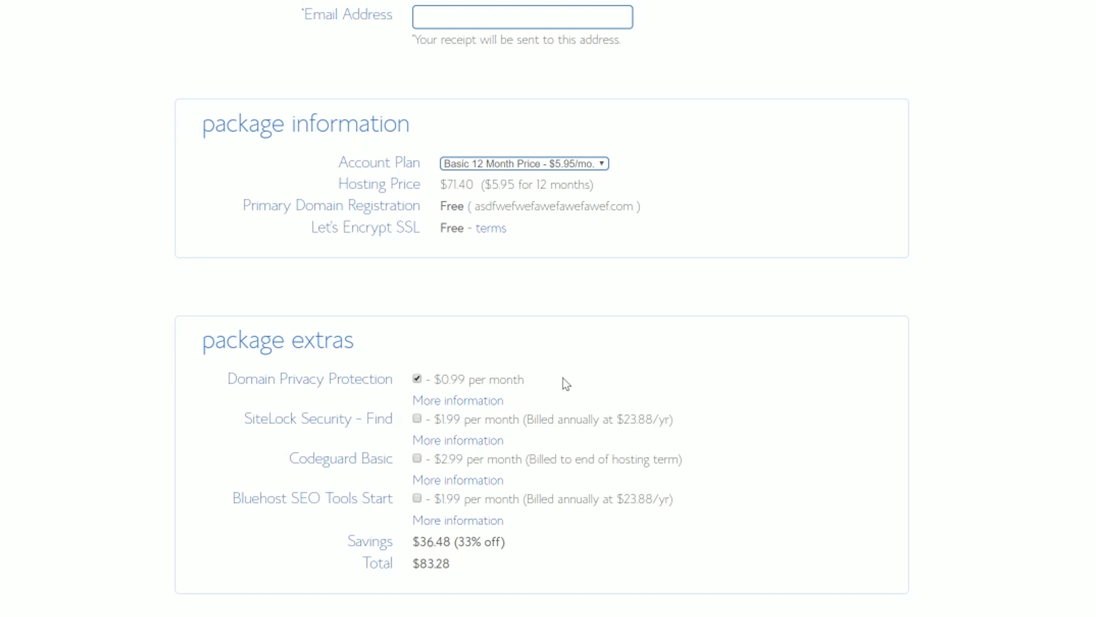
scroll(565, 384, "down", 2)
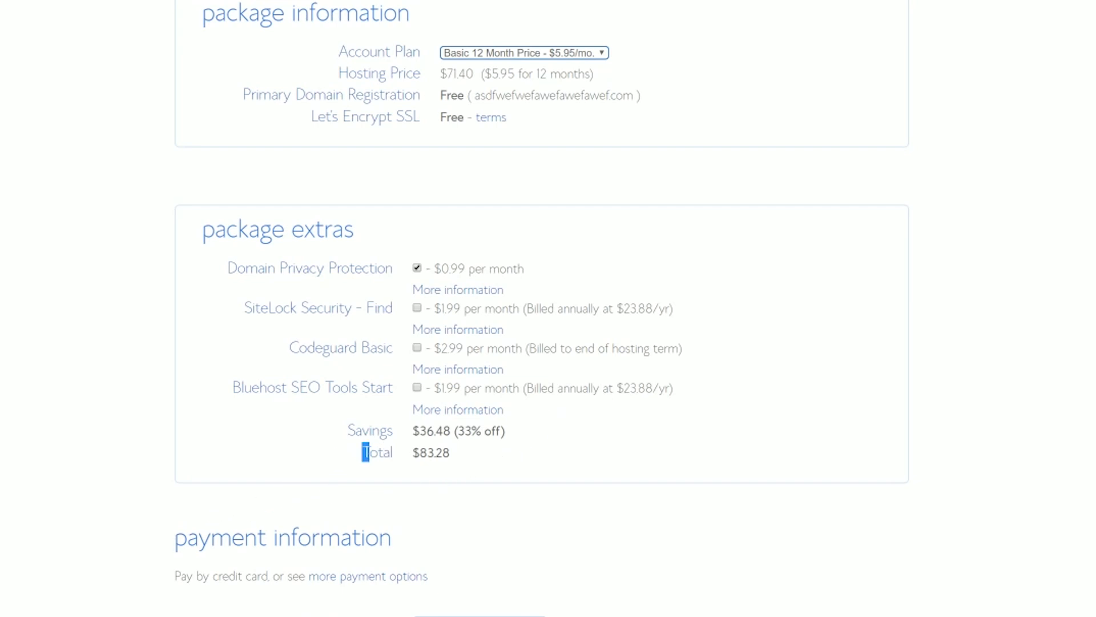
left_click_drag(427, 453, 454, 456)
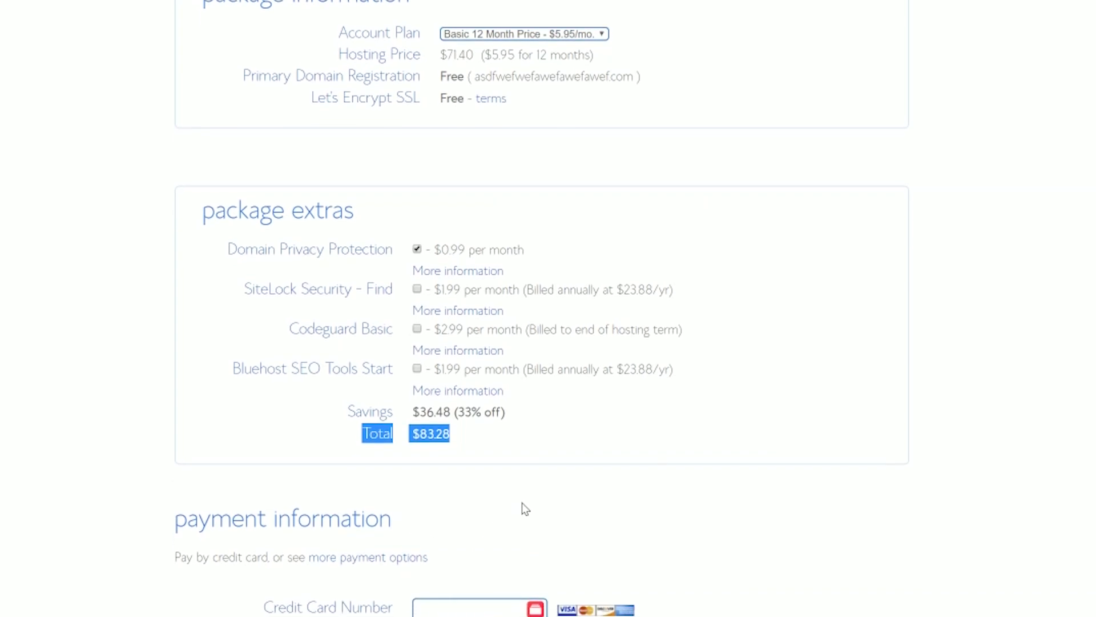
left_click(516, 473)
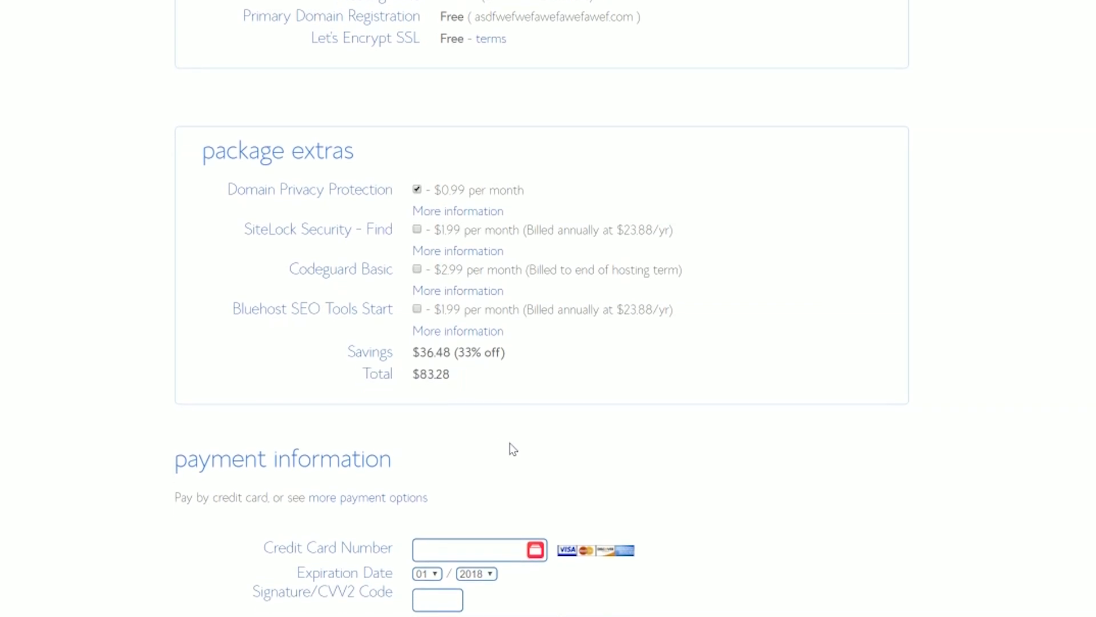
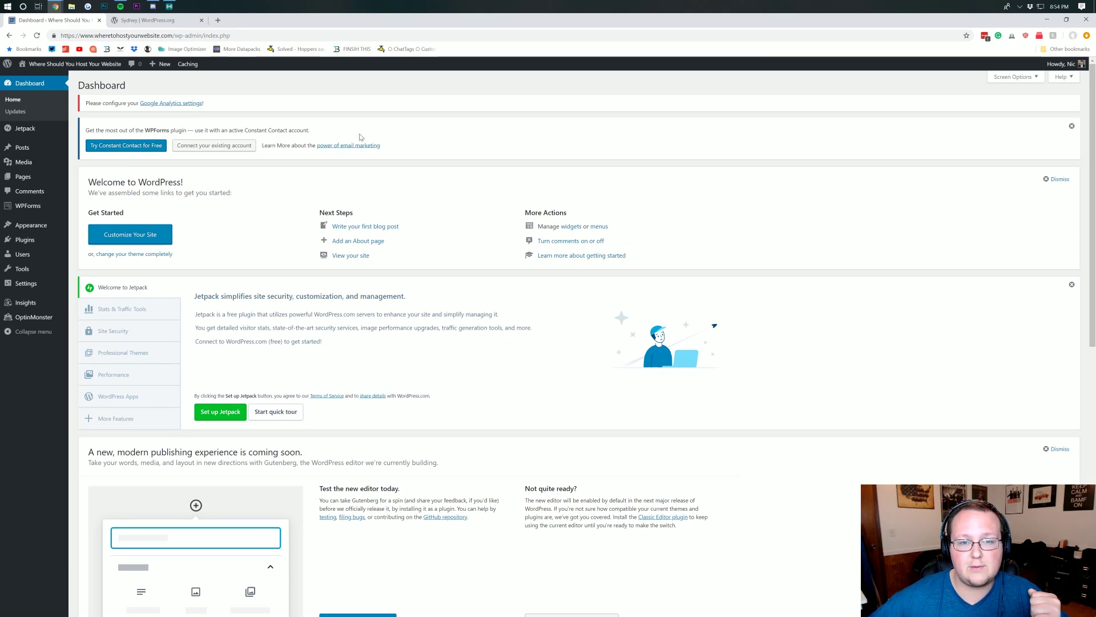
- Download sydney.1.52.zip from the Sydney page on WordPress.org and return to the Dashboard
left_click(150, 20)
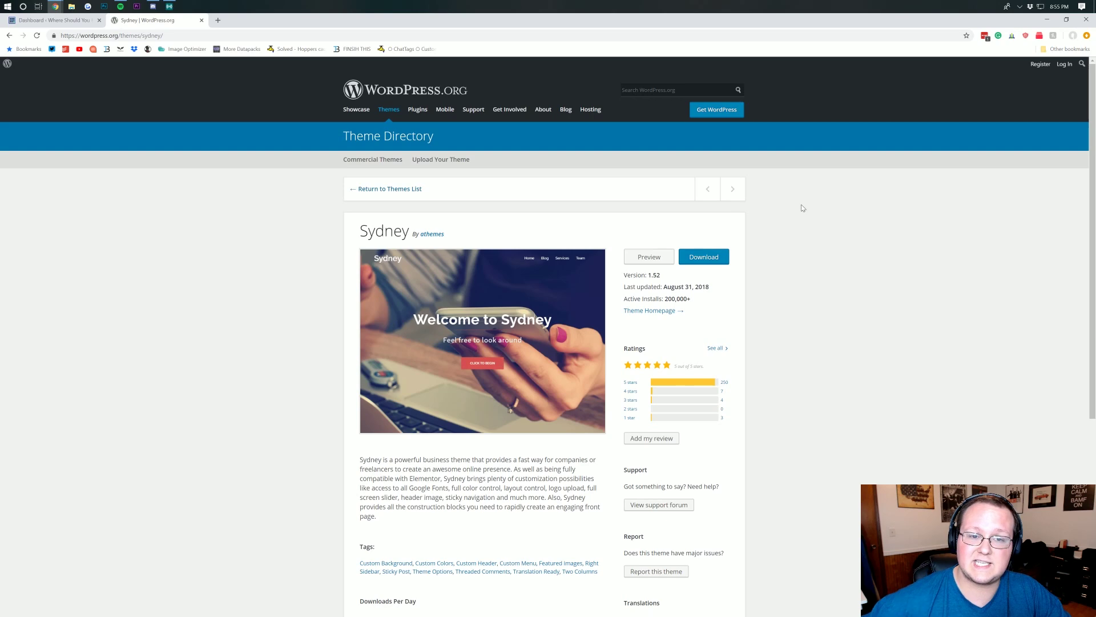
left_click(711, 261)
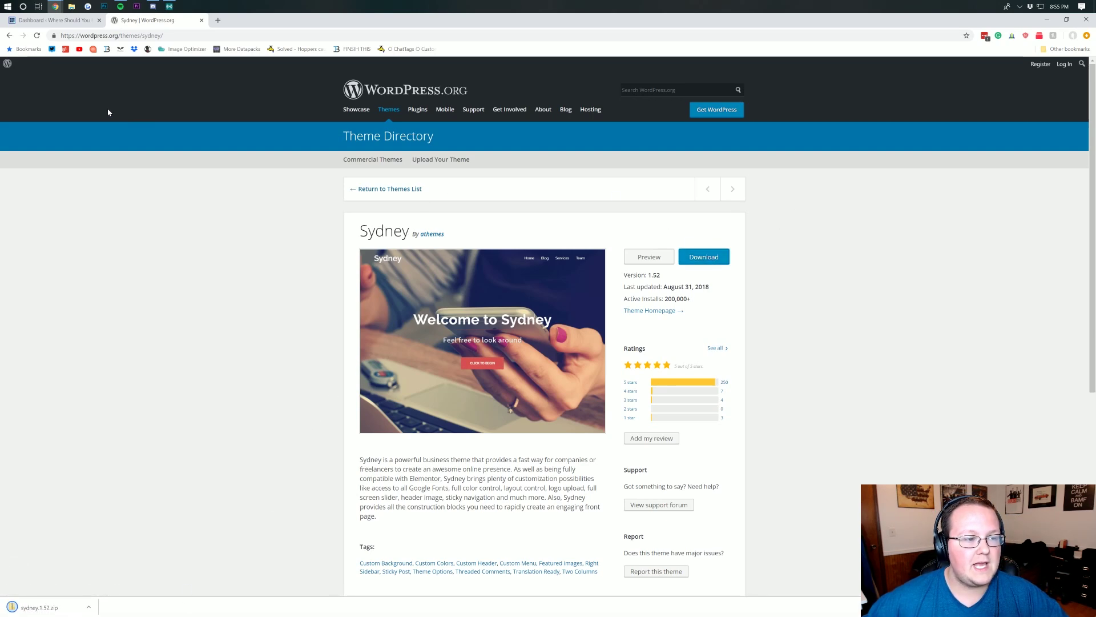
left_click(54, 20)
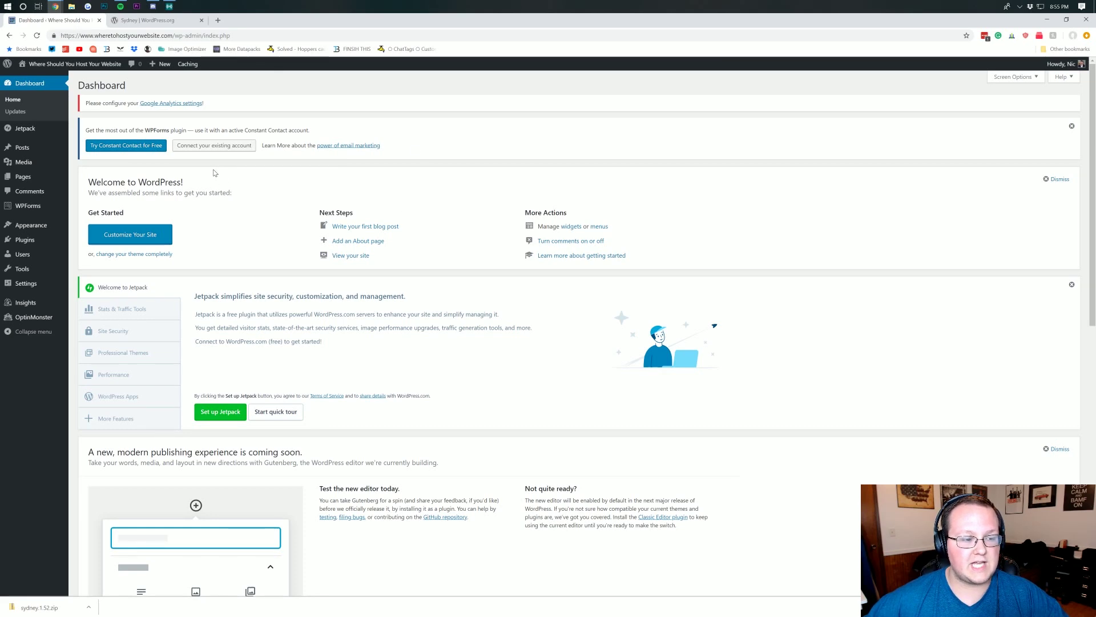
- Upload sydney.1.52.zip through Appearance > Themes > Add New, install it, and activate Sydney
mouse_move(51, 234)
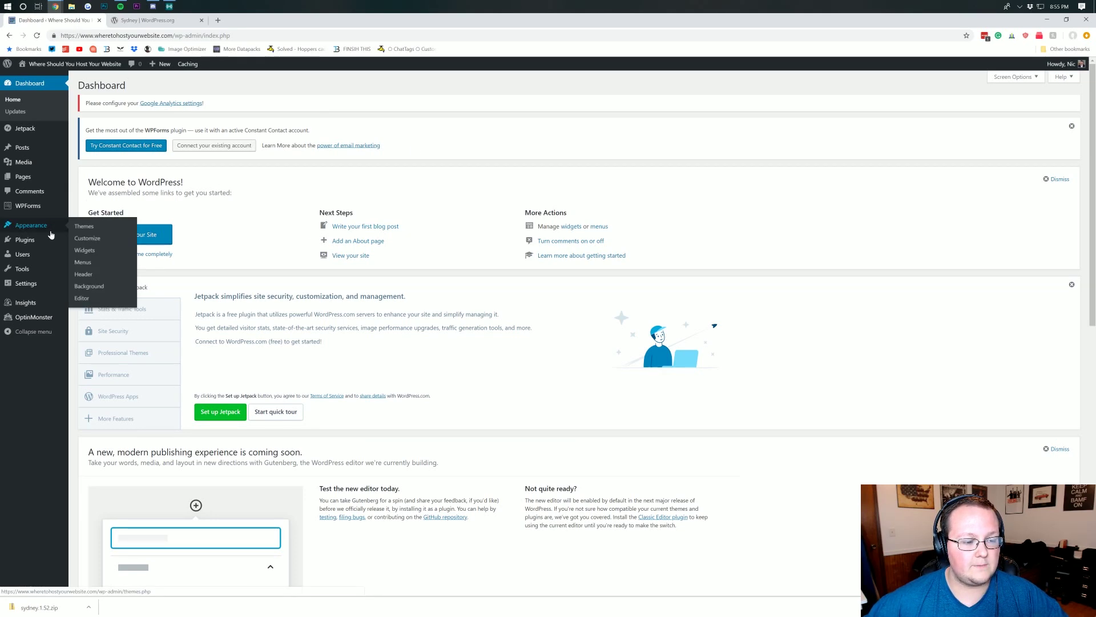
left_click(107, 227)
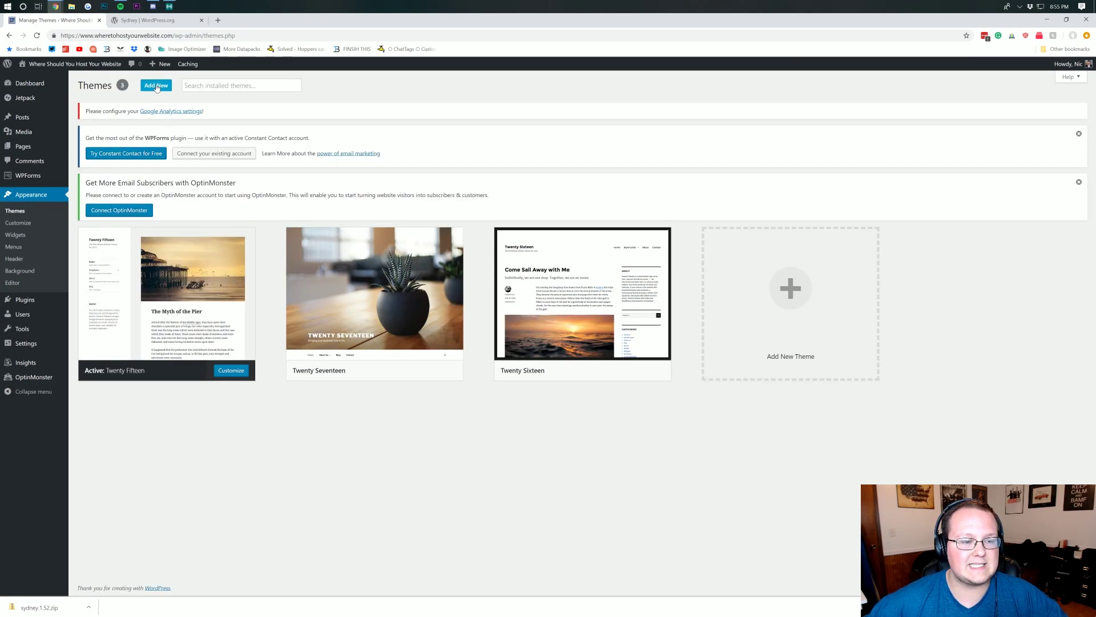
left_click(157, 87)
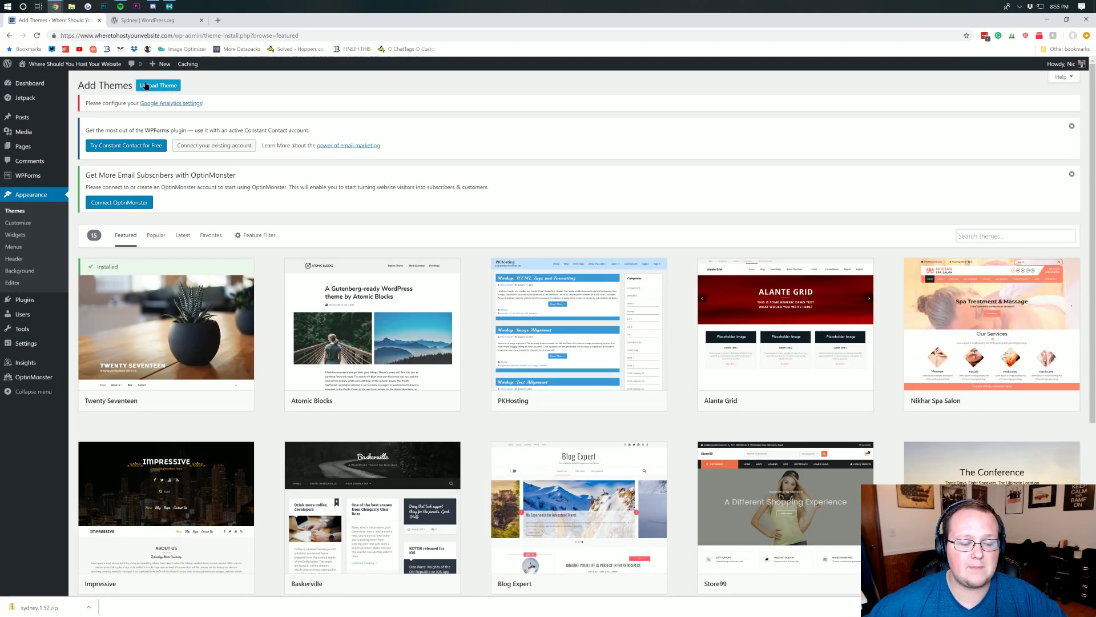
left_click(146, 86)
left_click(147, 87)
left_click(152, 88)
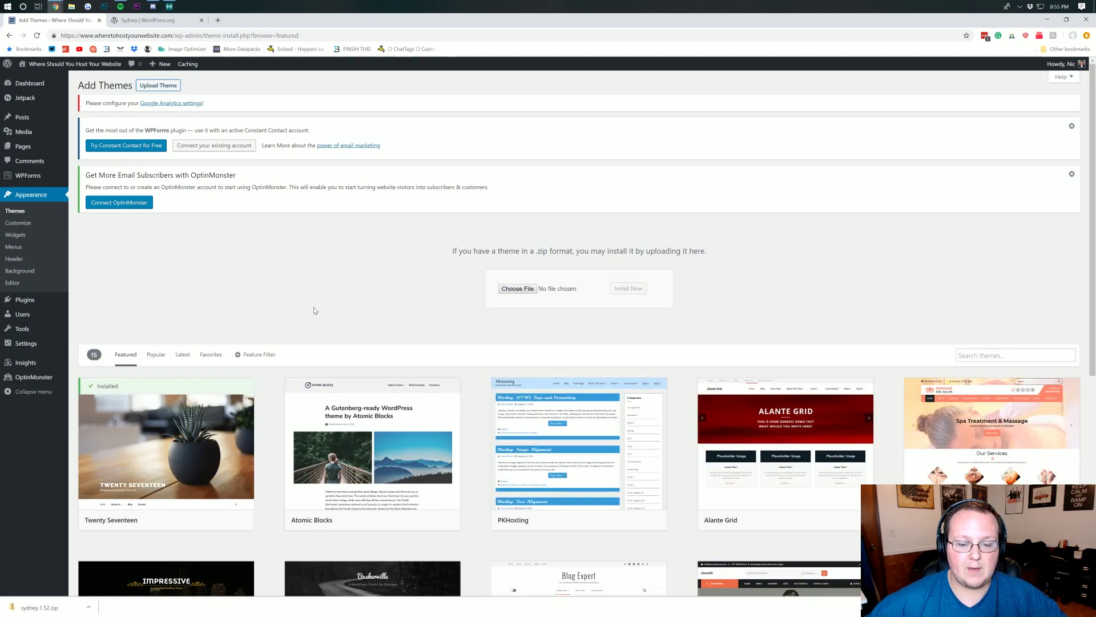
left_click(526, 291)
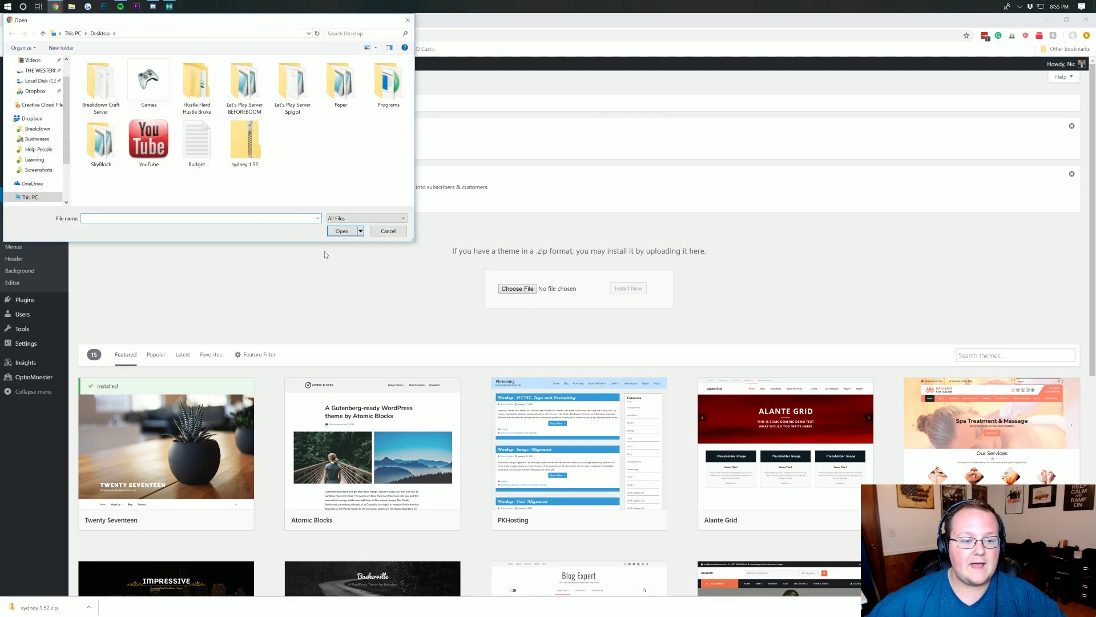
double_click(248, 146)
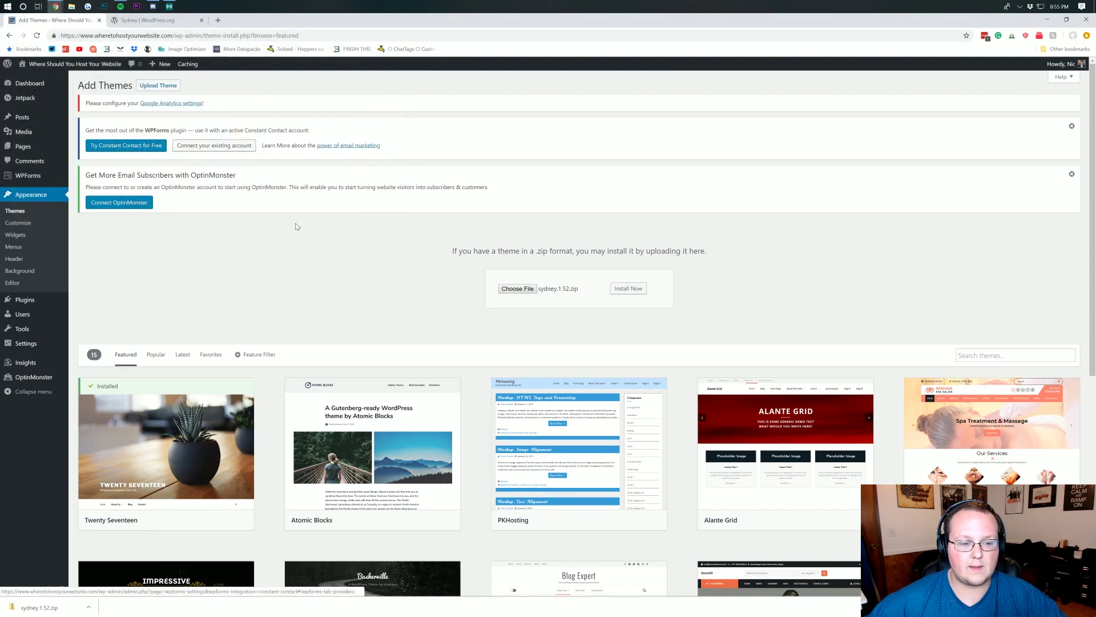
left_click(635, 288)
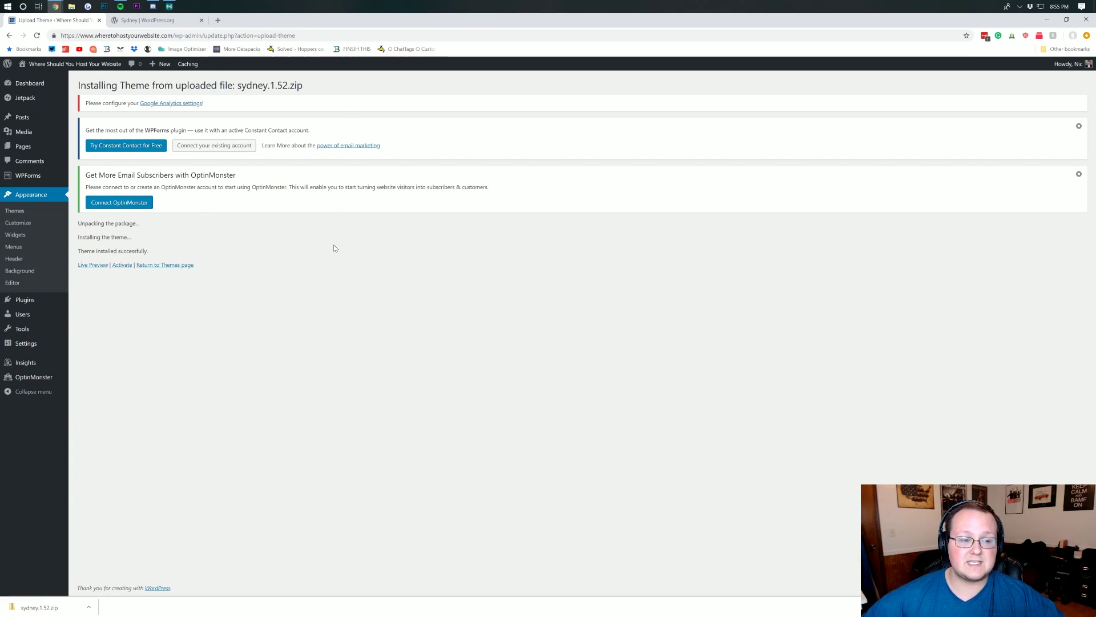
left_click(122, 265)
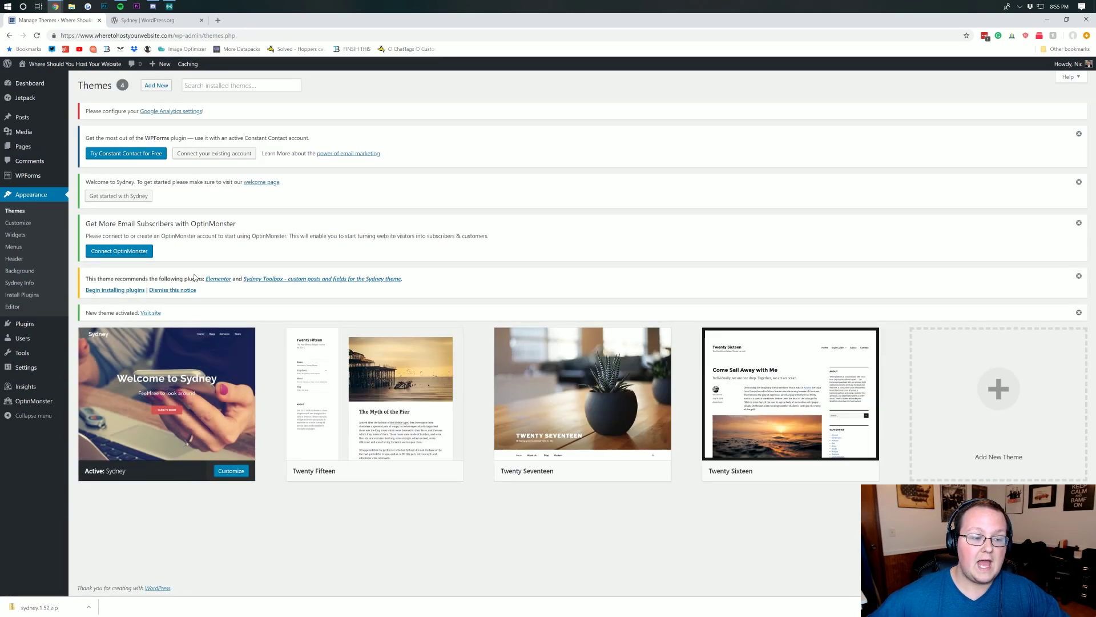
- Bulk-install the recommended Elementor and Sydney Toolbox plugins, then view Installed Plugins
mouse_move(126, 278)
left_mouse_down()
mouse_move(276, 281)
mouse_move(115, 281)
left_mouse_up()
left_click(117, 292)
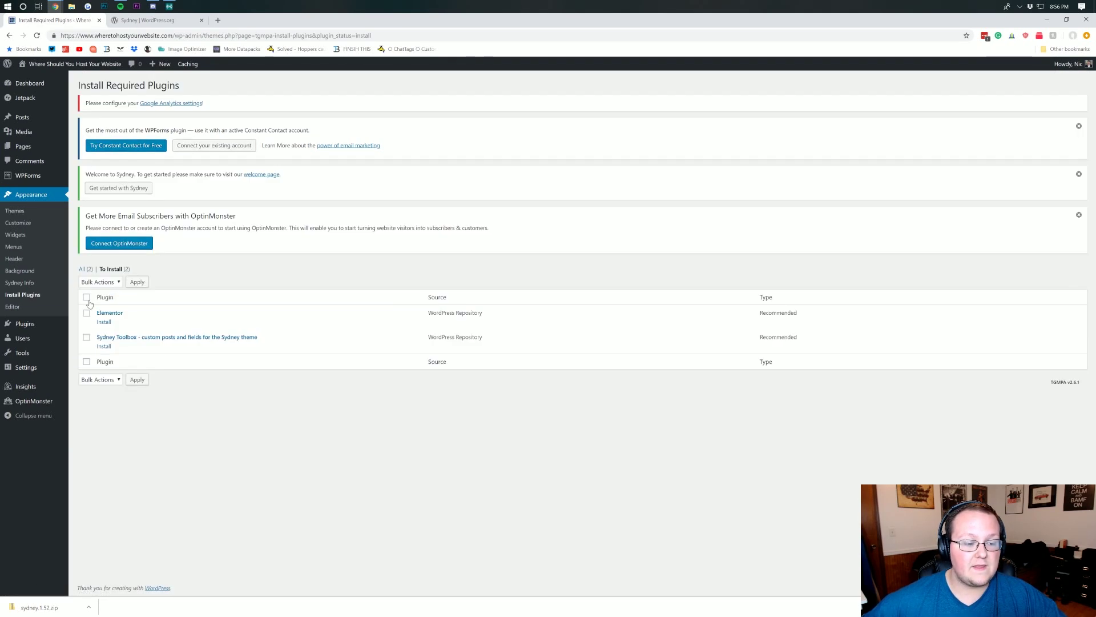
left_click(86, 297)
left_click(96, 282)
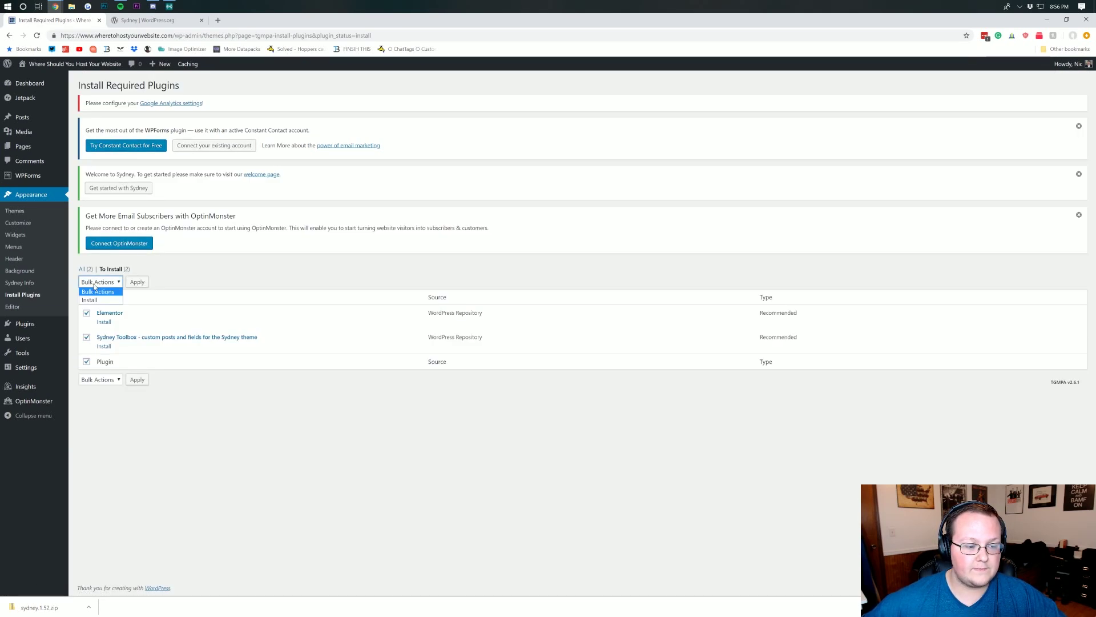
left_click(90, 299)
left_click(92, 282)
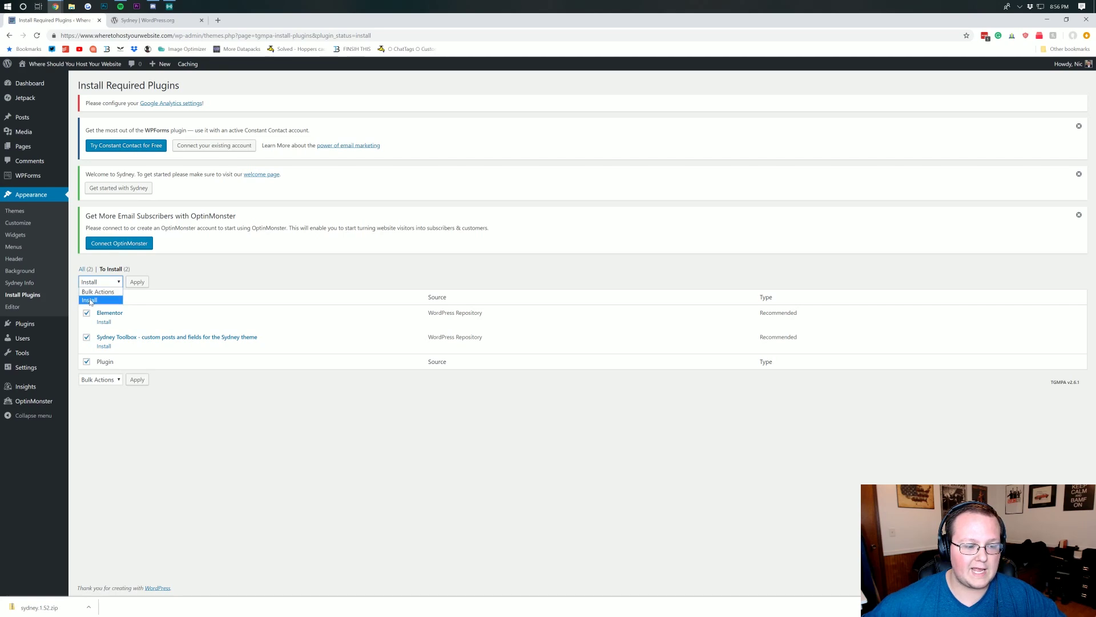
left_click(132, 295)
left_click(137, 281)
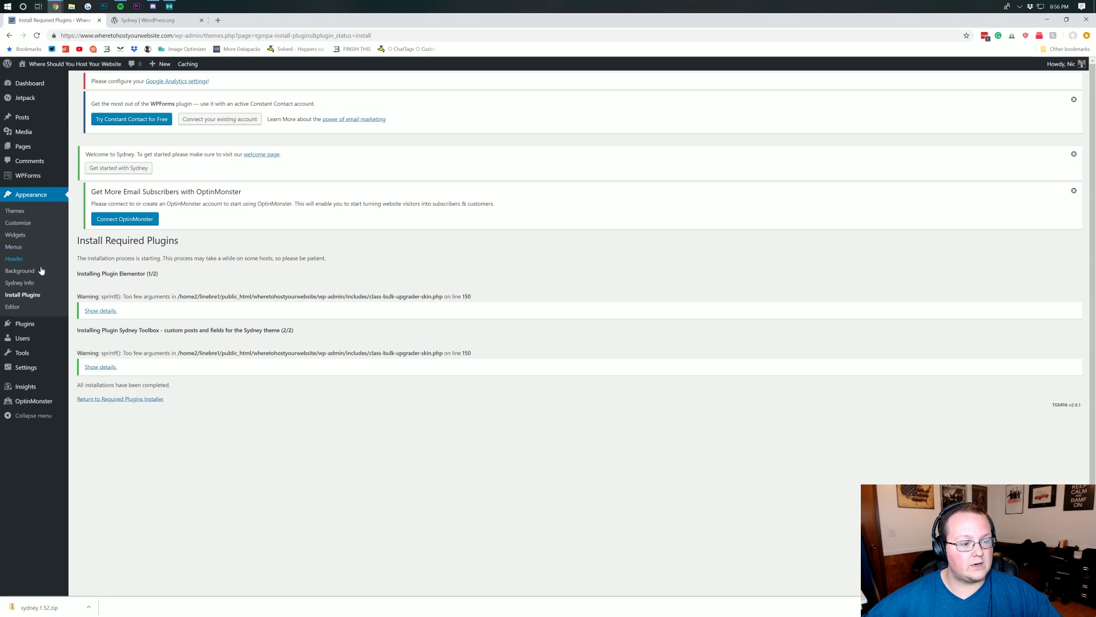
mouse_move(31, 327)
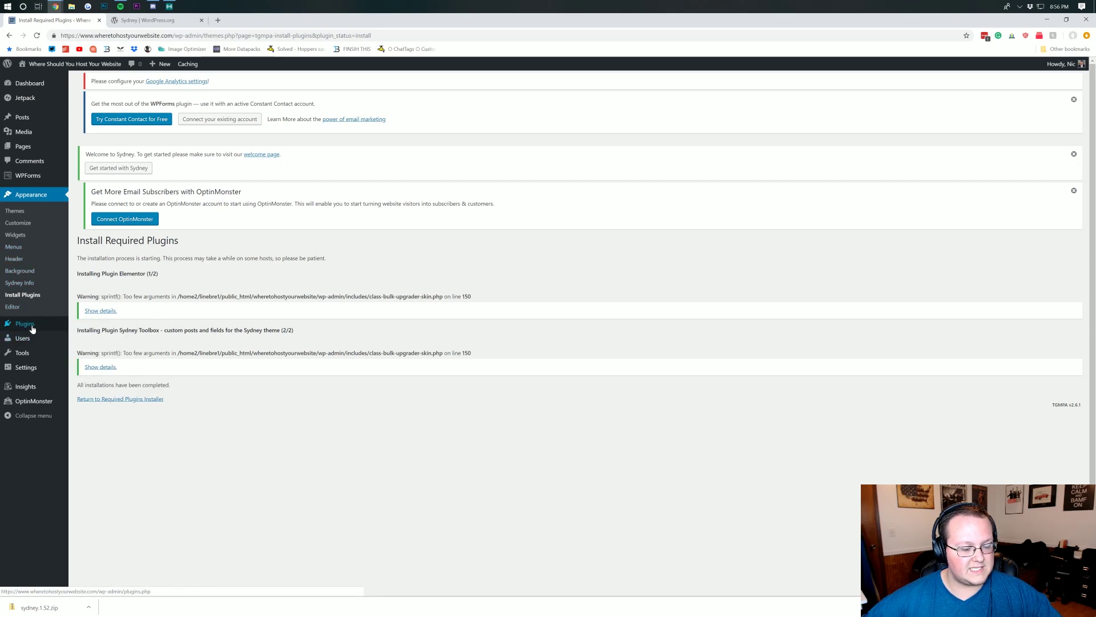
left_click(43, 327)
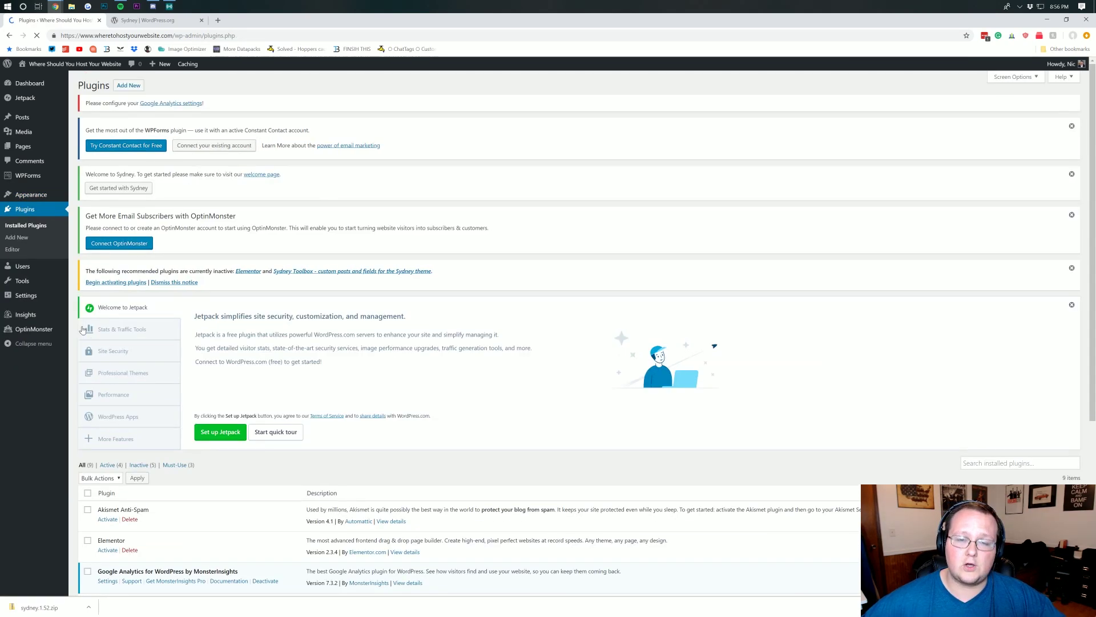
- Select Elementor and Sydney Toolbox and bulk-activate both plugins
scroll(207, 251, "down", 5)
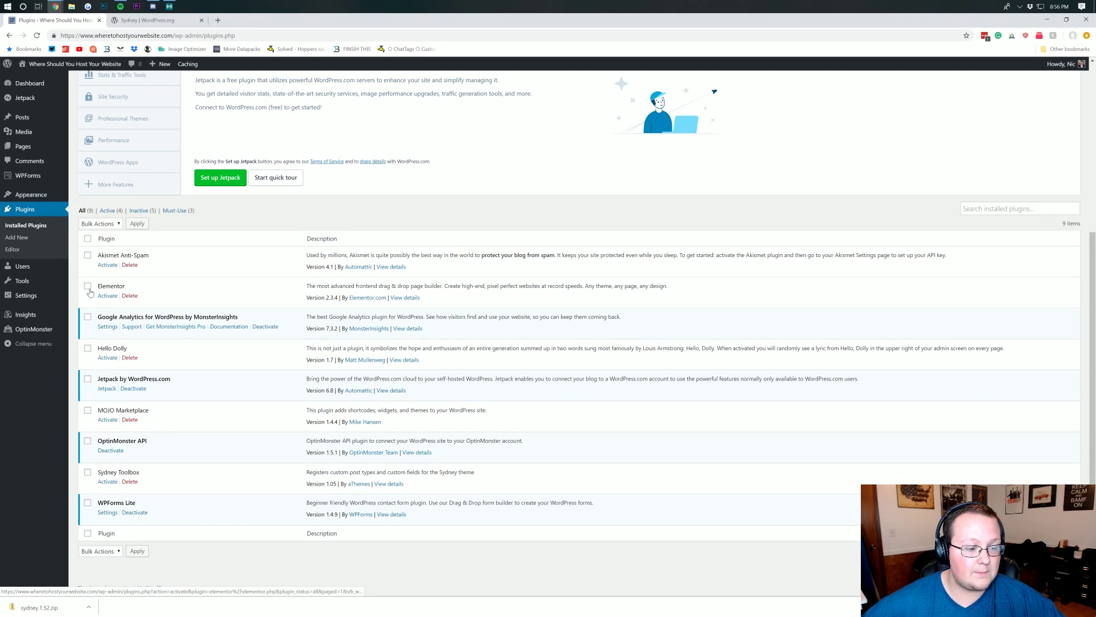
left_click(88, 287)
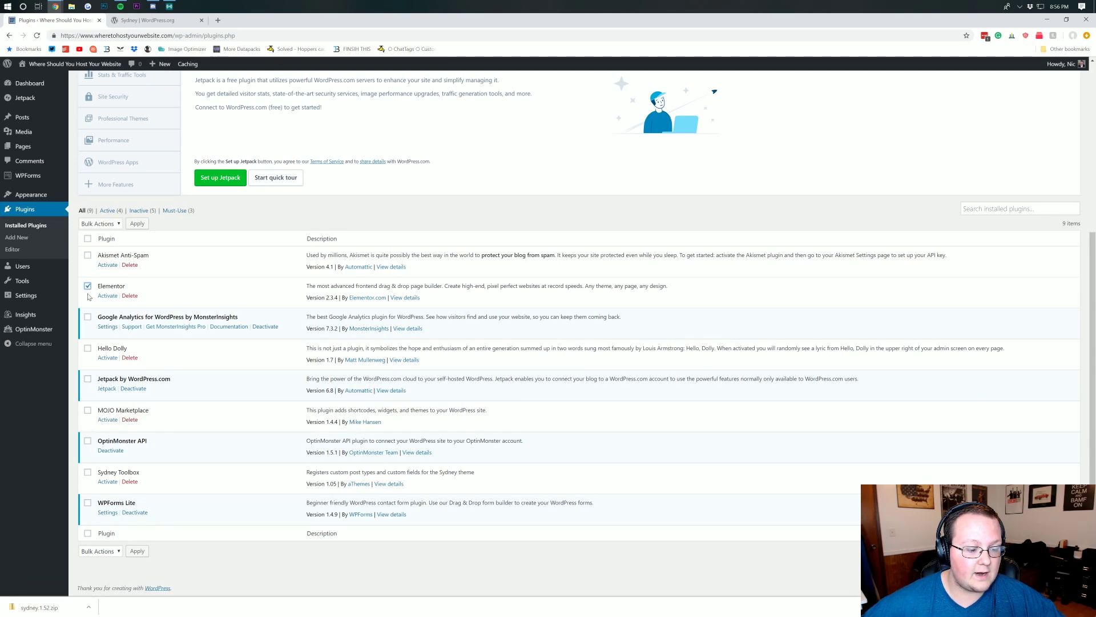
left_click(87, 473)
left_click(114, 224)
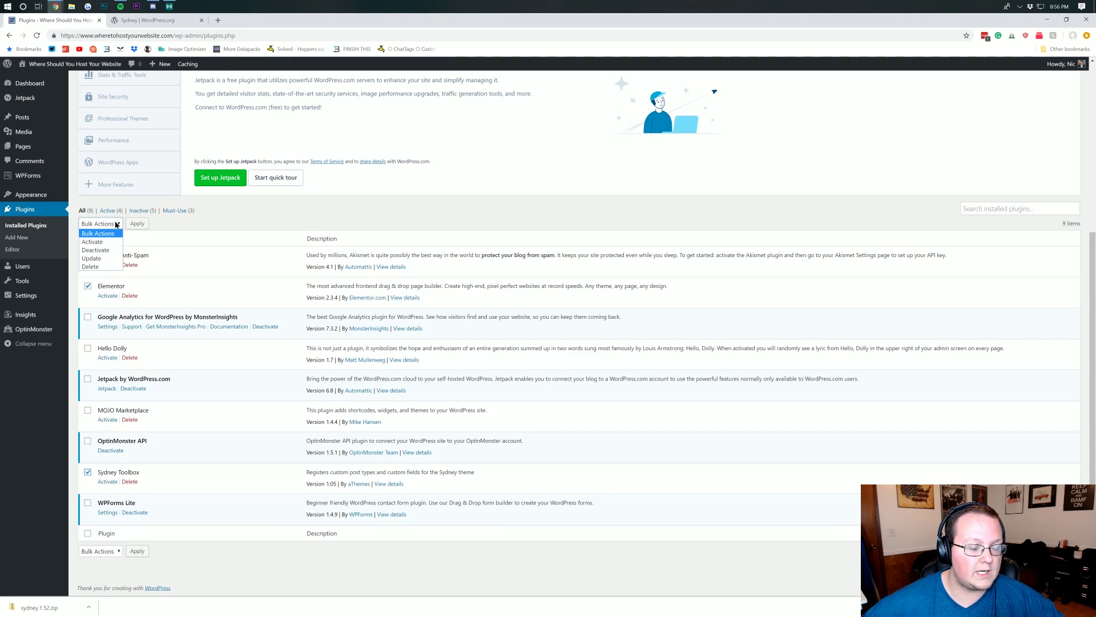
left_click(100, 242)
left_click(137, 228)
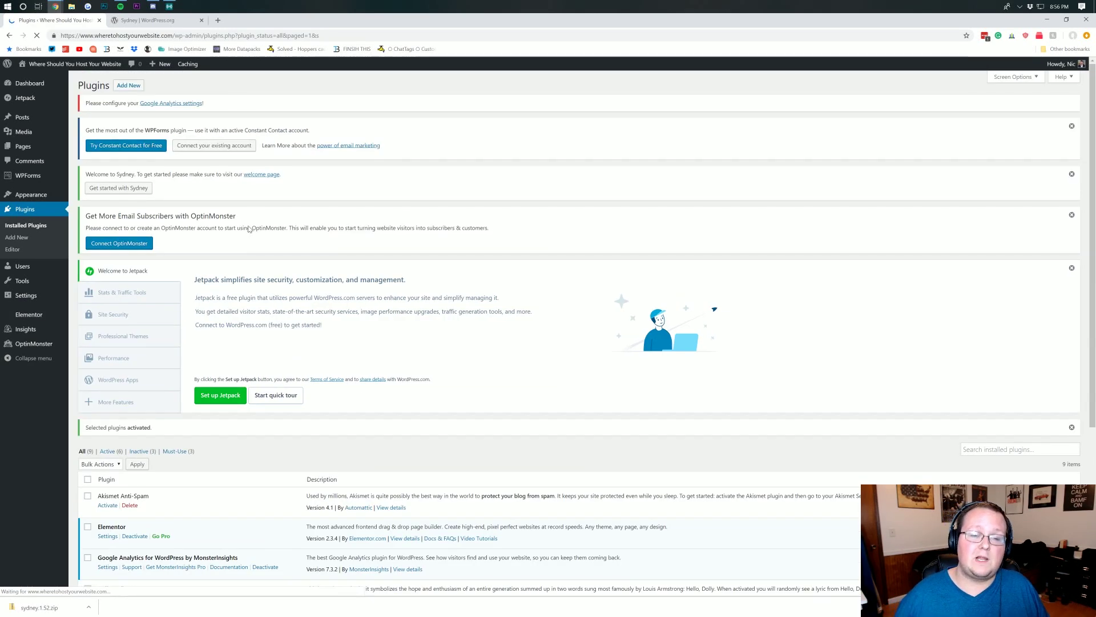
scroll(291, 246, "down", 4)
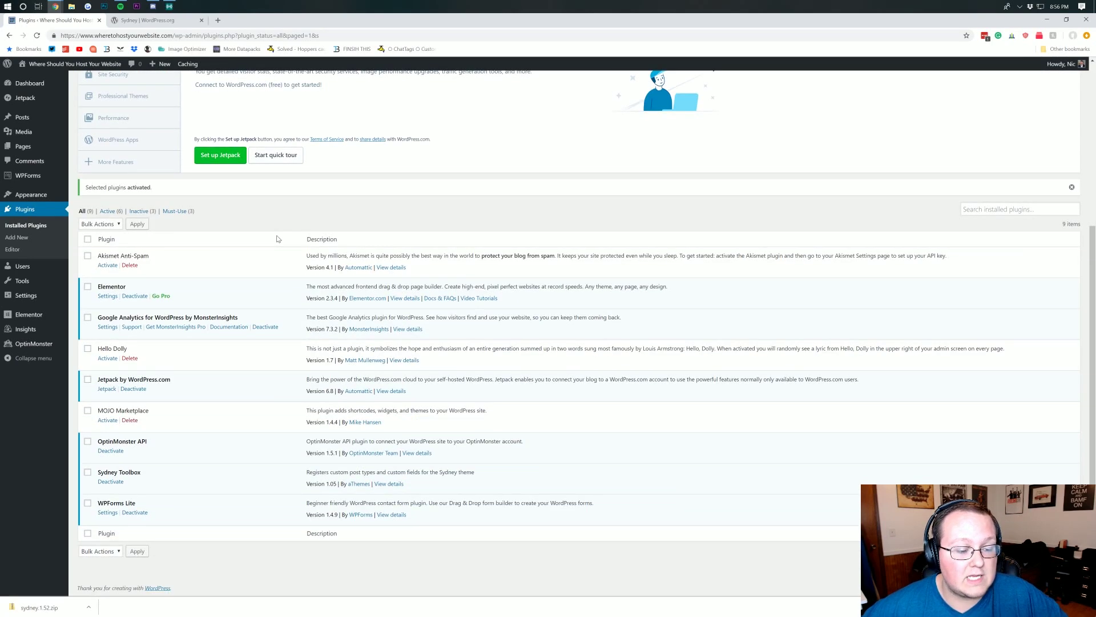
scroll(257, 212, "up", 4)
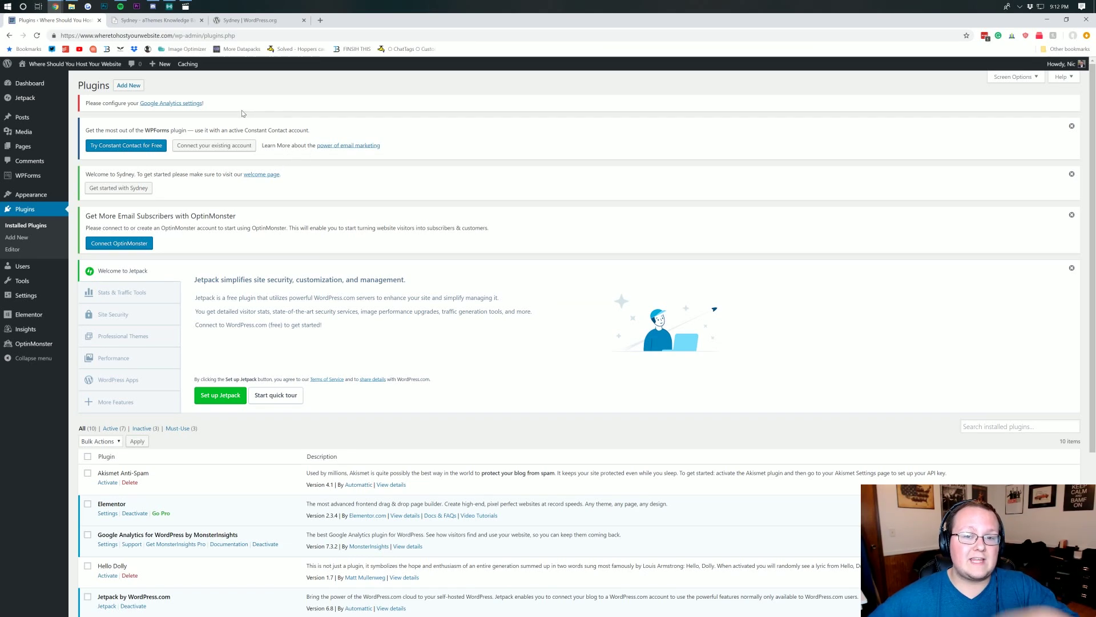
- Get demo-content.xml from the Sydney Quick start guide in aThemes Docs, then return to Plugins
left_click(149, 21)
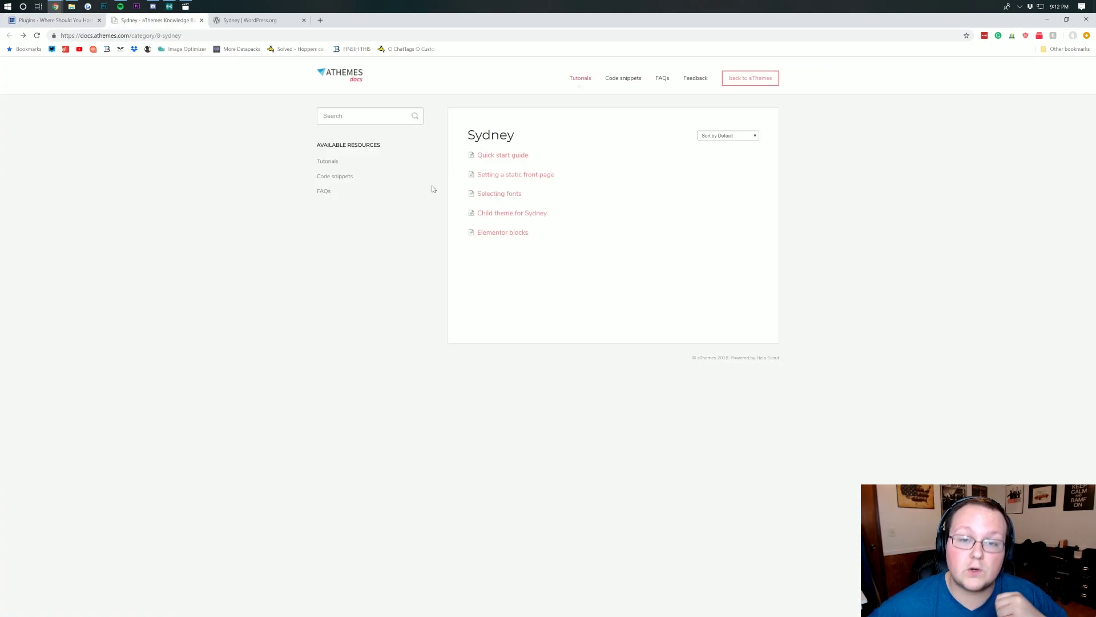
left_click_drag(541, 148, 459, 135)
left_click(459, 136)
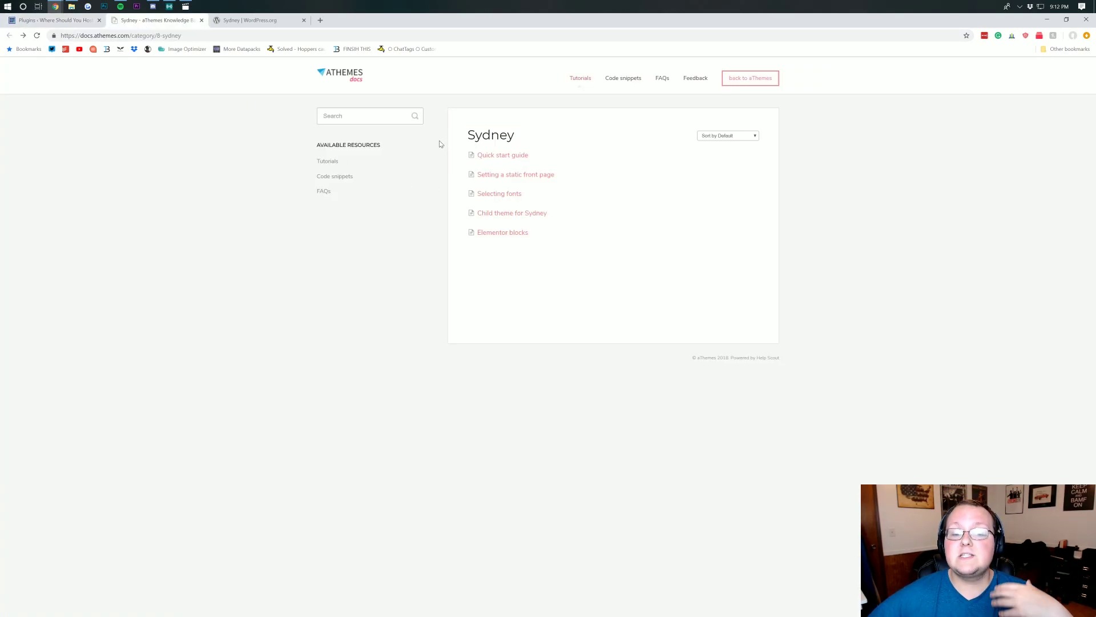
left_click(502, 156)
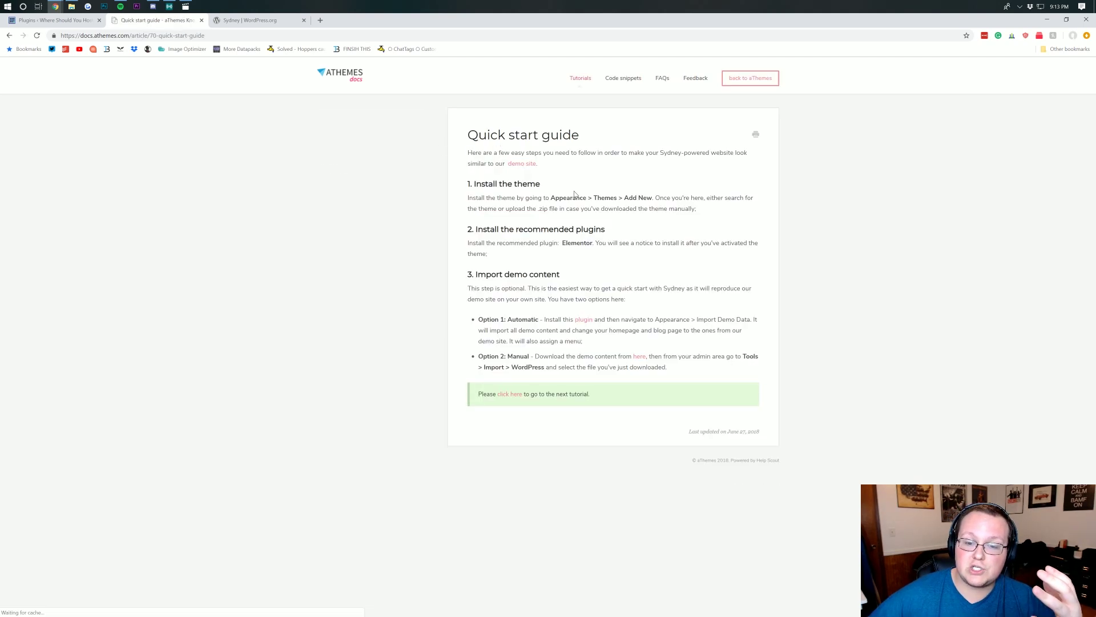
key("alt+Left")
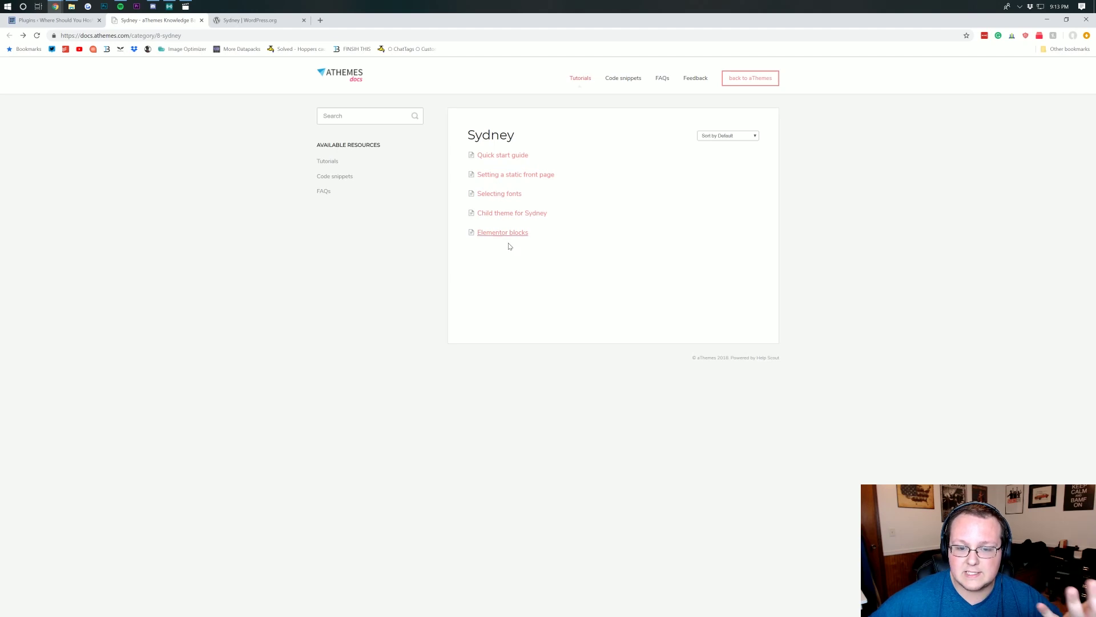
left_click(500, 156)
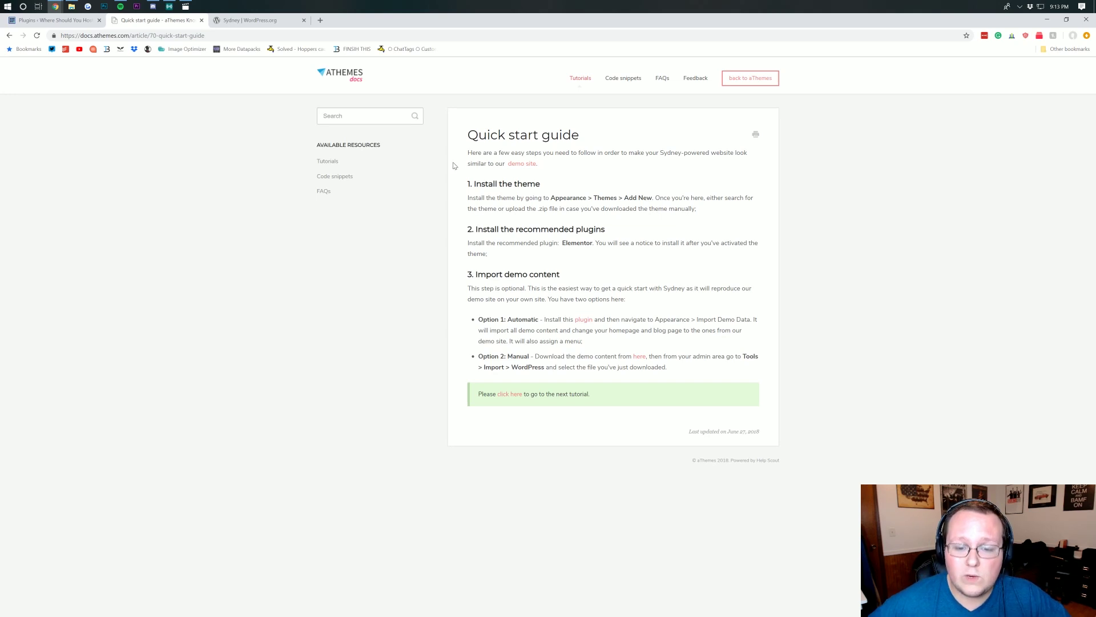
left_click_drag(487, 357, 549, 356)
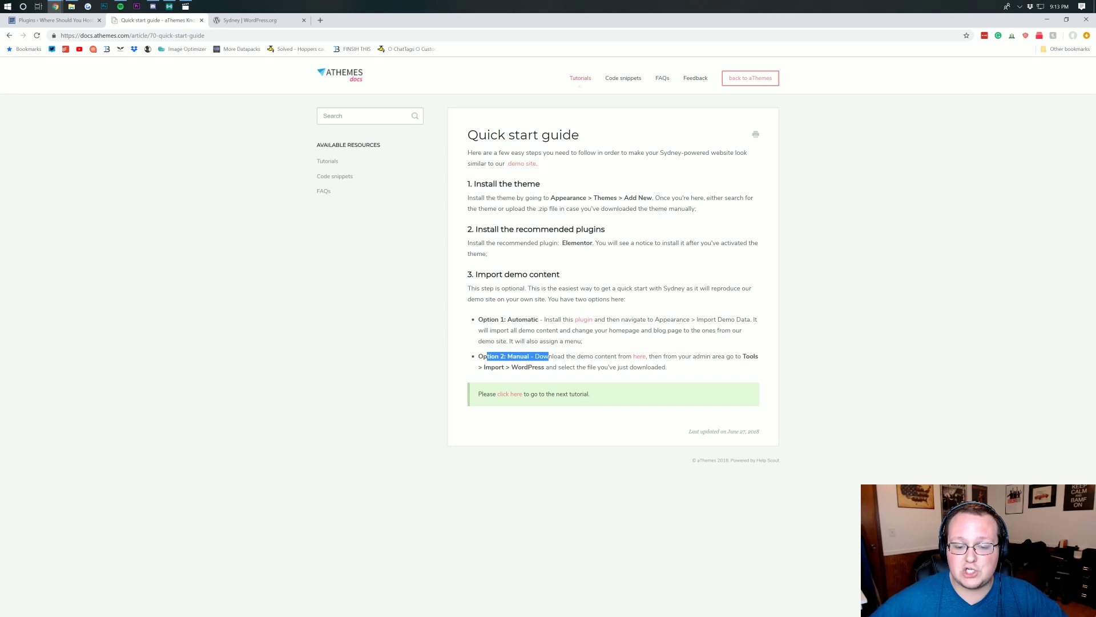
left_click(553, 357)
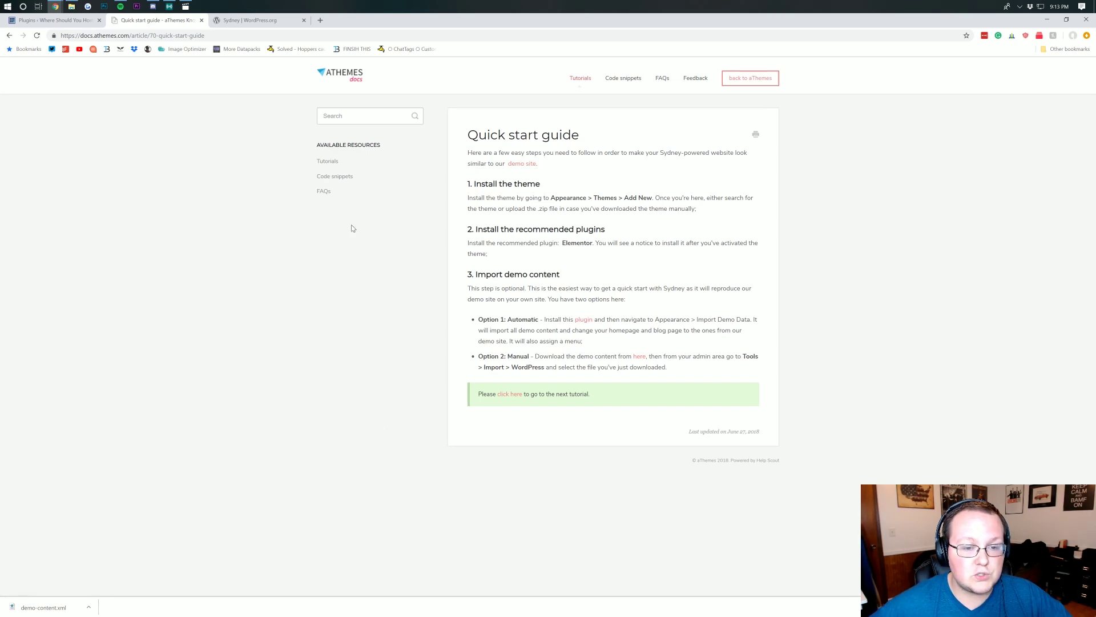
left_click(64, 23)
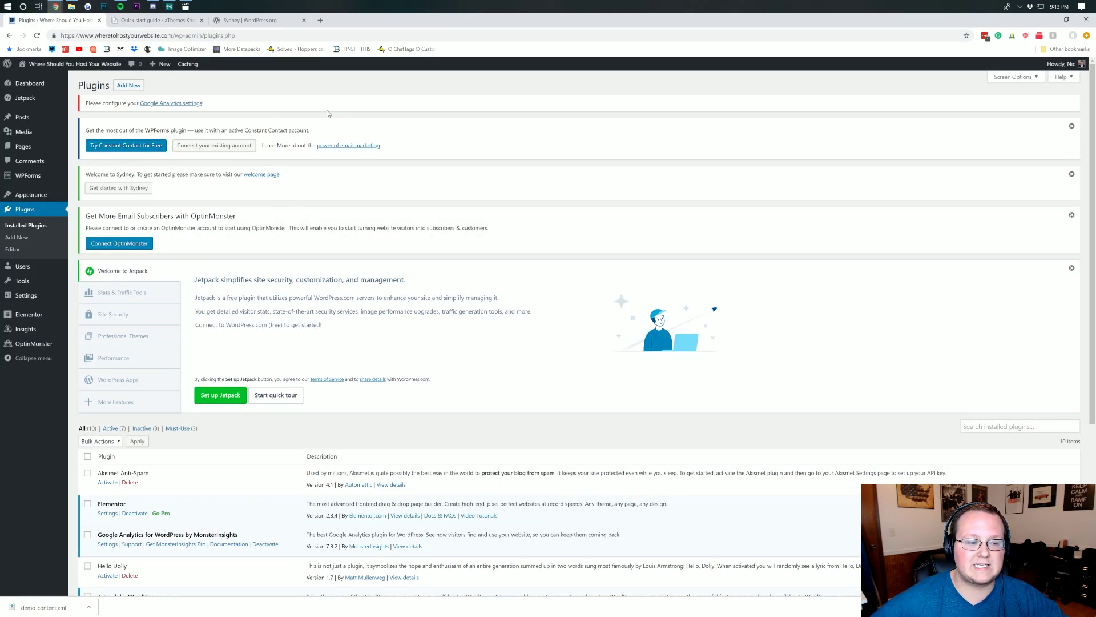
- Run the WordPress importer from Tools > Import and upload demo-content.xml
mouse_move(48, 284)
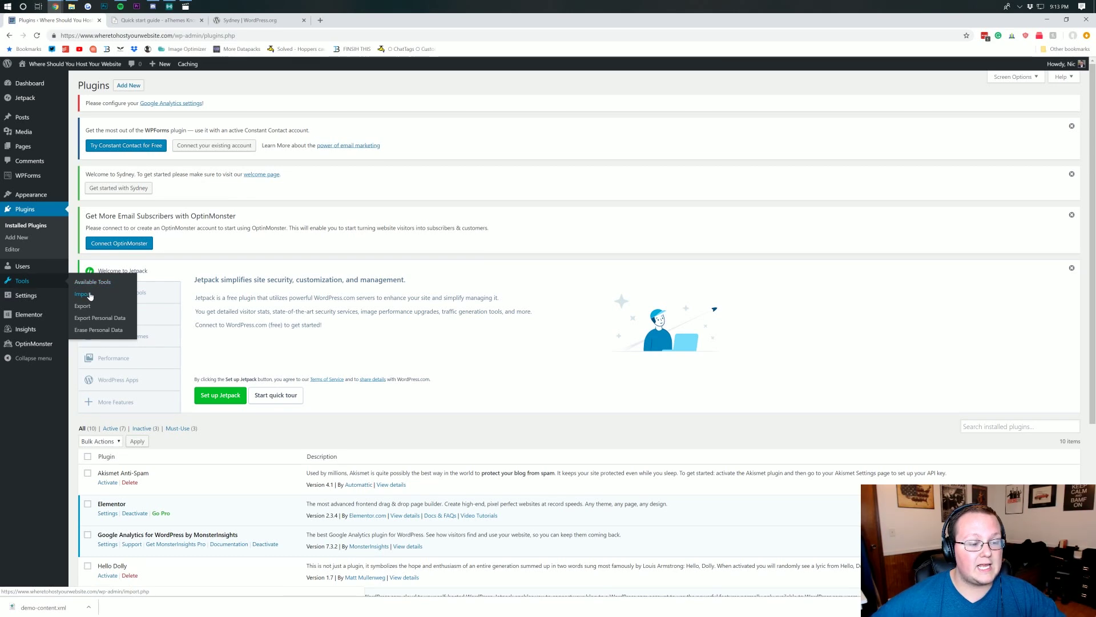
mouse_move(63, 267)
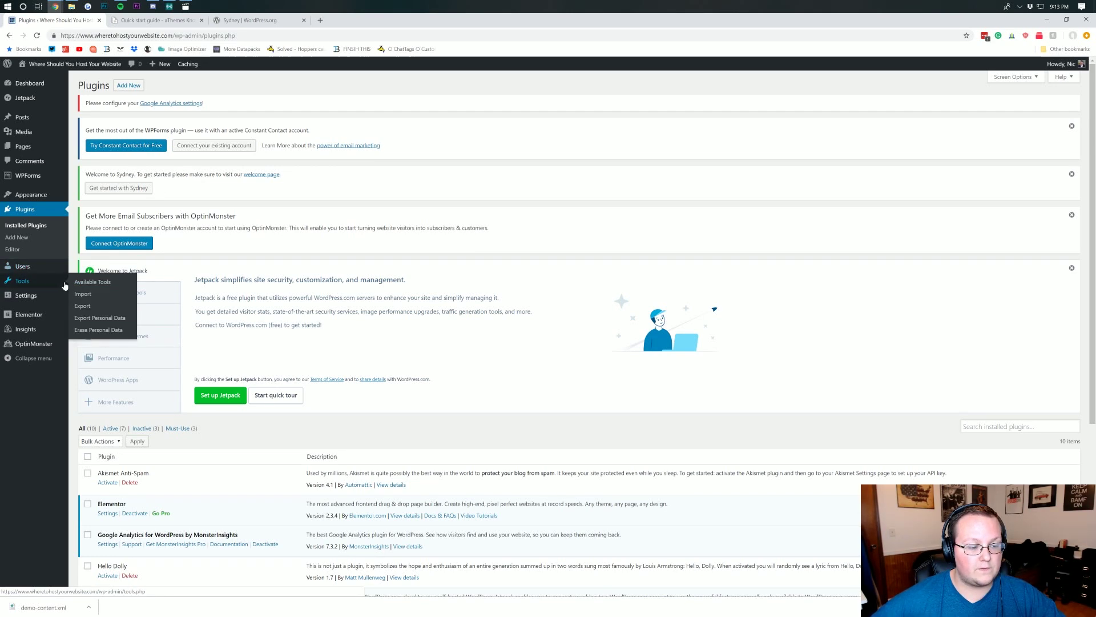
left_click(83, 295)
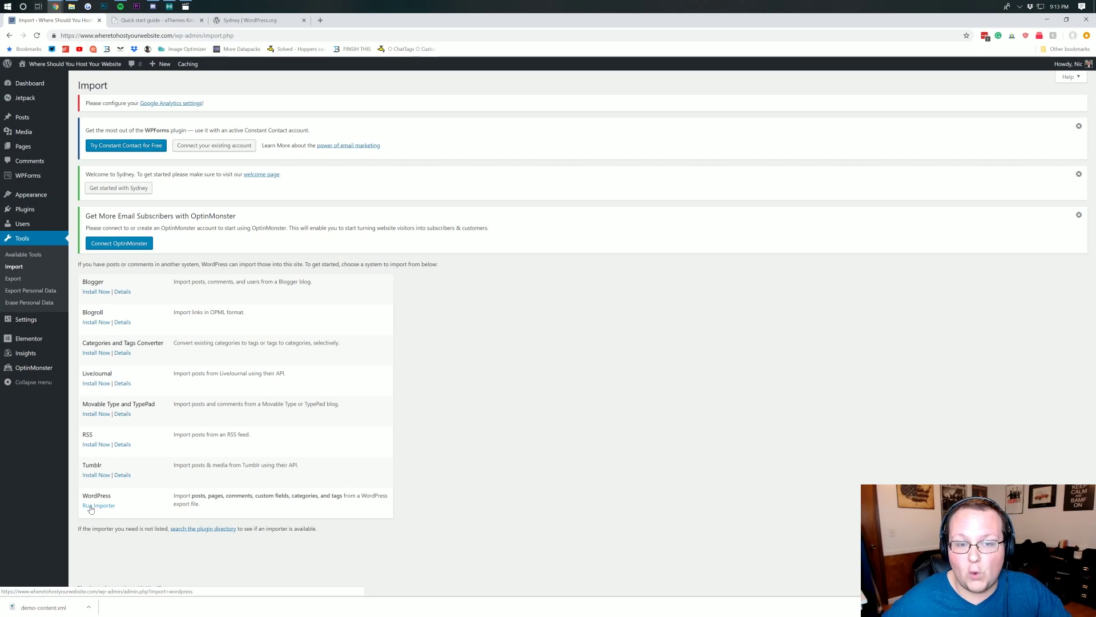
left_click(90, 506)
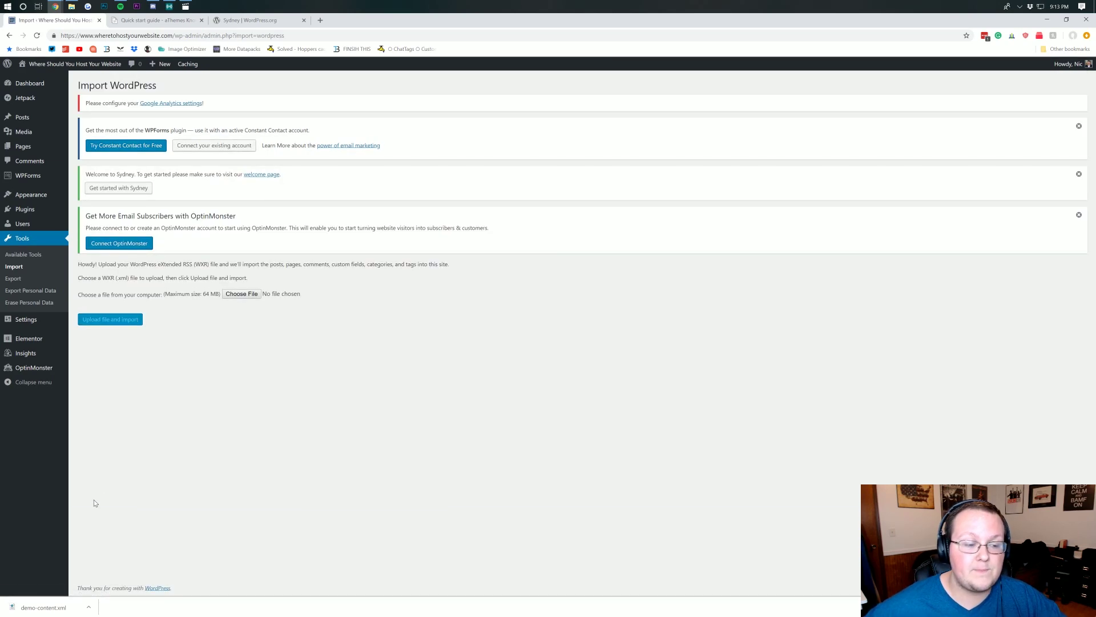
left_click(231, 295)
left_click(247, 145)
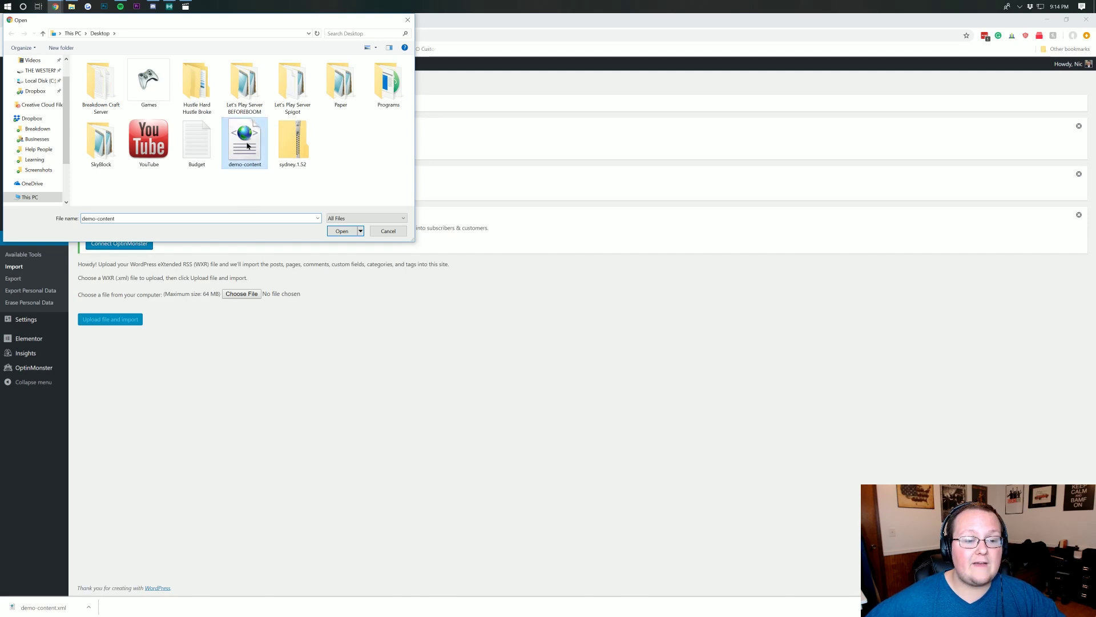
double_click(251, 155)
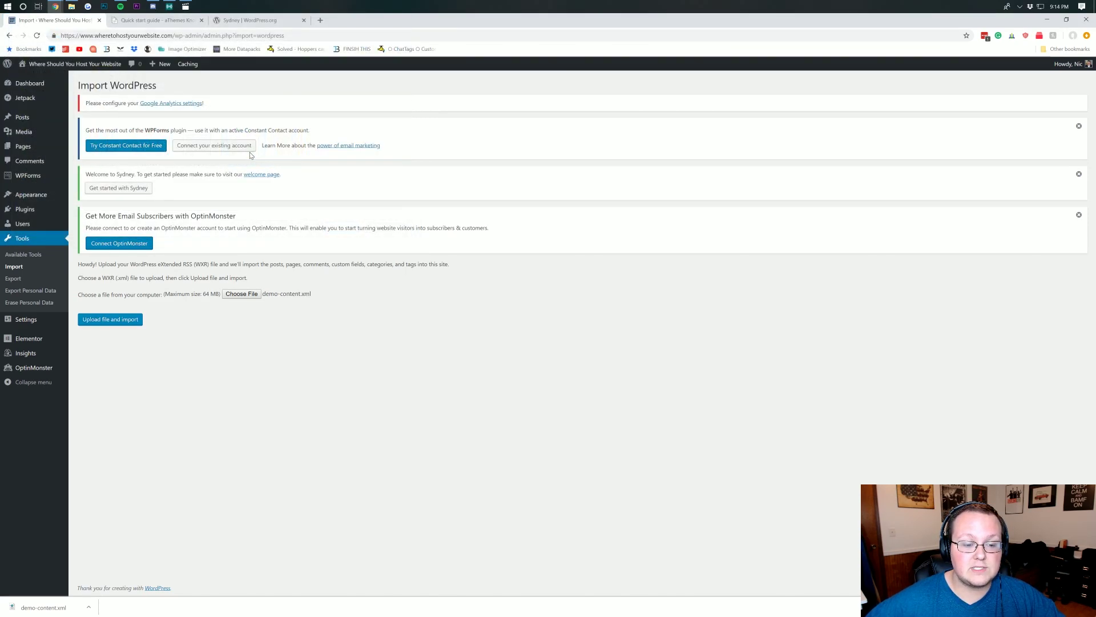
left_click(119, 321)
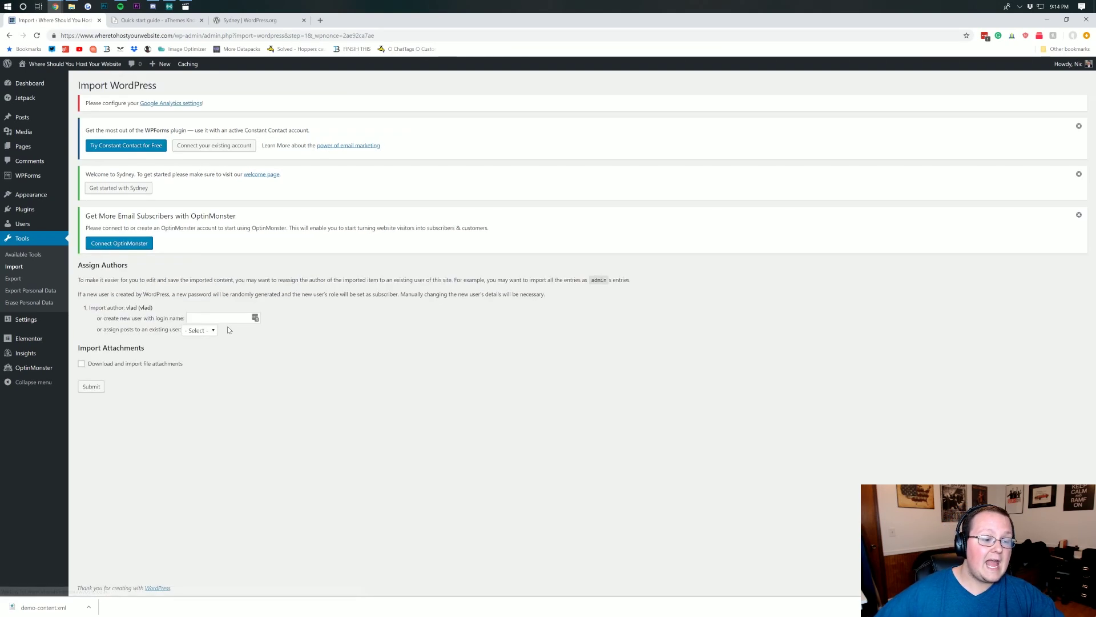
- Assign imported posts to the existing user, include file attachments, and submit the import
left_click(200, 331)
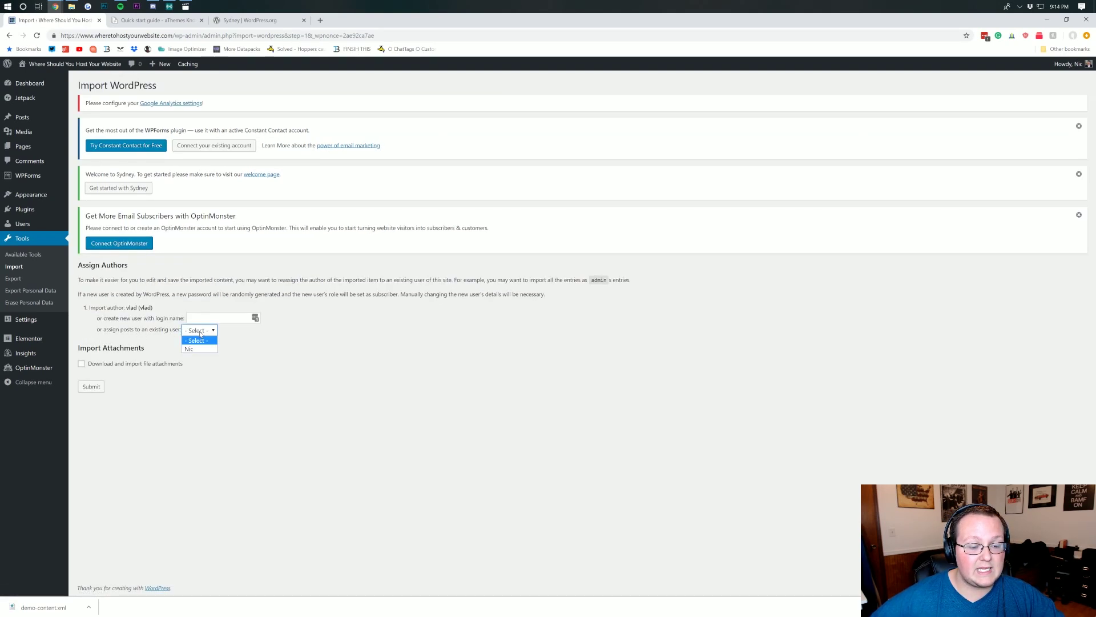
left_click(200, 348)
left_click(197, 331)
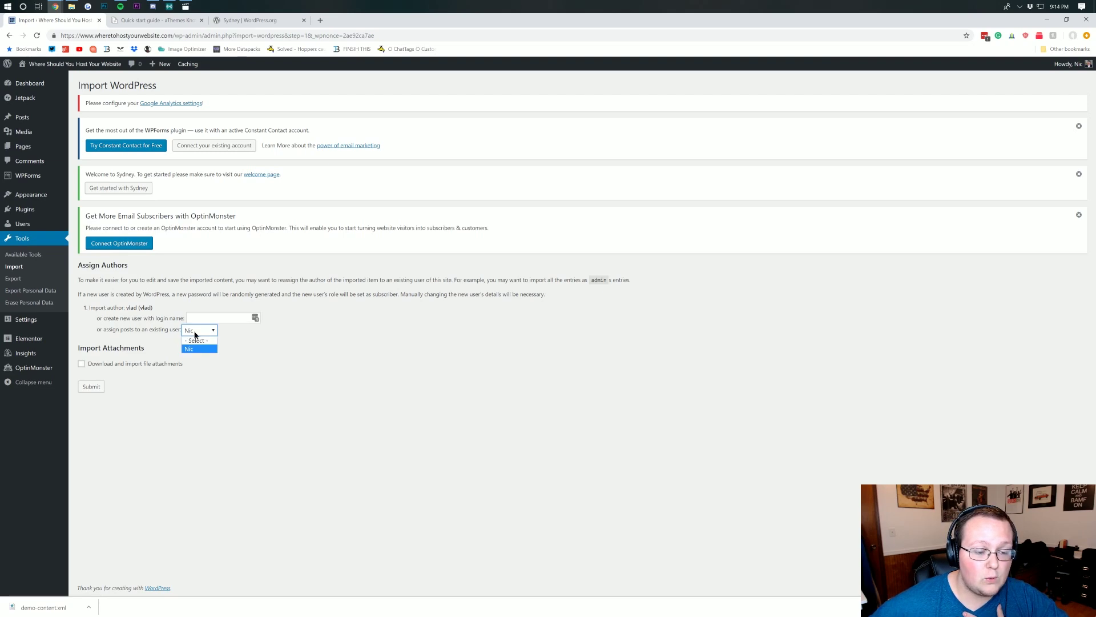
left_click(197, 329)
left_click(200, 319)
type("asdfa")
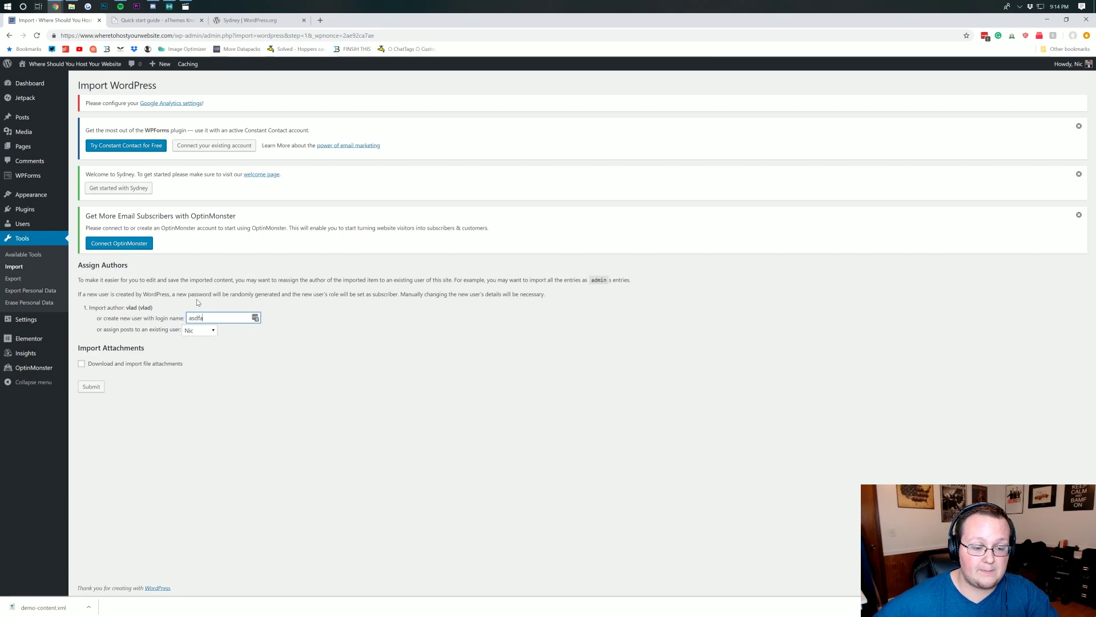
key("ctrl+a")
key("BackSpace")
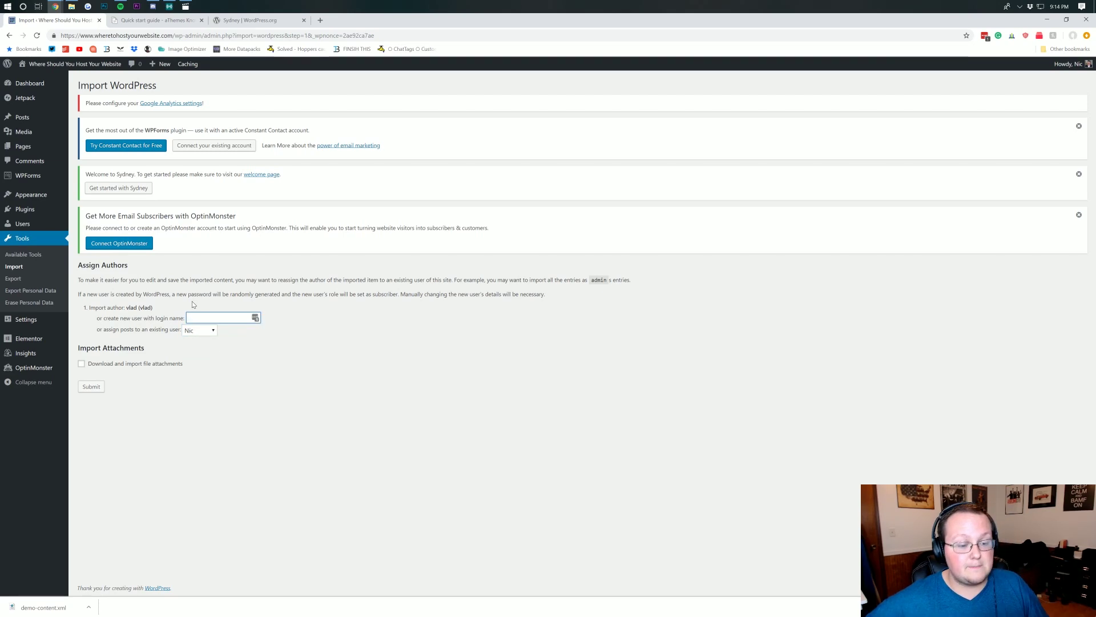
left_click(200, 354)
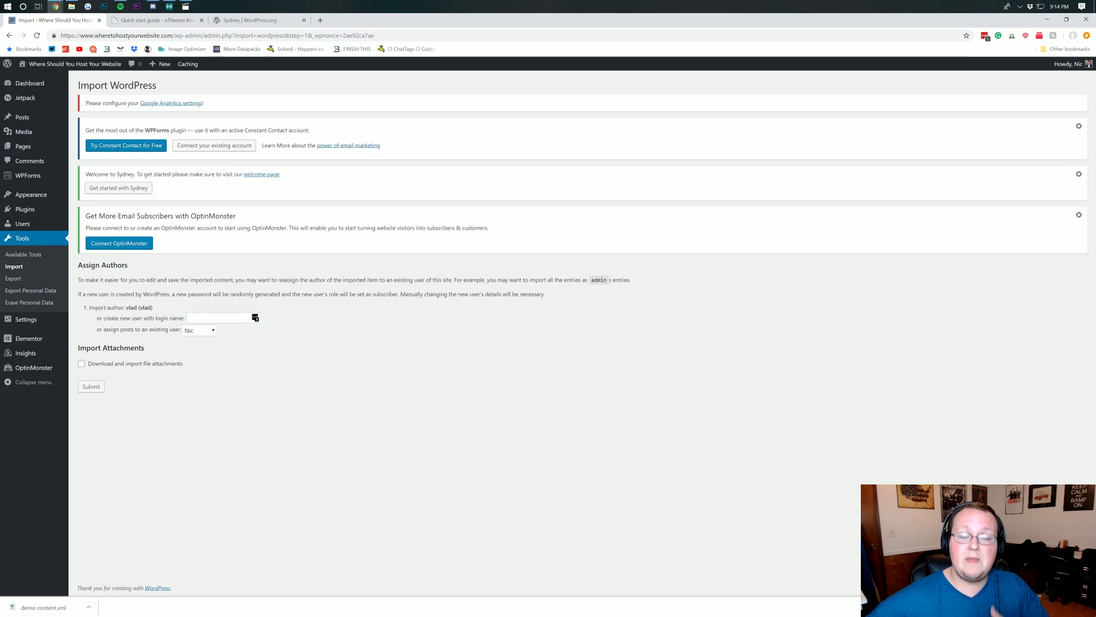
left_click(82, 365)
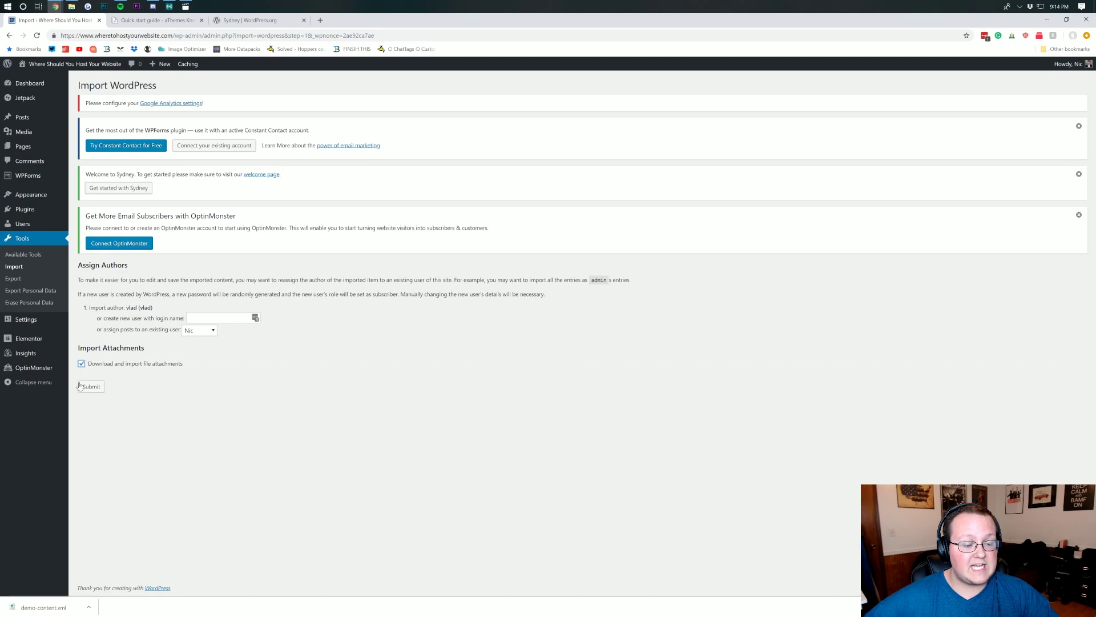
left_click(87, 388)
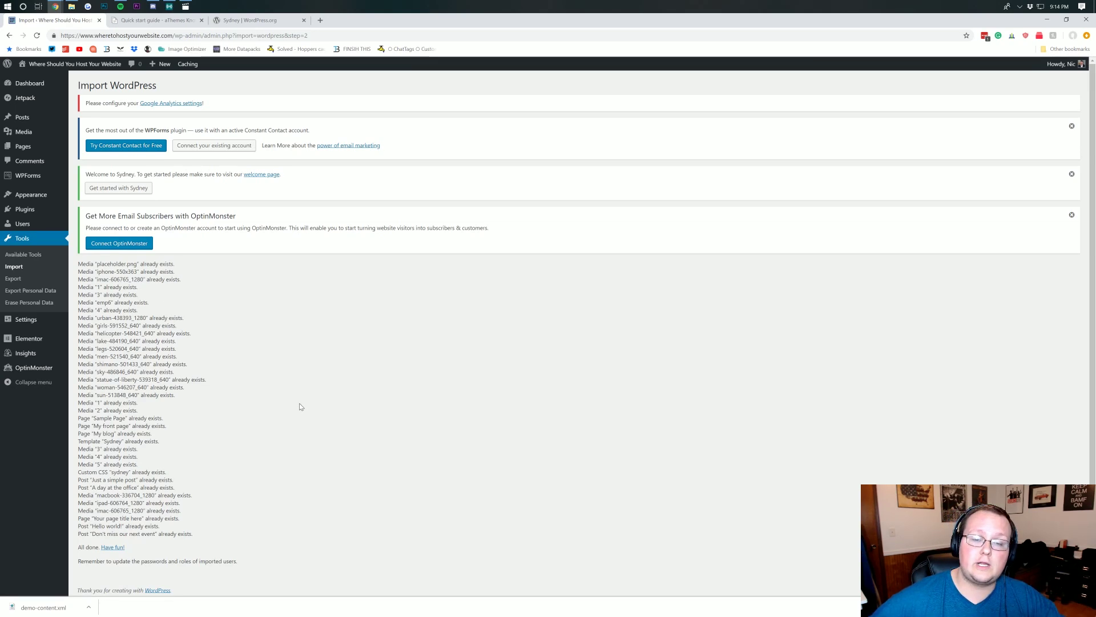
- Review the import log, including the already-exists lines and 'All done. Have fun!'
left_click_drag(250, 537, 80, 317)
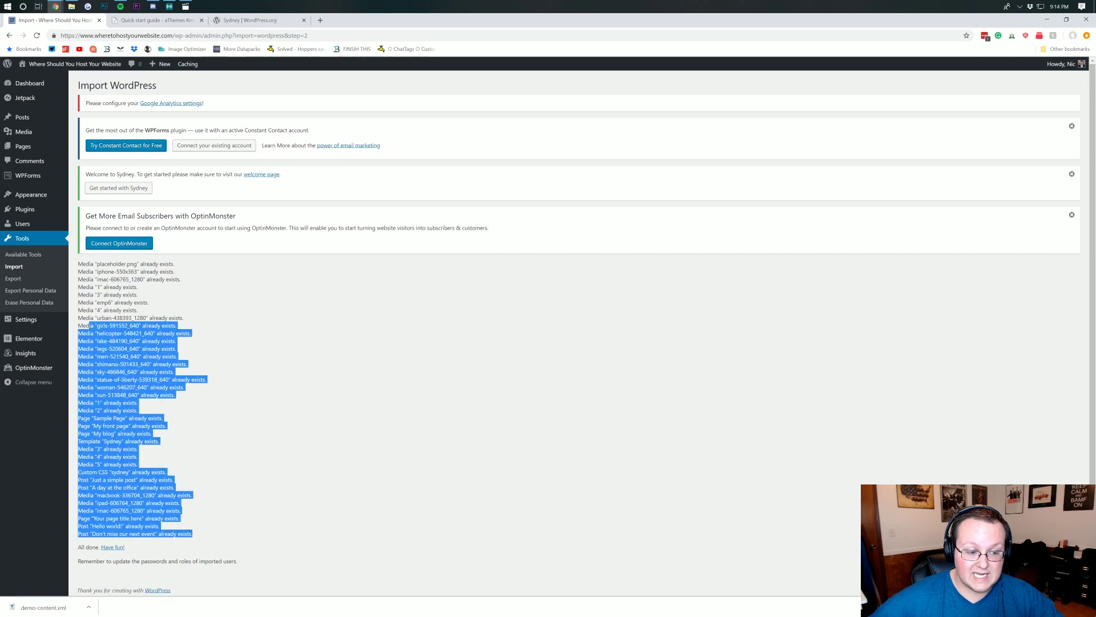
left_click(80, 317)
left_click_drag(146, 547, 72, 544)
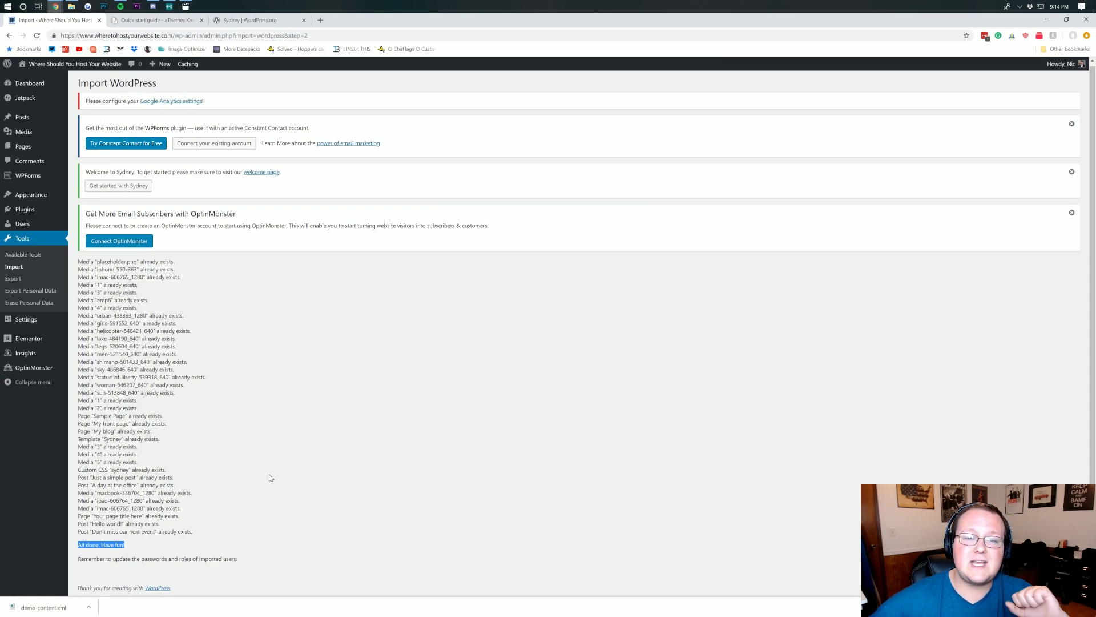
left_click_drag(285, 448, 291, 455)
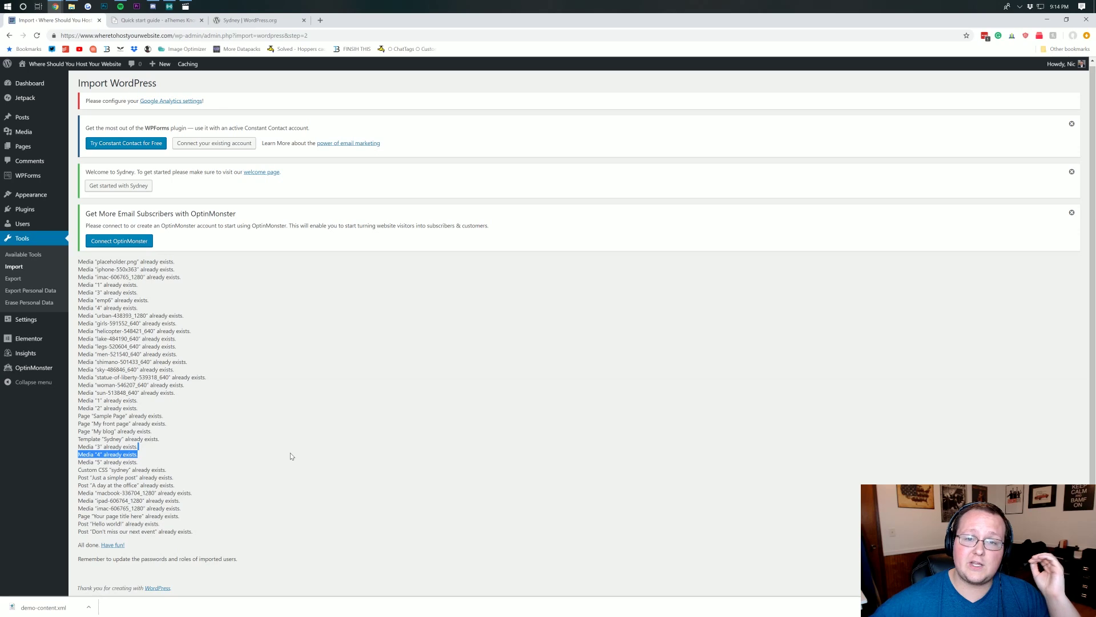
left_click(321, 393)
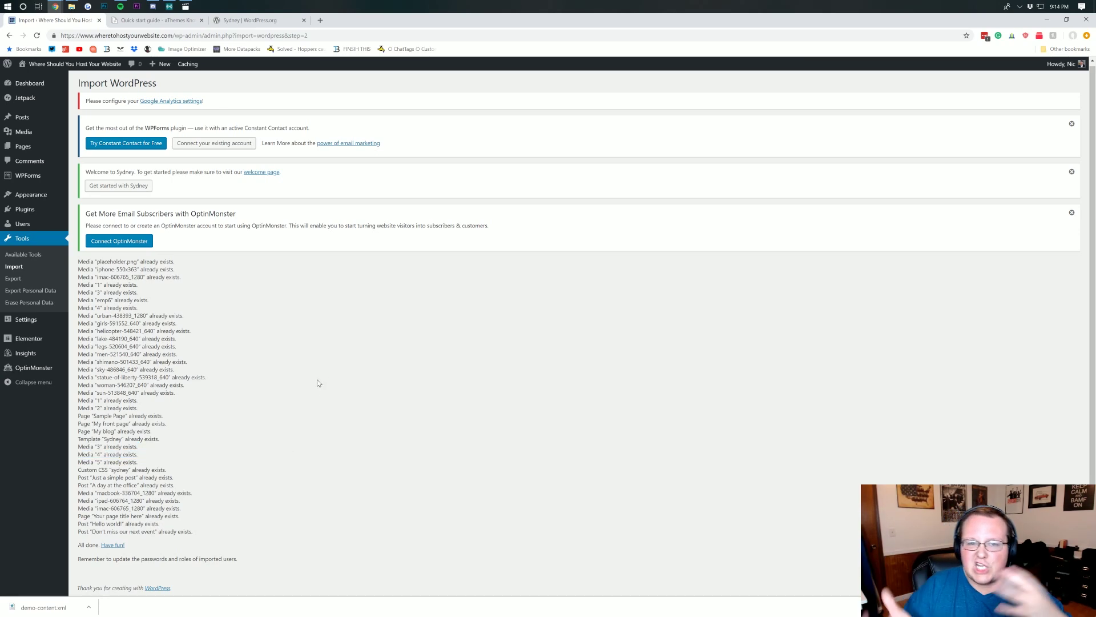
scroll(315, 382, "up", 1)
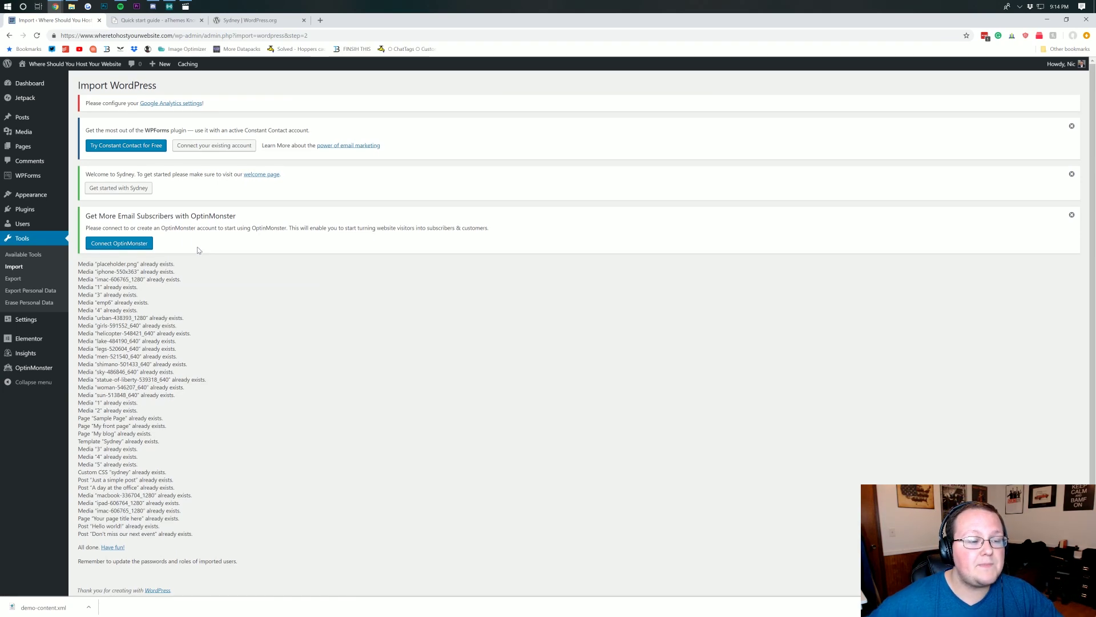
mouse_move(23, 195)
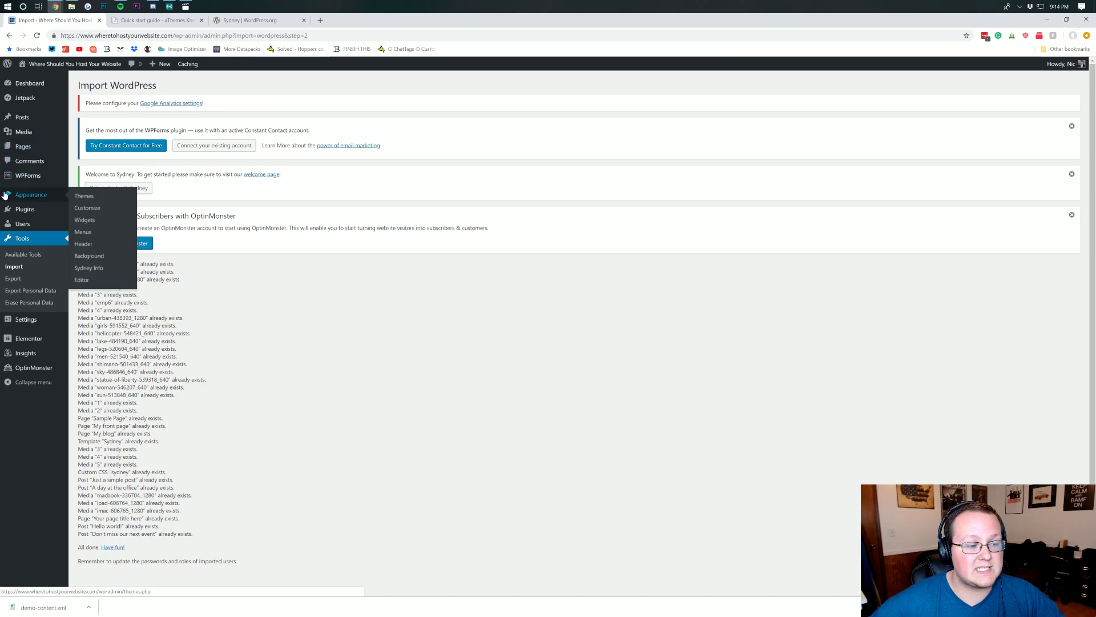
left_click(95, 209)
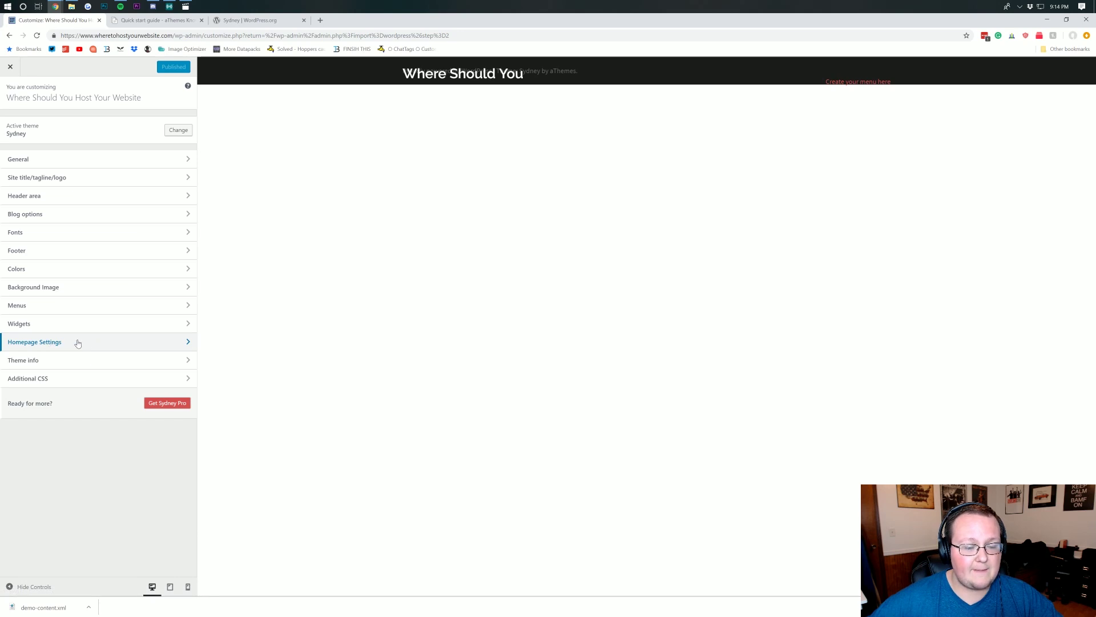
left_click(85, 345)
left_click(56, 223)
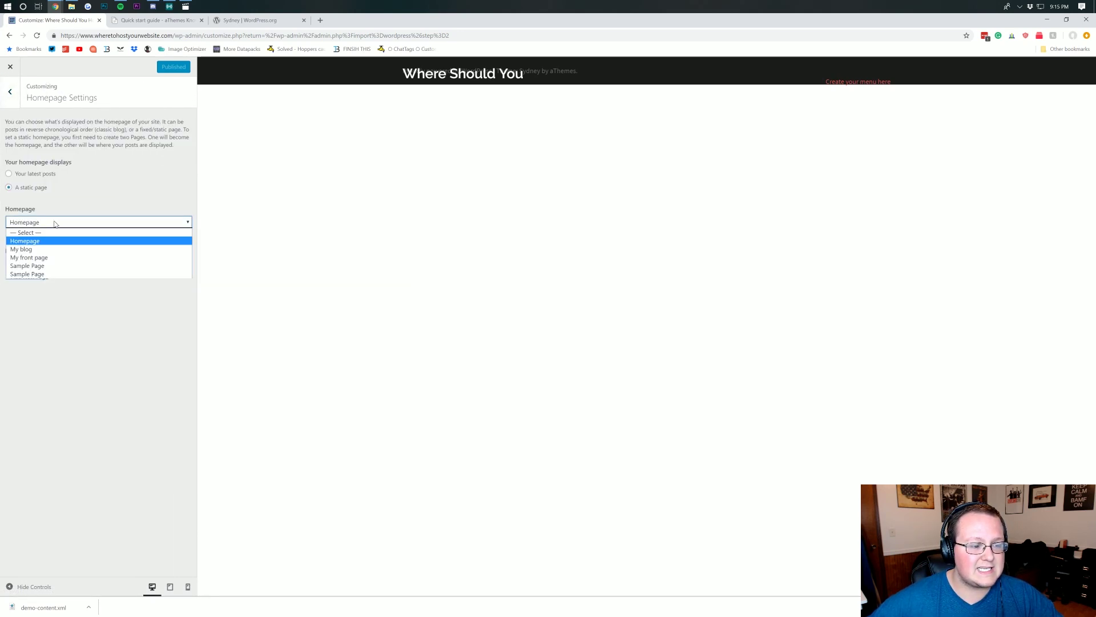
left_click(54, 234)
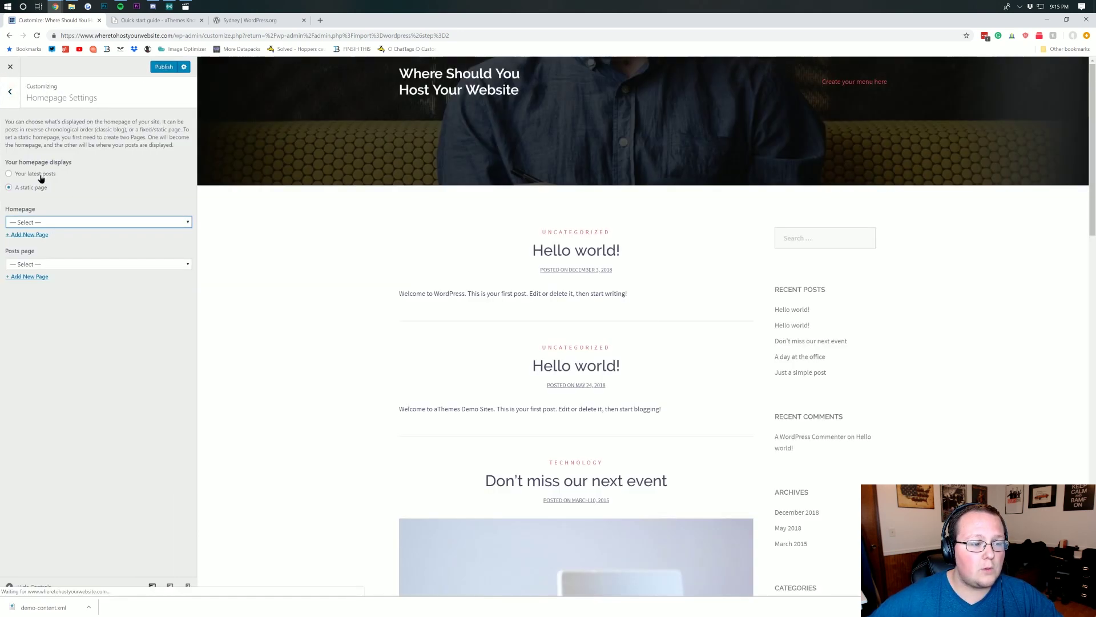
left_click(39, 175)
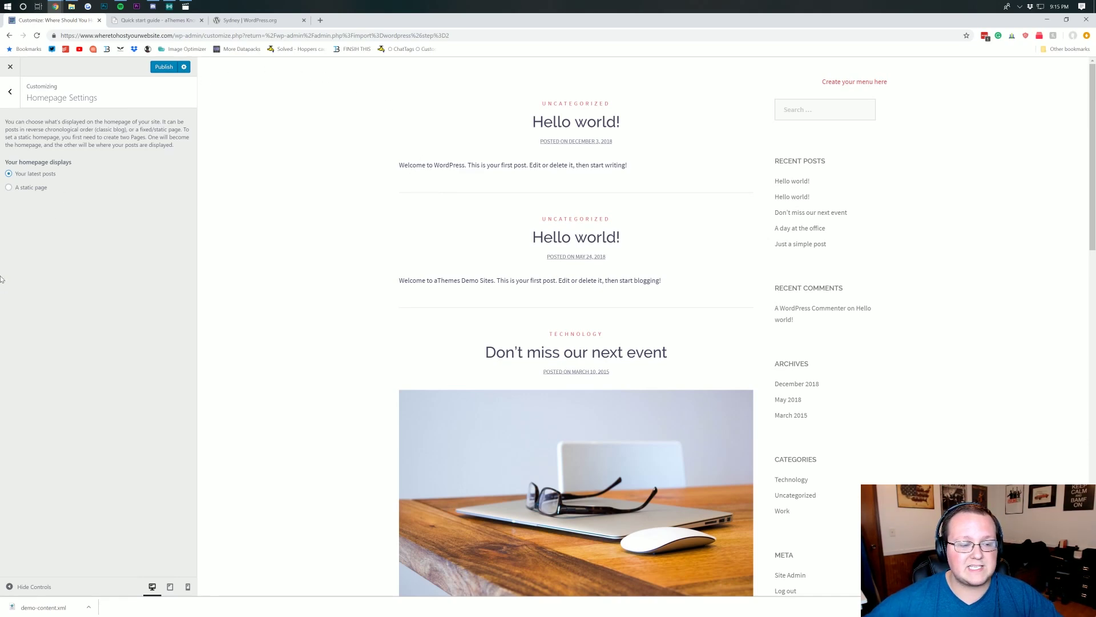
left_click(40, 189)
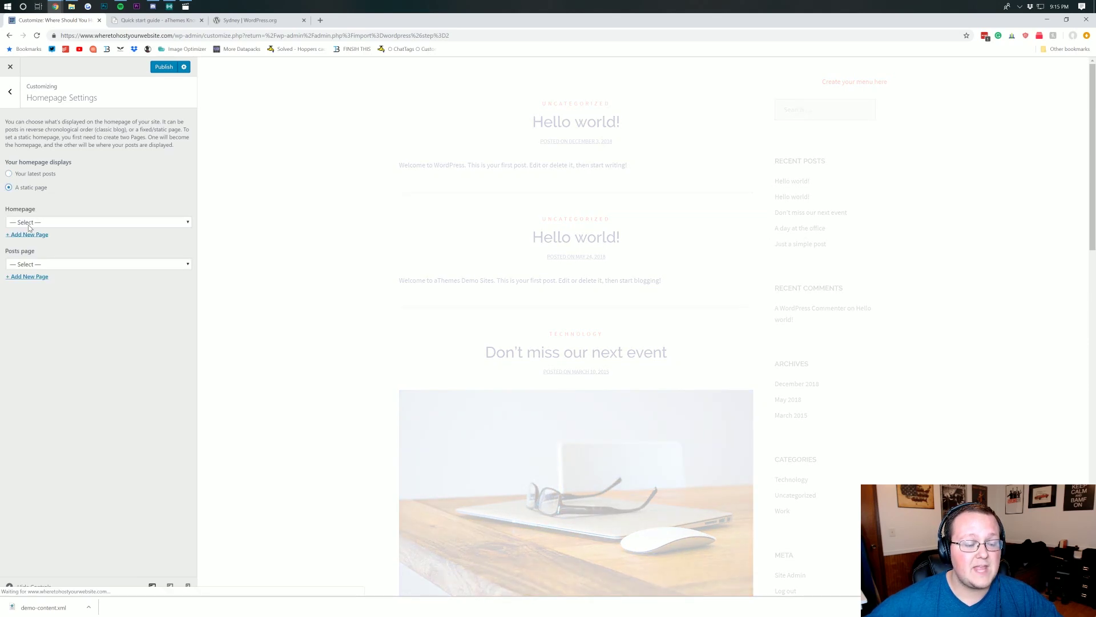
left_click(49, 223)
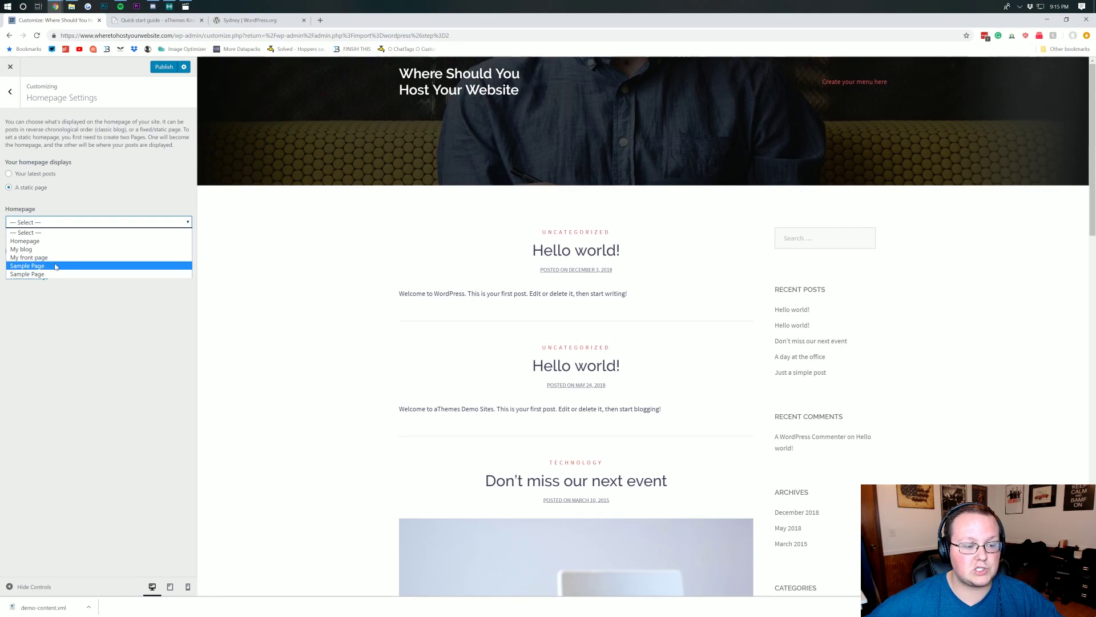
left_click(23, 258)
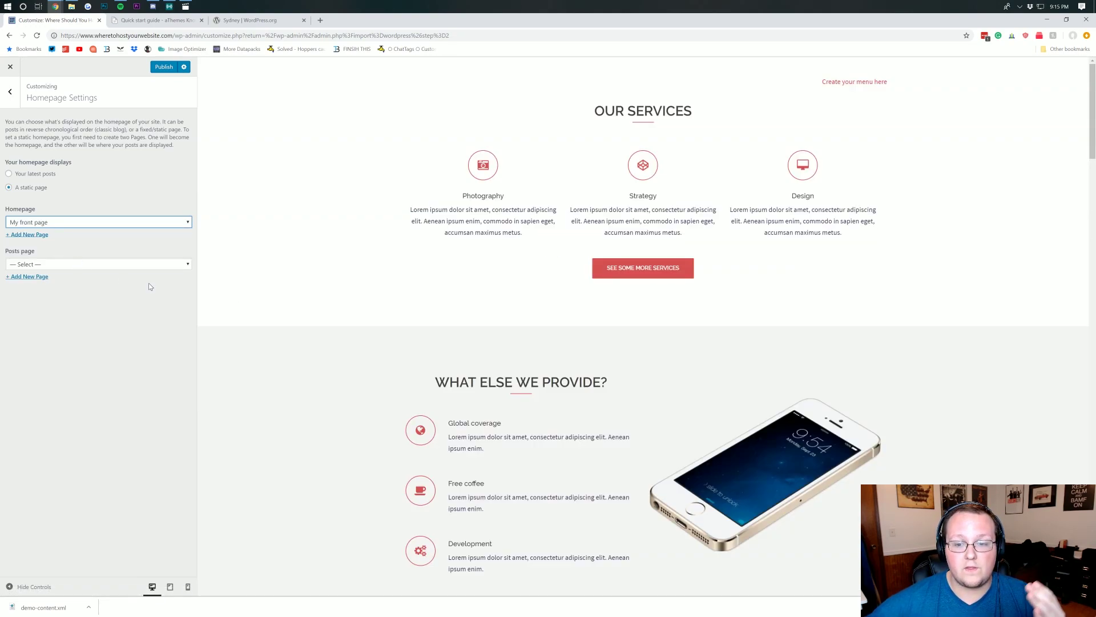
scroll(534, 227, "down", 20)
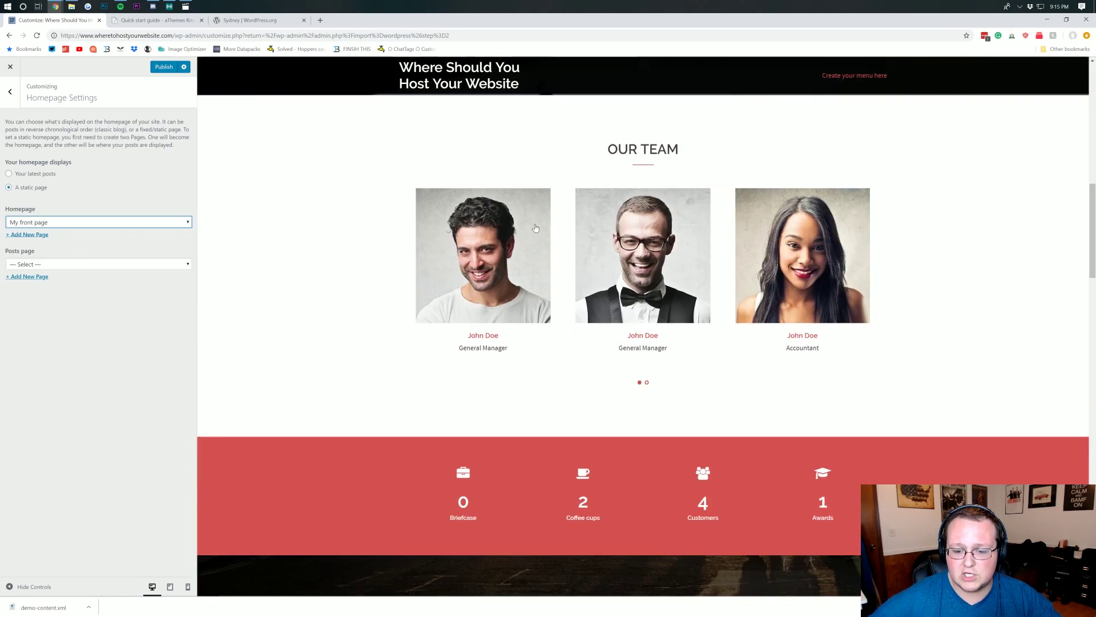
scroll(534, 227, "down", 5)
scroll(534, 223, "up", 20)
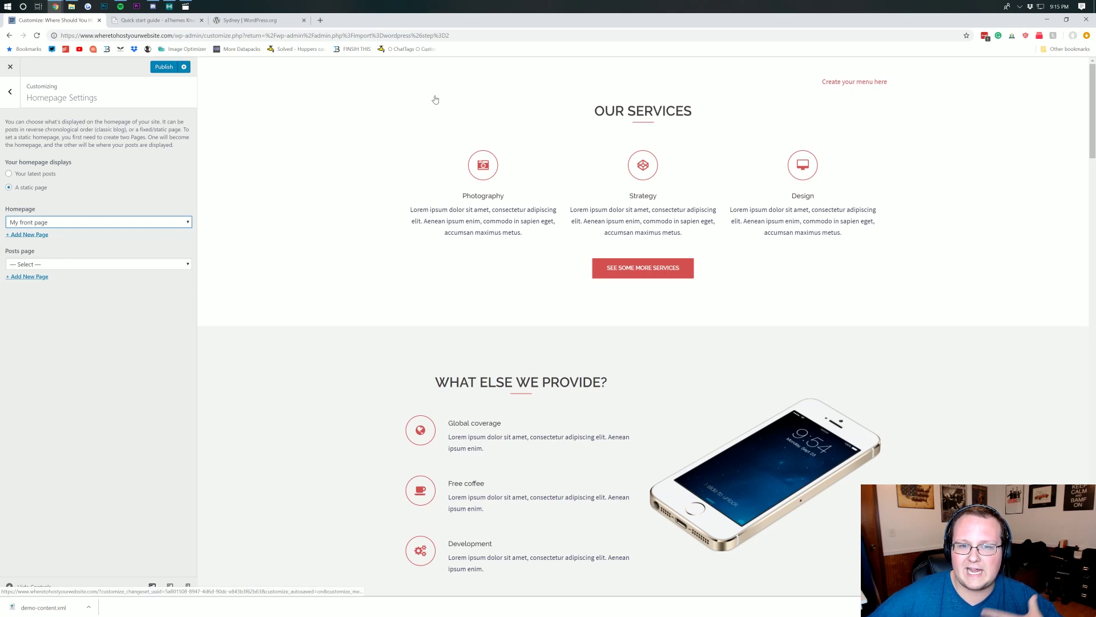
key("ctrl+3")
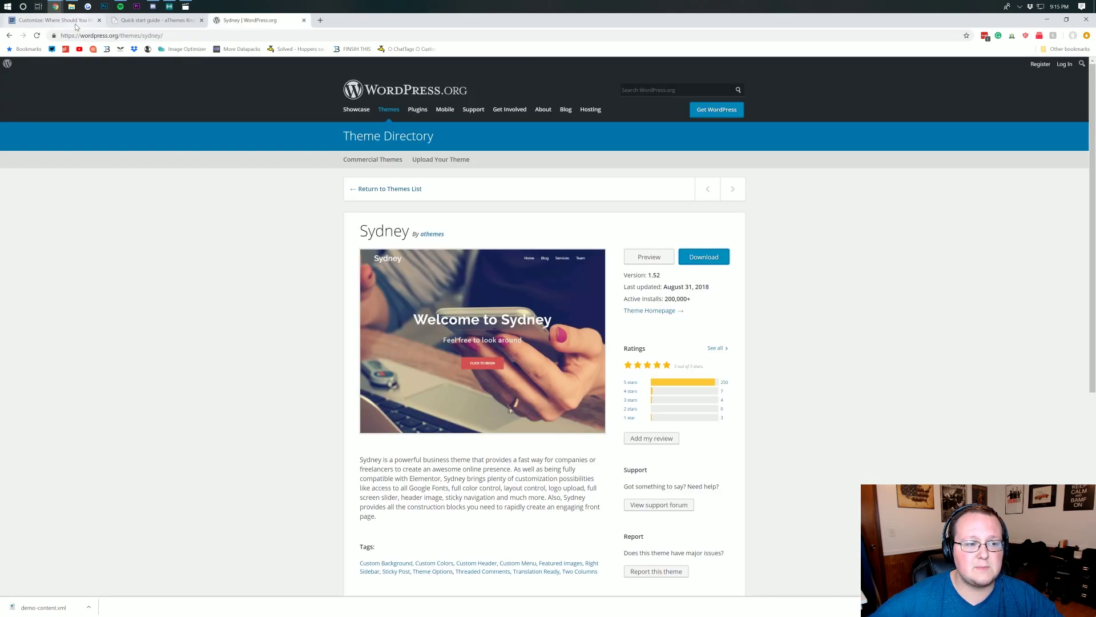
key("ctrl+1")
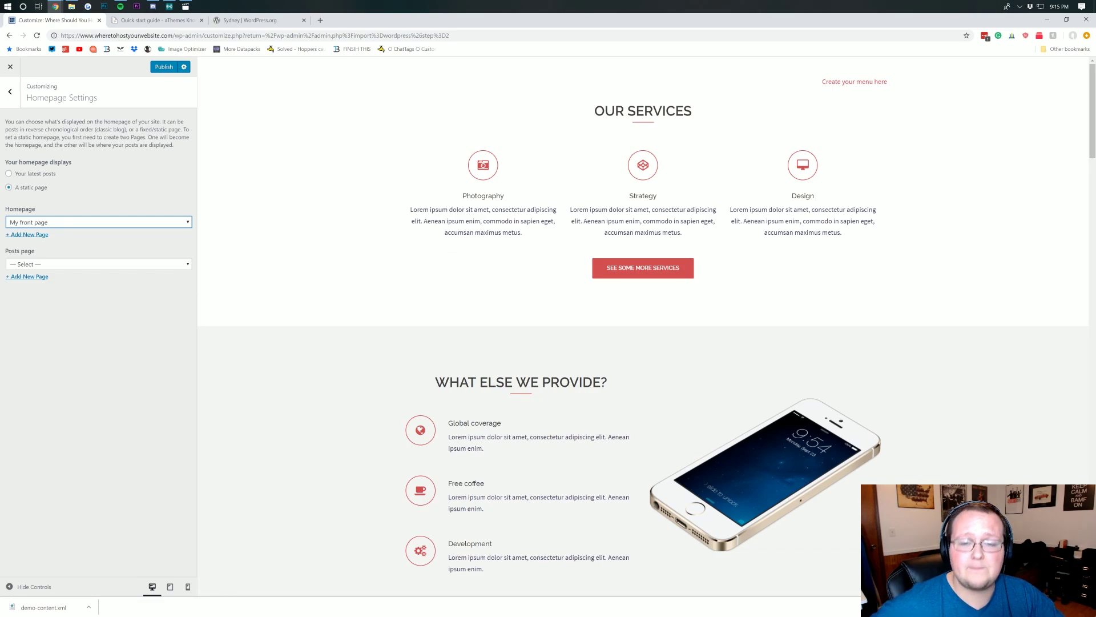
scroll(451, 231, "down", 20)
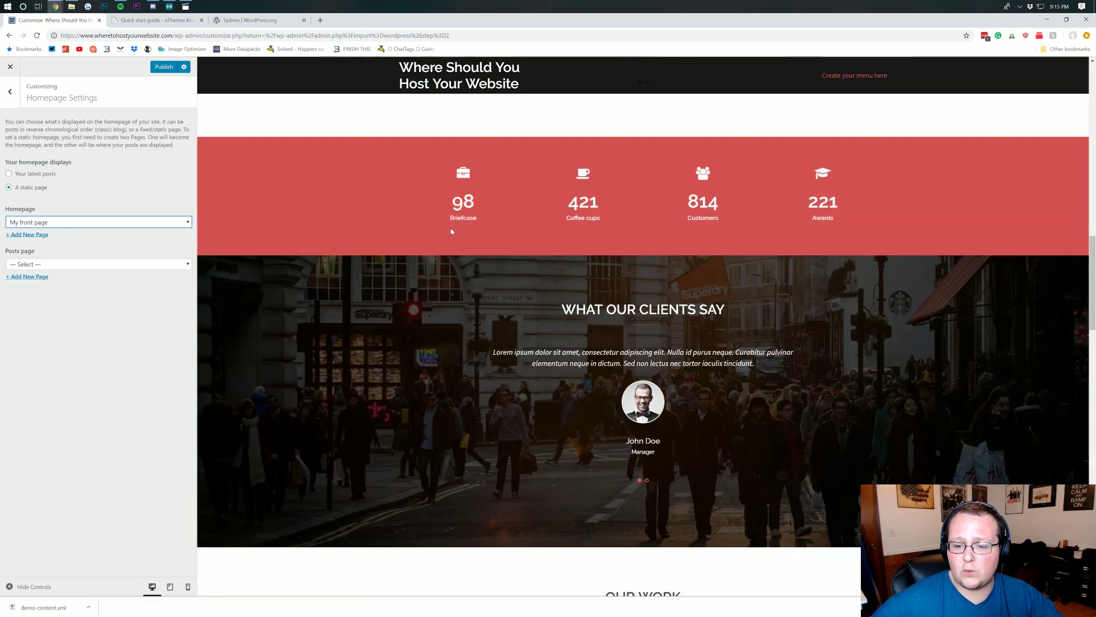
scroll(451, 231, "up", 4)
scroll(451, 232, "down", 8)
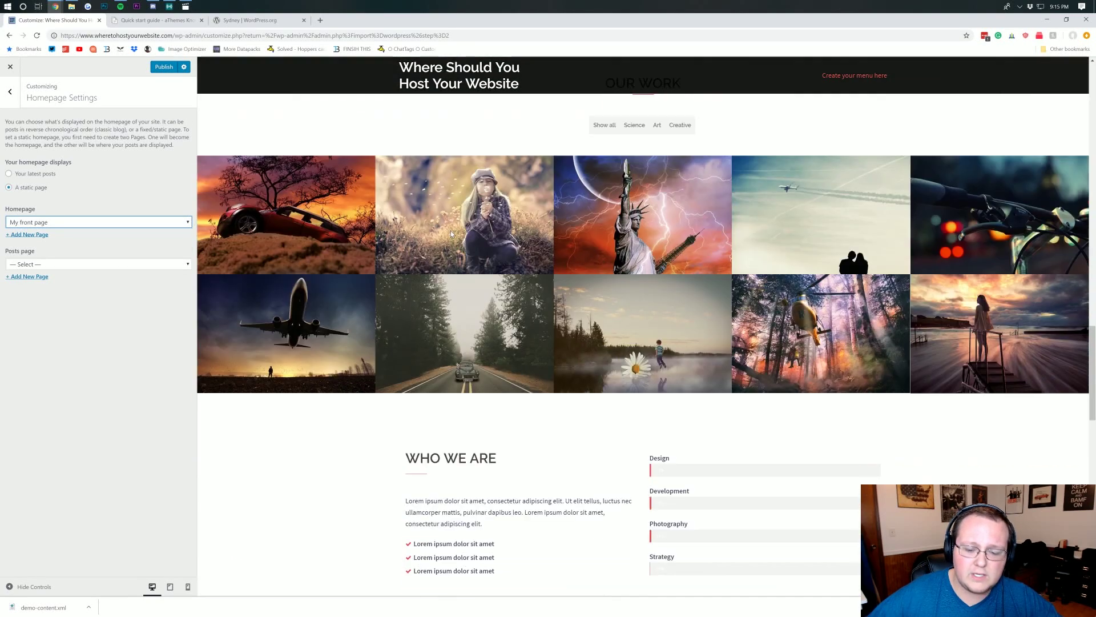
scroll(451, 234, "up", 20)
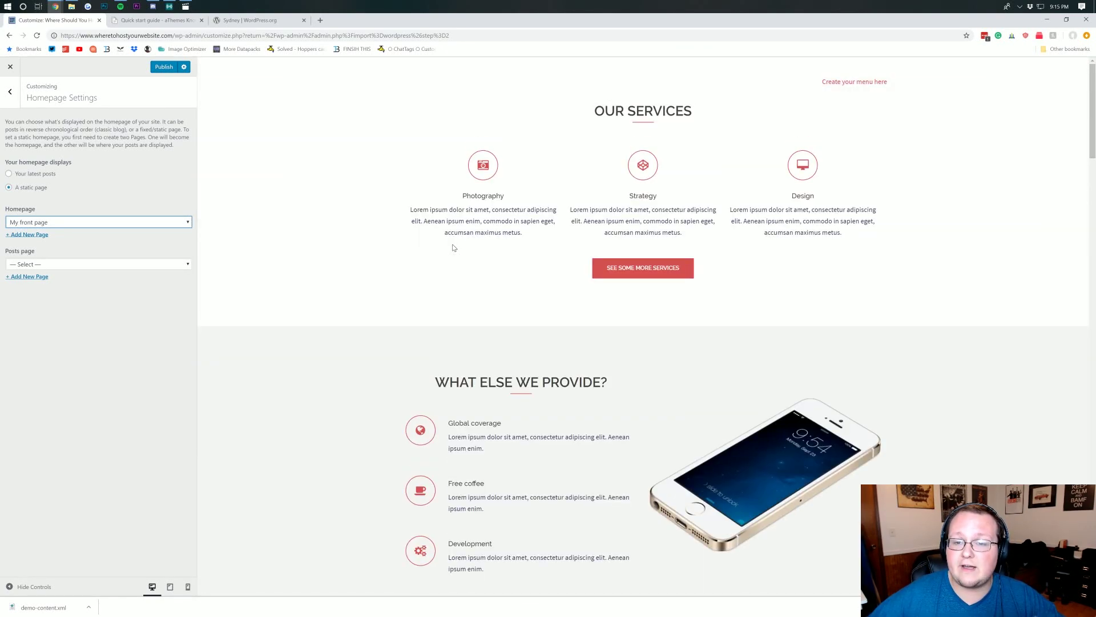
- Change the front page header type from Video, keep the site header as Image, then view Header Slider
left_click(16, 98)
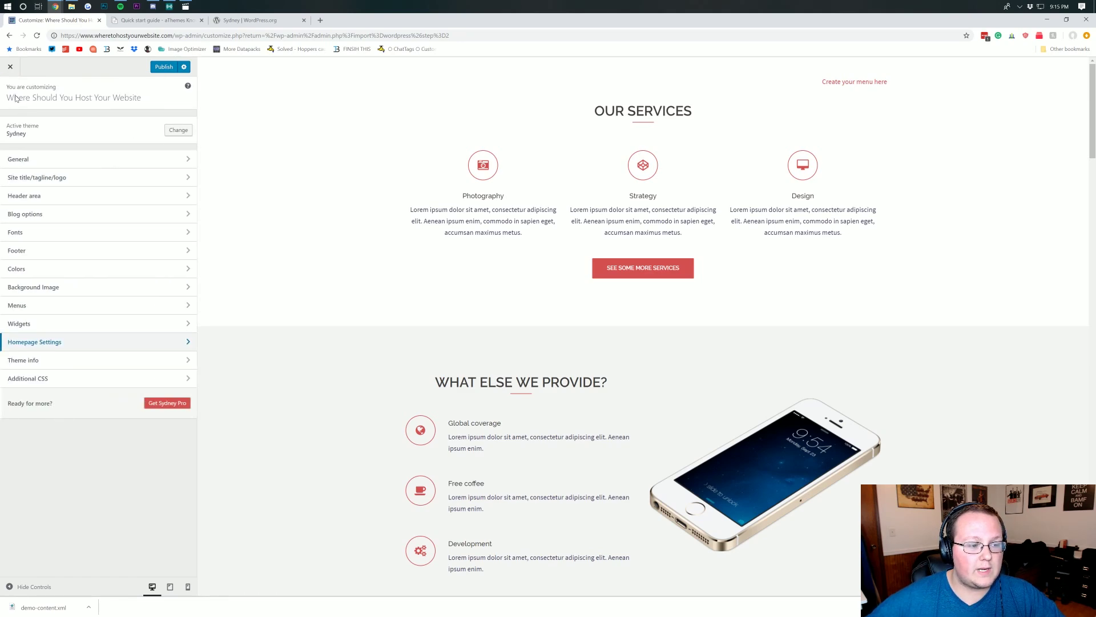
left_click(36, 199)
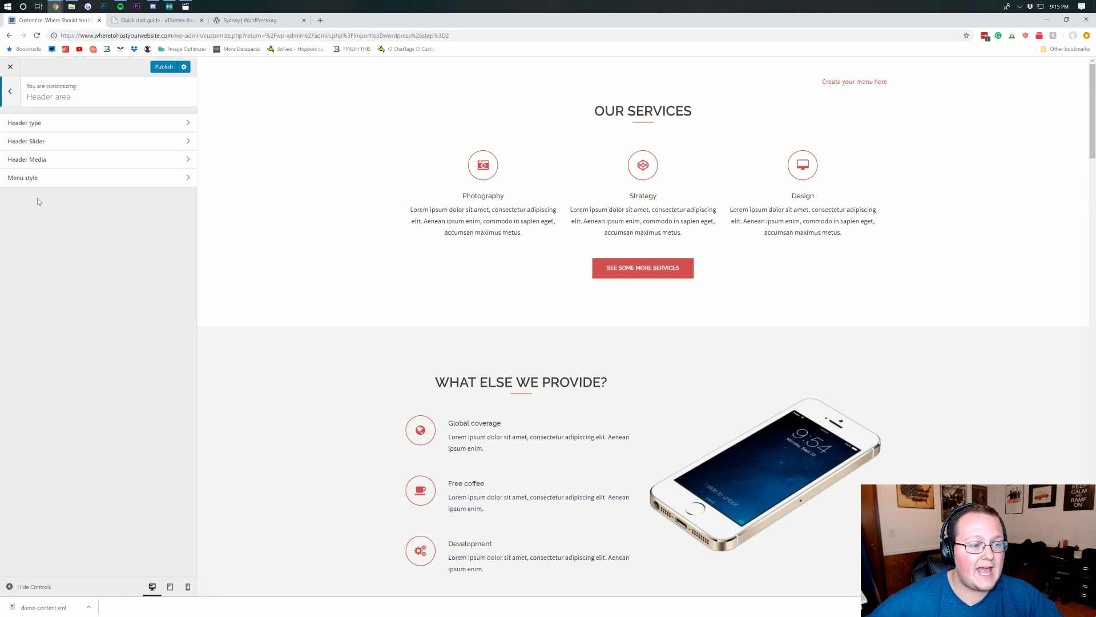
left_click(64, 127)
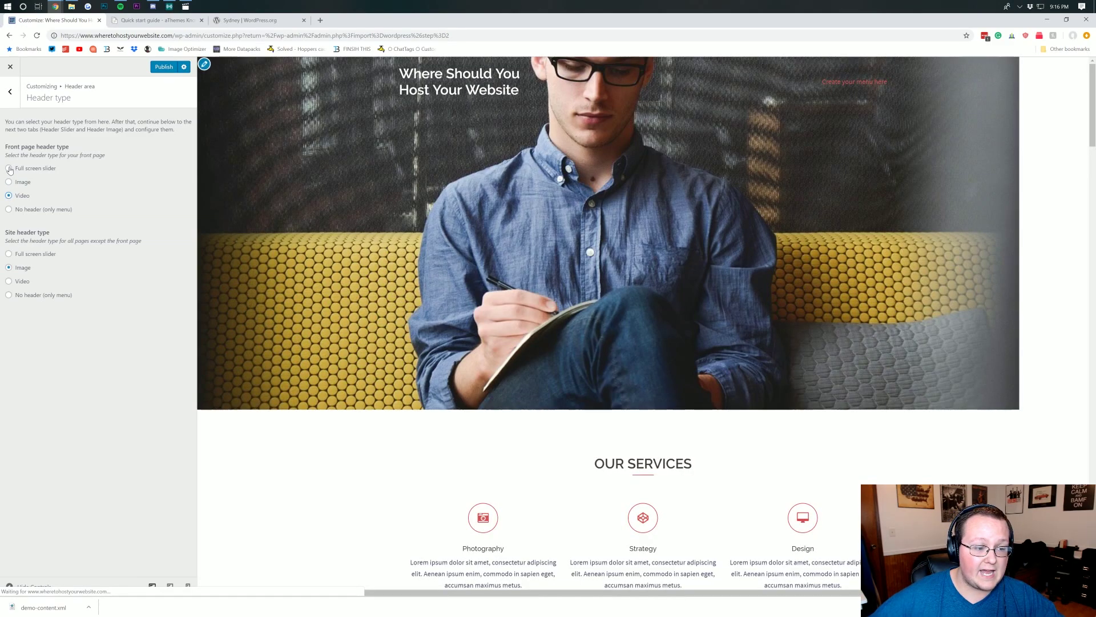
left_click(9, 168)
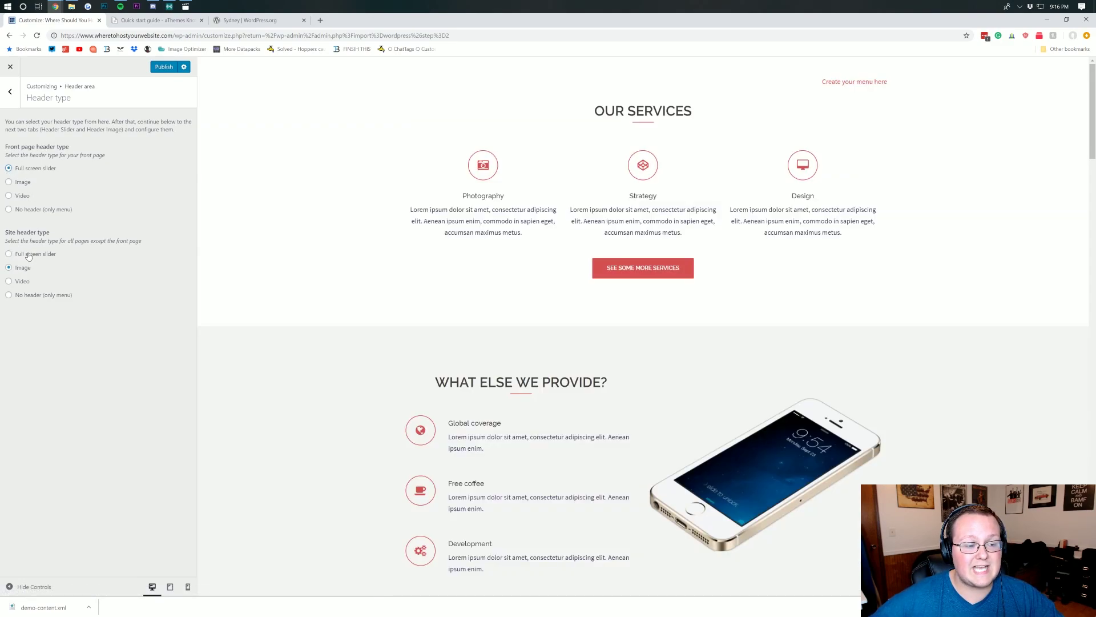
left_click(27, 256)
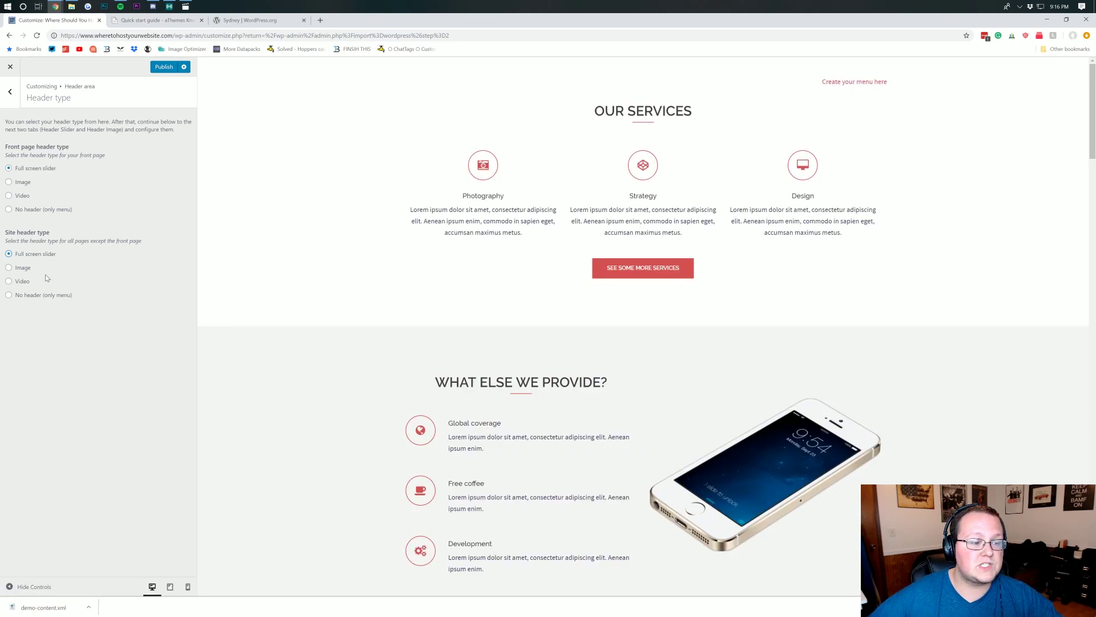
left_click(29, 268)
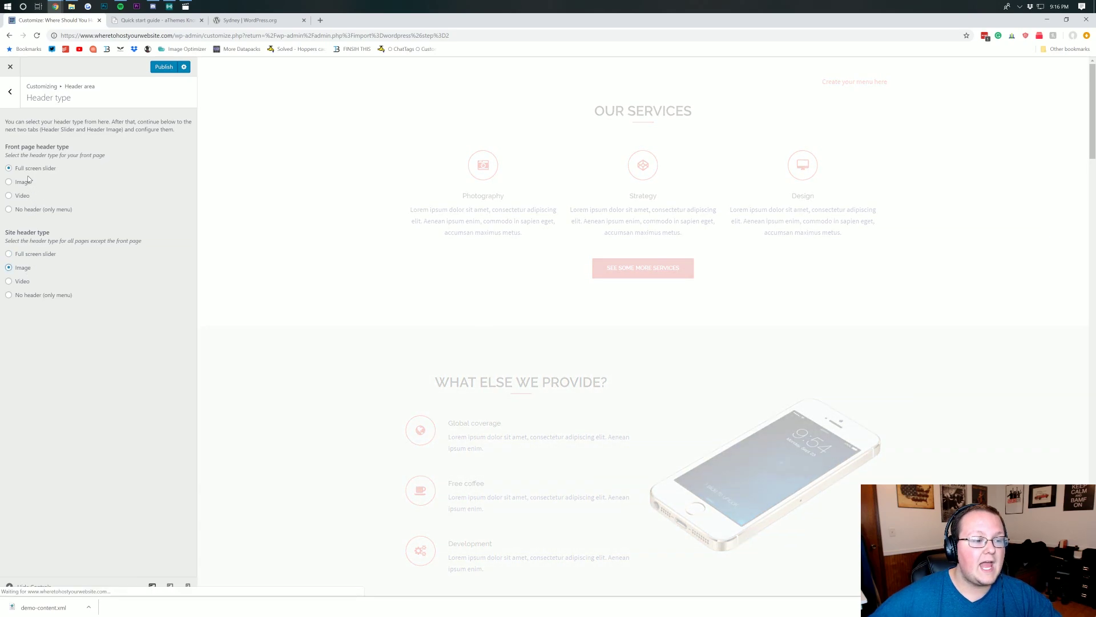
left_click(10, 92)
left_click(26, 142)
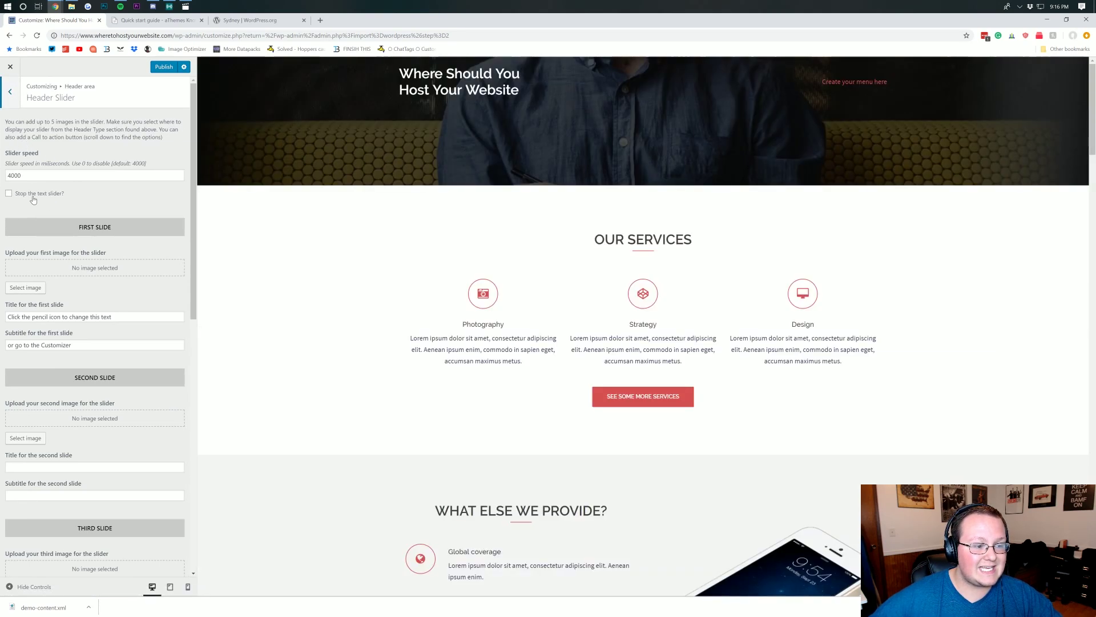
- Make the slider full screen on mobile and give slide one the iMac image
scroll(98, 239, "down", 9)
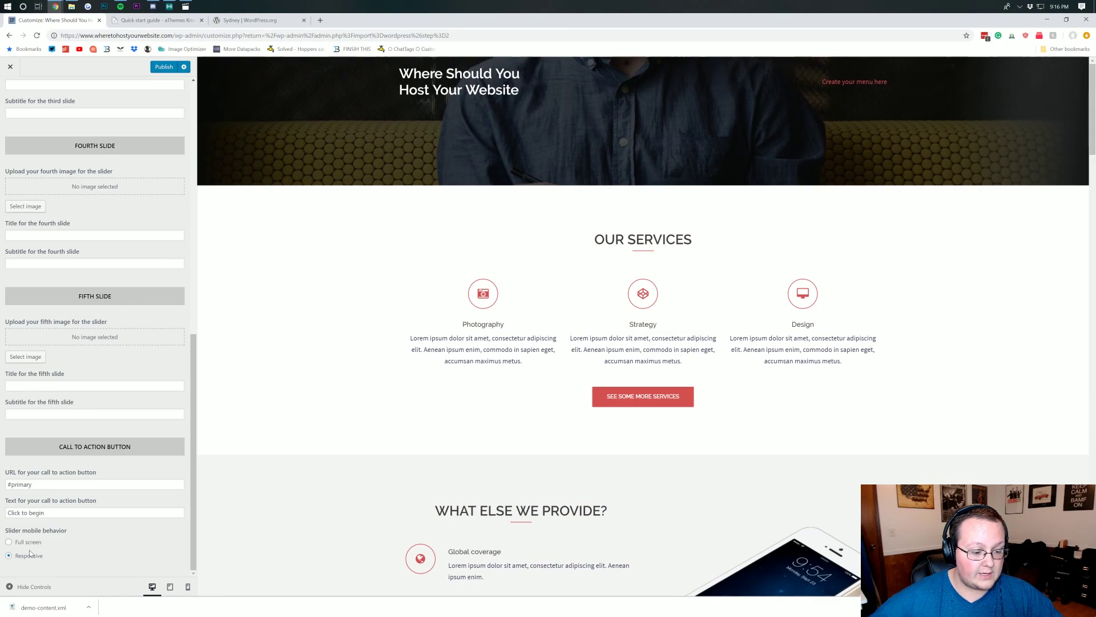
left_click(31, 544)
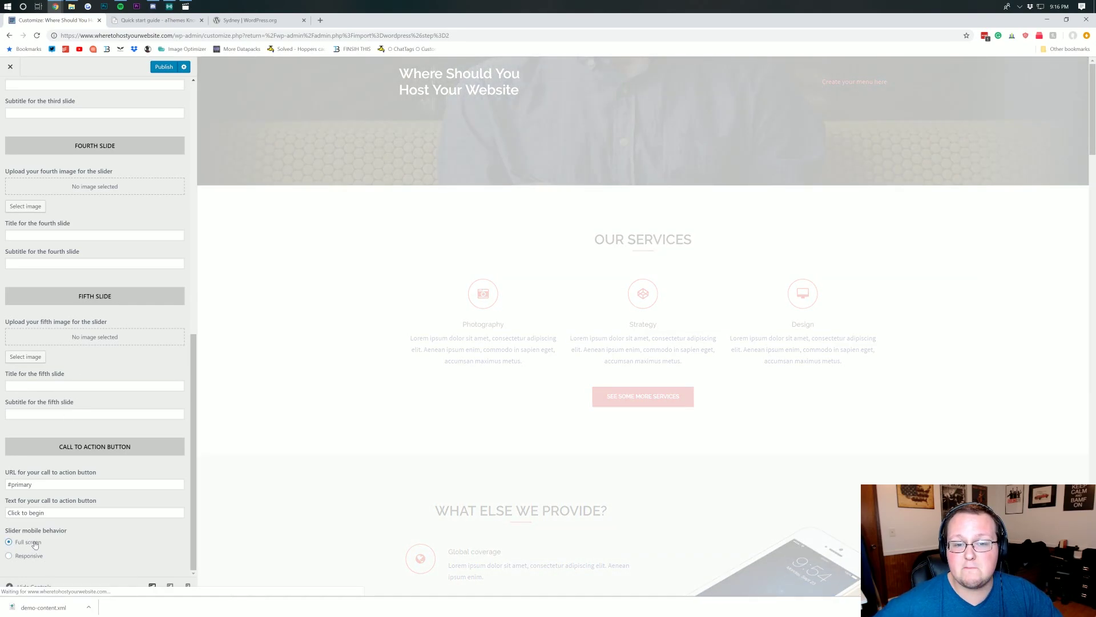
scroll(41, 424, "up", 10)
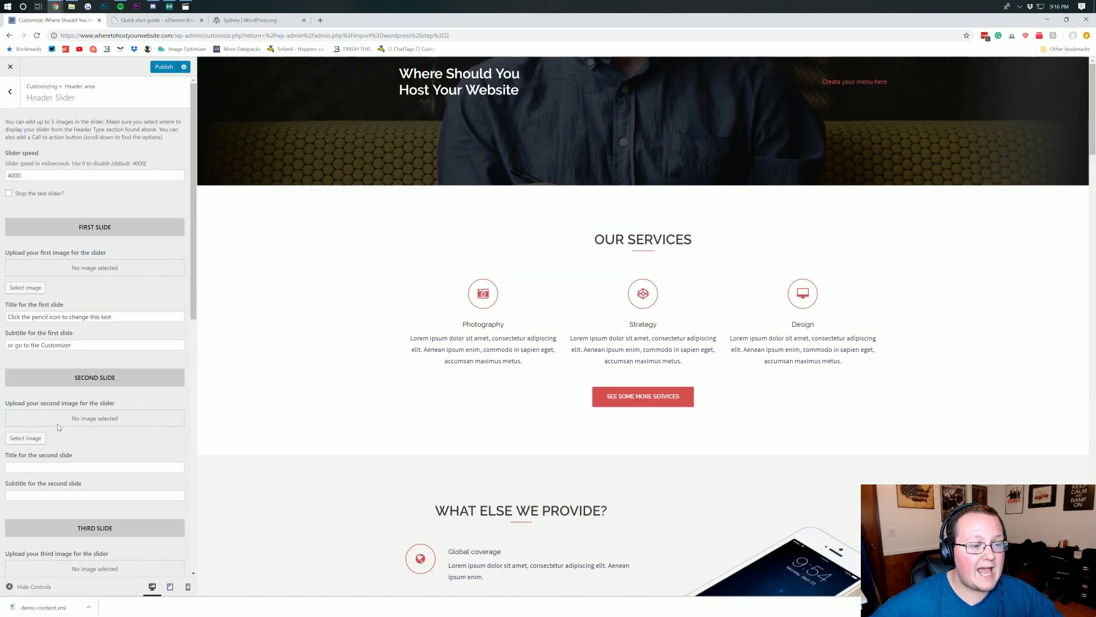
left_click(26, 288)
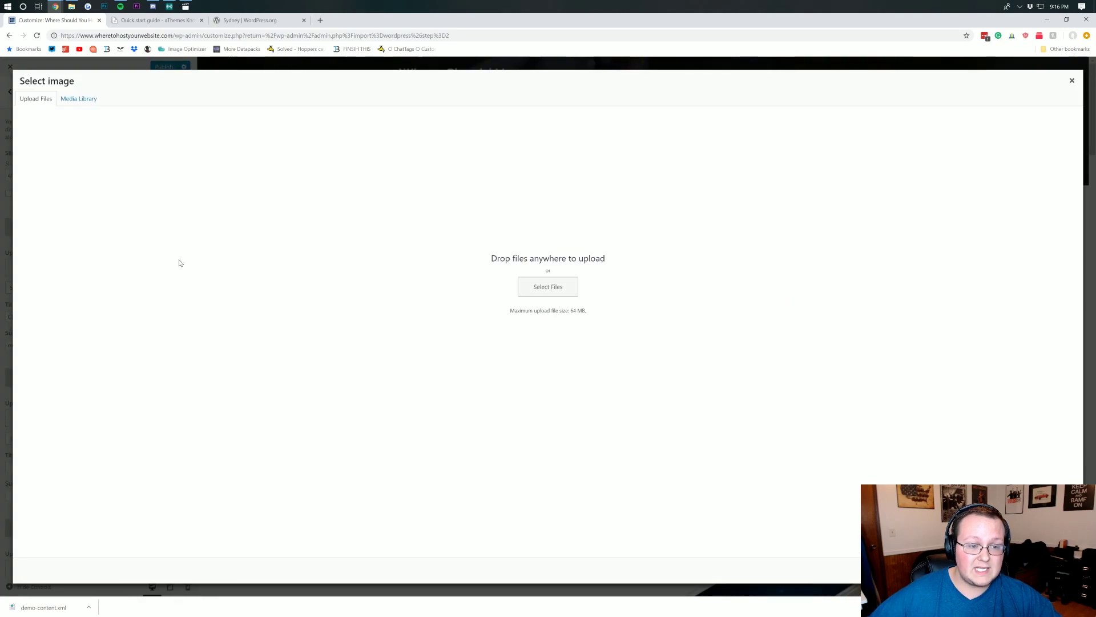
left_click(80, 98)
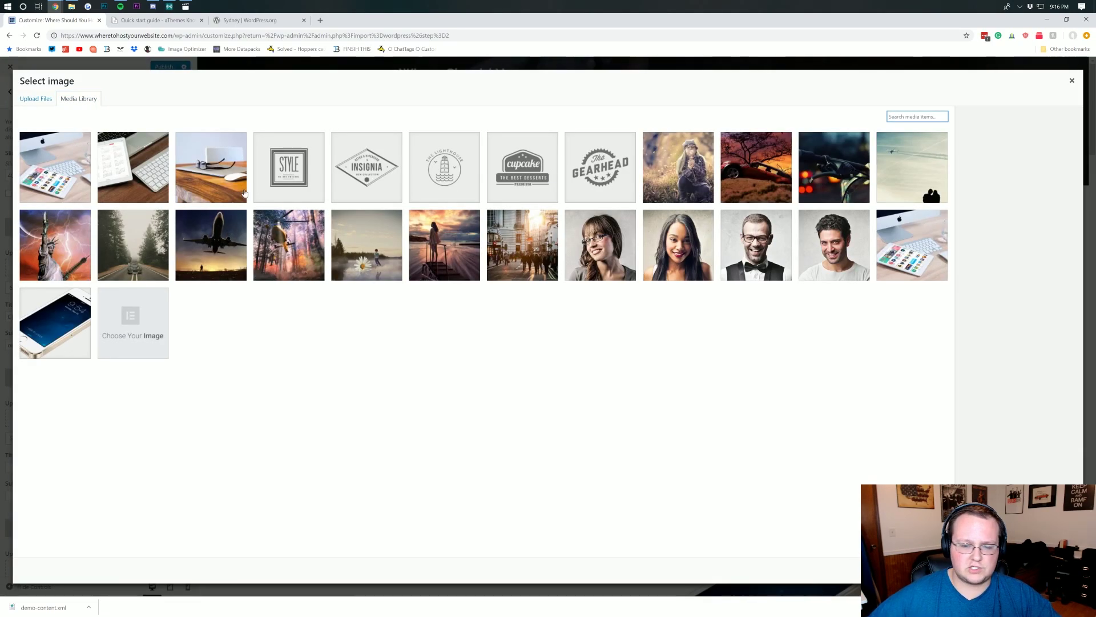
left_click(41, 101)
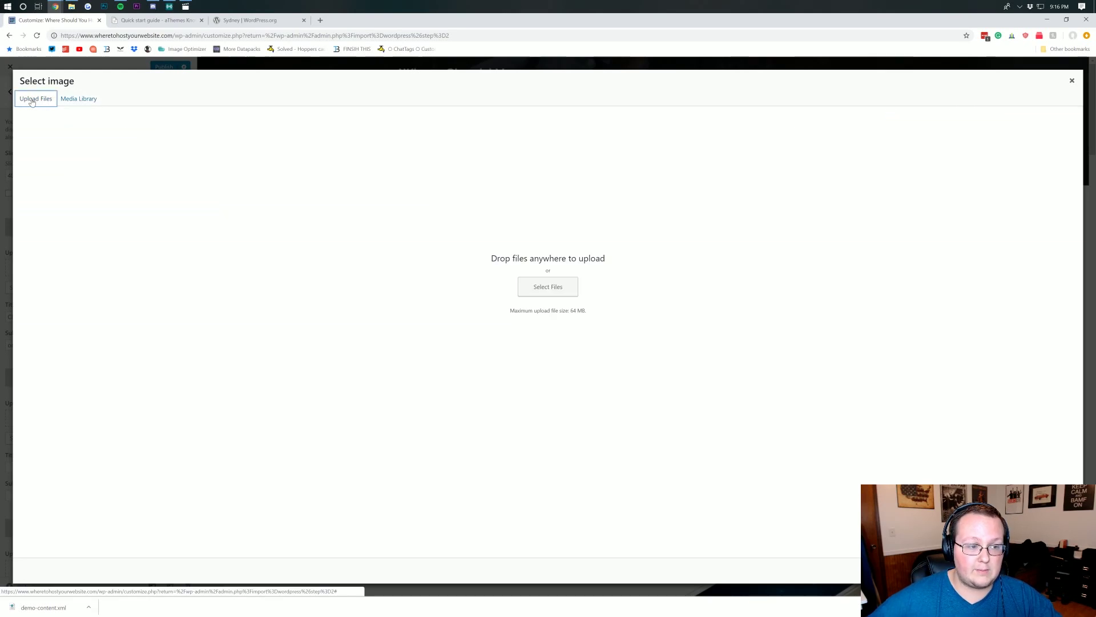
left_click(565, 290)
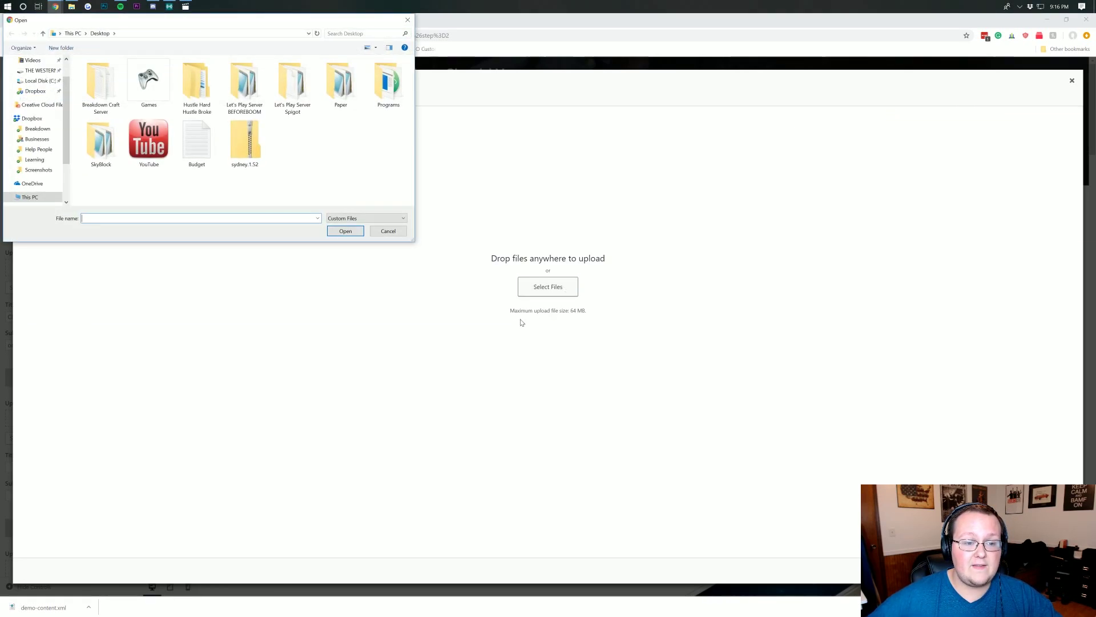
left_click(406, 20)
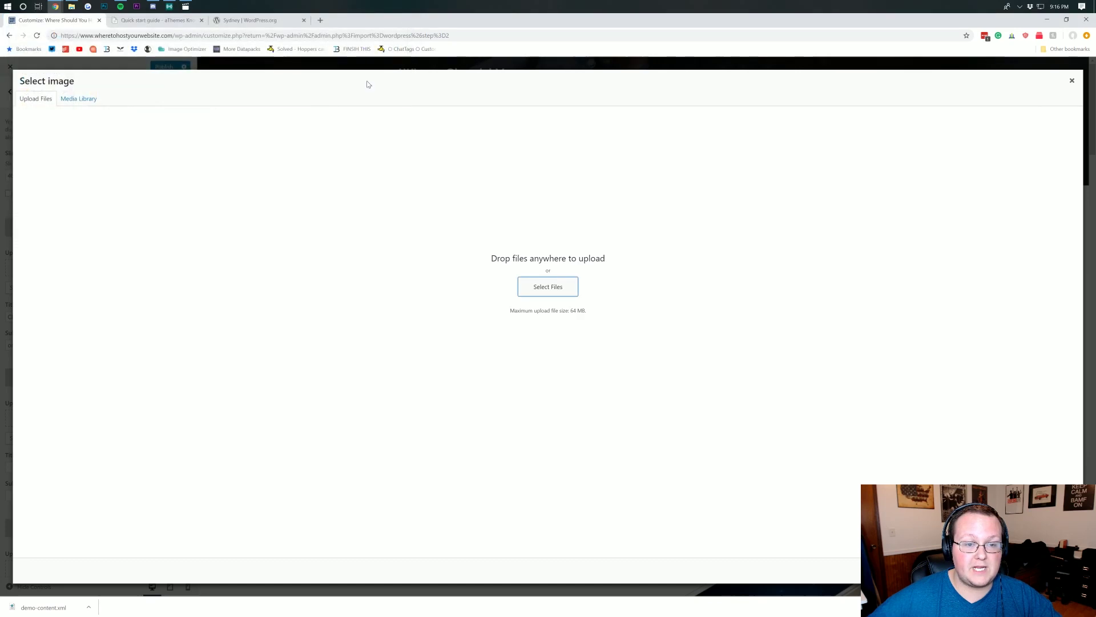
left_click(81, 99)
left_click(69, 167)
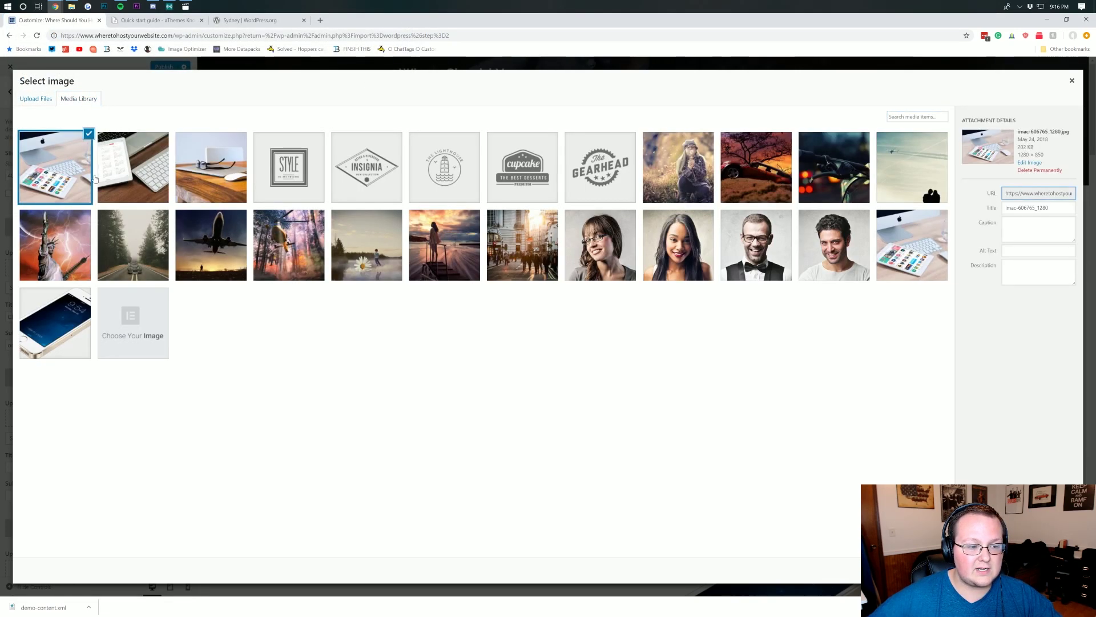
left_click(1057, 570)
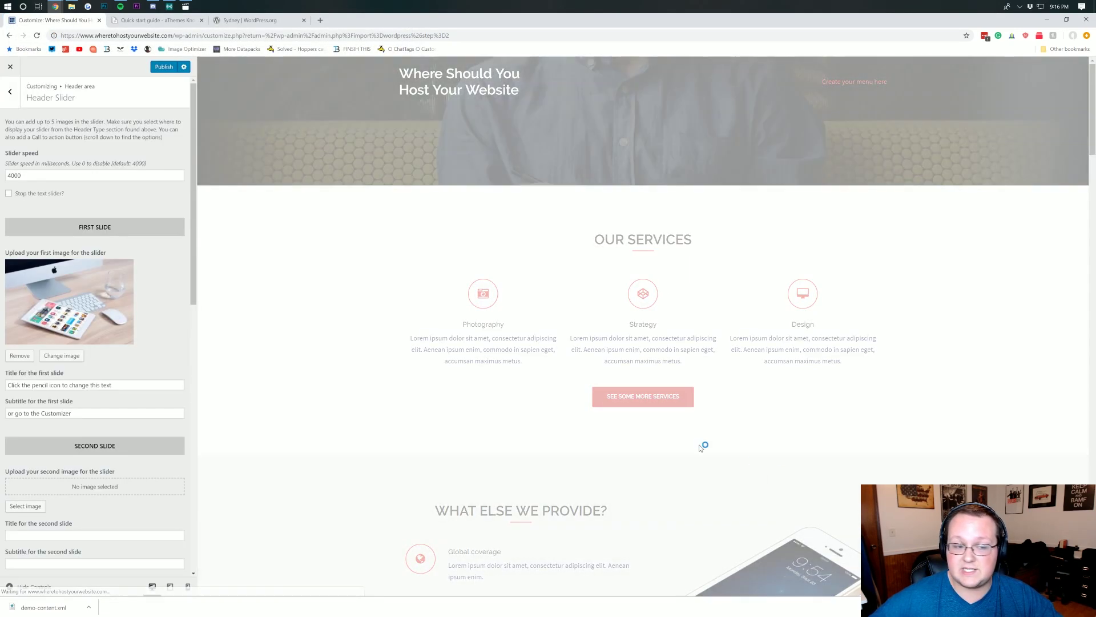
- Give slide two the iPad-with-keyboard image and slide three macbook-336704_1280.jpg
left_click(17, 506)
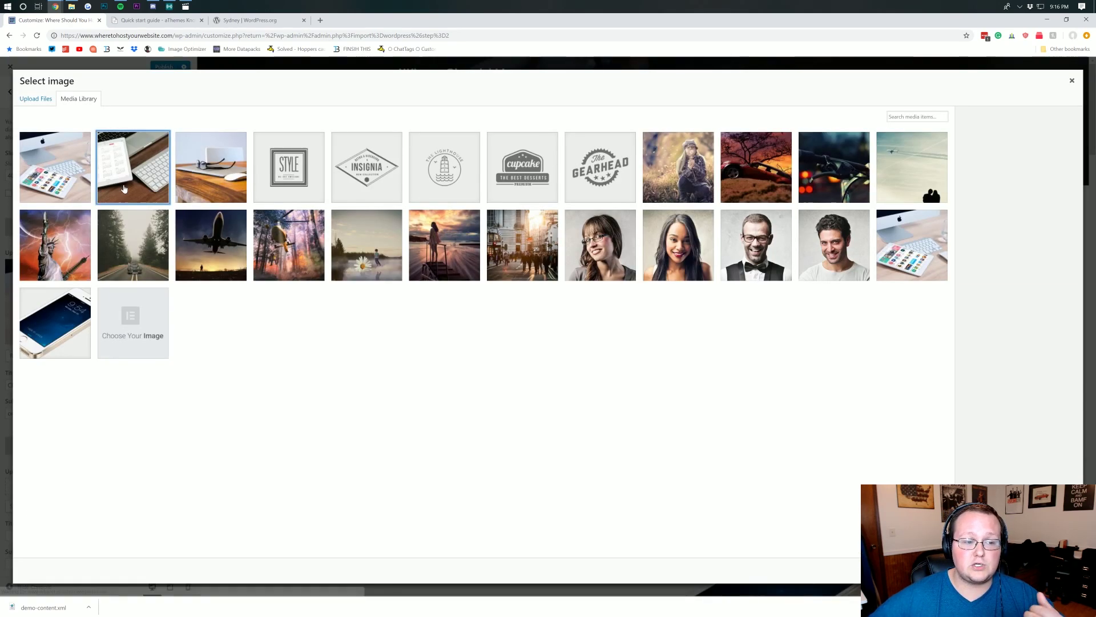
left_click(133, 167)
left_click(1057, 570)
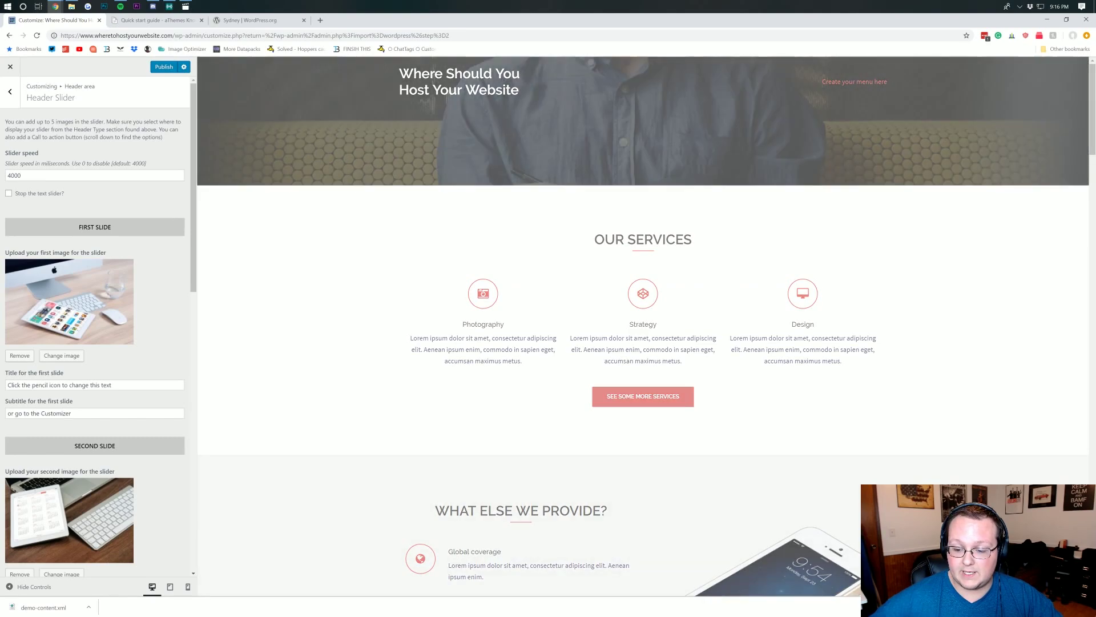
scroll(119, 397, "down", 5)
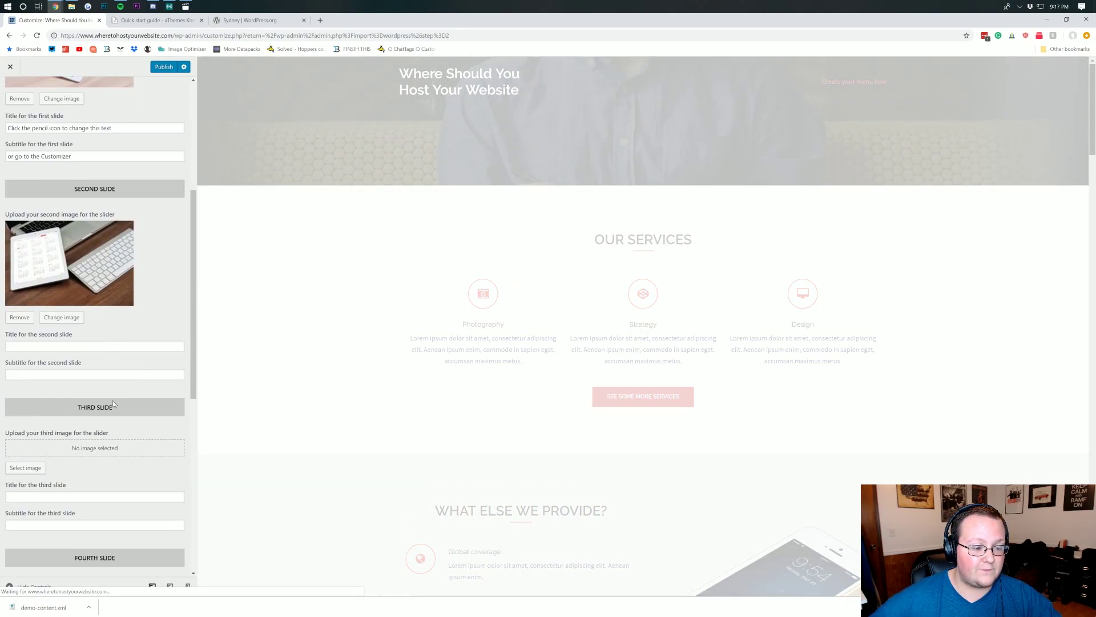
left_click(26, 467)
left_click(211, 168)
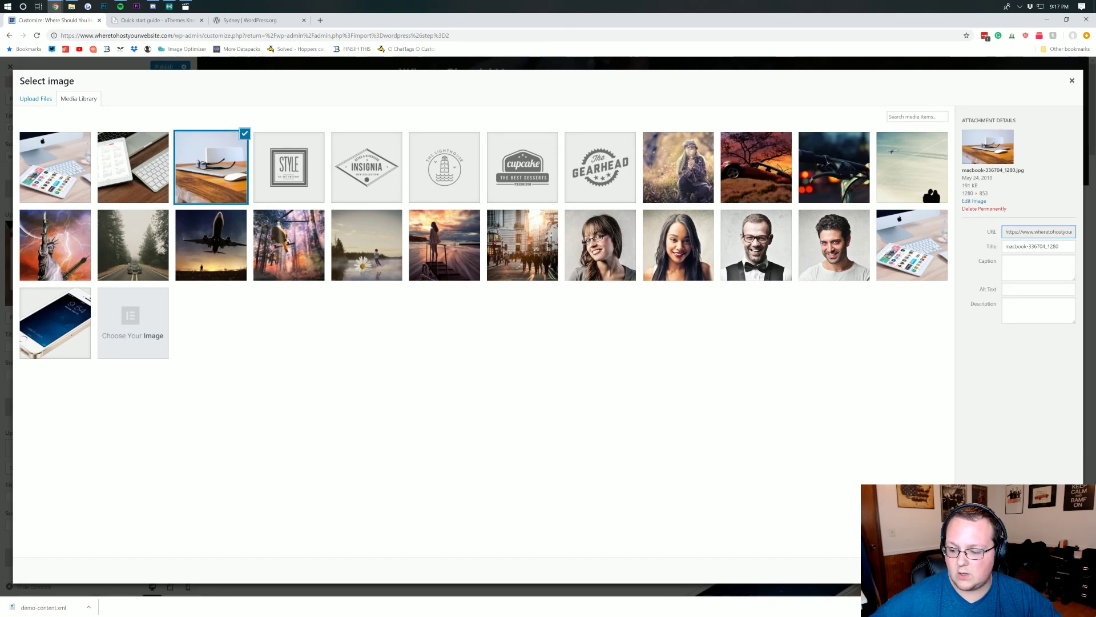
left_click(1051, 570)
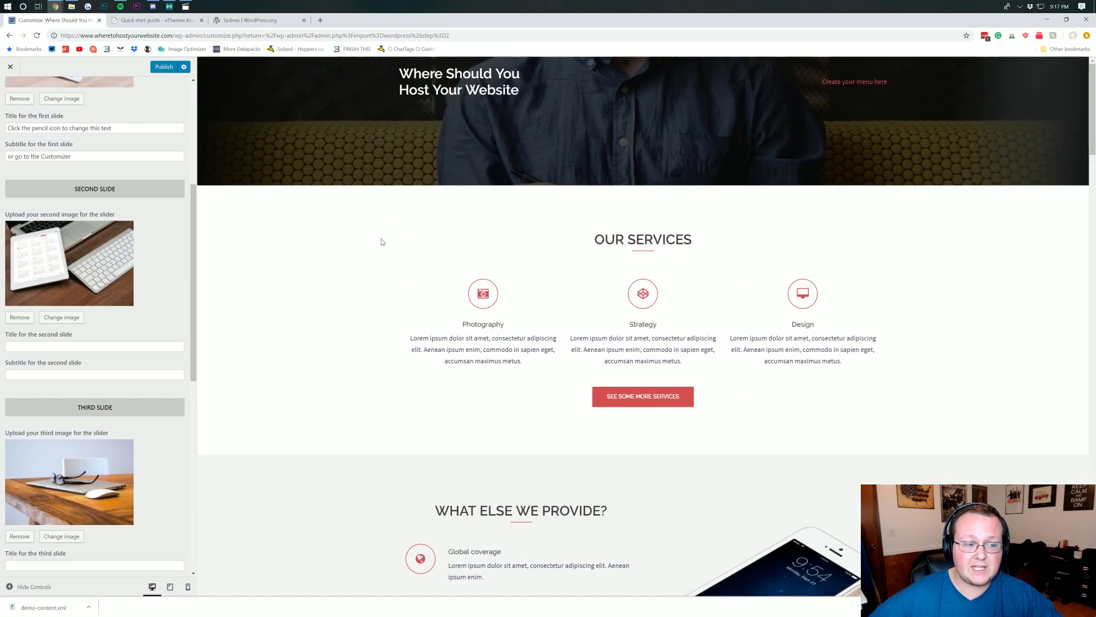
scroll(76, 301, "down", 8)
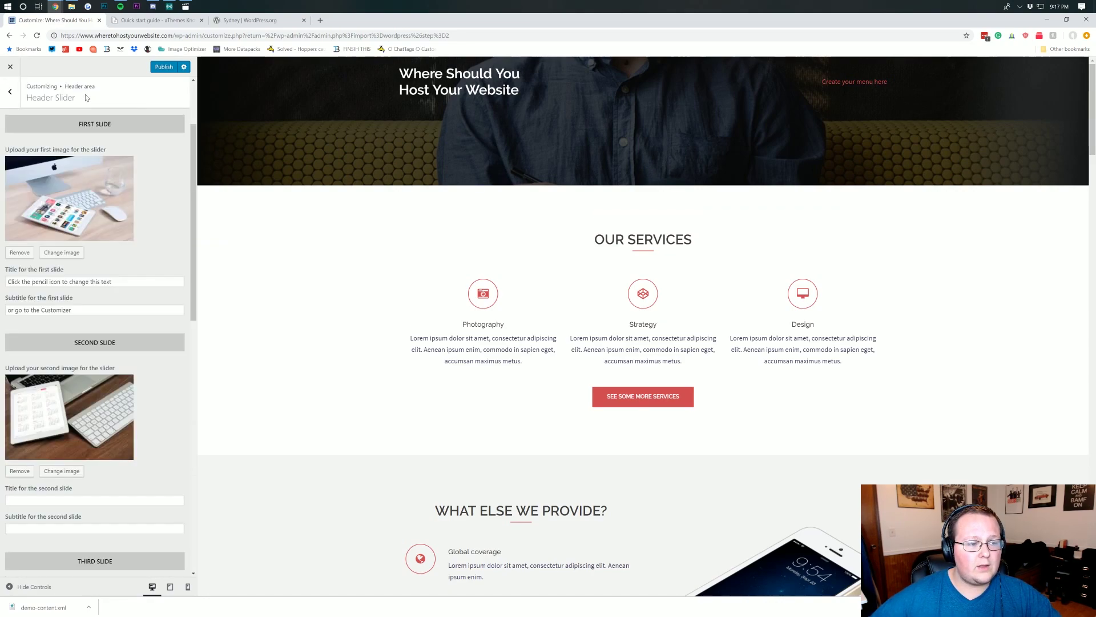
scroll(14, 171, "up", 2)
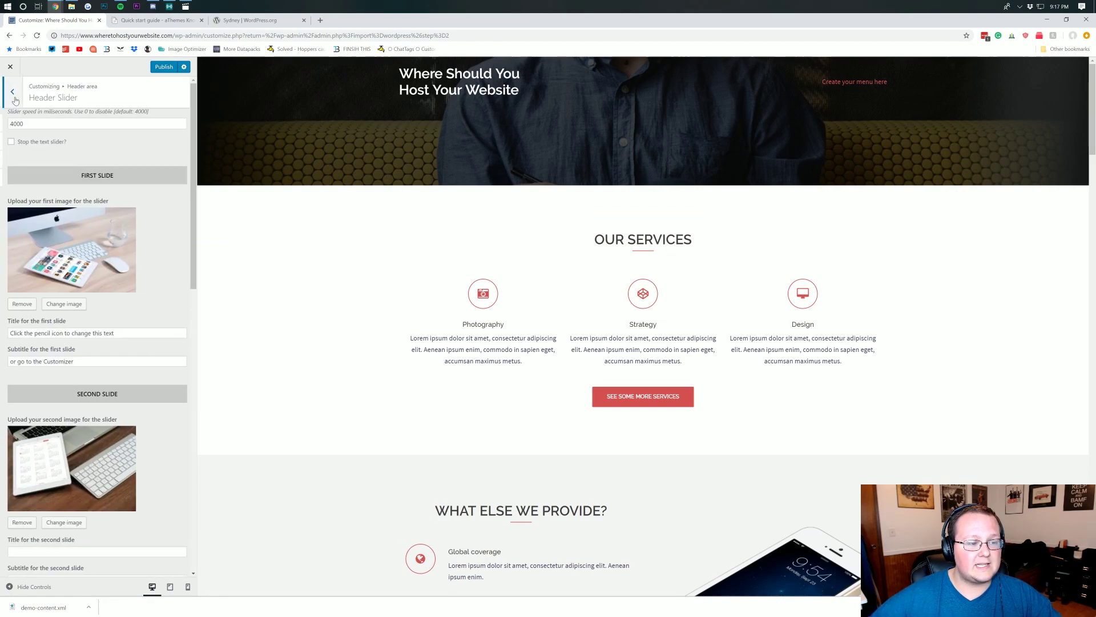
- Set both Front page header type and Site header type to Full screen slider
left_click(14, 96)
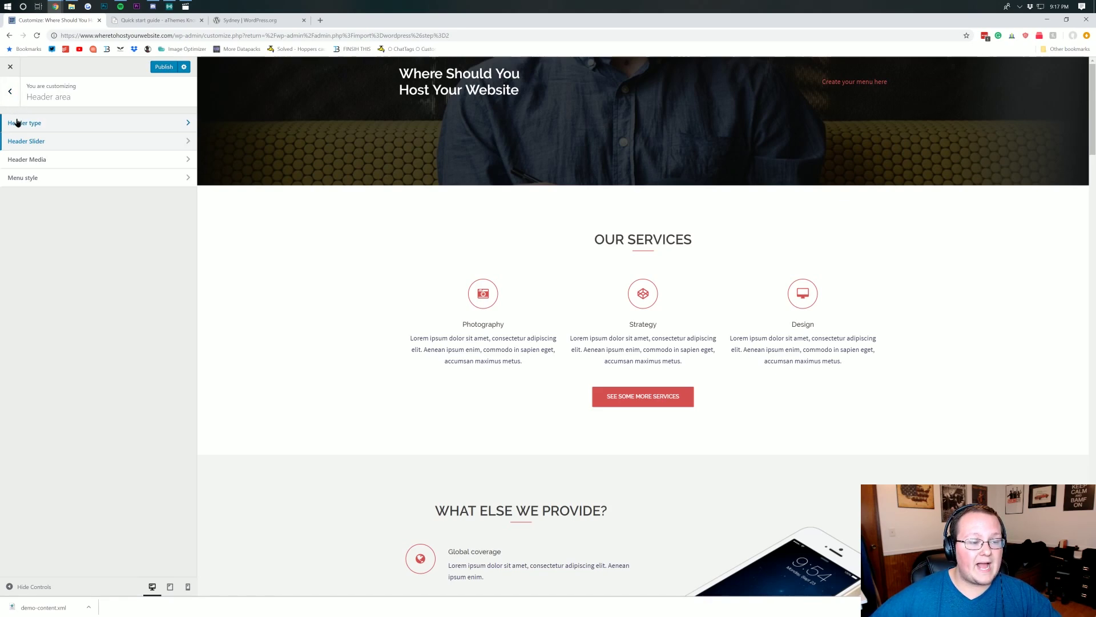
left_click(18, 121)
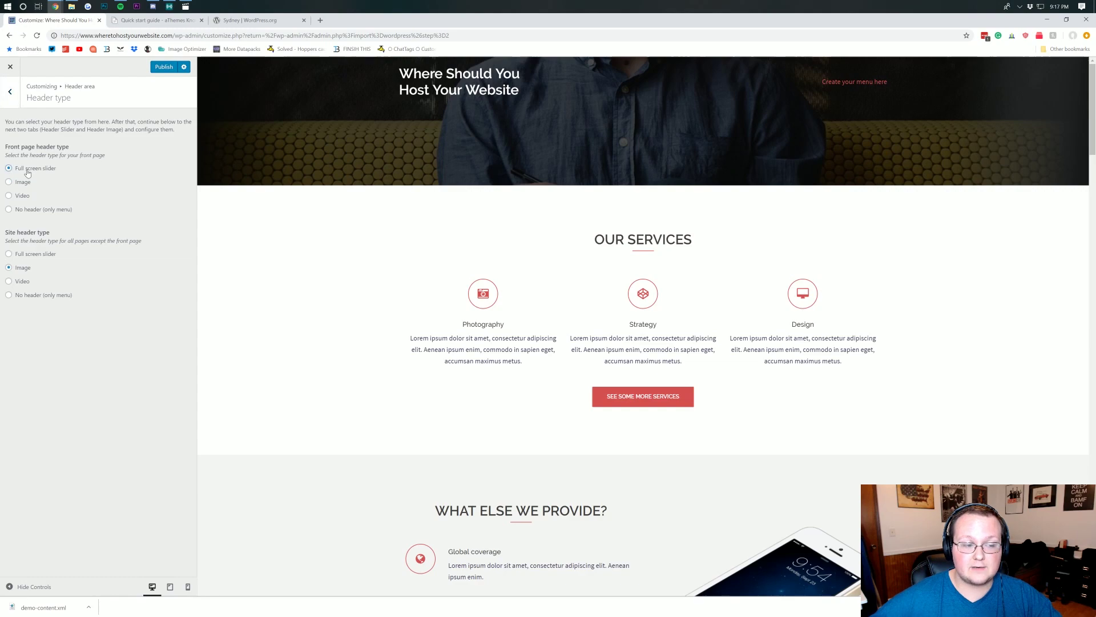
left_click(27, 169)
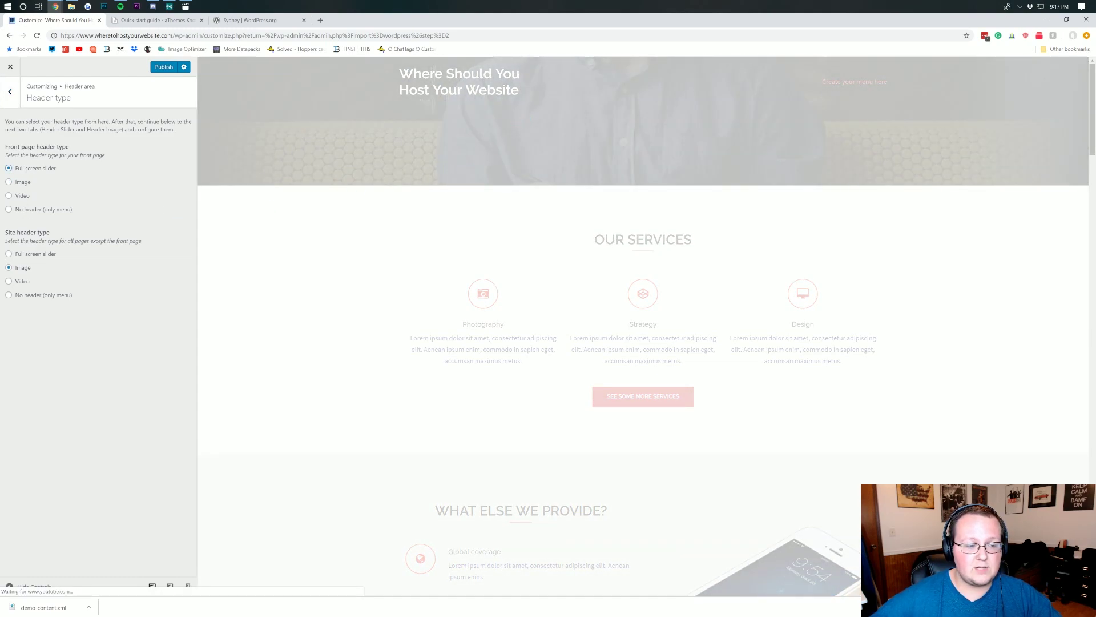
left_click(32, 254)
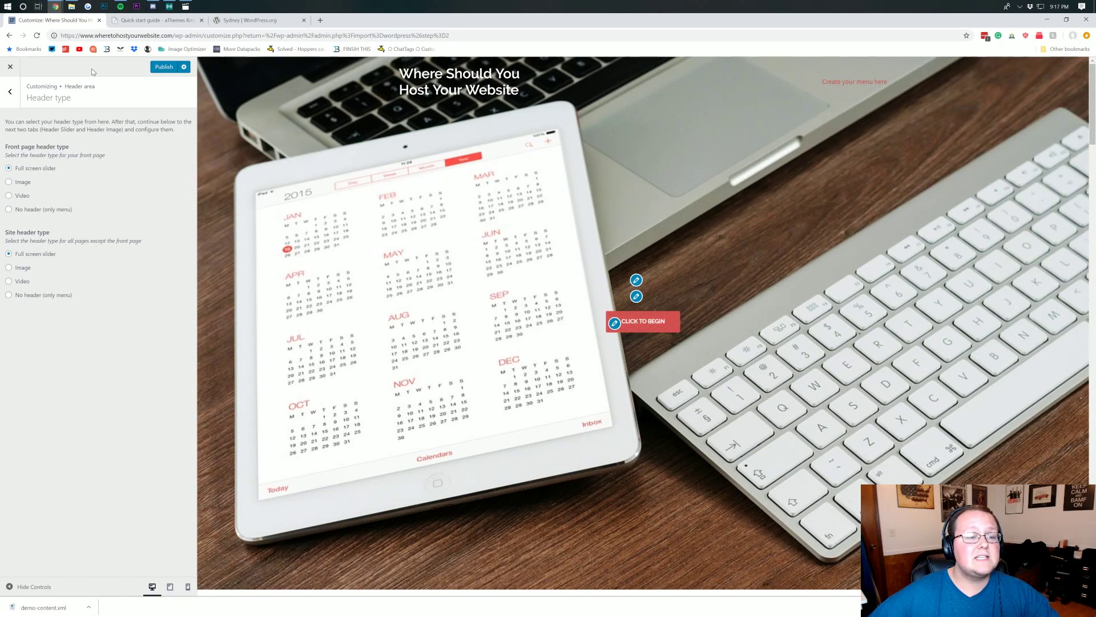
left_click(6, 94)
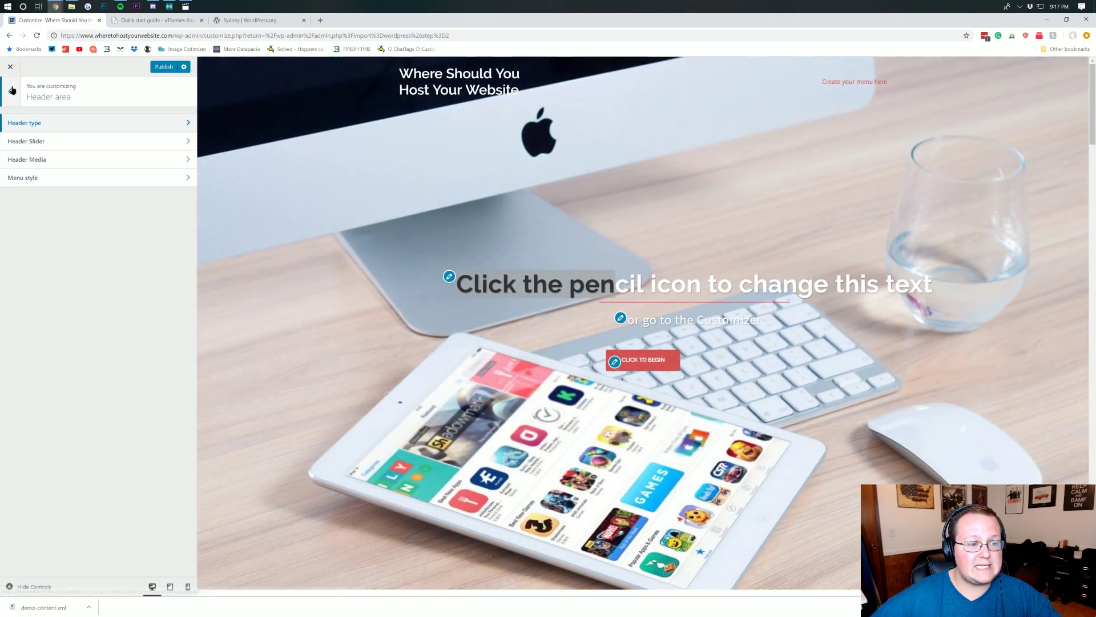
- Leave the General page-wrapper padding settings and return to the main Customizer panel list
left_click(11, 91)
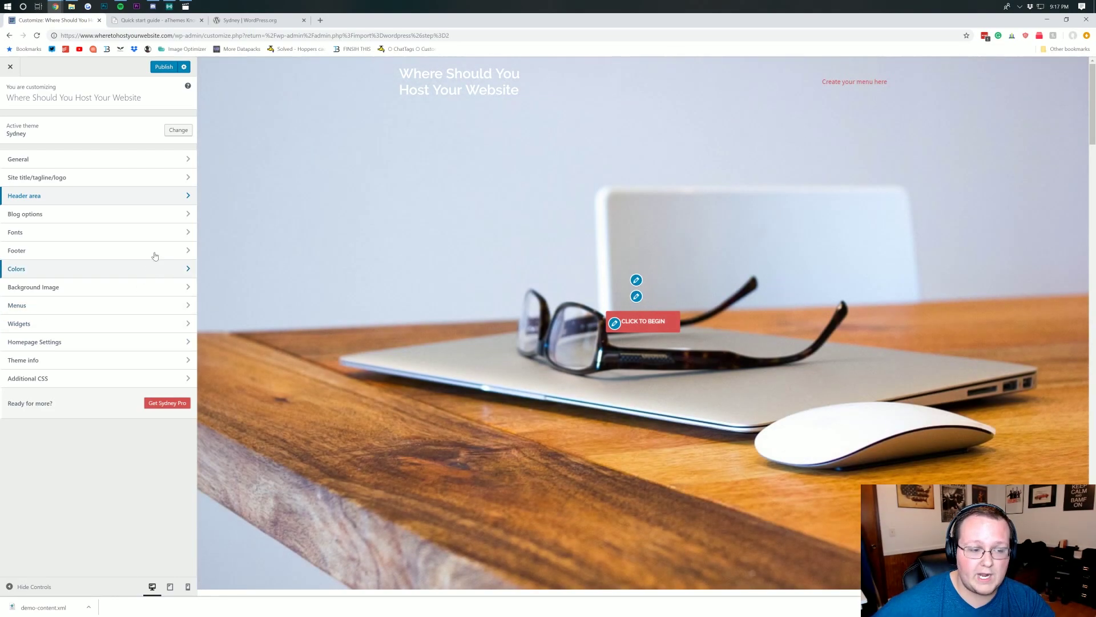
left_click(91, 160)
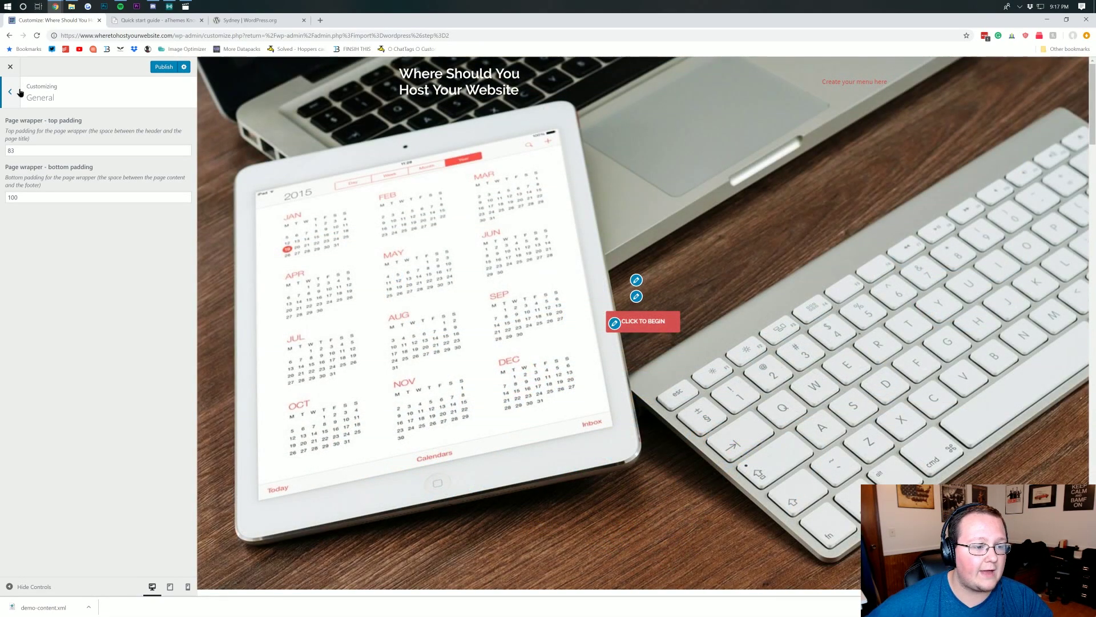
left_click(10, 92)
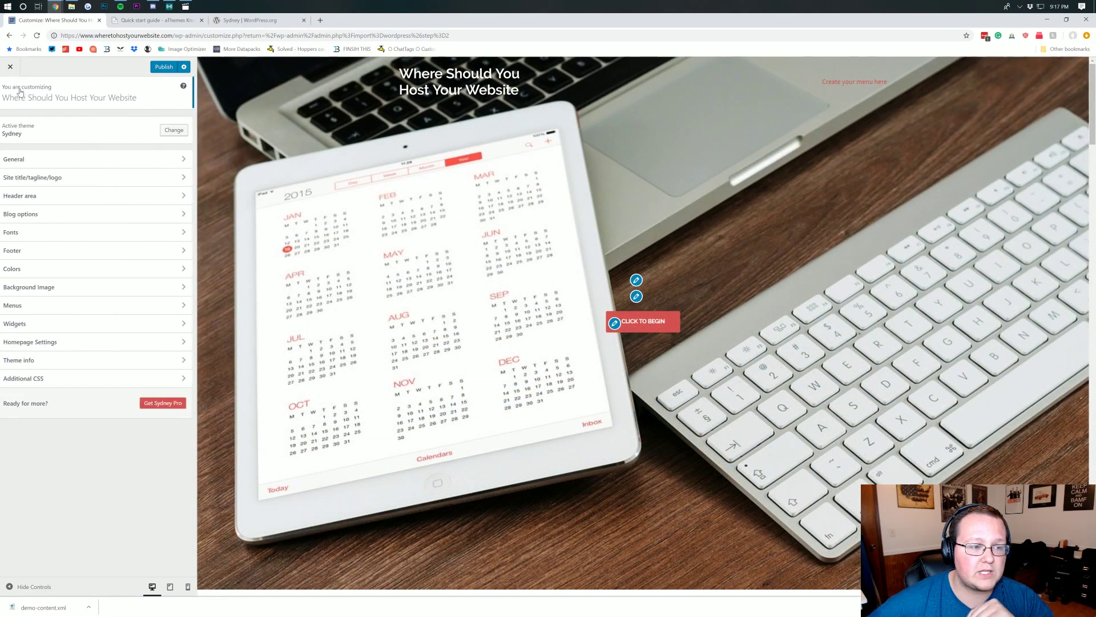
- Delete the current text from the Site Title field
left_click(53, 182)
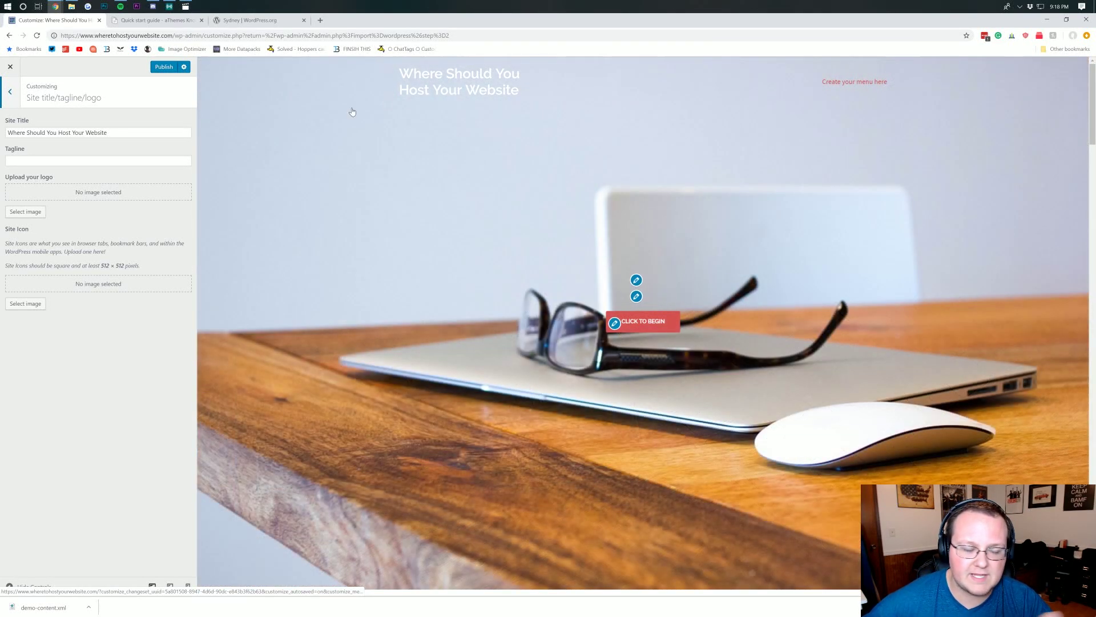
triple_click(106, 132)
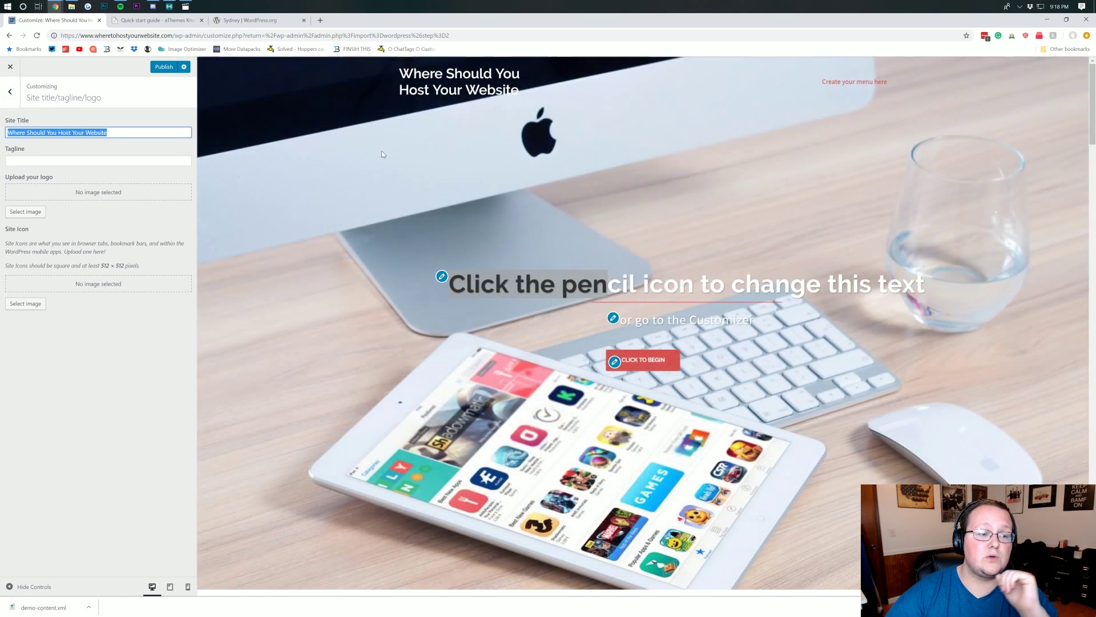
key("BackSpace")
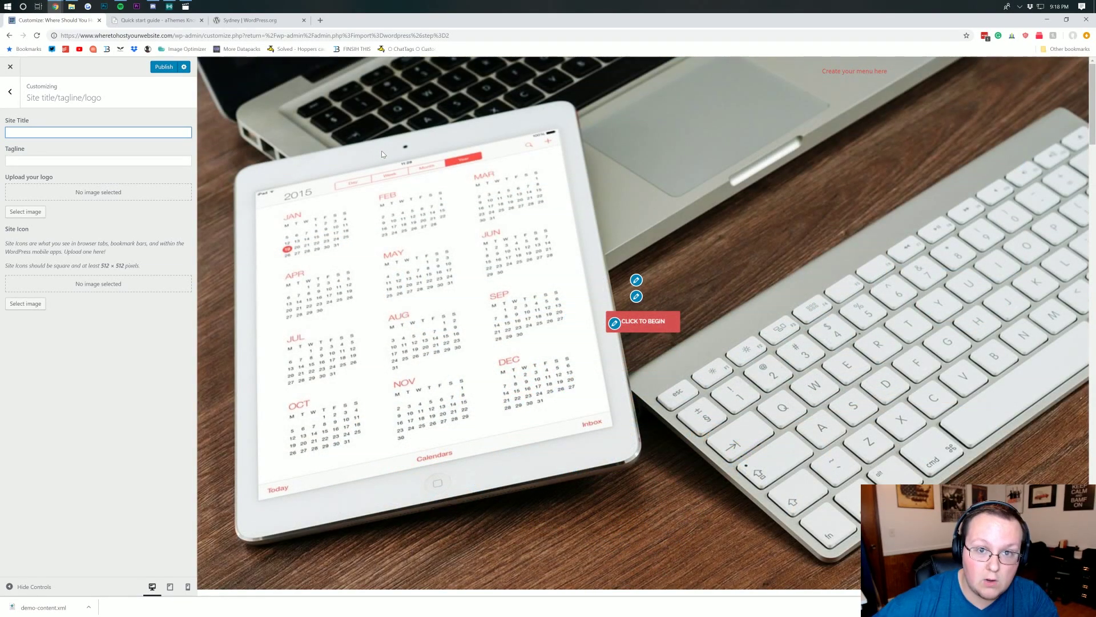
- Upload White-Logo-Transparent.png and select it as the site logo
left_click(35, 215)
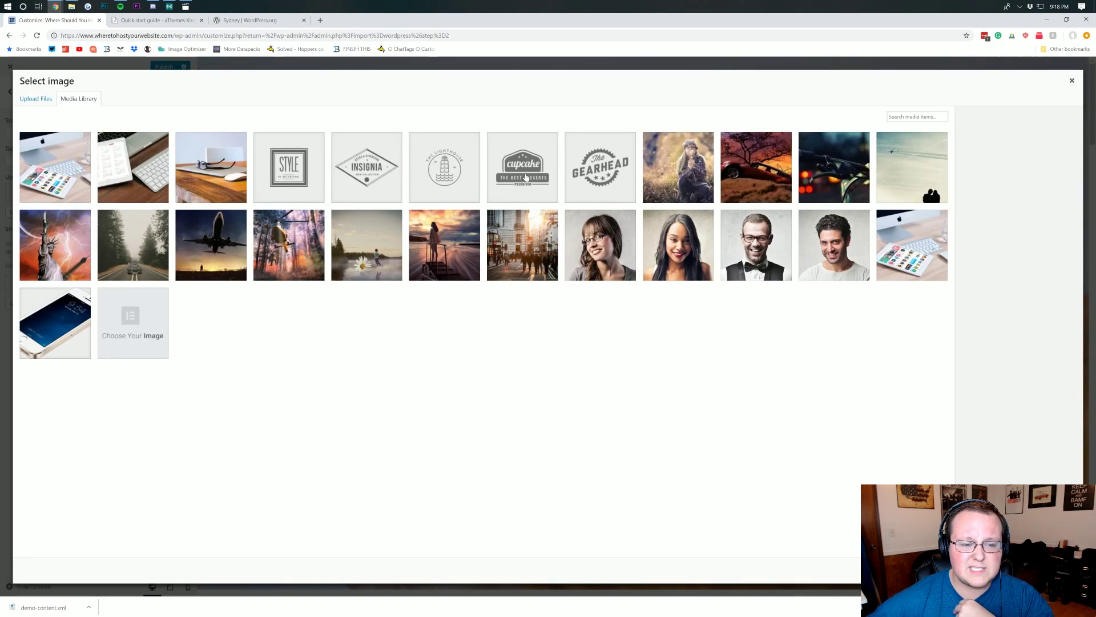
left_click(36, 100)
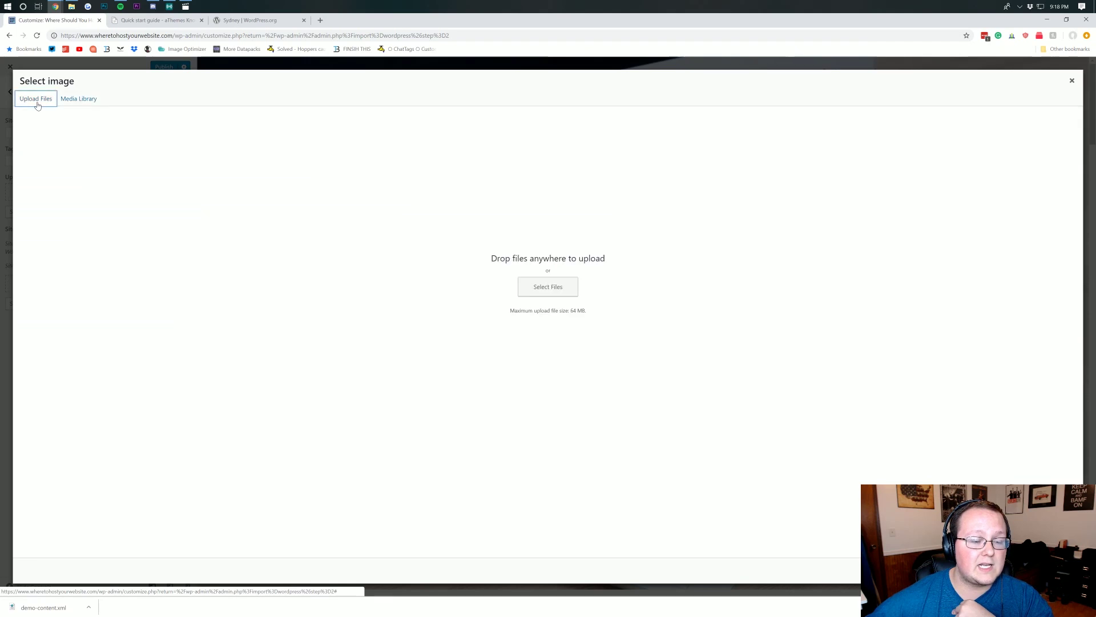
left_click(574, 294)
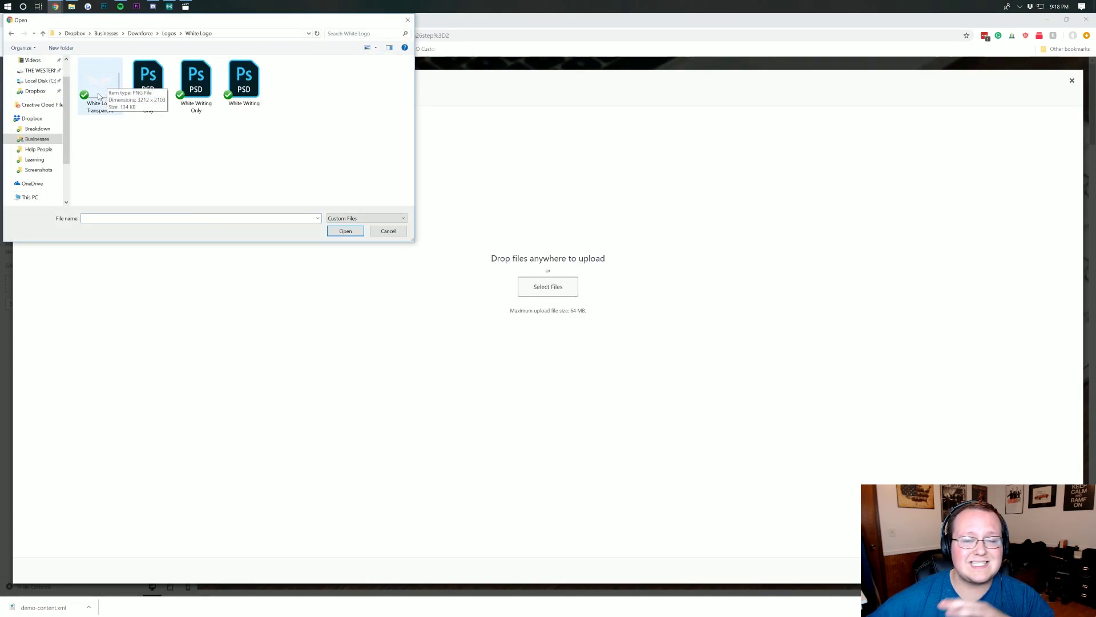
double_click(98, 95)
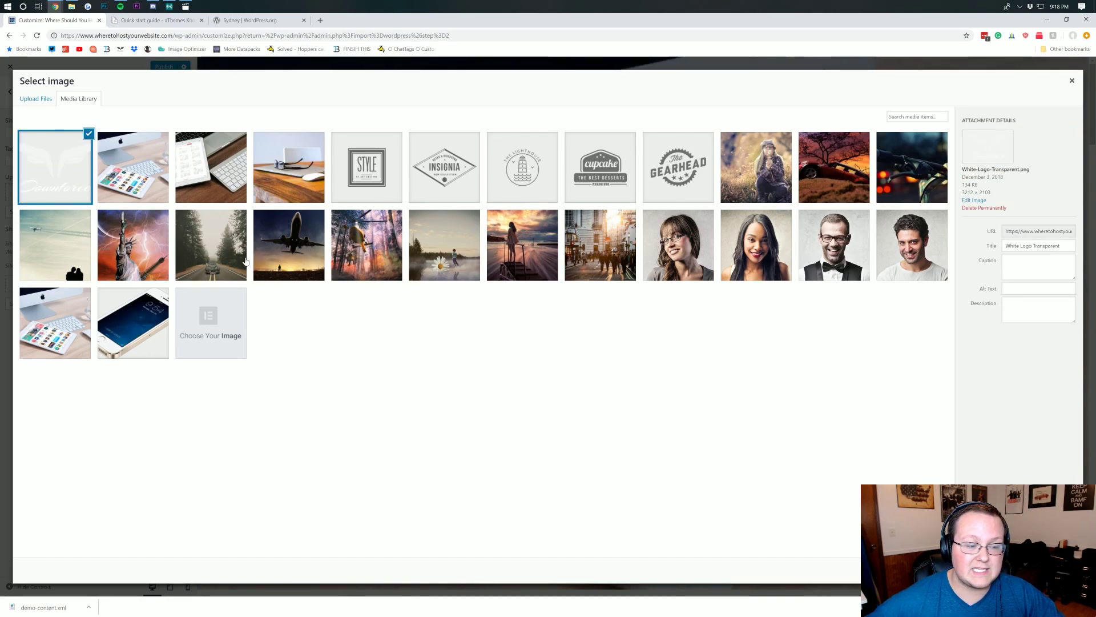
left_click(1053, 570)
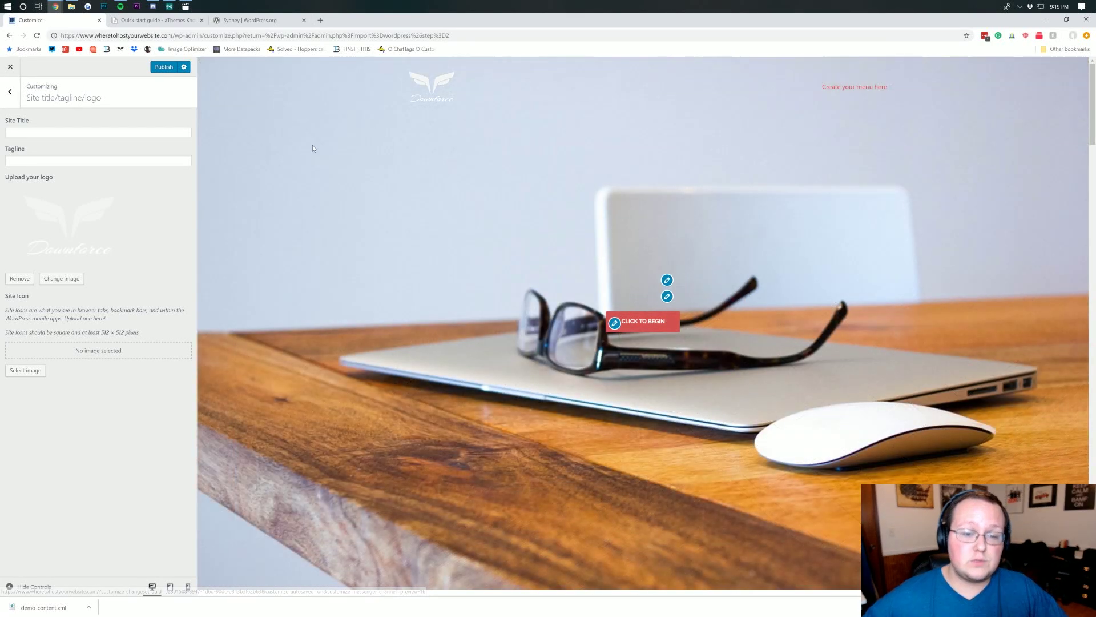
- Remove the logo, then enter site title 'This IS Our Website' and tagline 'It is awesome'
left_click(98, 133)
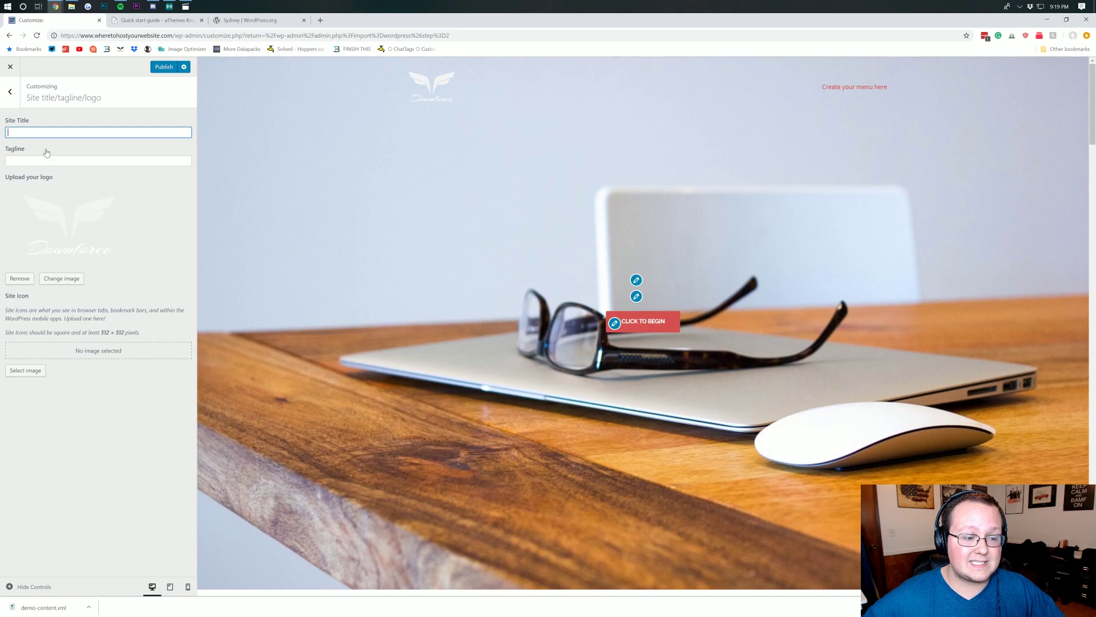
left_click(20, 279)
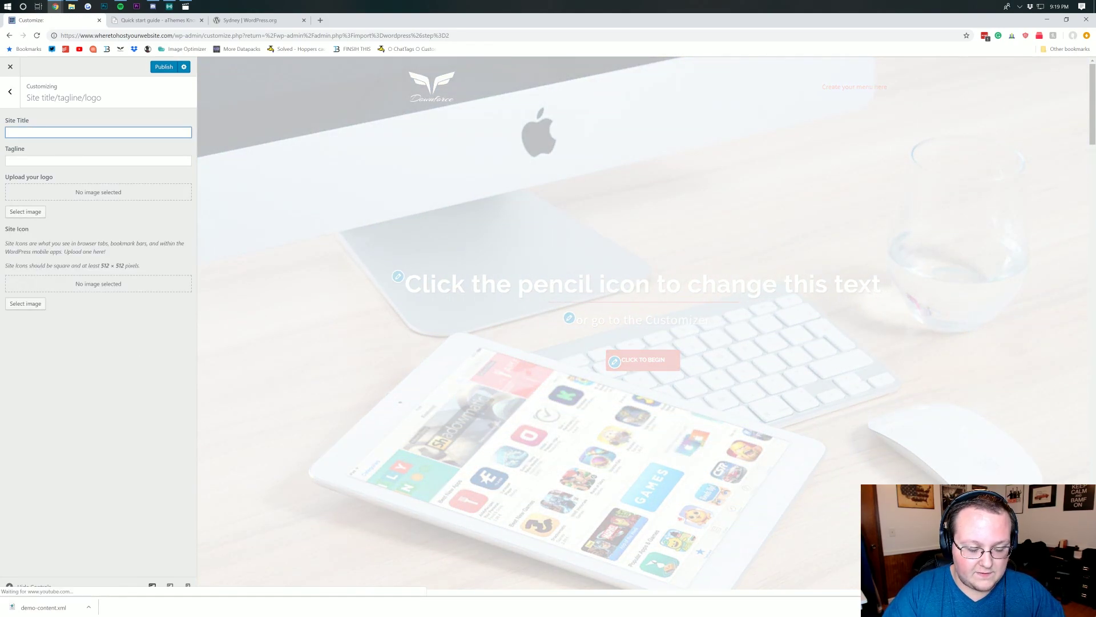
type("This IS OU")
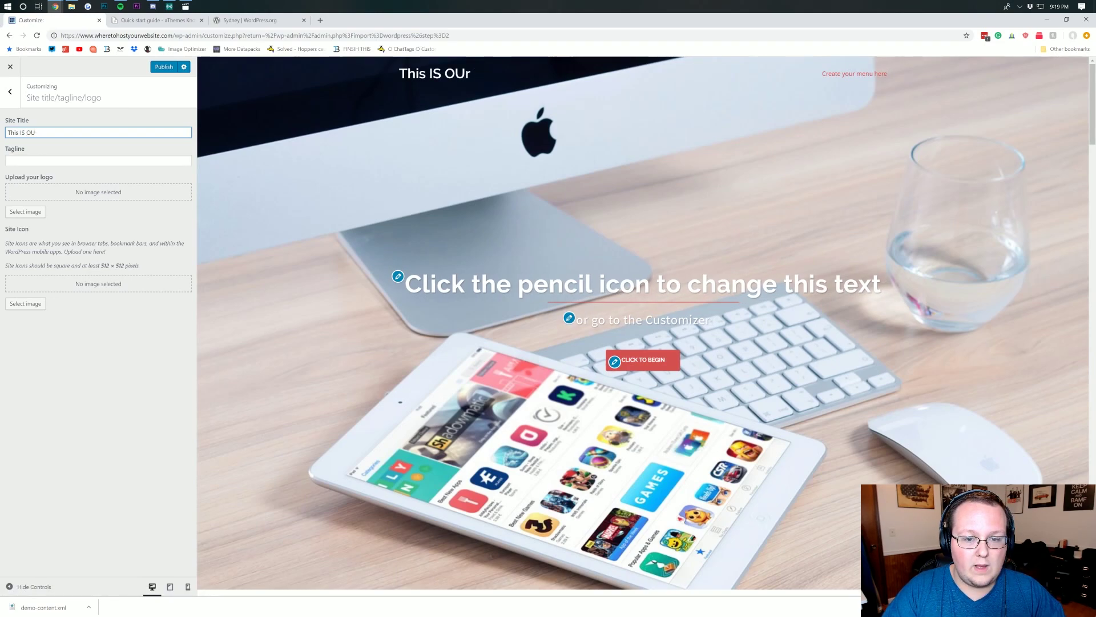
type("r WWebsite")
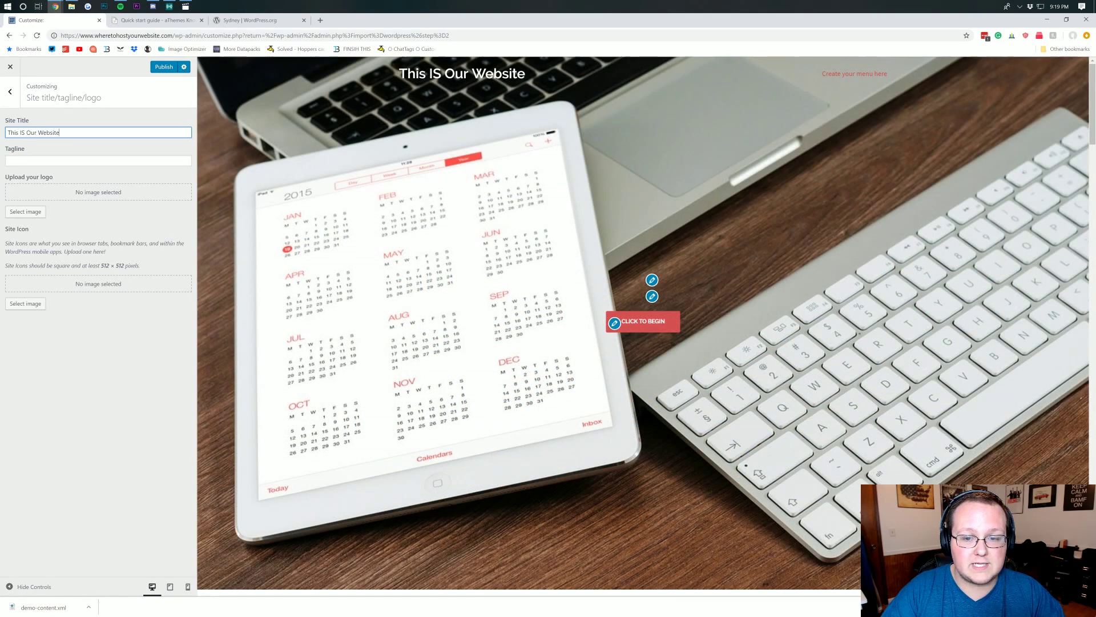
key("Tab")
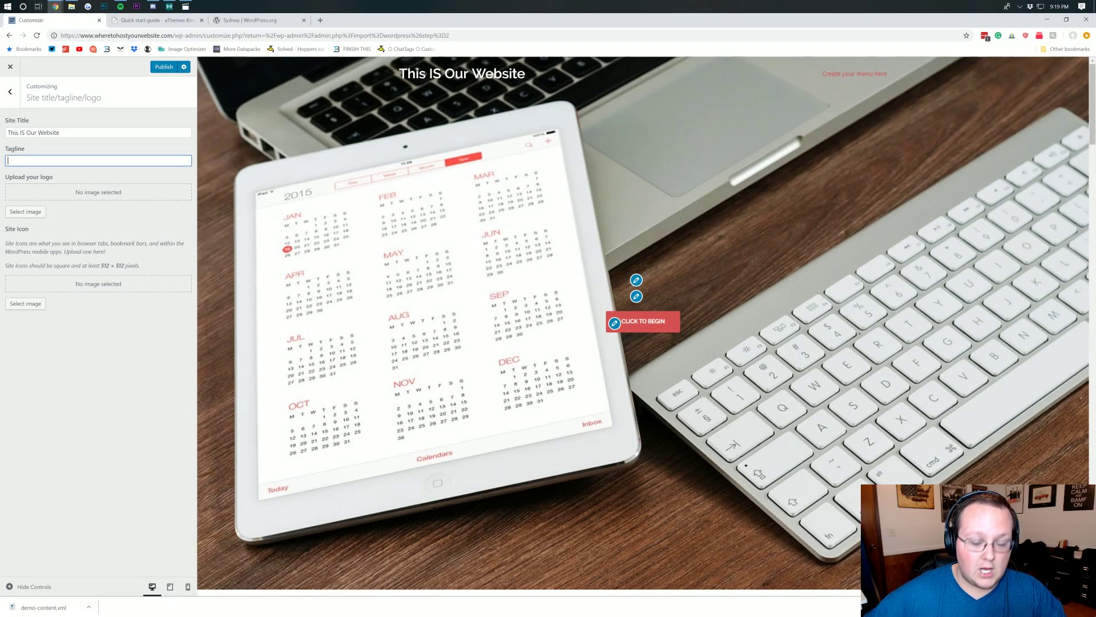
type("It is awesome")
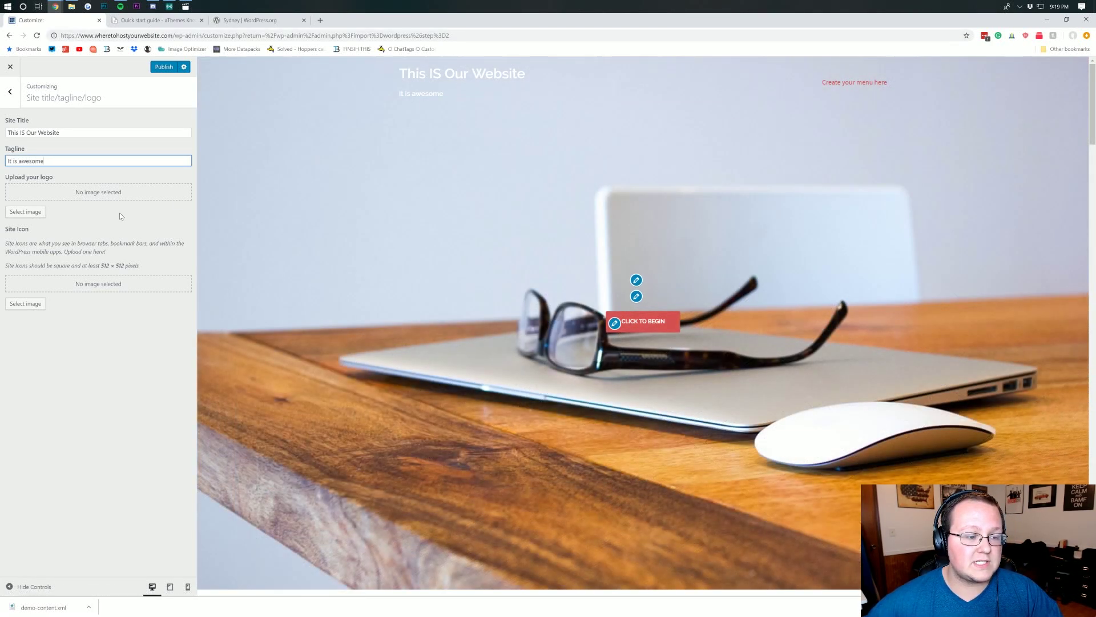
- Re-select the Downforce logo from the Media Library, then begin choosing a site icon image
left_click(34, 209)
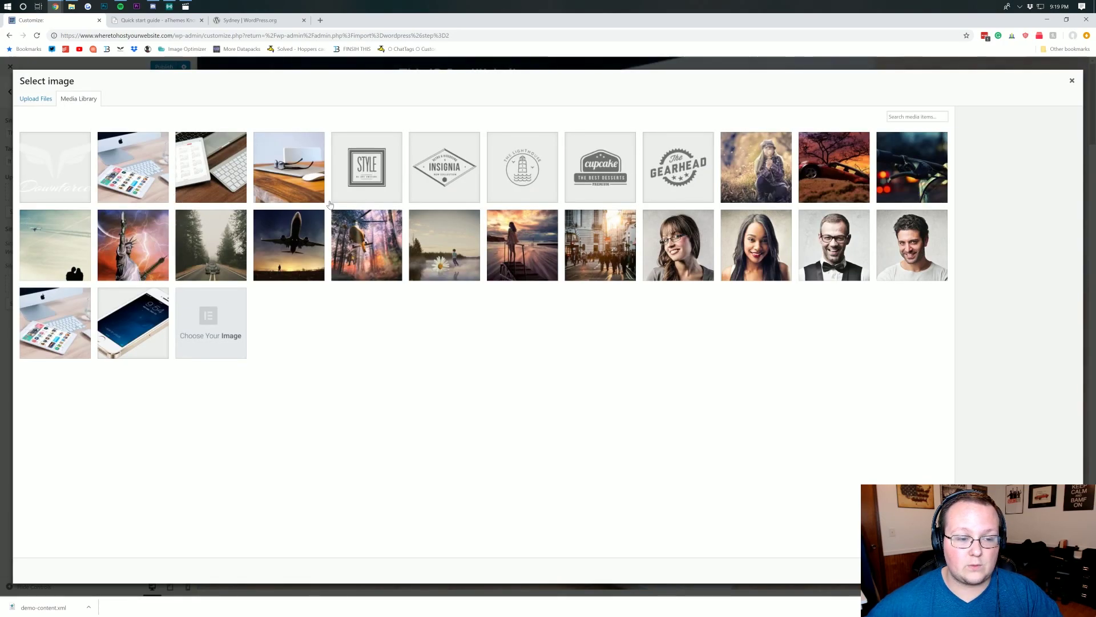
left_click(90, 192)
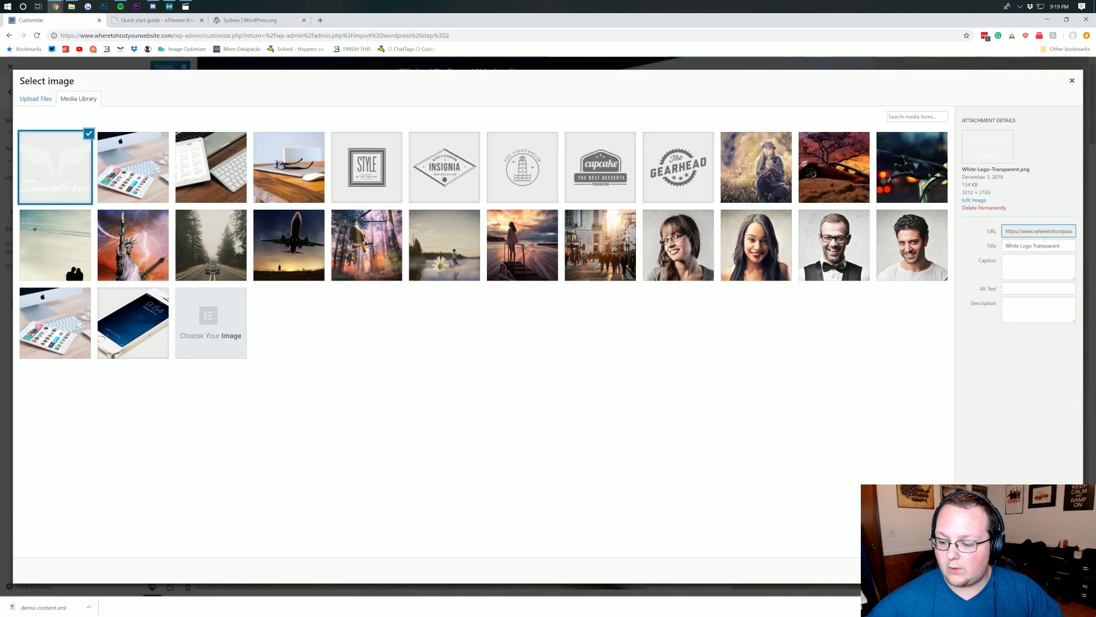
left_click(1051, 569)
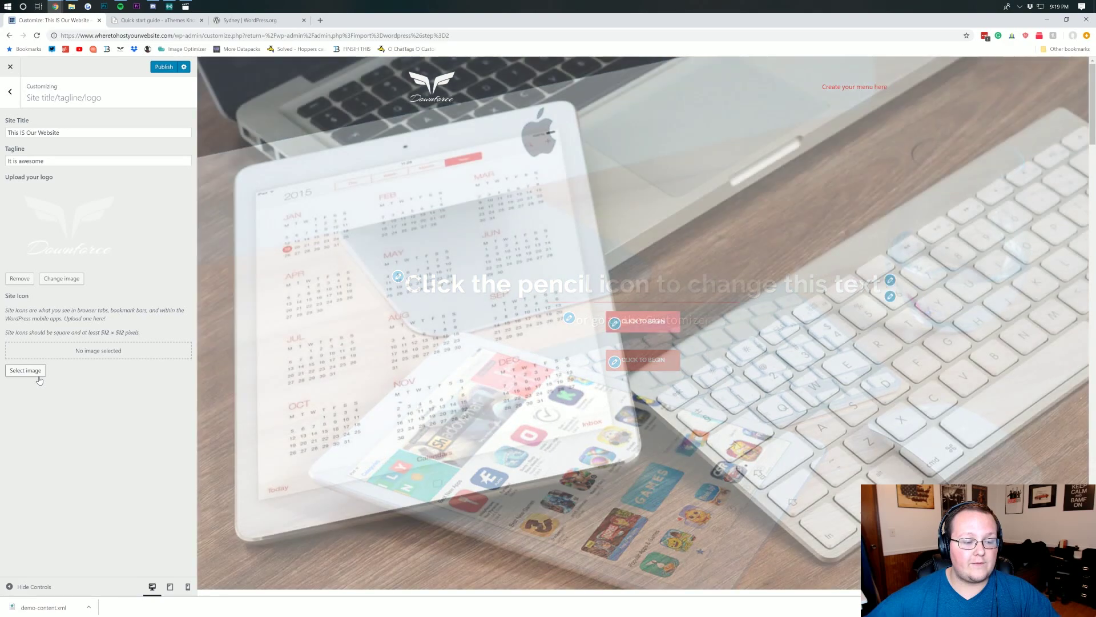
left_click(38, 374)
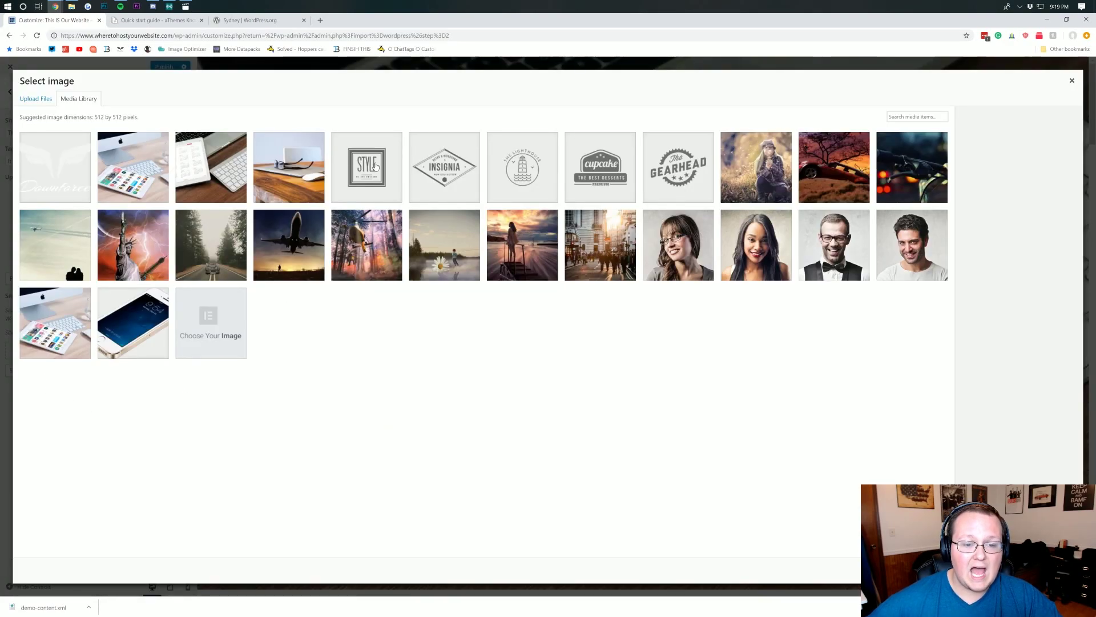
- Use the STYLE image as the site icon, then clear the Site Title and Tagline fields
left_click(376, 165)
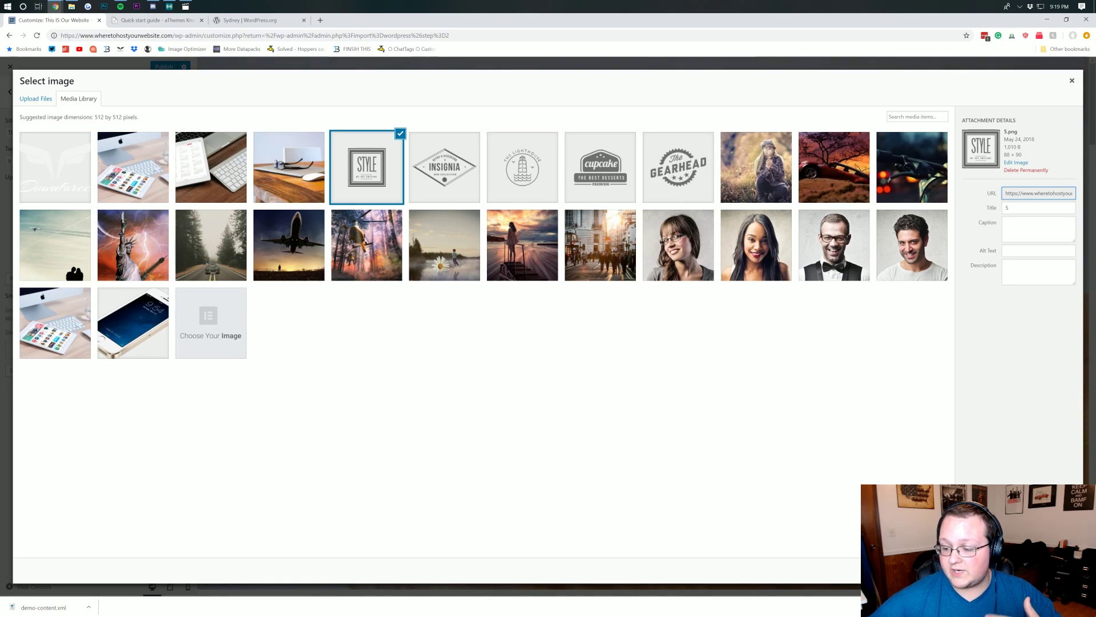
left_click(1061, 571)
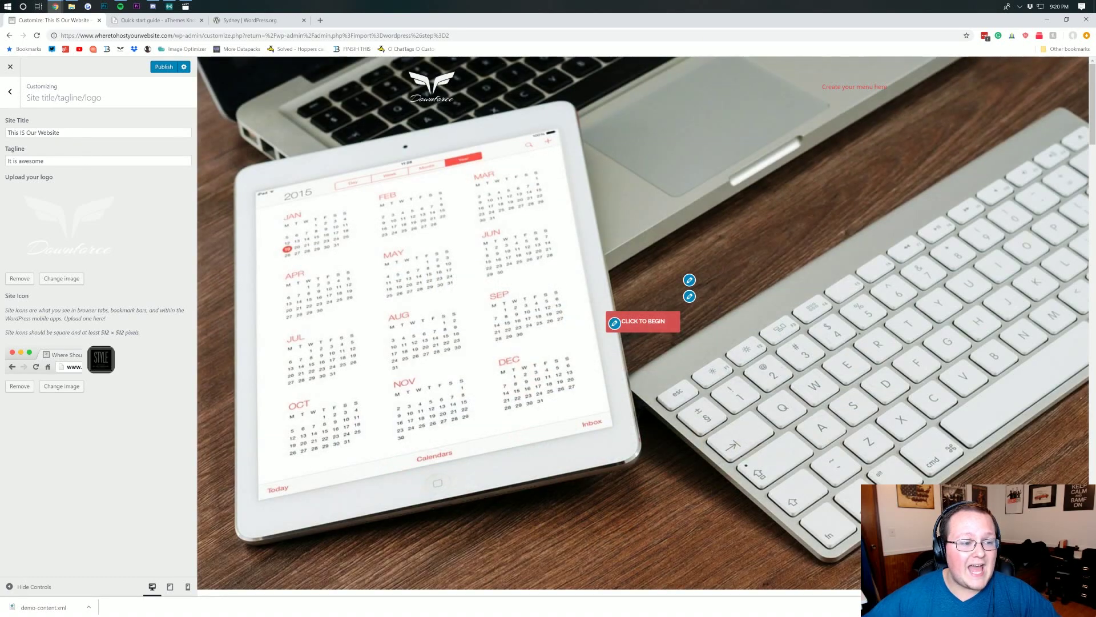
triple_click(59, 133)
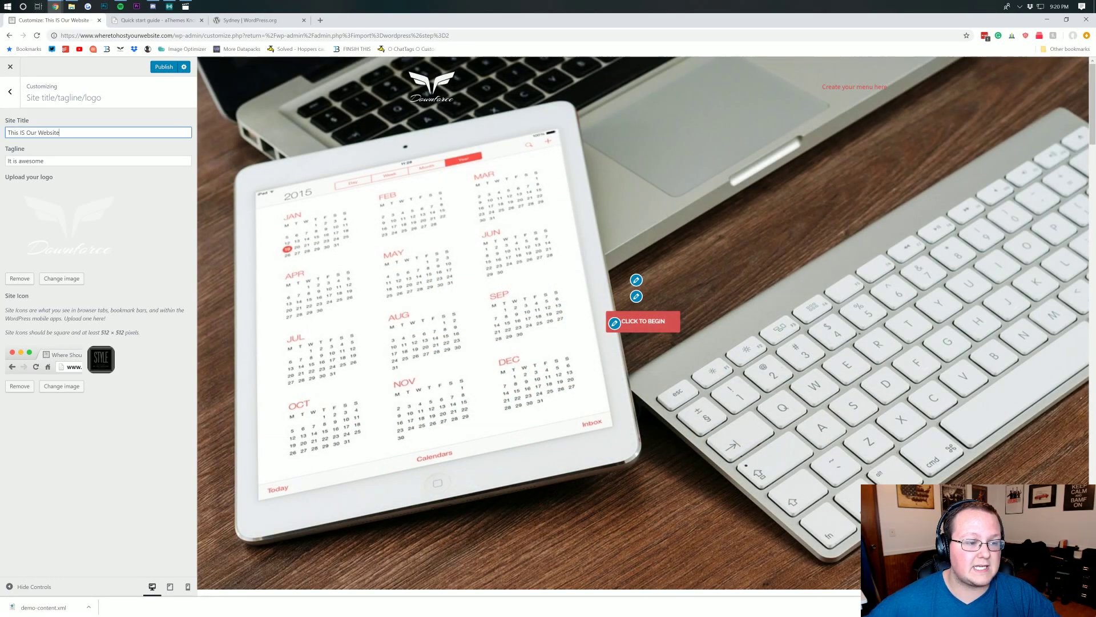
key("BackSpace")
key("Tab")
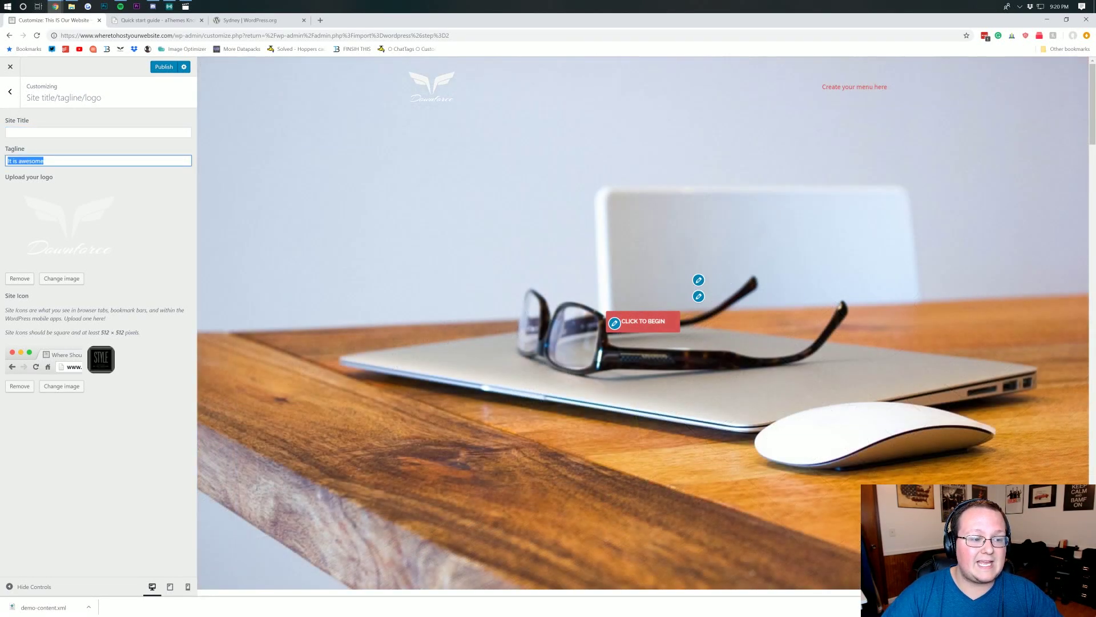
key("BackSpace")
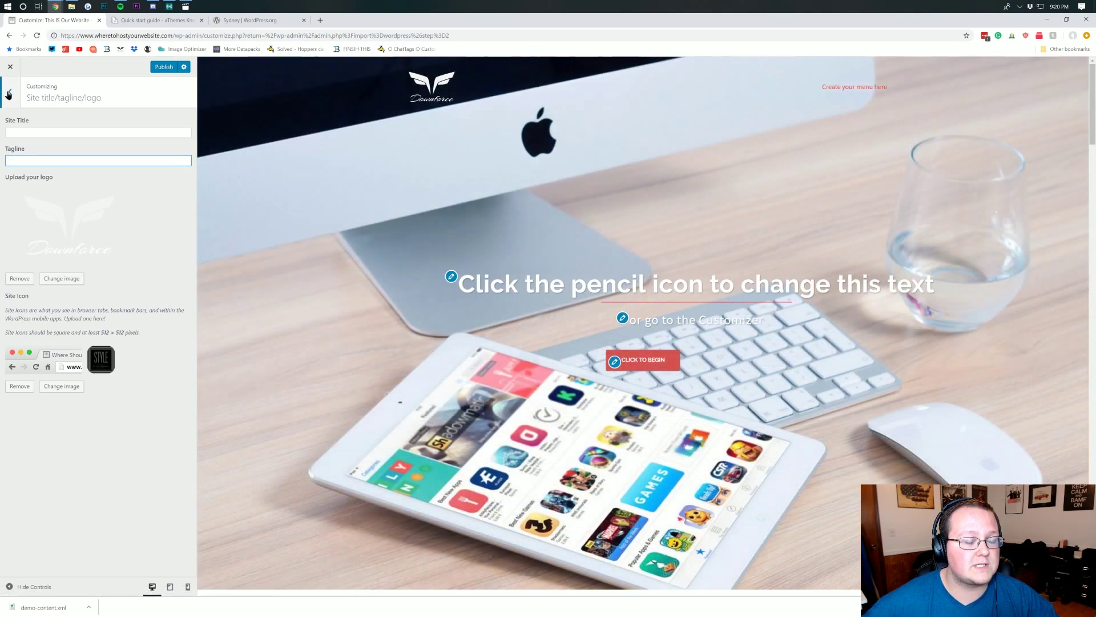
left_click(10, 91)
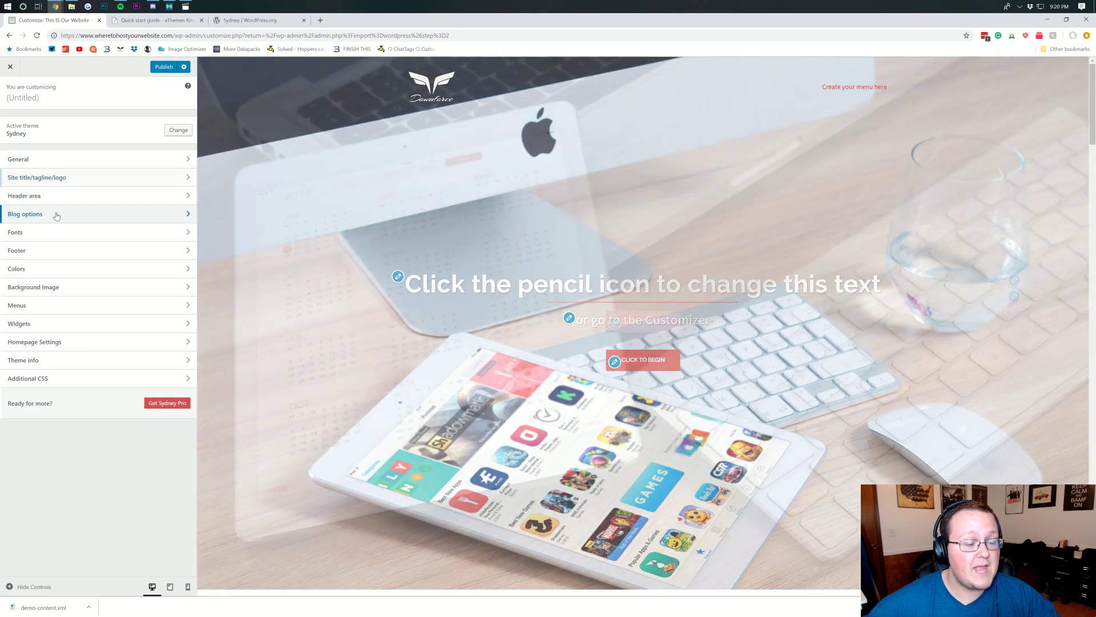
- Look through the Blog options and Footer settings, then open Colors > General
left_click(55, 214)
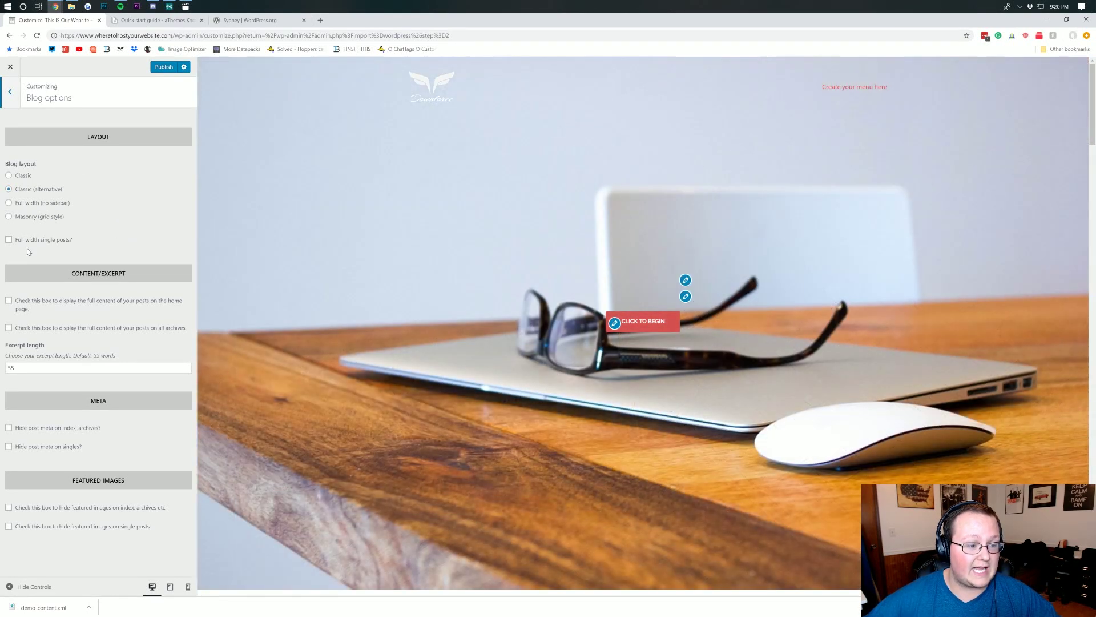
left_click(11, 92)
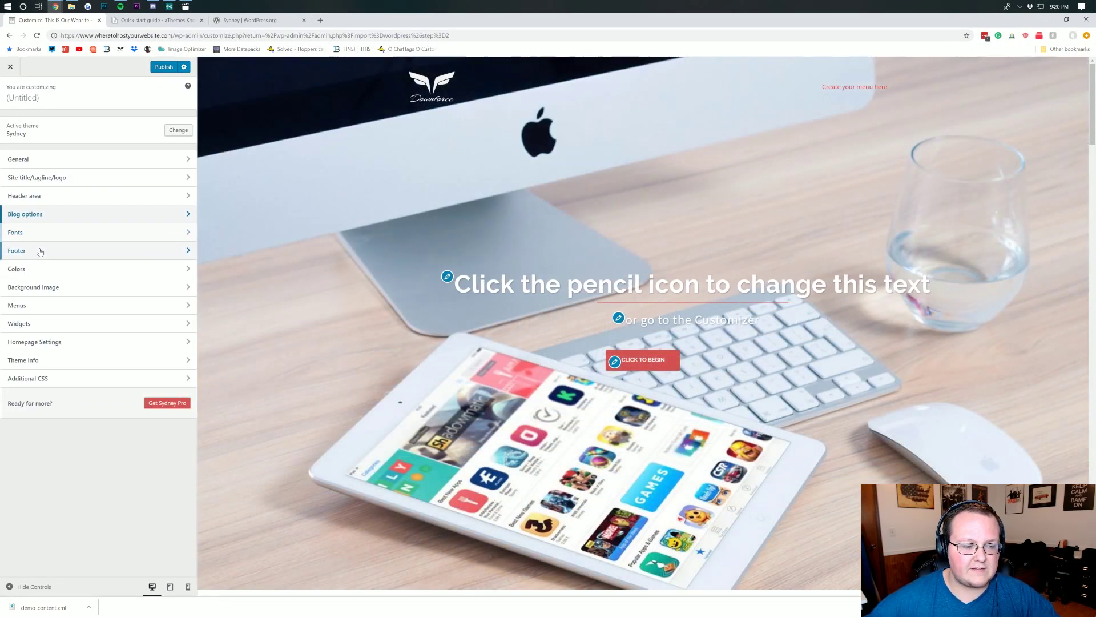
left_click(40, 250)
scroll(420, 307, "down", 15)
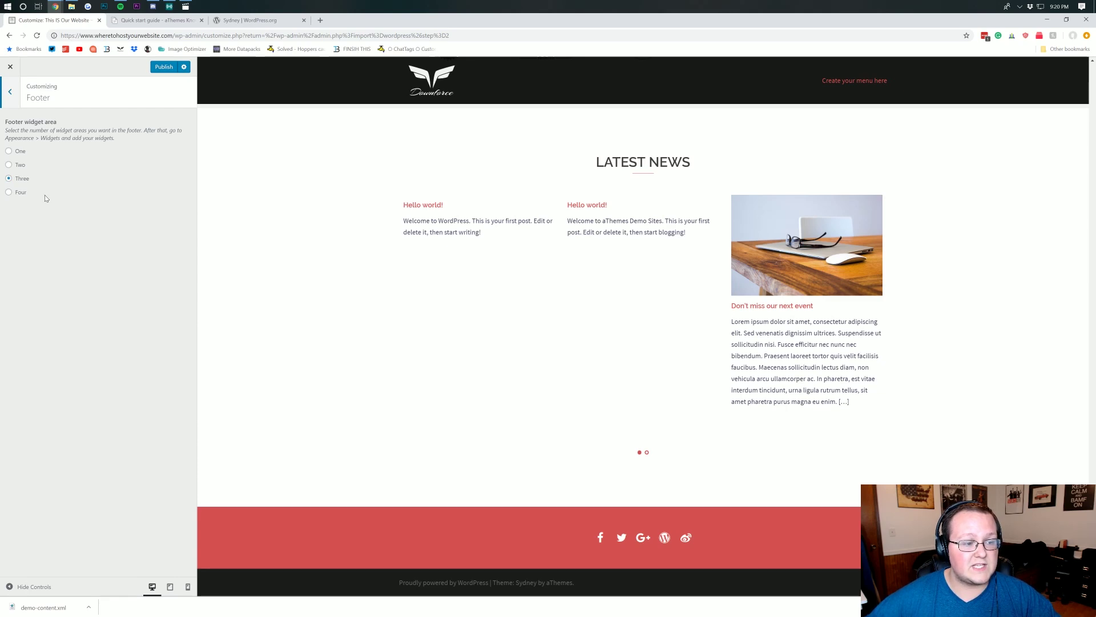
left_click(10, 93)
left_click(48, 273)
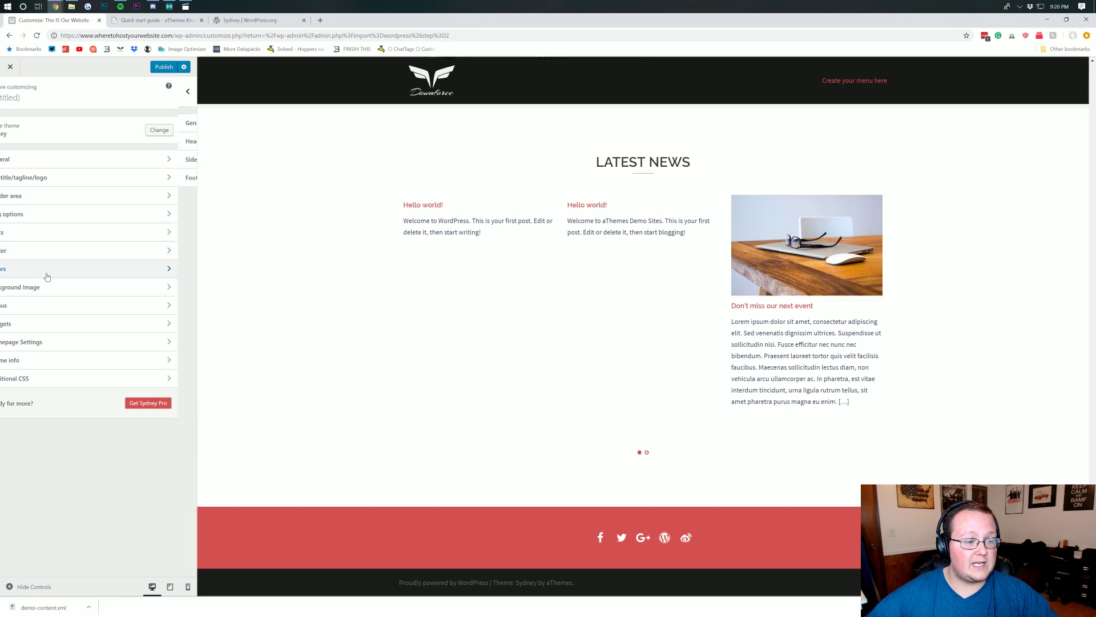
left_click(88, 126)
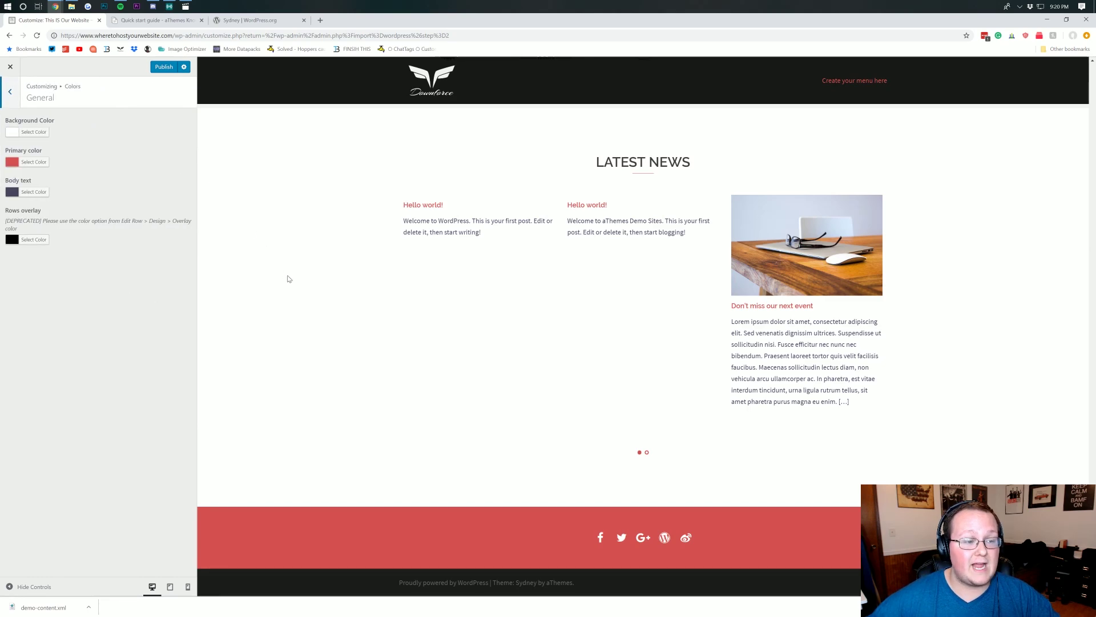
- Try a light blue primary colour, then restore the primary colour to its default red
scroll(288, 276, "up", 10)
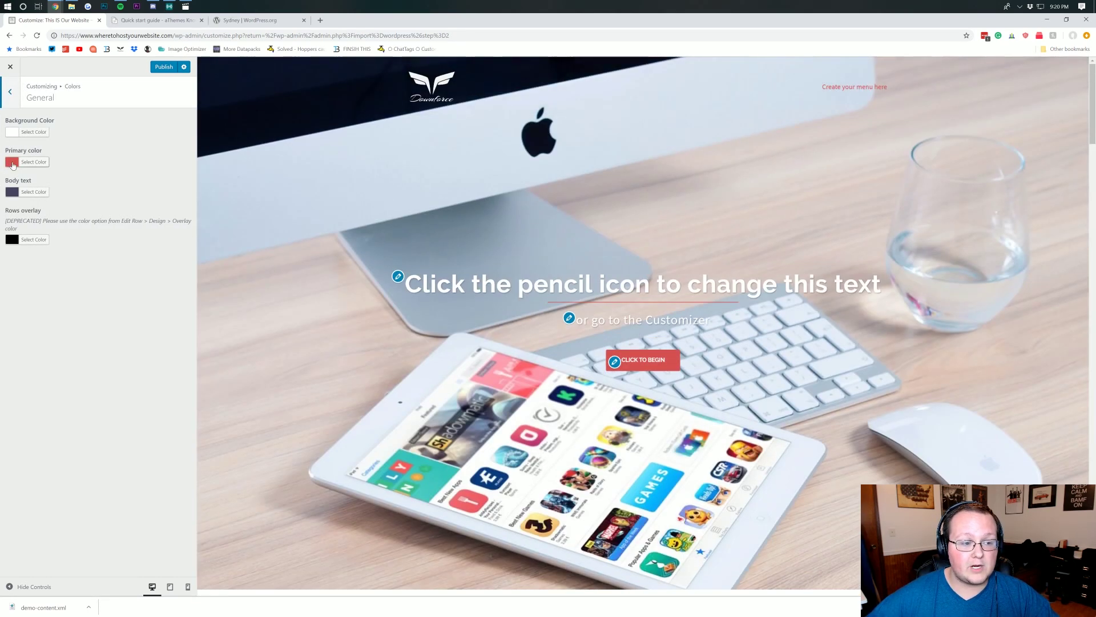
left_click(23, 162)
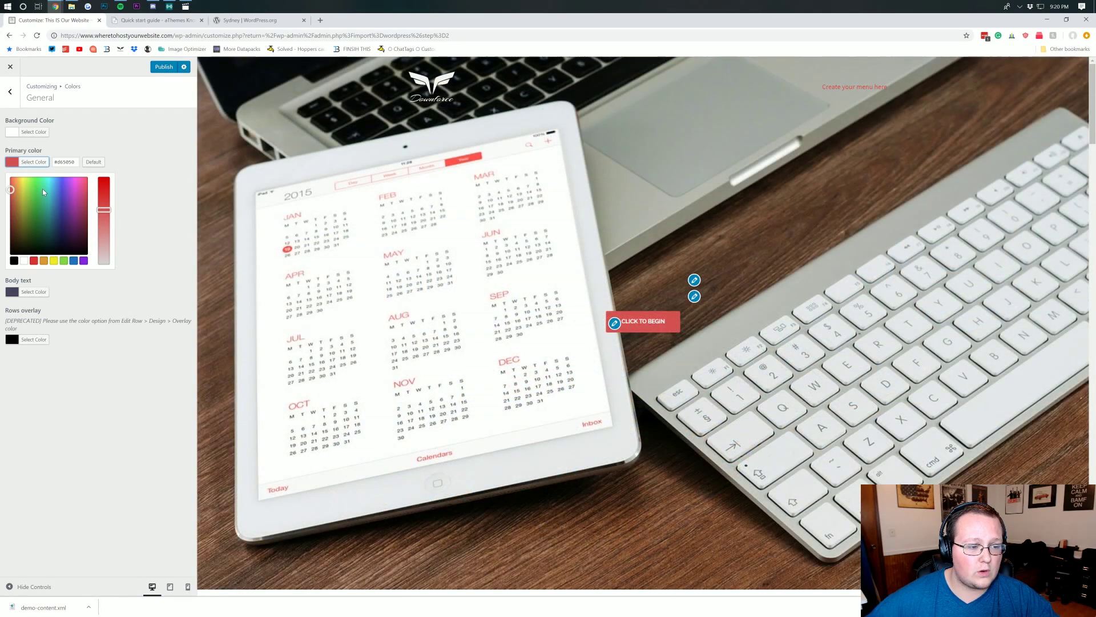
left_click(54, 180)
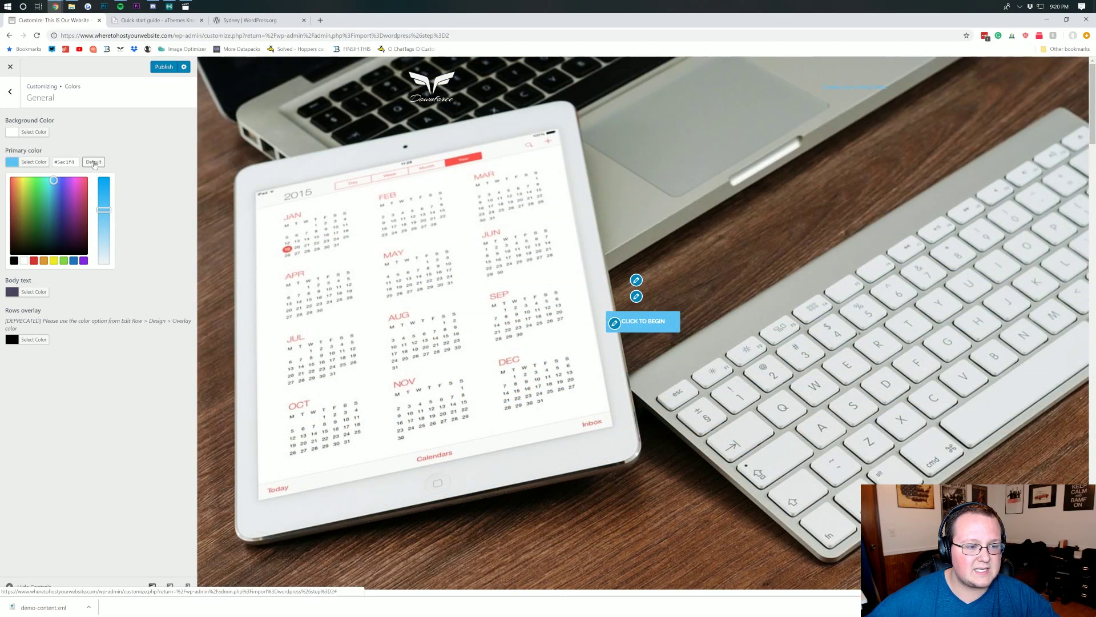
left_click(155, 163)
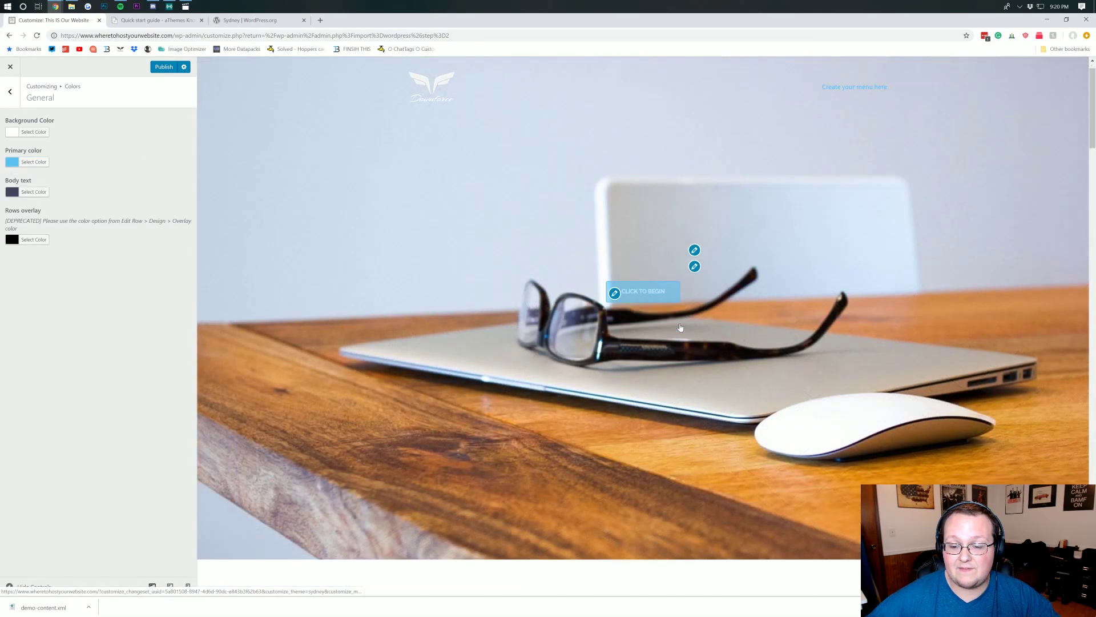
scroll(680, 327, "down", 20)
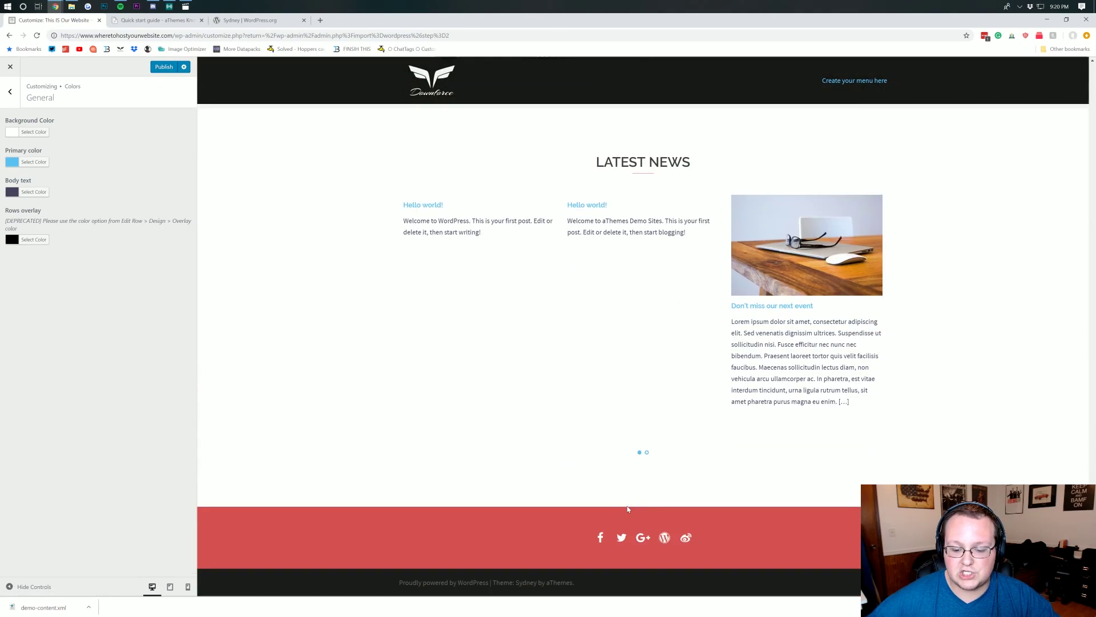
scroll(628, 509, "up", 20)
scroll(553, 361, "down", 20)
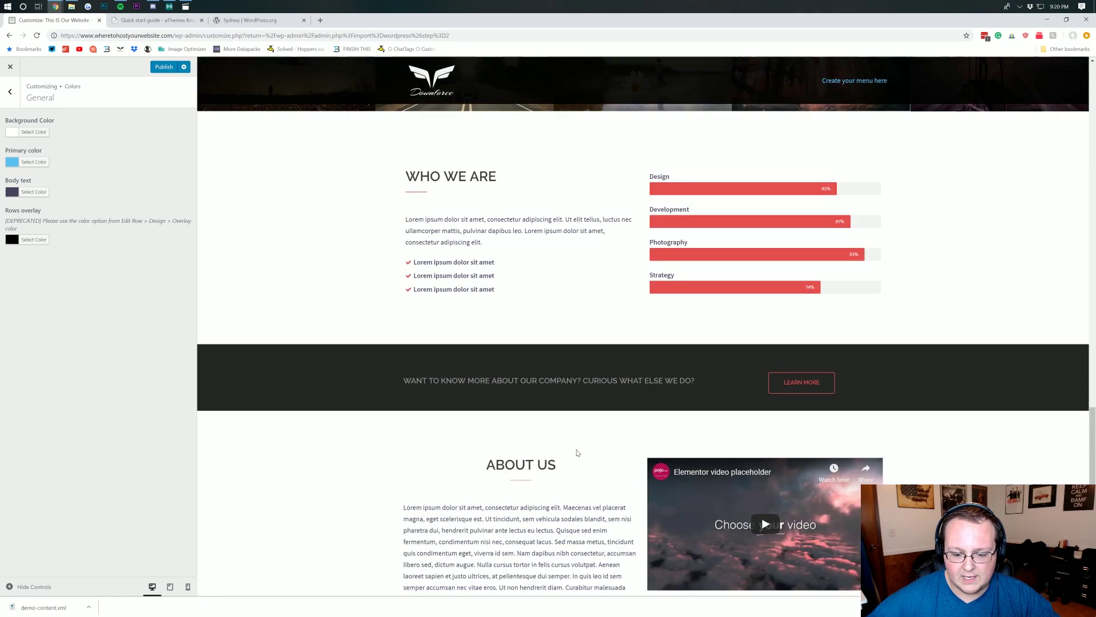
scroll(577, 452, "down", 15)
scroll(590, 252, "up", 15)
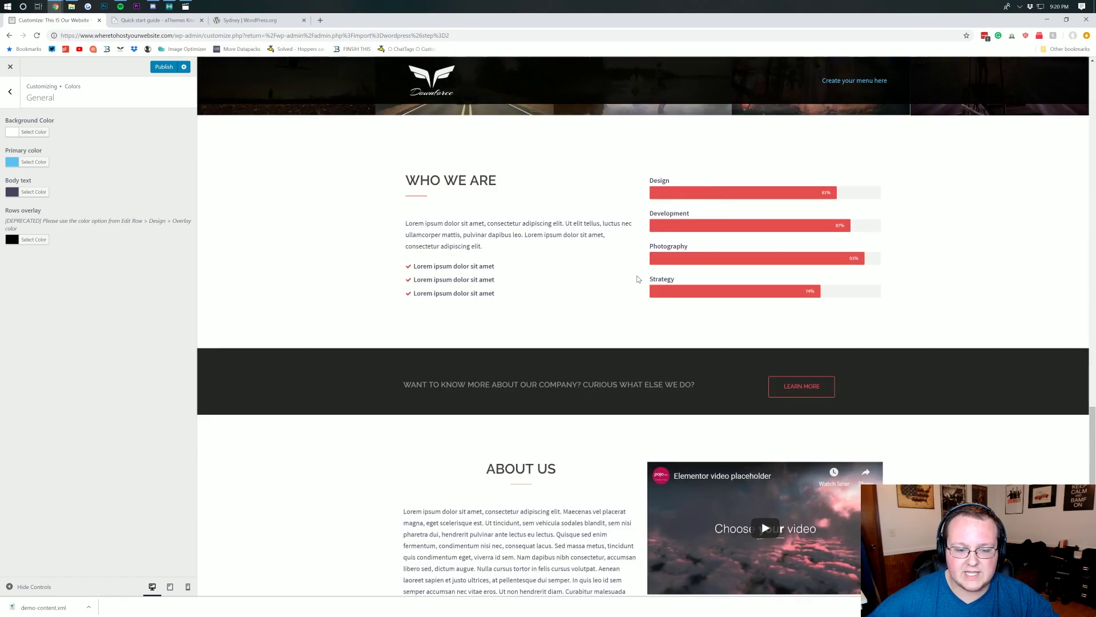
scroll(638, 279, "up", 10)
left_click(35, 164)
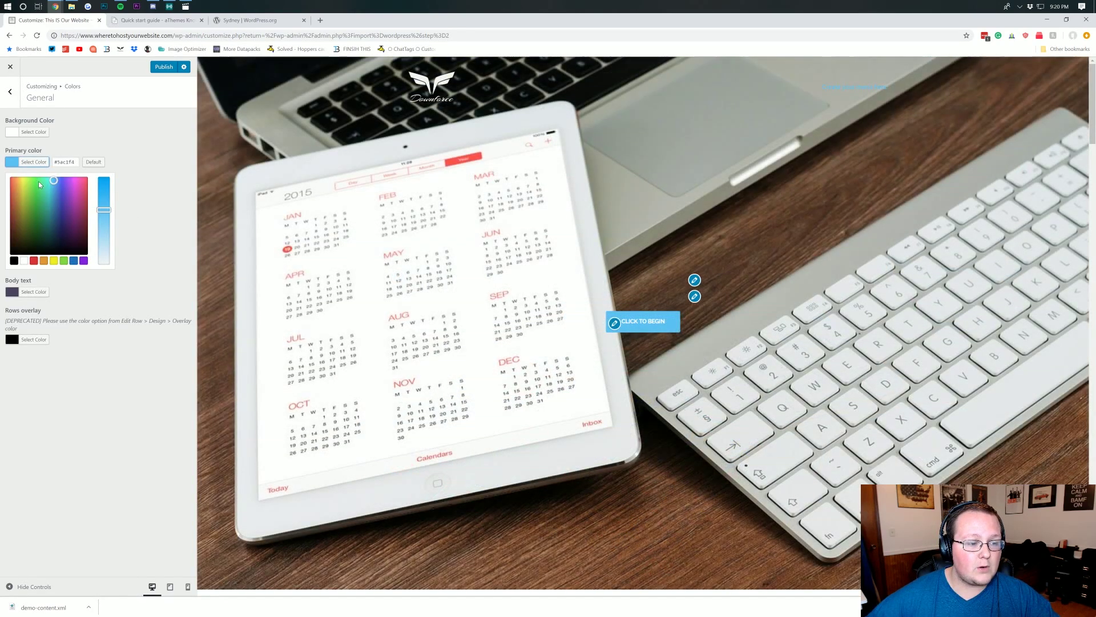
left_click(94, 162)
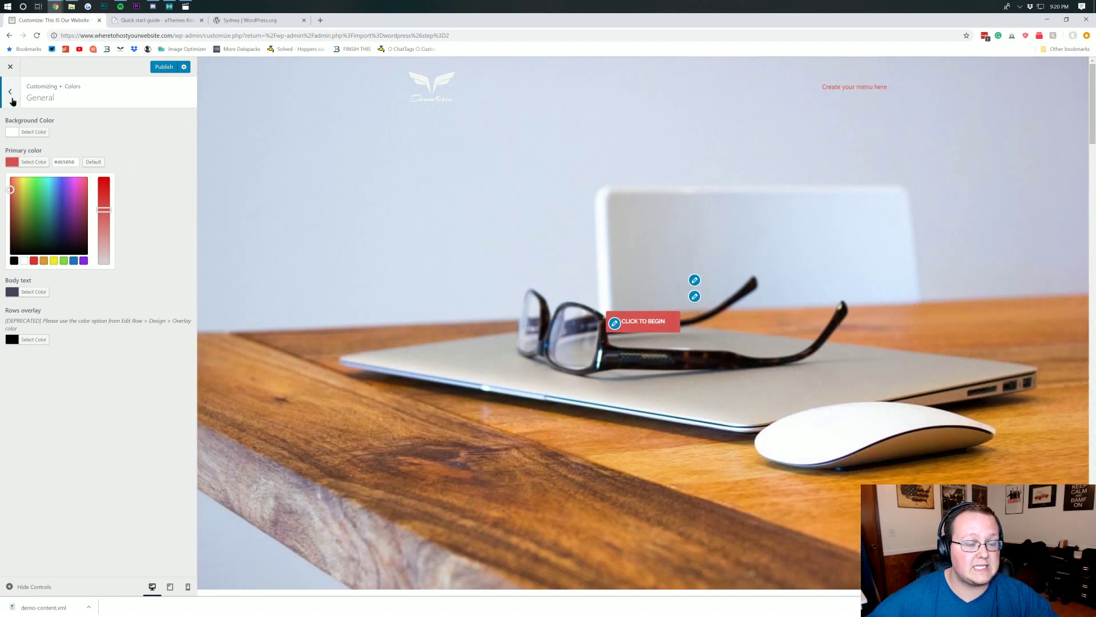
- Look over the Background Image settings, then open the Menus section
left_click(11, 97)
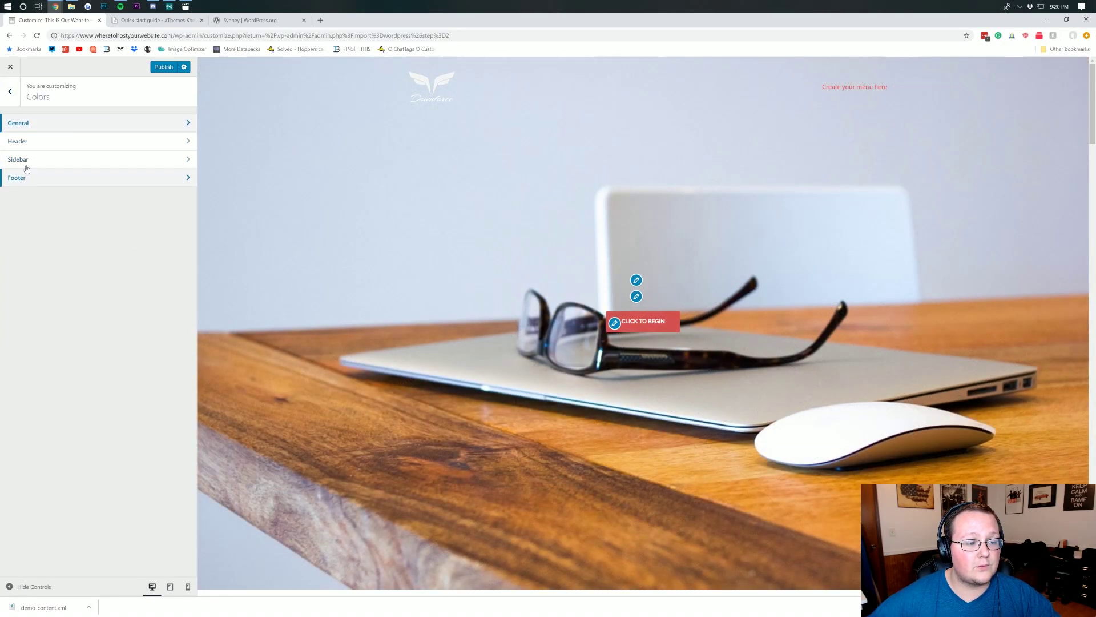
left_click(10, 91)
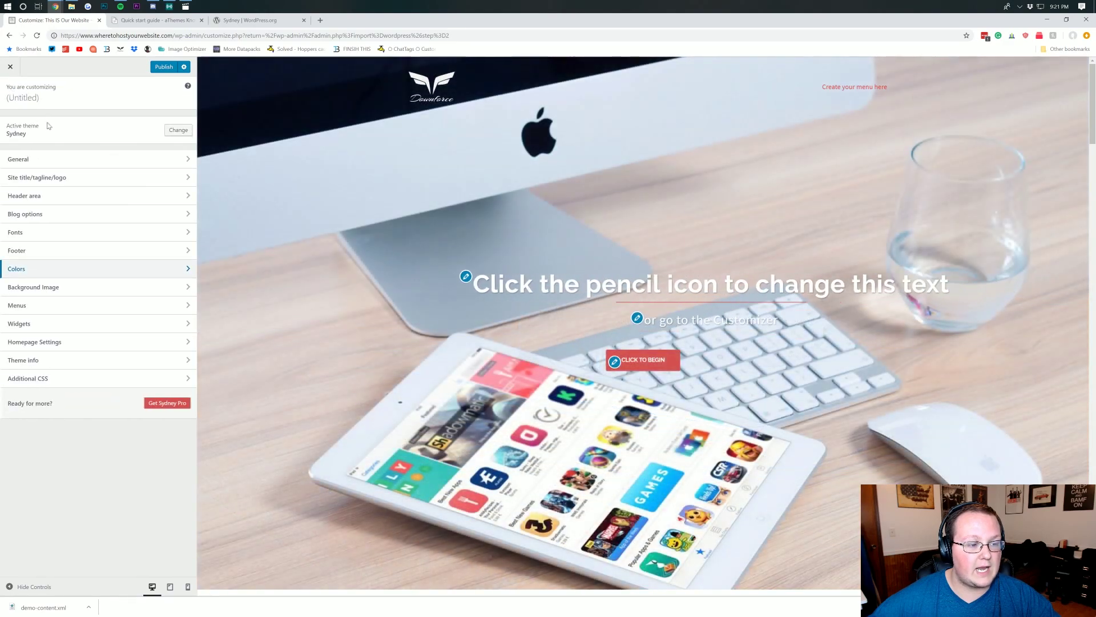
left_click(36, 287)
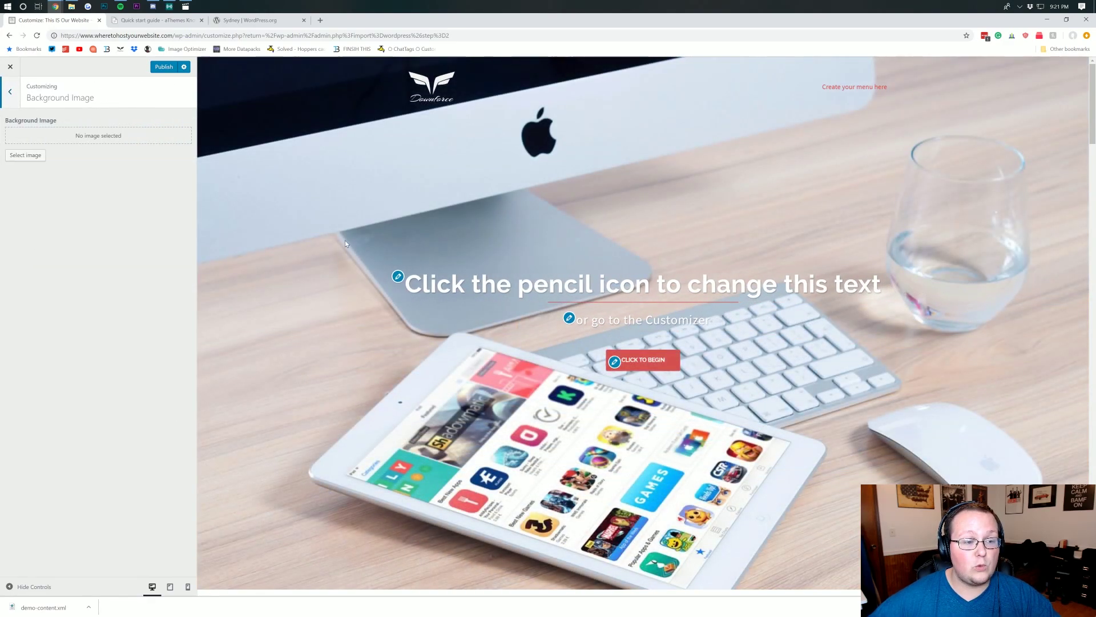
scroll(257, 320, "down", 6)
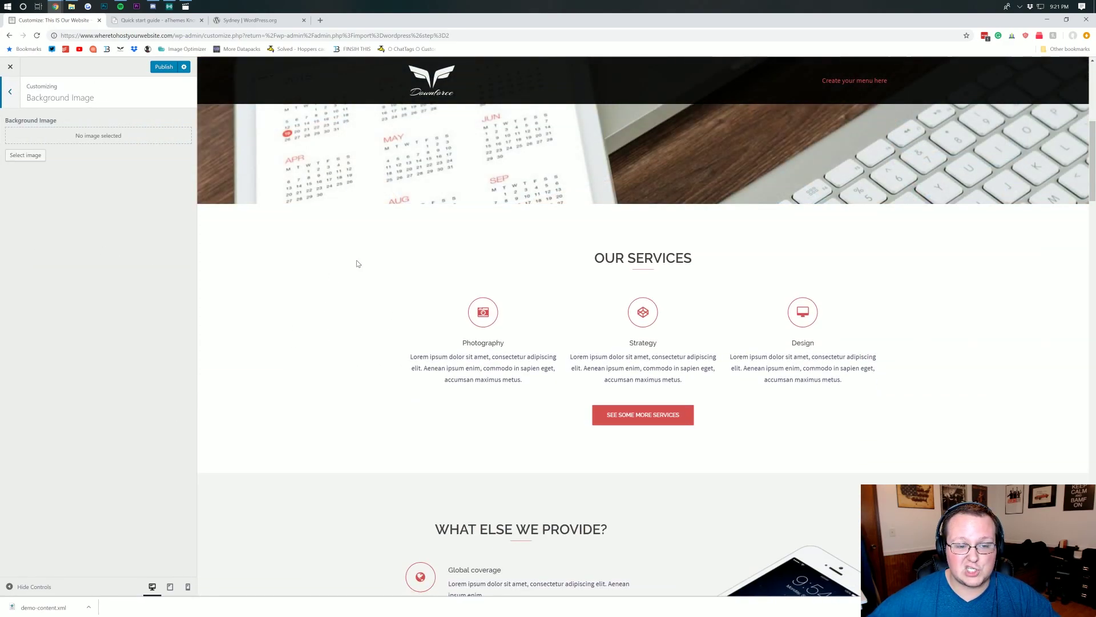
scroll(349, 285, "up", 5)
left_click(9, 93)
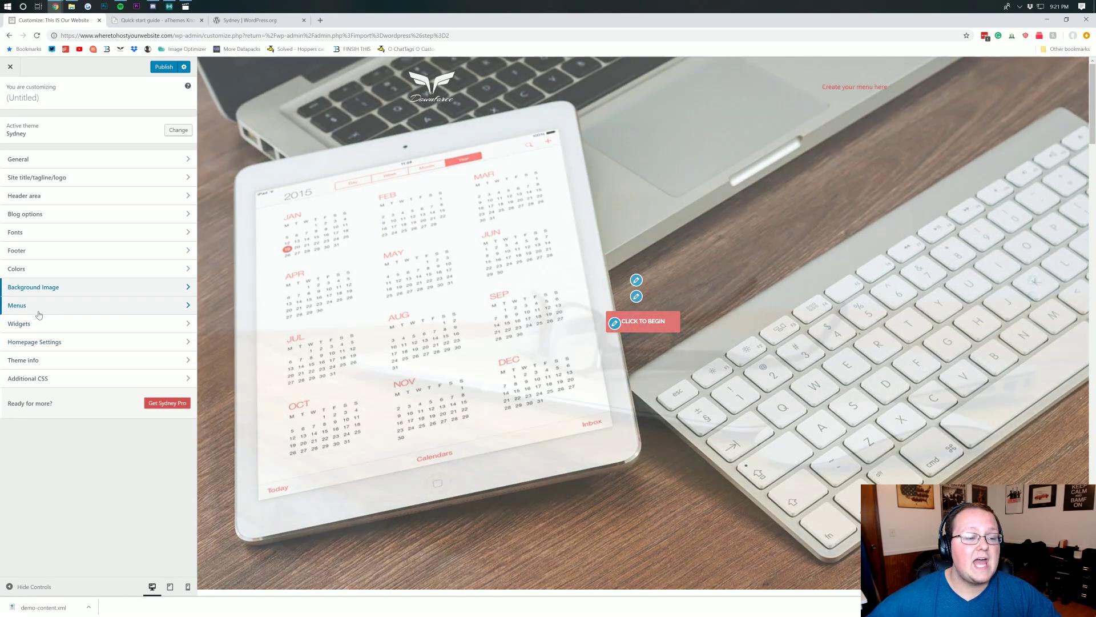
left_click(36, 308)
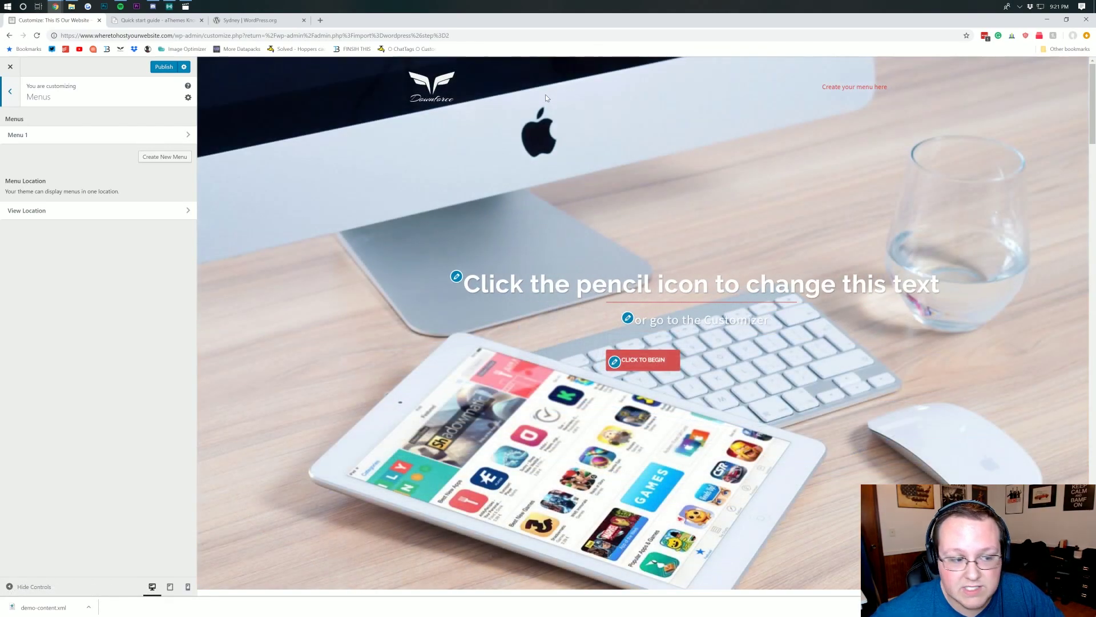
- Create a new menu named 'Home Menu' and assign it as the Primary Menu
left_click(97, 135)
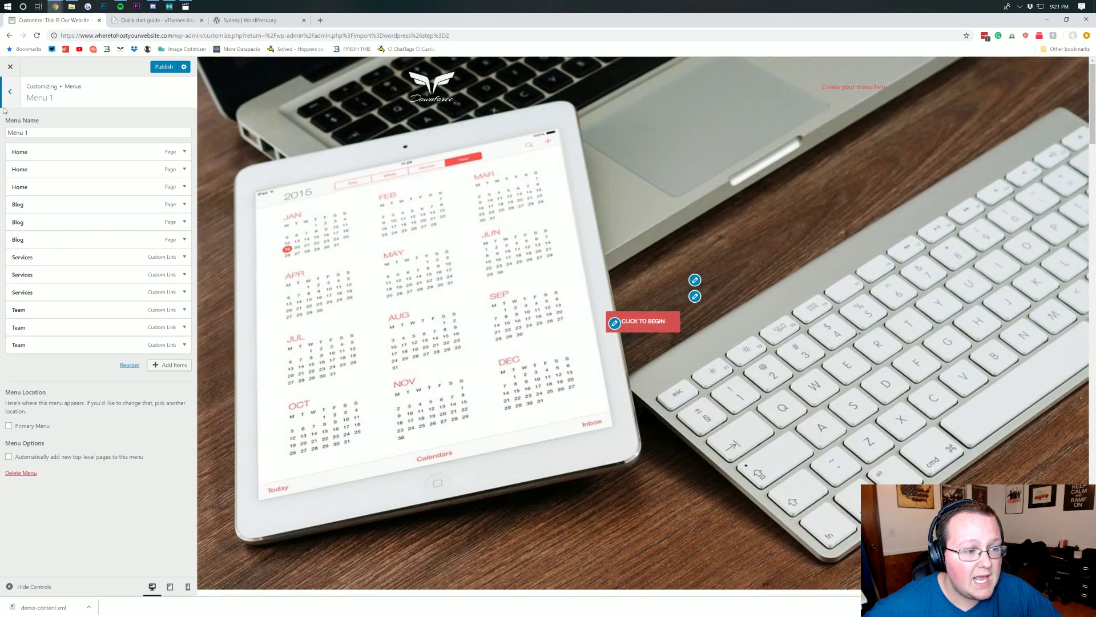
left_click(10, 91)
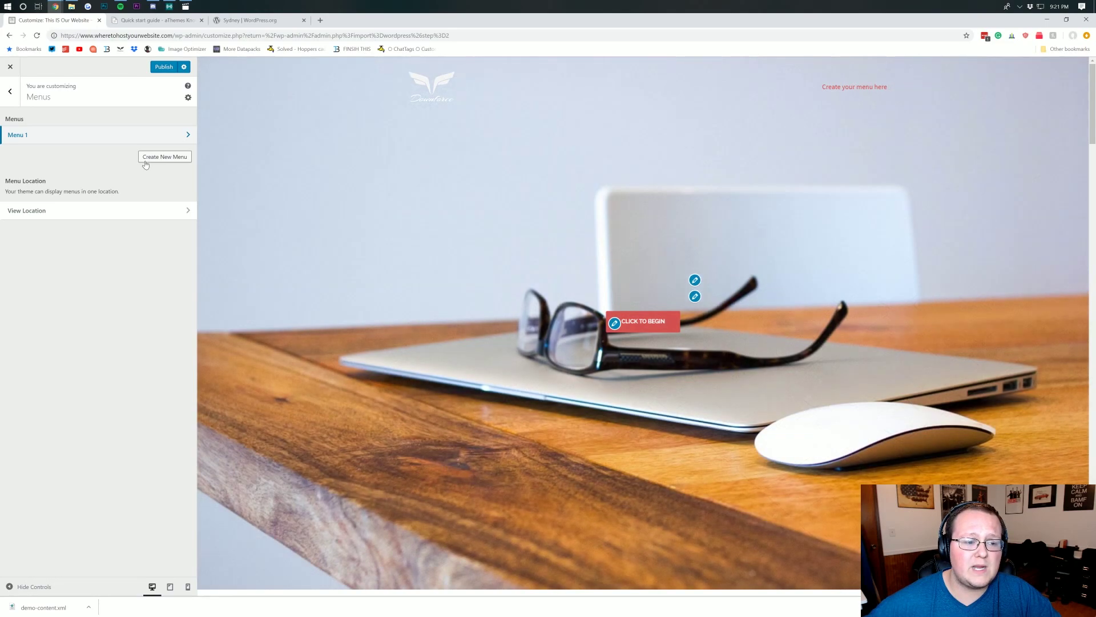
left_click(146, 160)
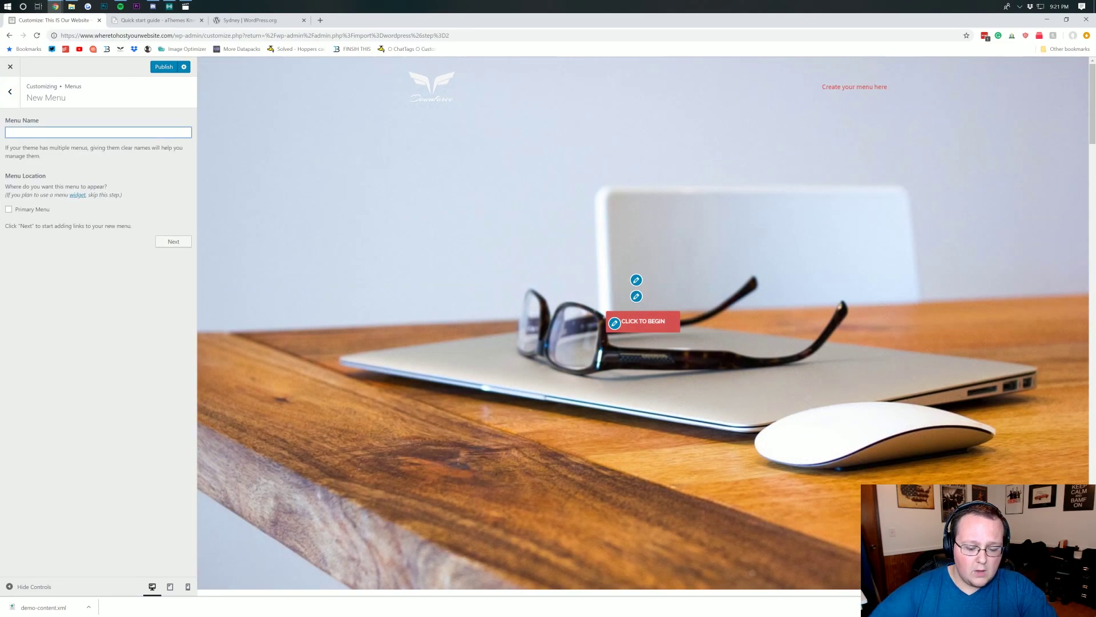
type("Home Menu")
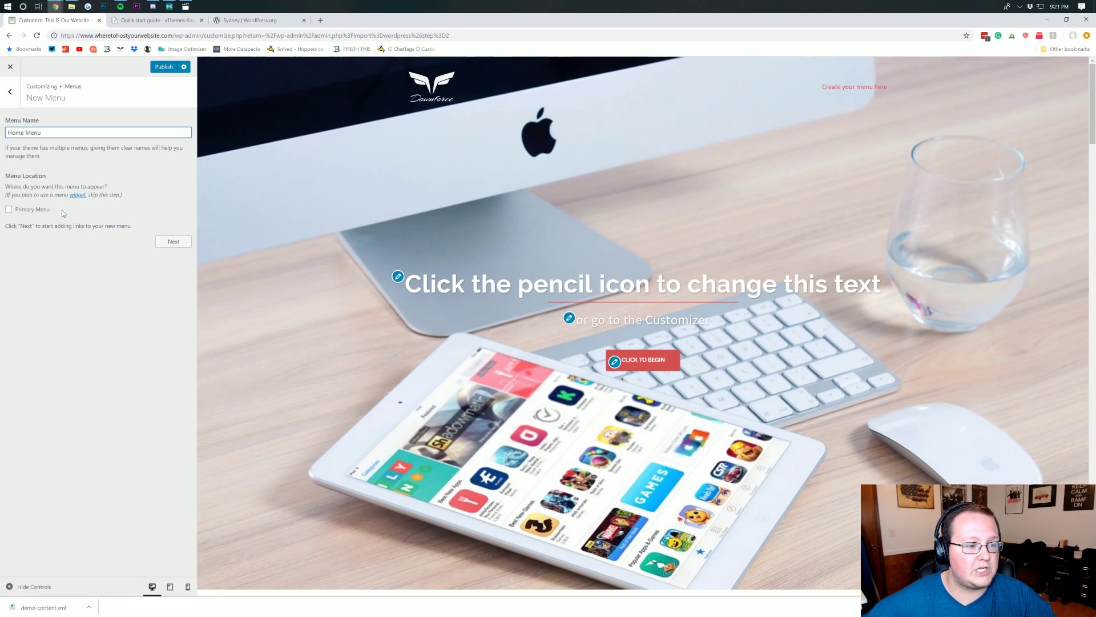
left_click(24, 211)
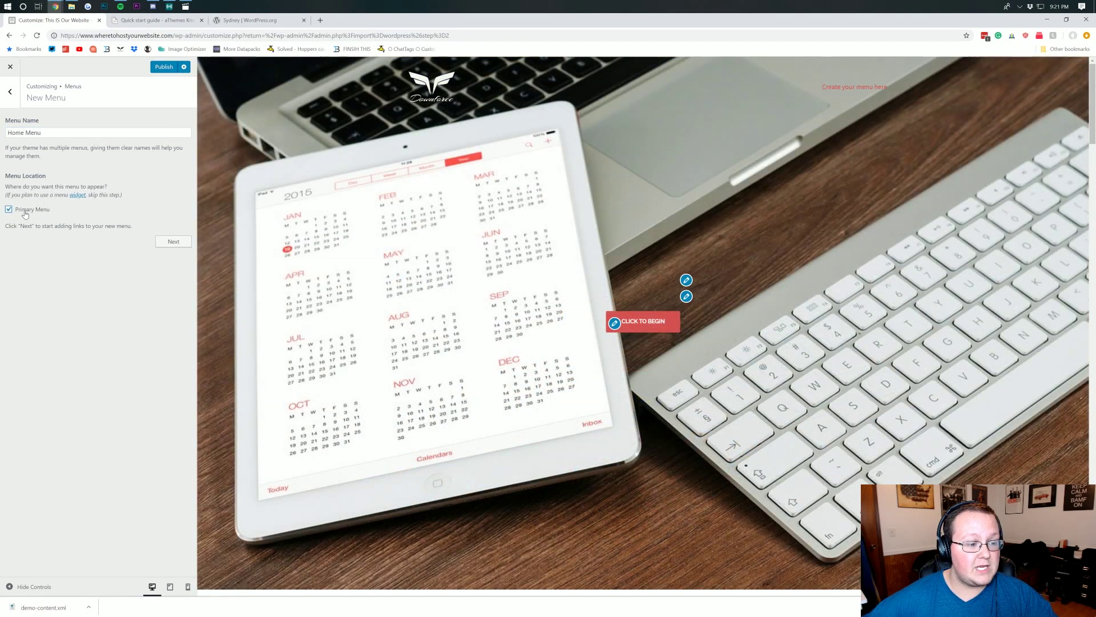
left_click(172, 241)
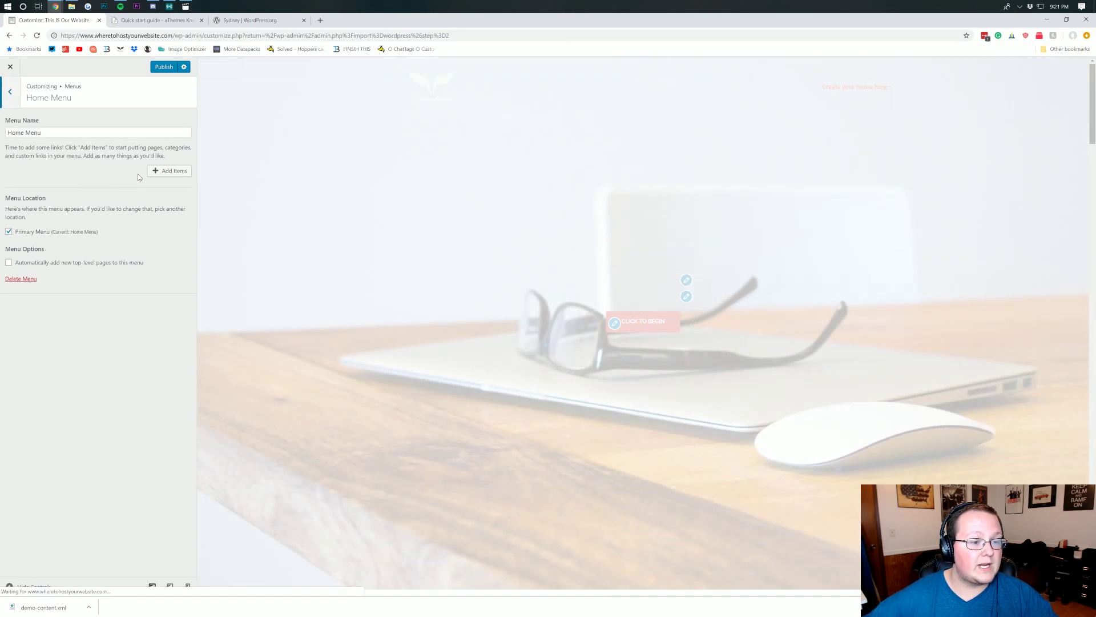
- Add My front page to the Home Menu, removing the stray Home links
left_click(154, 171)
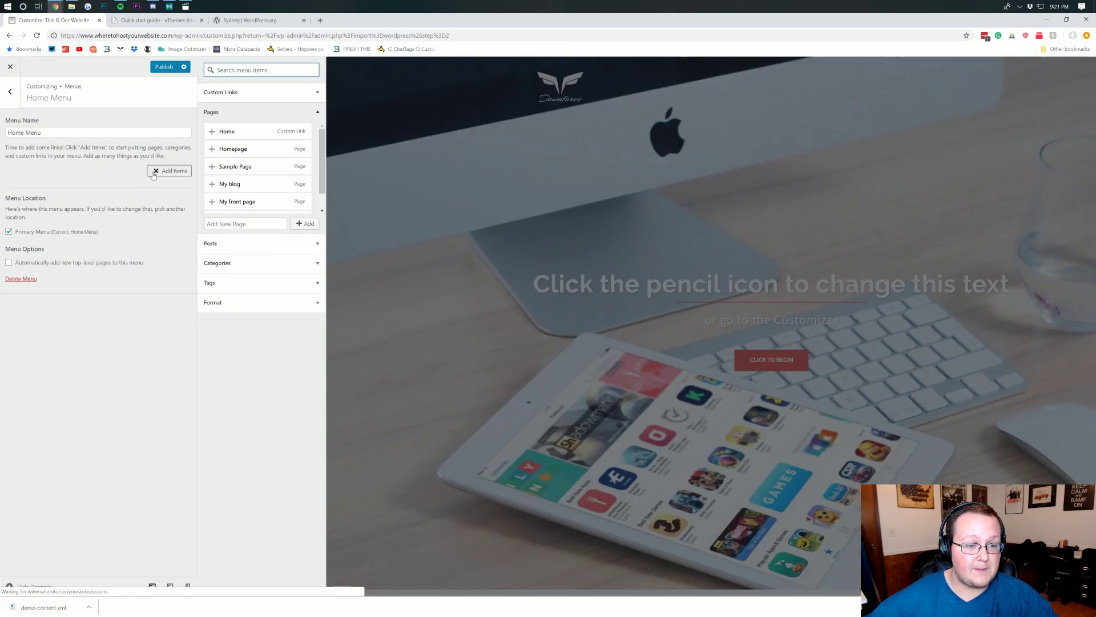
left_click(212, 132)
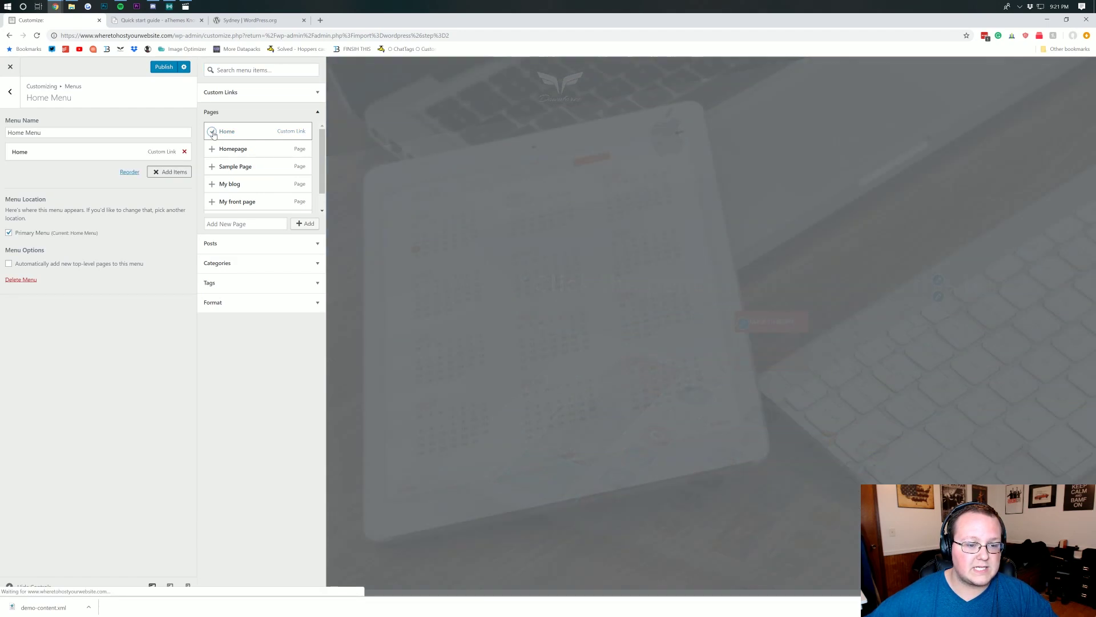
left_click(212, 132)
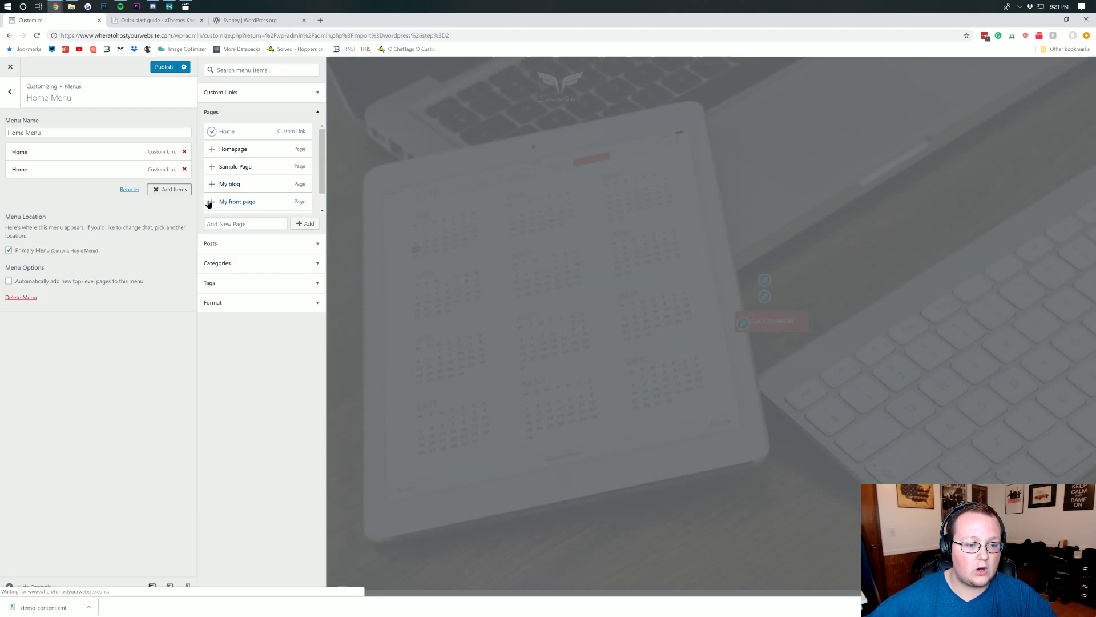
left_click(212, 201)
left_click(184, 169)
left_click(185, 152)
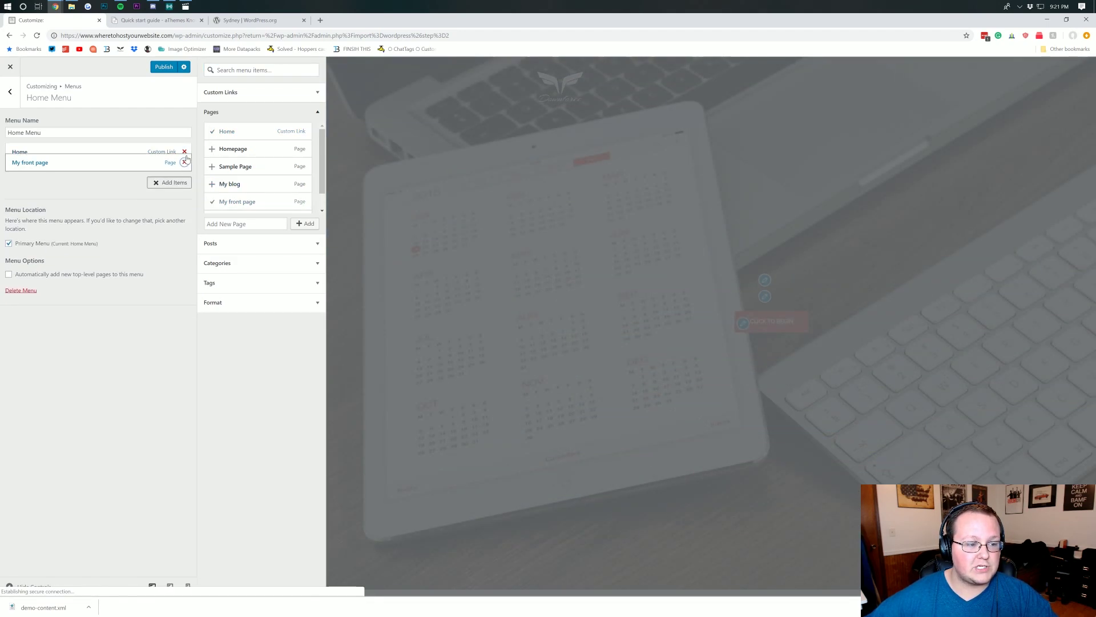
- Rename the front-page menu item's navigation label to 'Home'
left_click(72, 152)
left_click_drag(64, 181, 15, 182)
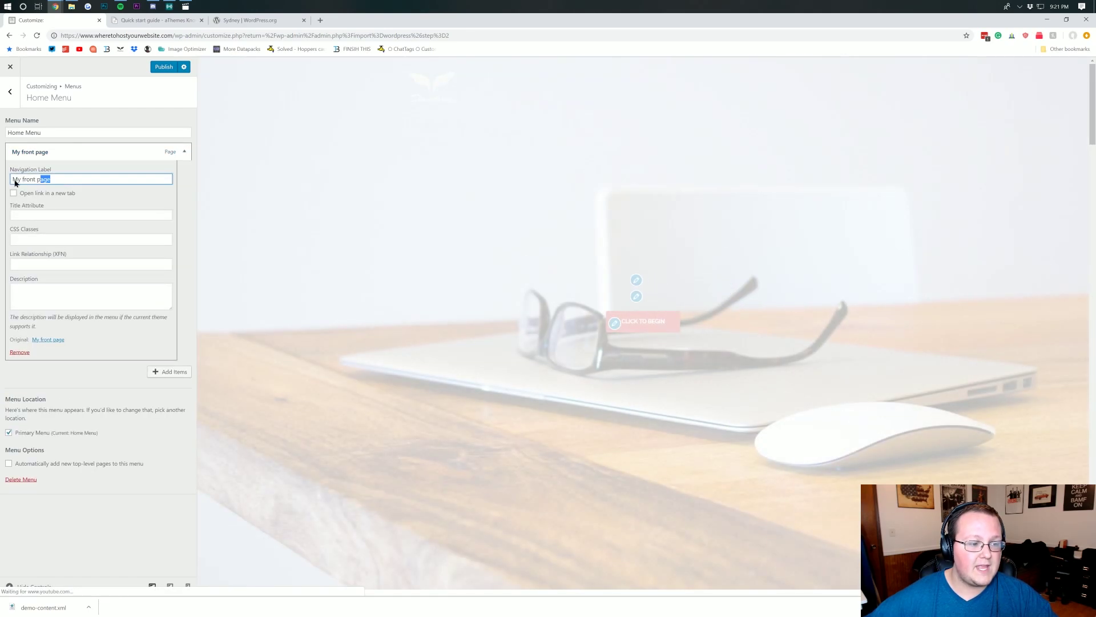
type("HOme")
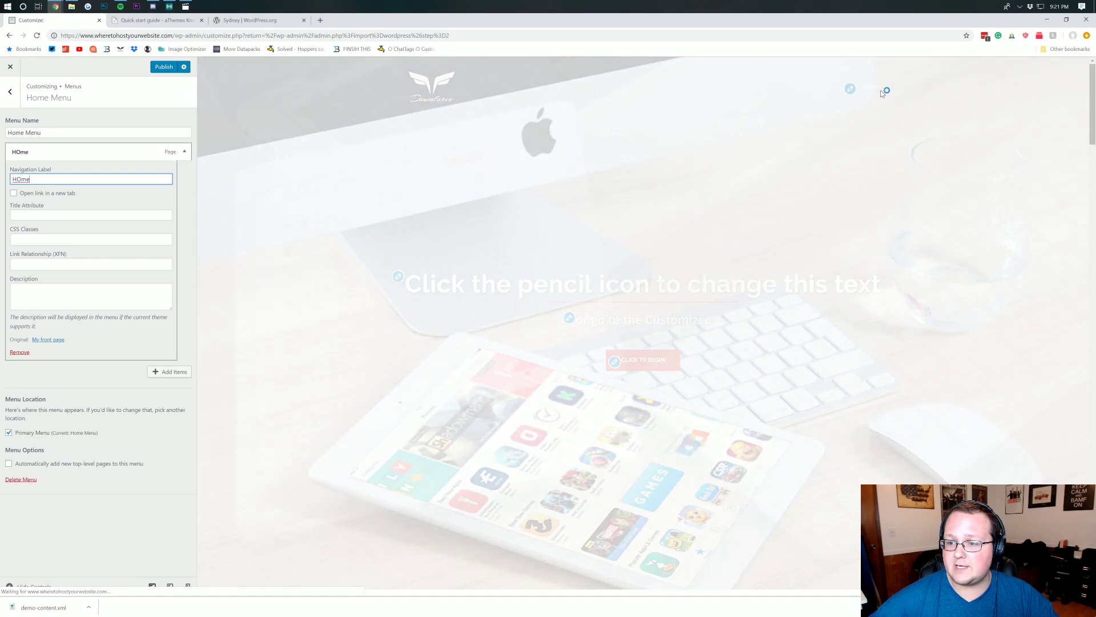
key("shift+Left")
key("shift+Left")
key("shift+Left")
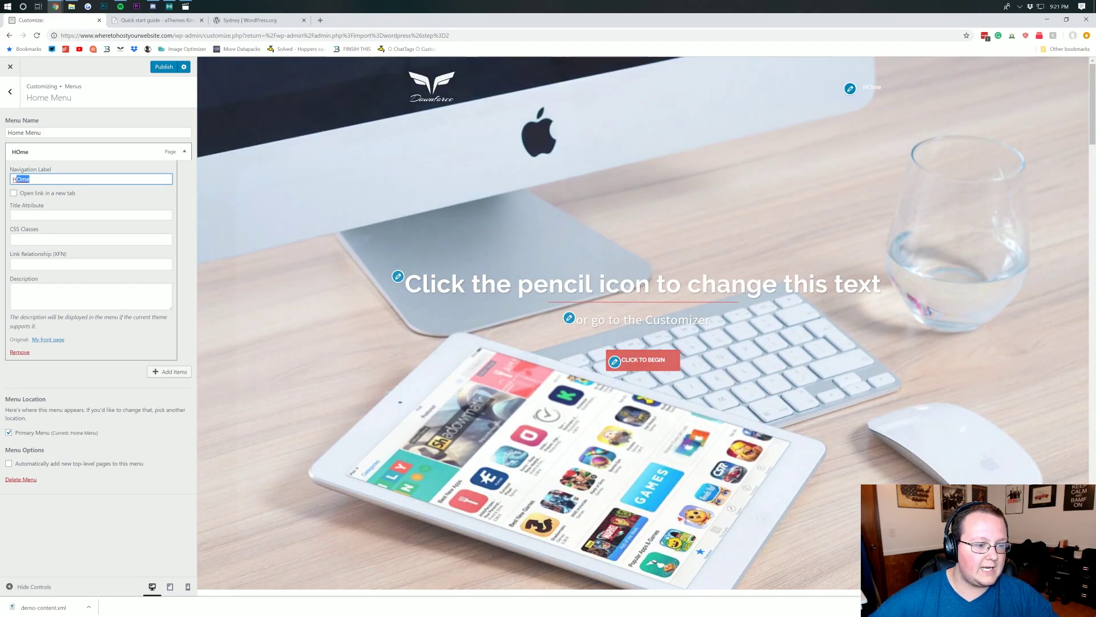
type("ome")
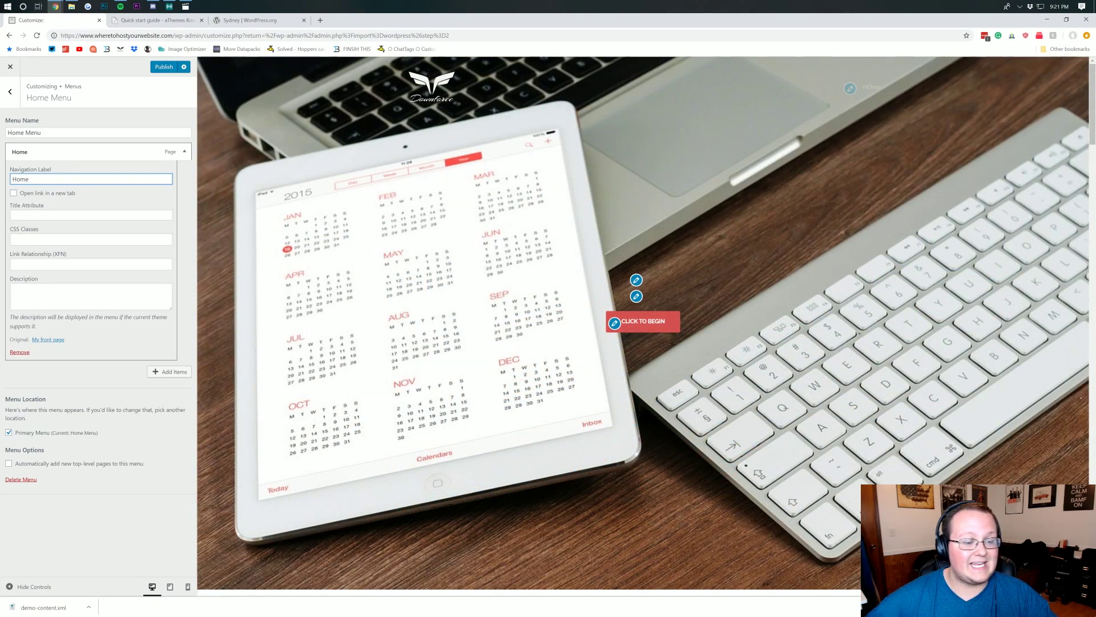
left_click(102, 379)
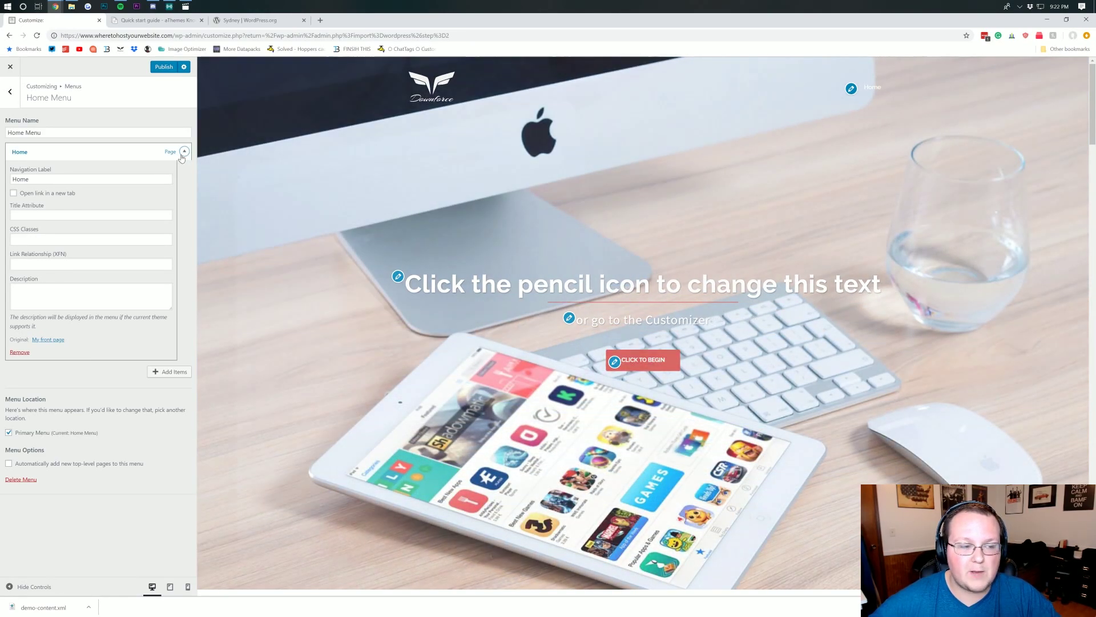
left_click(183, 153)
left_click(12, 92)
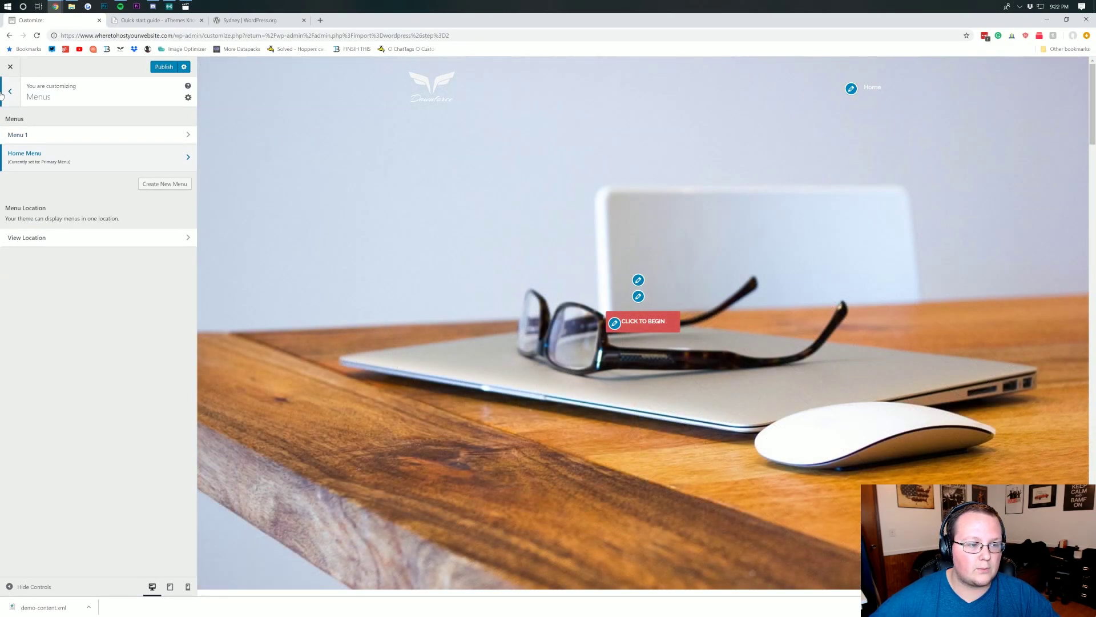
left_click(3, 94)
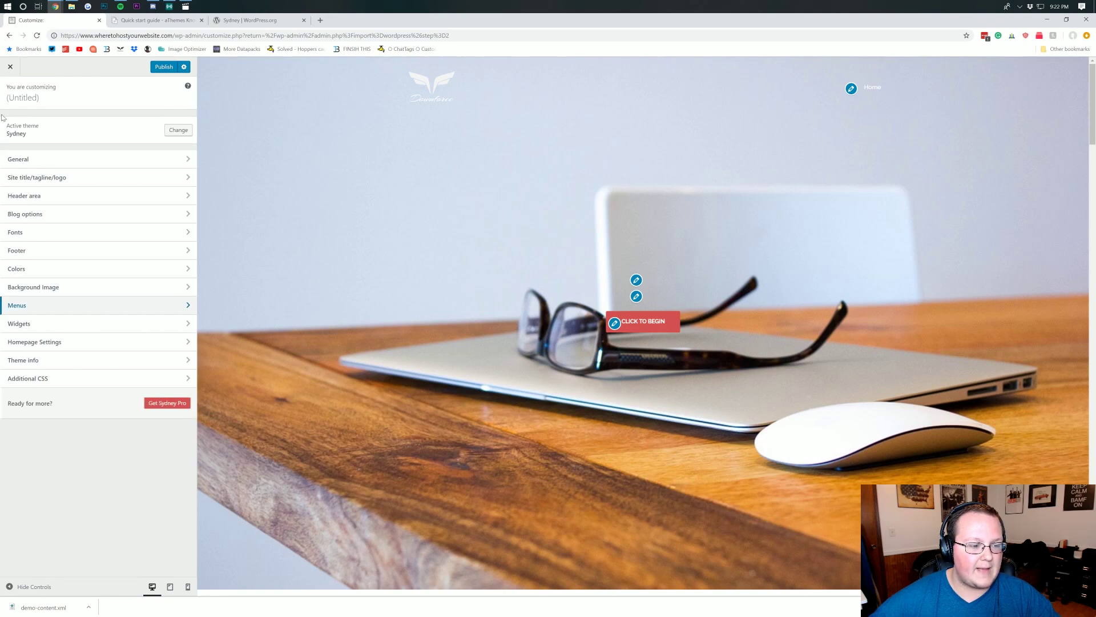
- Open the Footer 1 widget area, add an Archives widget, then delete it
left_click(29, 322)
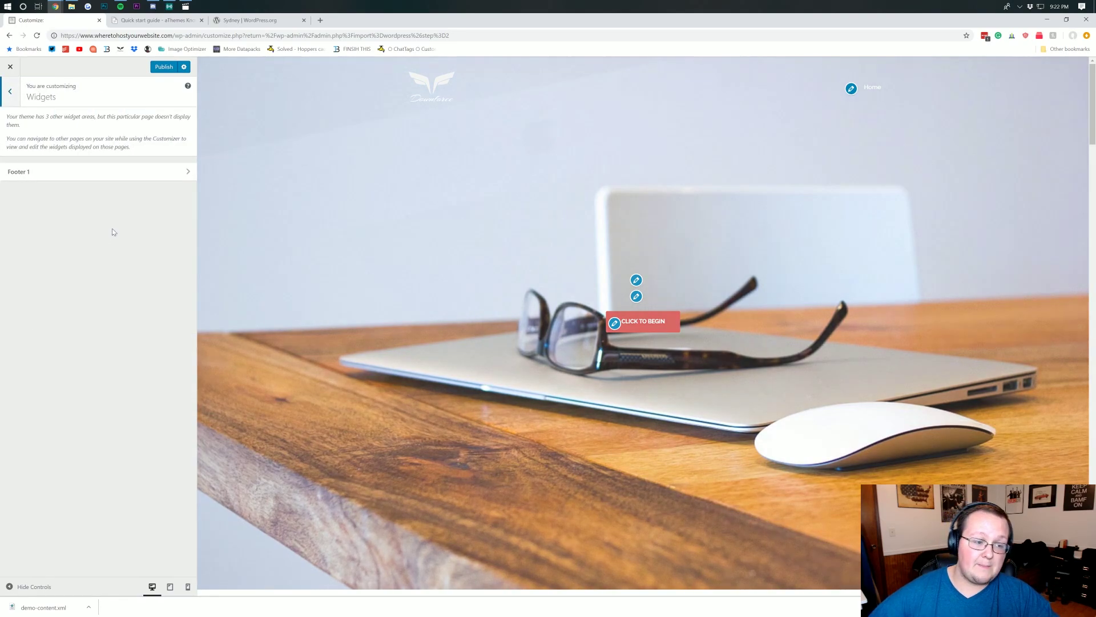
scroll(331, 232, "down", 10)
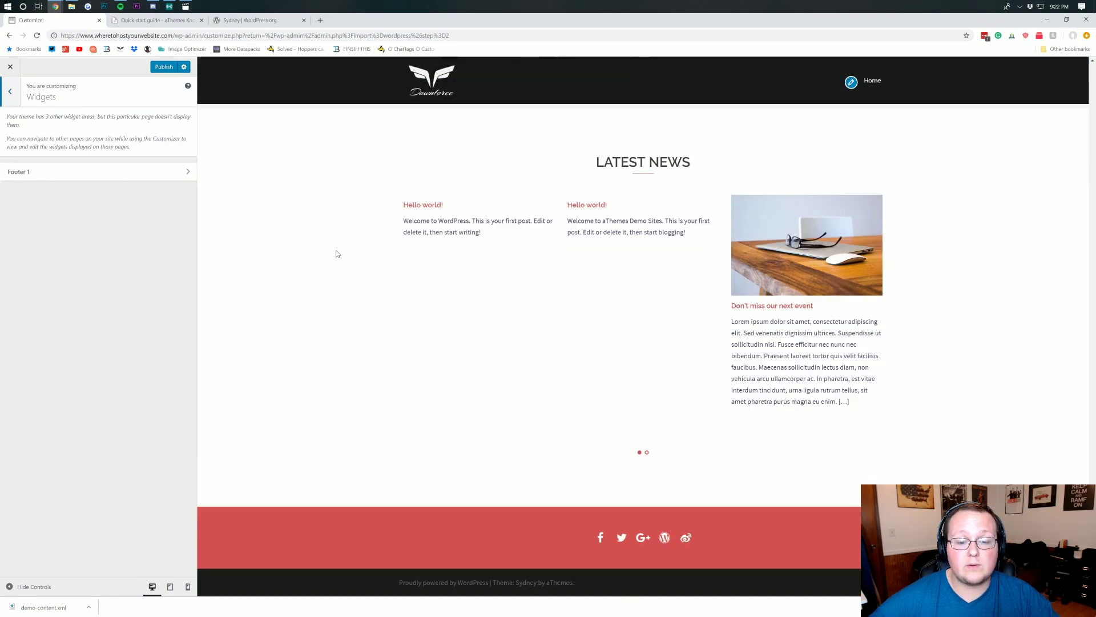
left_click(93, 170)
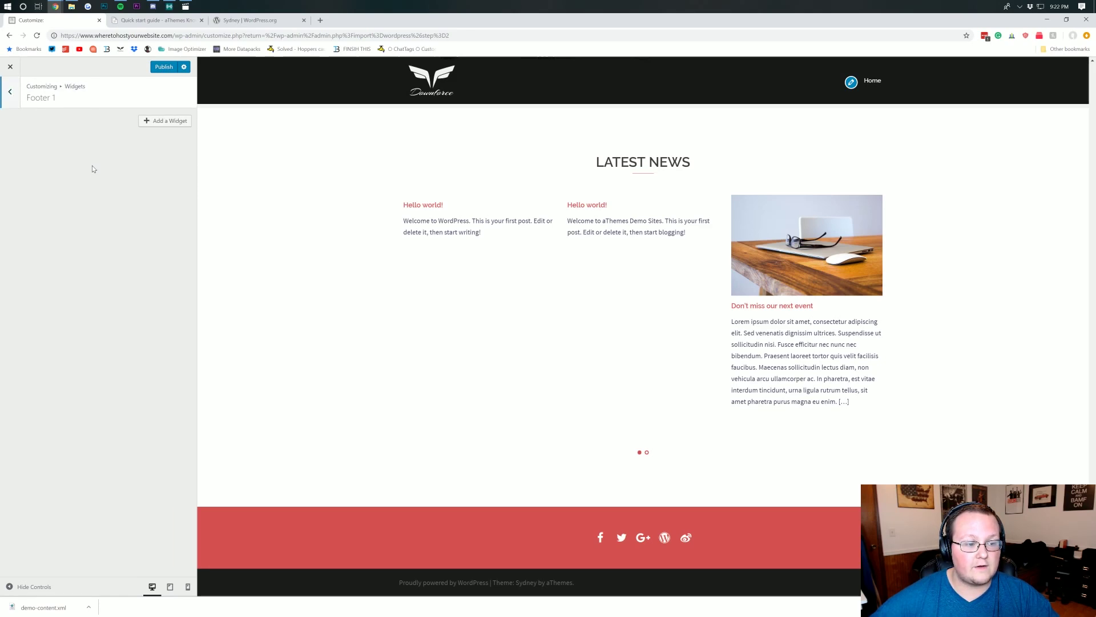
left_click(158, 121)
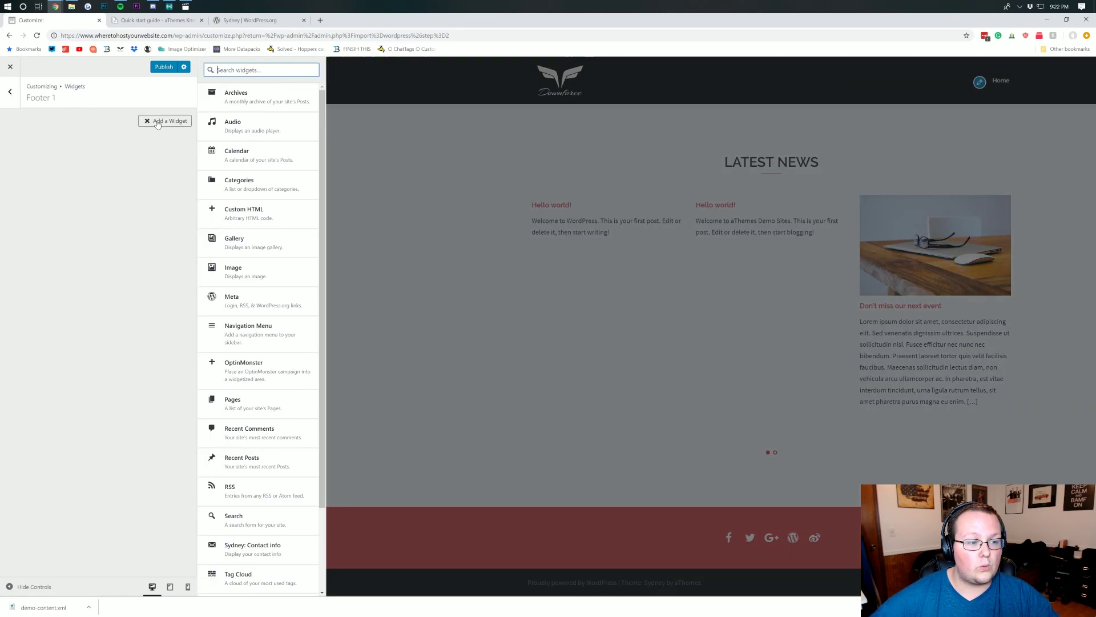
left_click(237, 98)
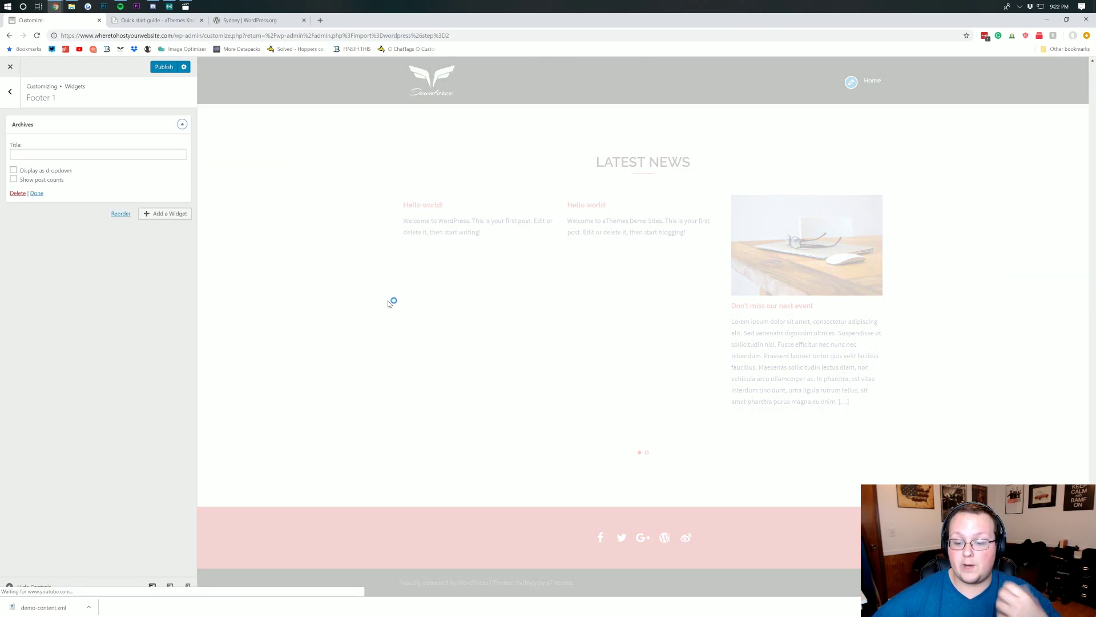
scroll(580, 341, "down", 3)
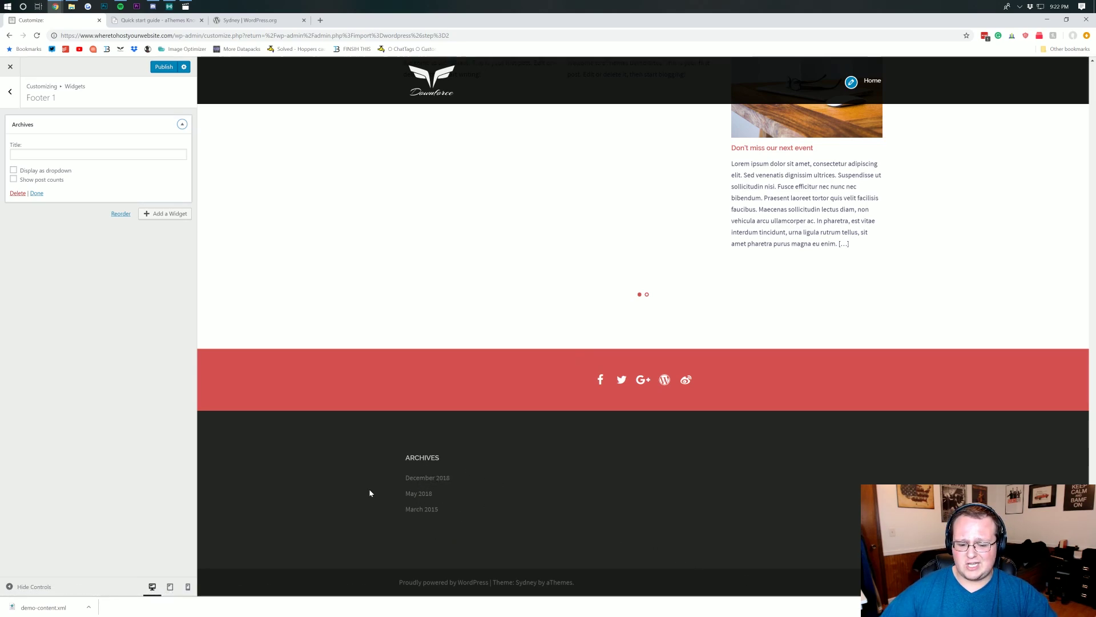
left_click(17, 193)
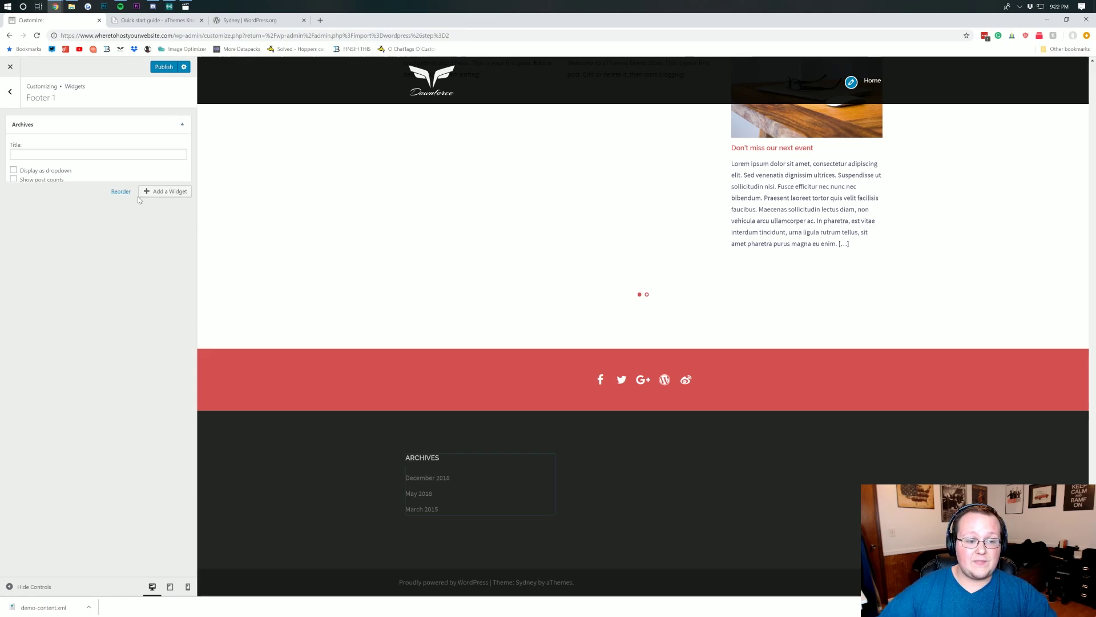
- Add a Text widget titled 'About' reading 'This is my business' website' to Footer 1
left_click(164, 122)
scroll(257, 275, "down", 2)
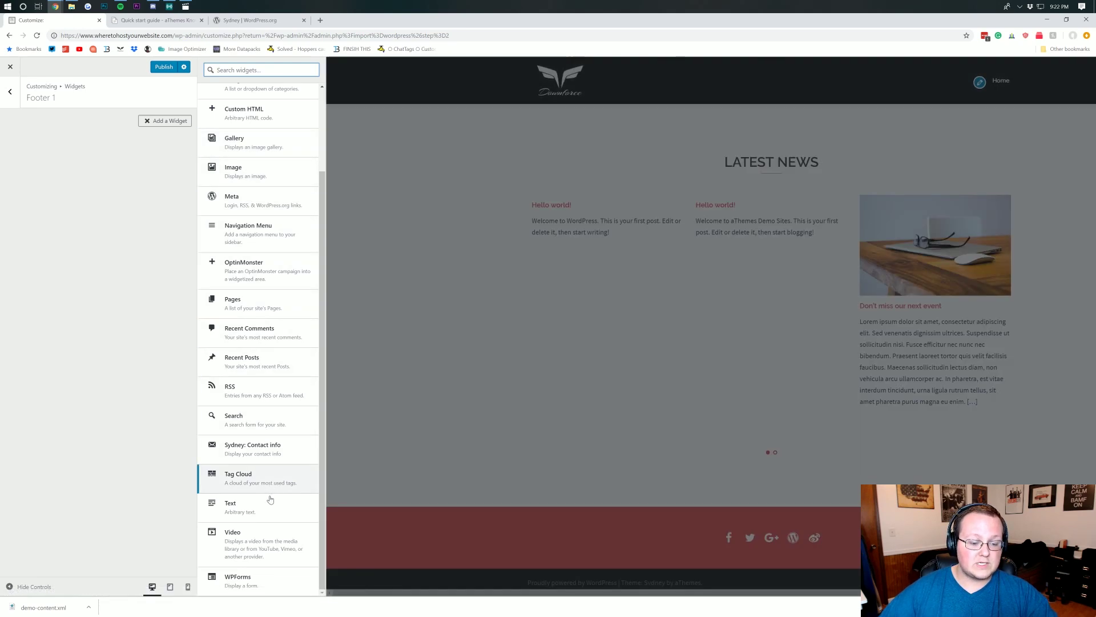
left_click(249, 510)
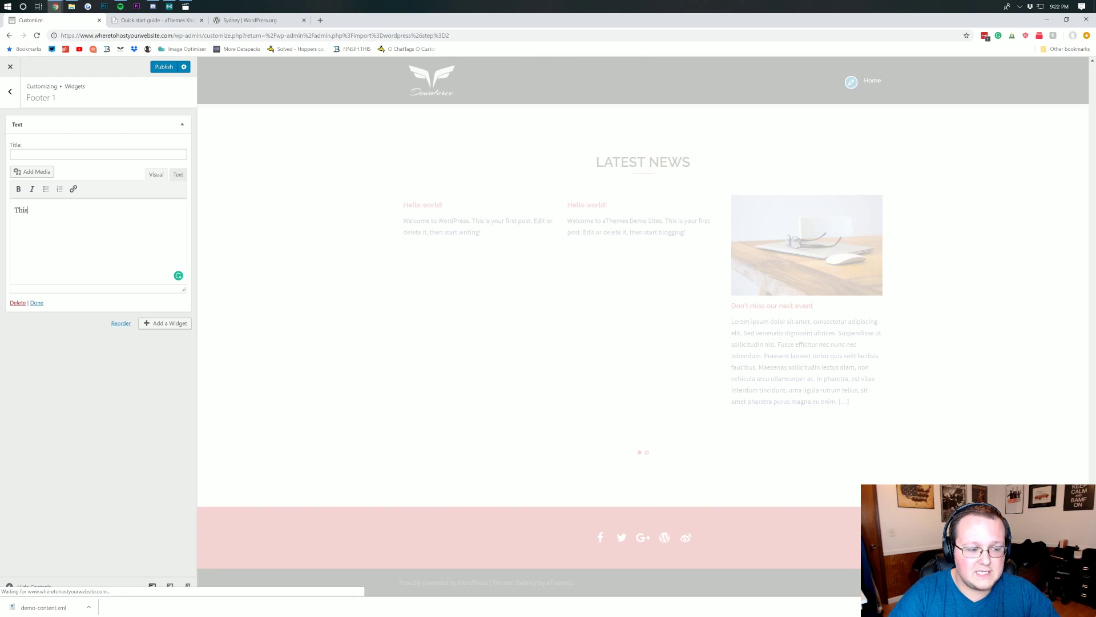
type("This is")
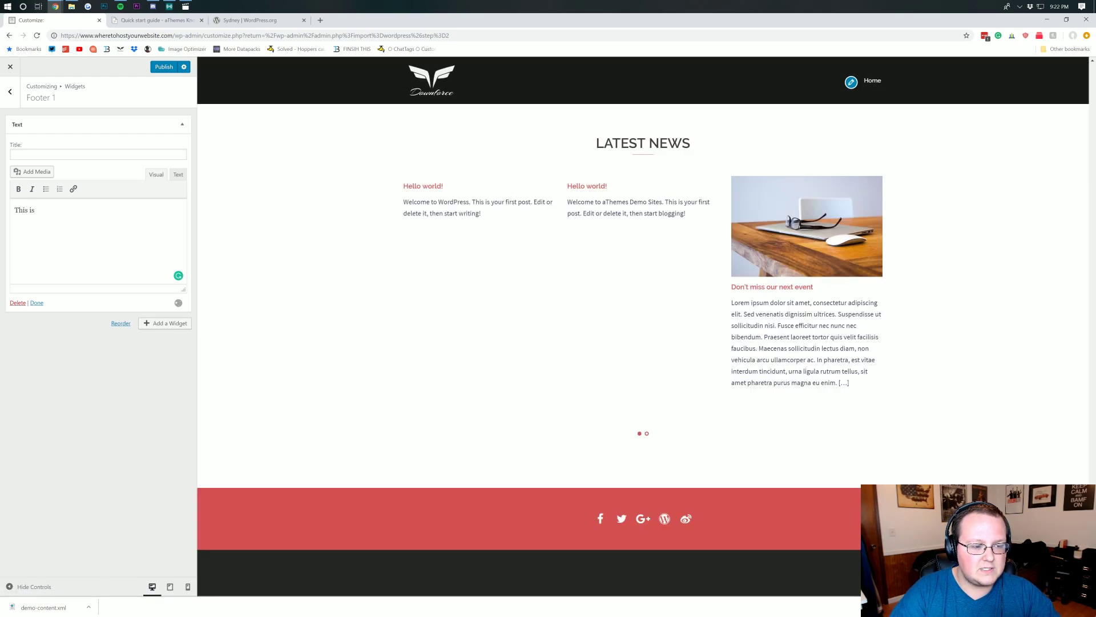
type(" my business' we")
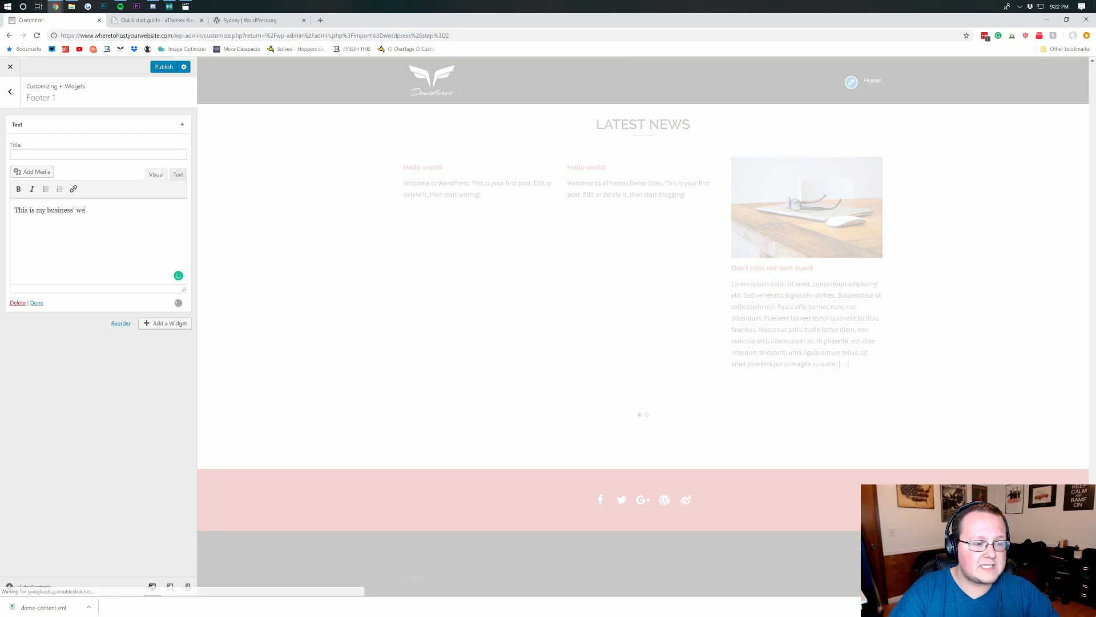
type("bsite.")
scroll(525, 343, "down", 1)
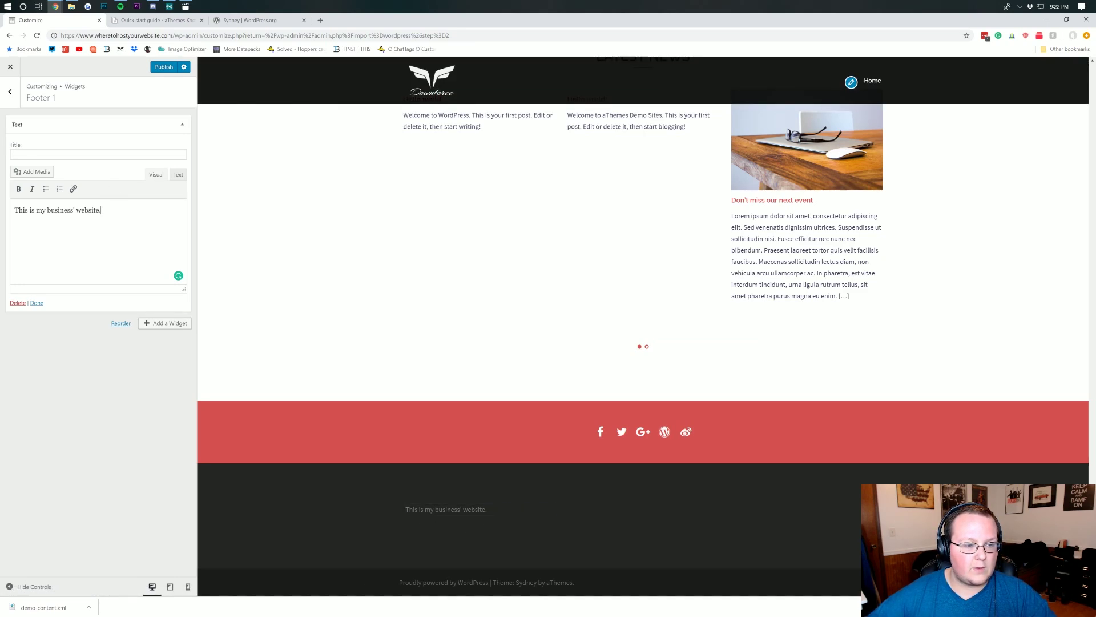
left_click(98, 155)
type("About")
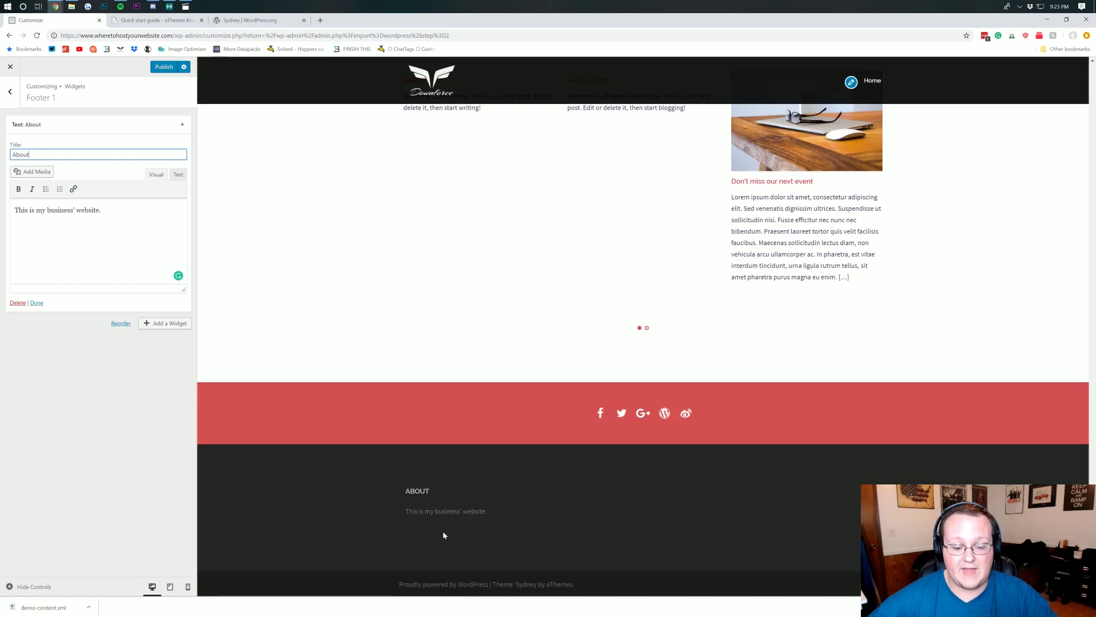
left_click(7, 97)
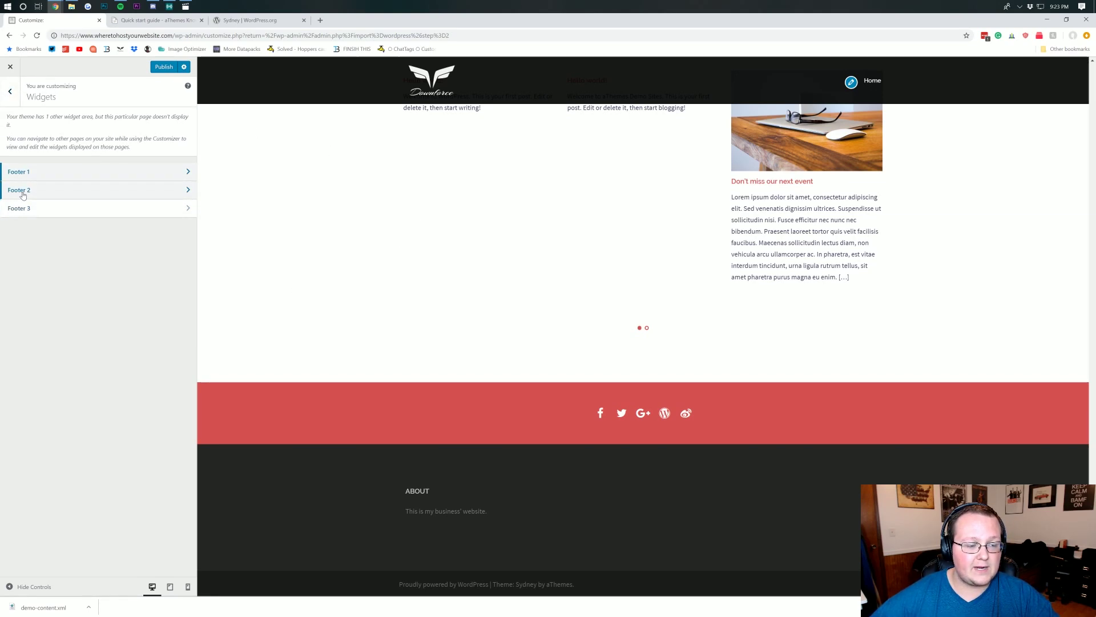
- Add an Archives widget to Footer 2 and return to the main Customizer menu
left_click(23, 191)
left_click(8, 86)
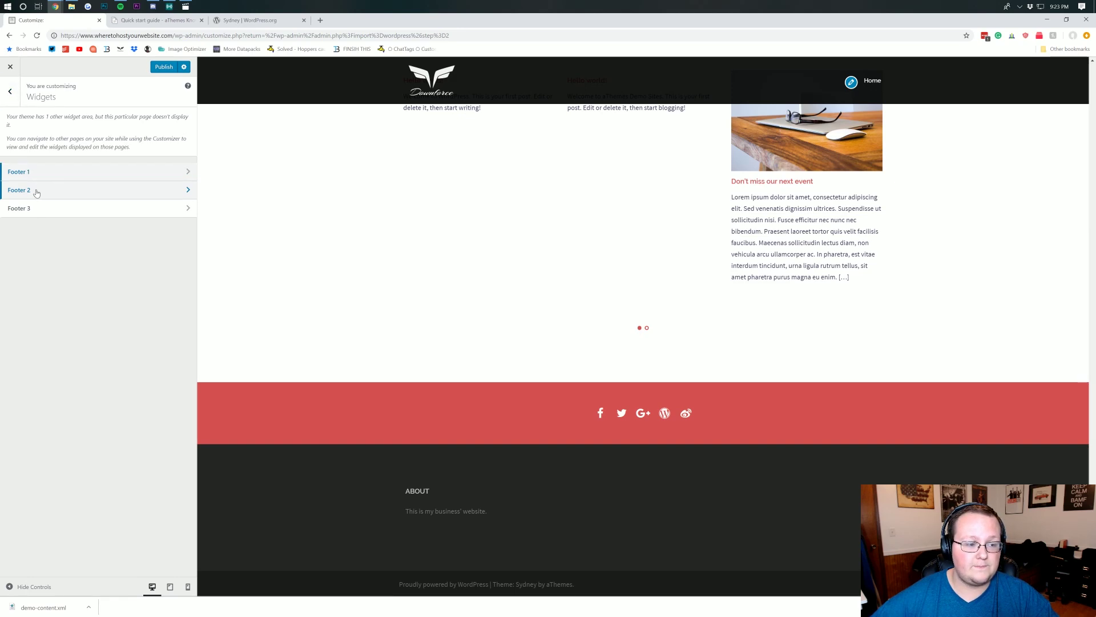
left_click(37, 192)
left_click(165, 121)
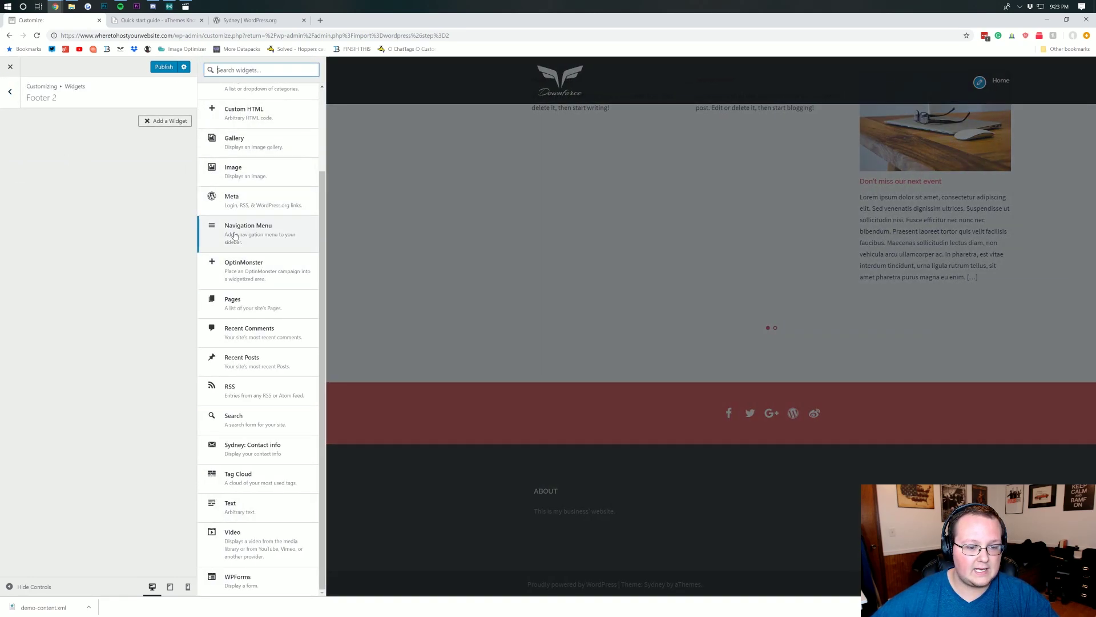
scroll(231, 143, "up", 3)
left_click(230, 106)
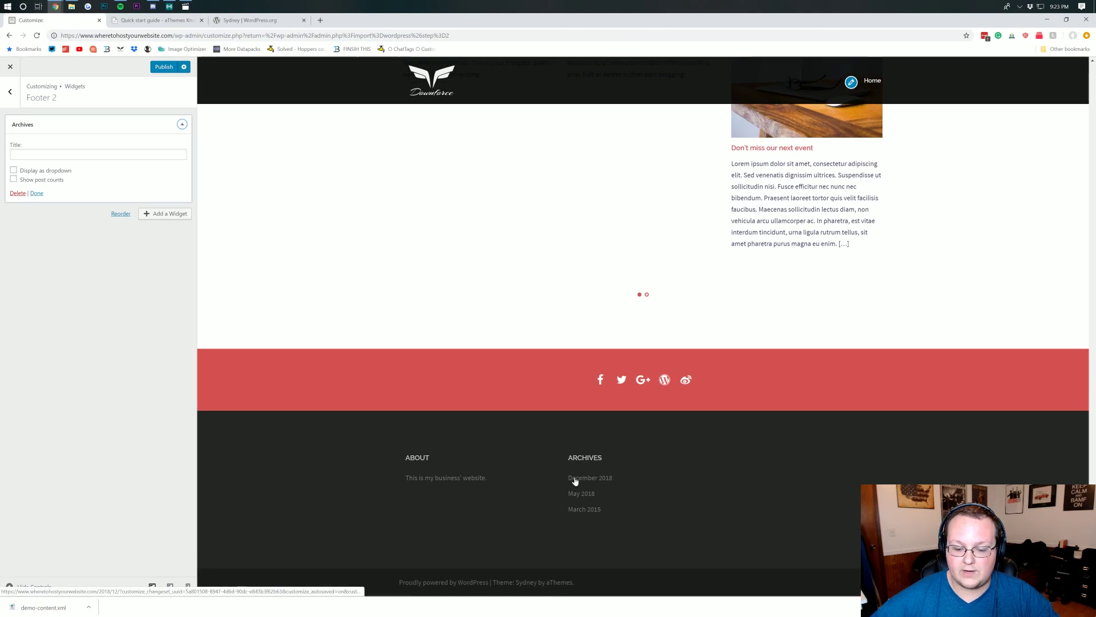
left_click(17, 95)
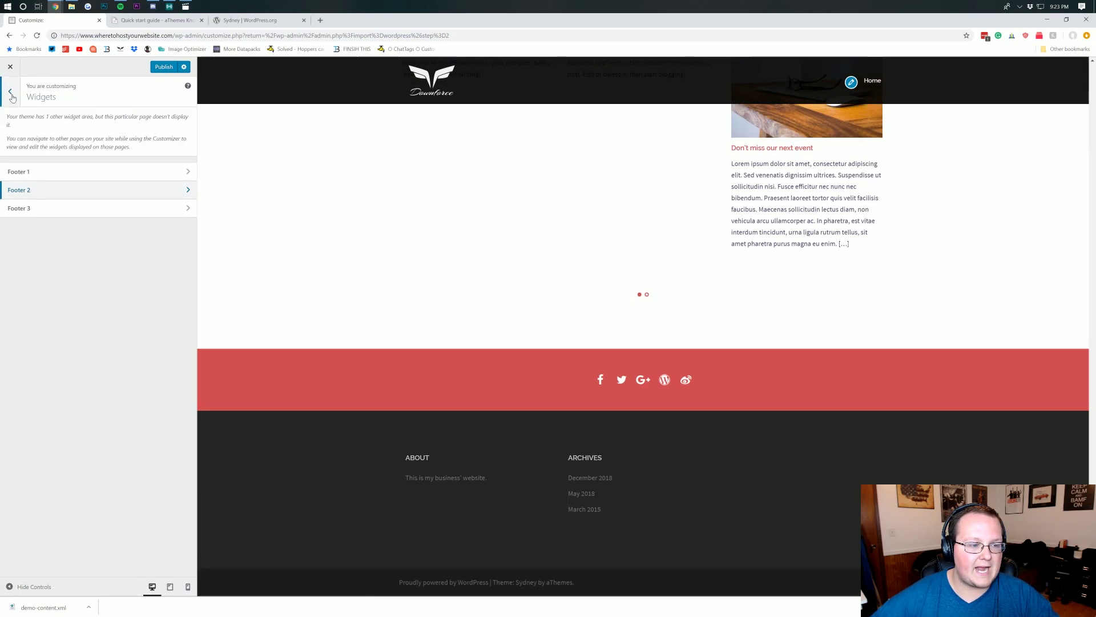
left_click(12, 91)
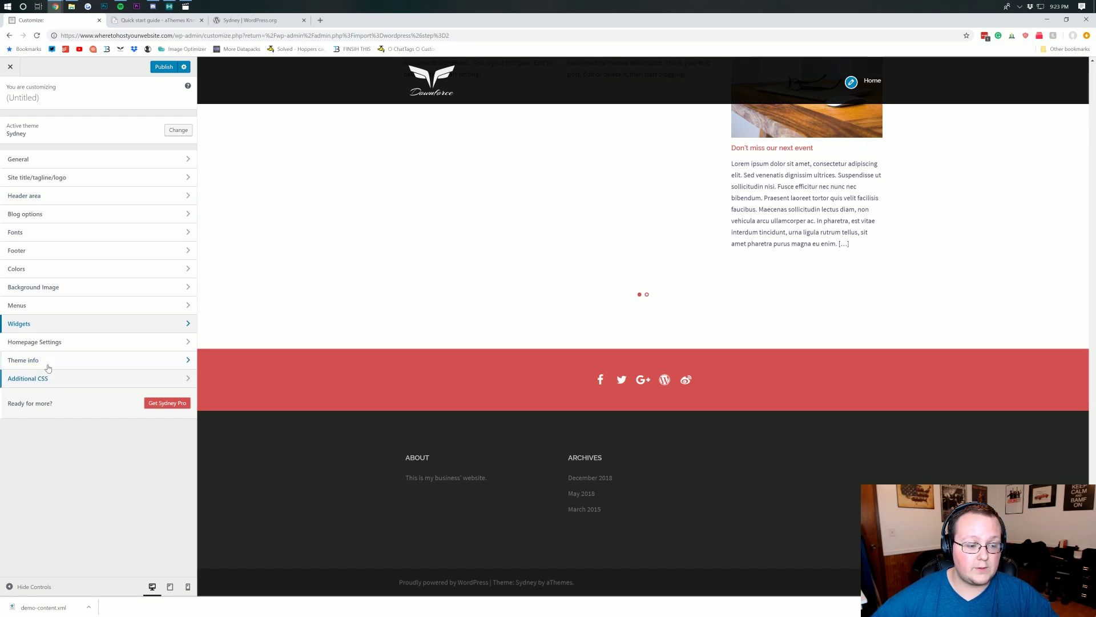
- Check the Theme info section, then publish all Customizer changes to the live site
left_click(41, 361)
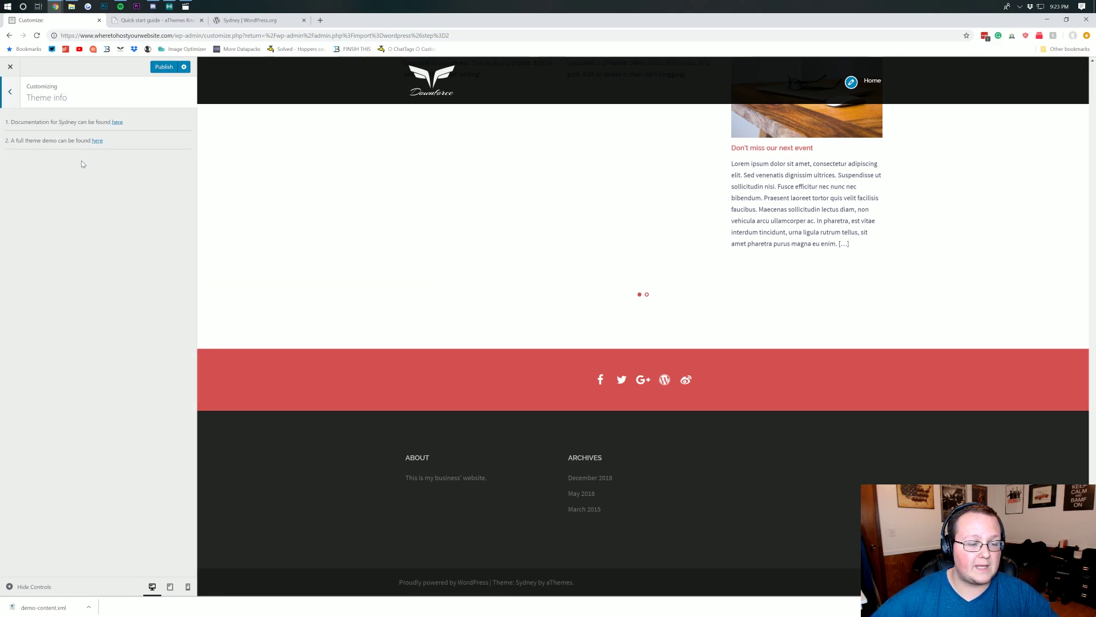
left_click(9, 87)
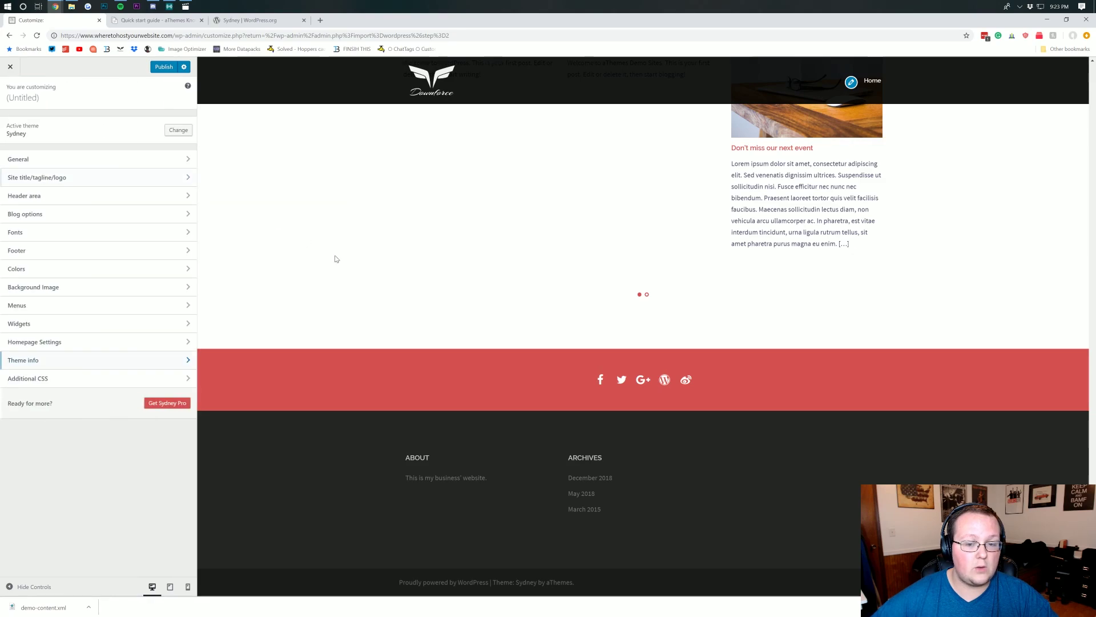
scroll(335, 257, "up", 15)
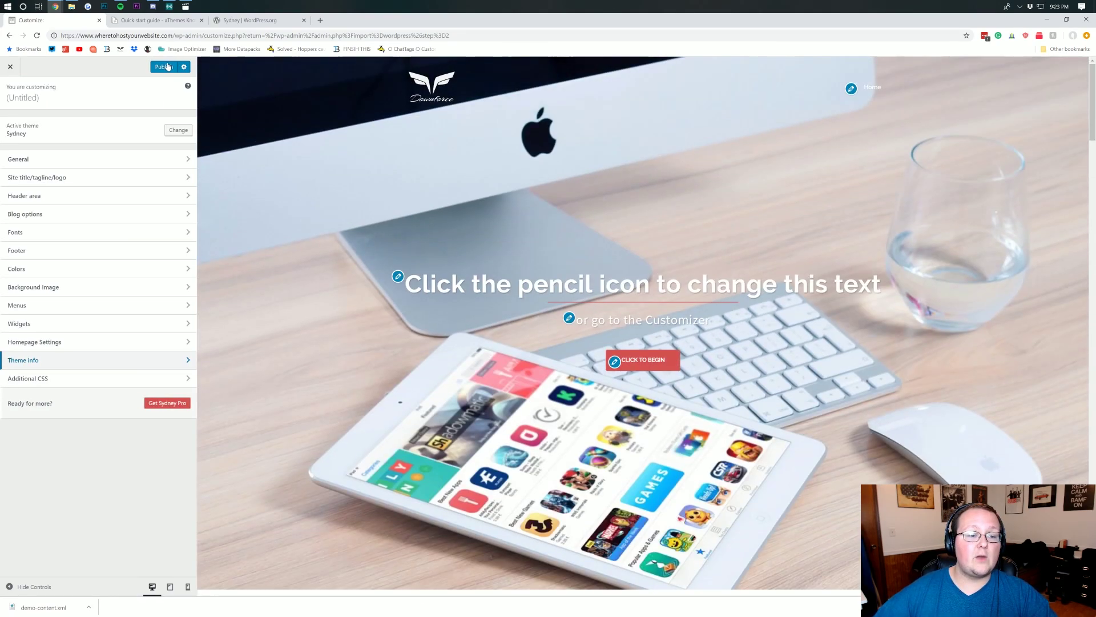
left_click(165, 67)
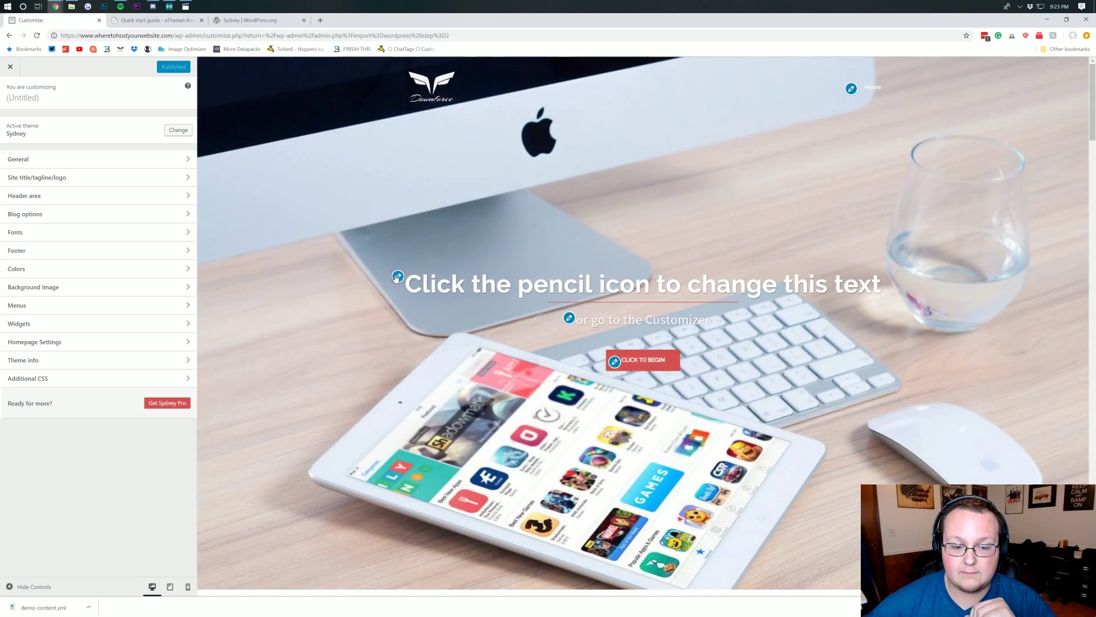
left_click(398, 278)
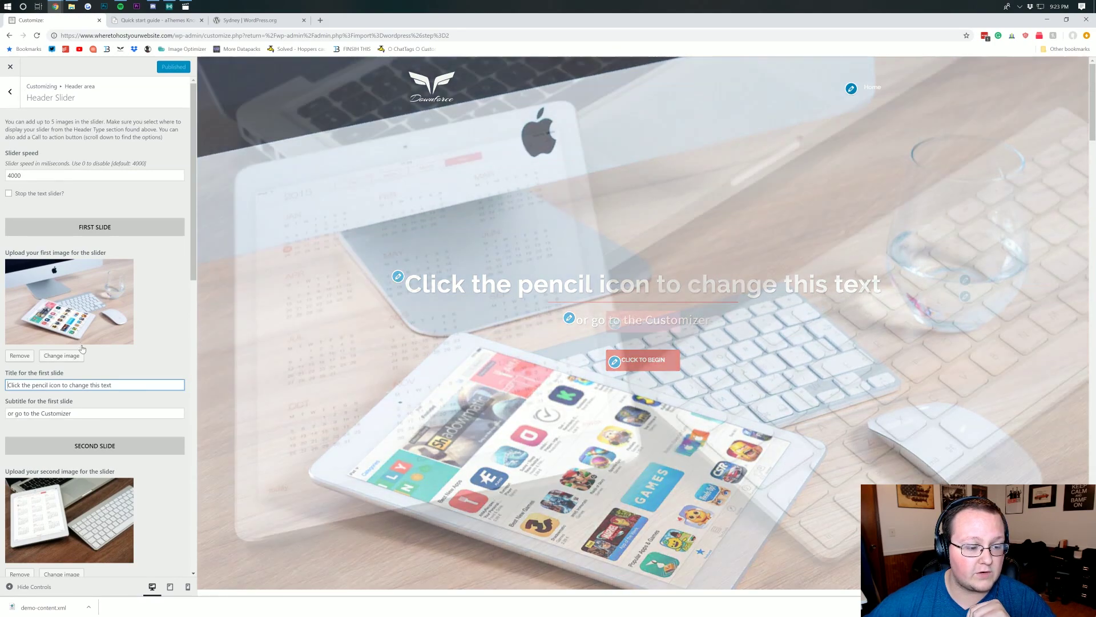
- Title the second slide 'Test' and copy the first slide's subtitle into the second slide
scroll(102, 356, "down", 1)
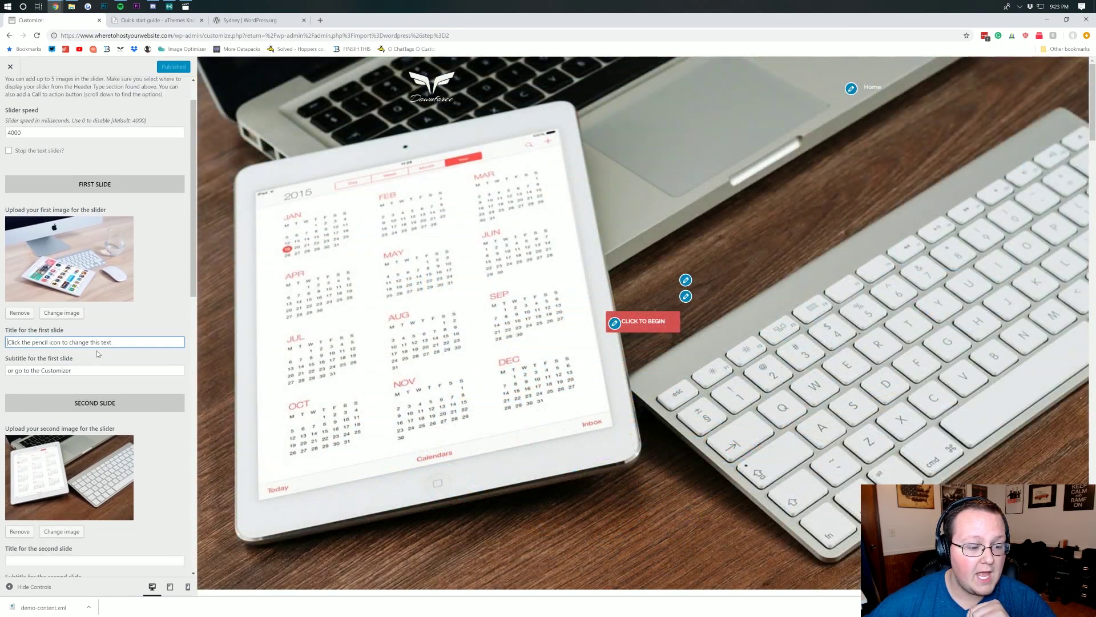
scroll(103, 357, "down", 4)
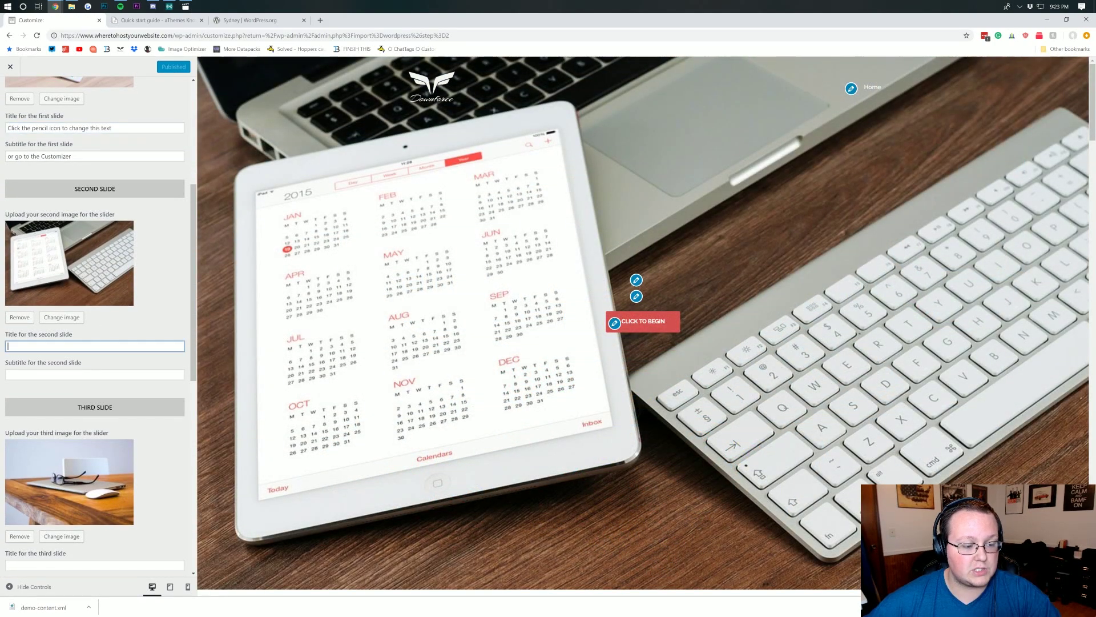
left_click(97, 346)
type("Test")
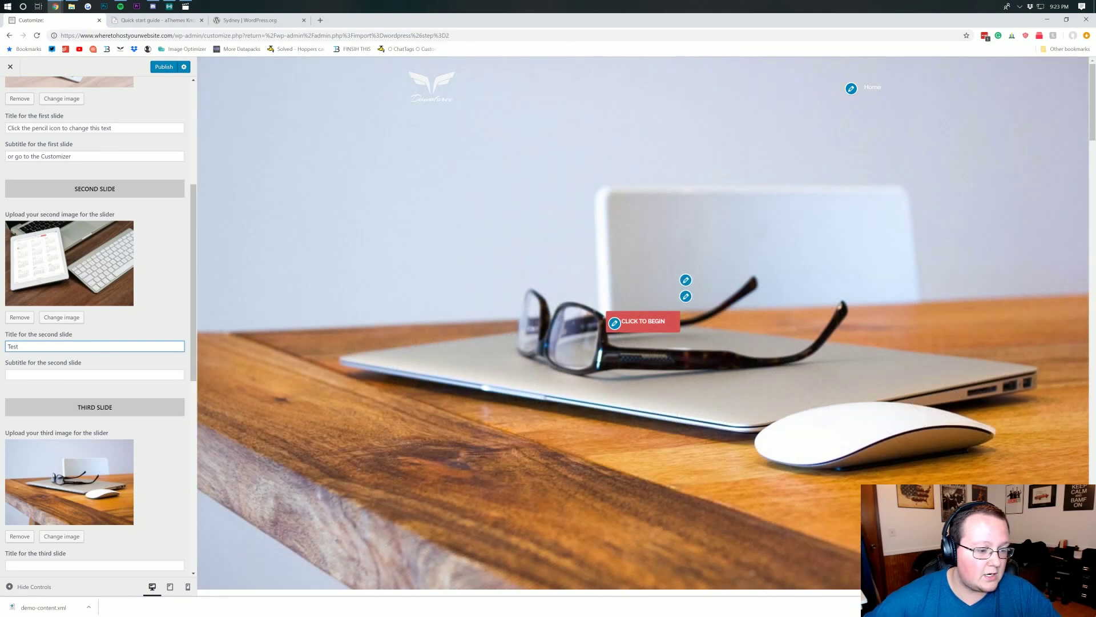
key("Tab")
left_click(97, 152)
key("ctrl+a")
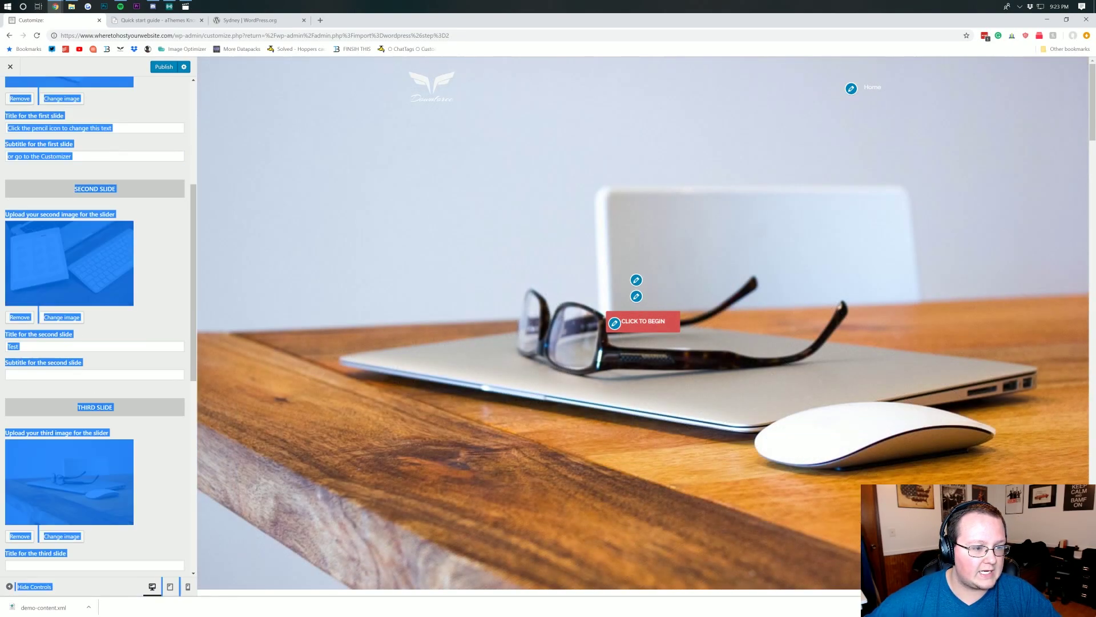
triple_click(40, 156)
key("ctrl+c")
left_click(44, 375)
key("ctrl+v")
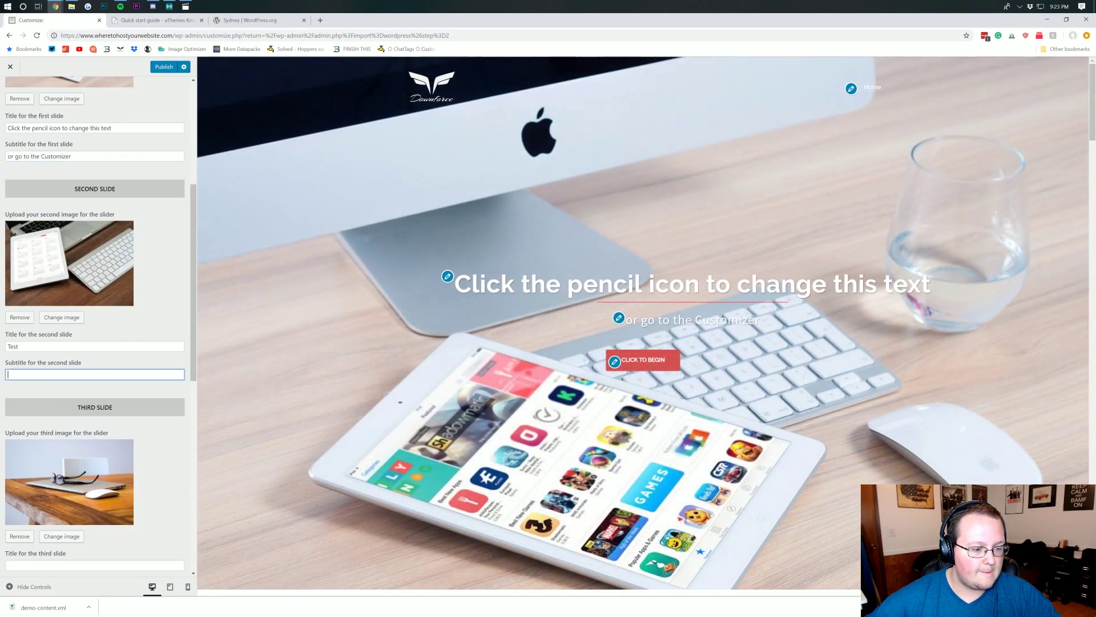
- Give the third slide the subtitle 'asdfasdf gawefawfe' and publish the slider changes
scroll(43, 382, "down", 4)
left_click(45, 351)
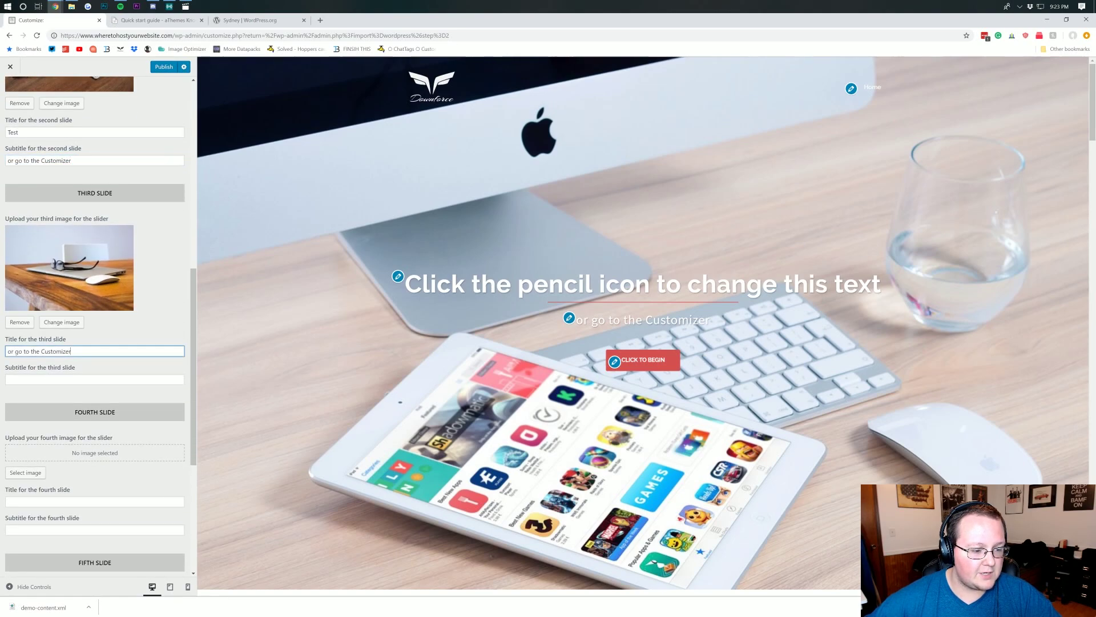
key("Tab")
type("asdfasdf gawefawfe")
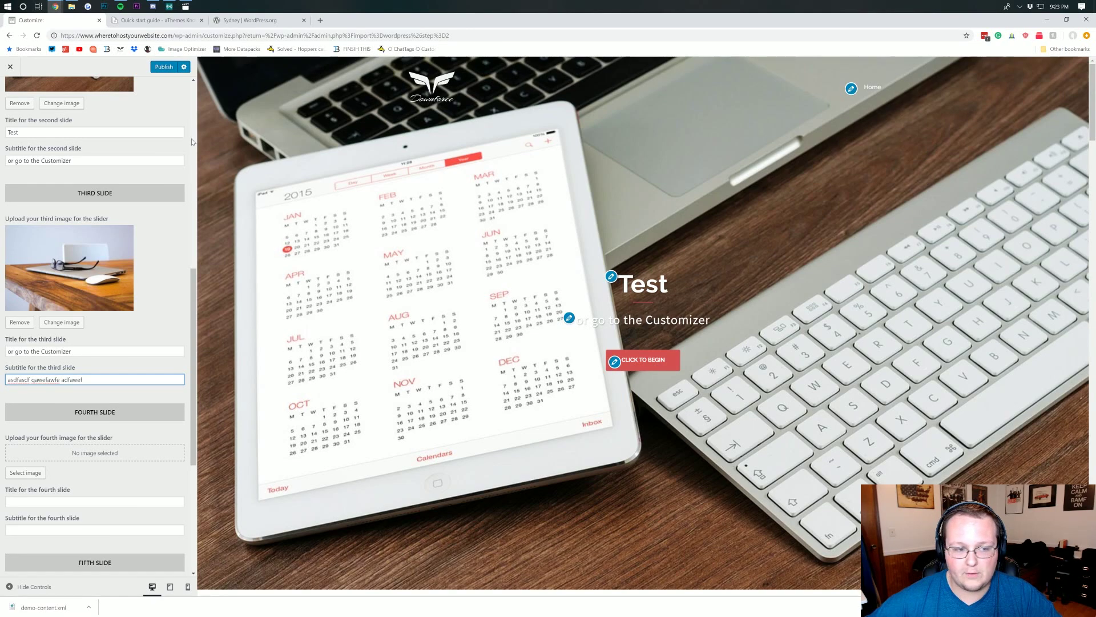
left_click(171, 66)
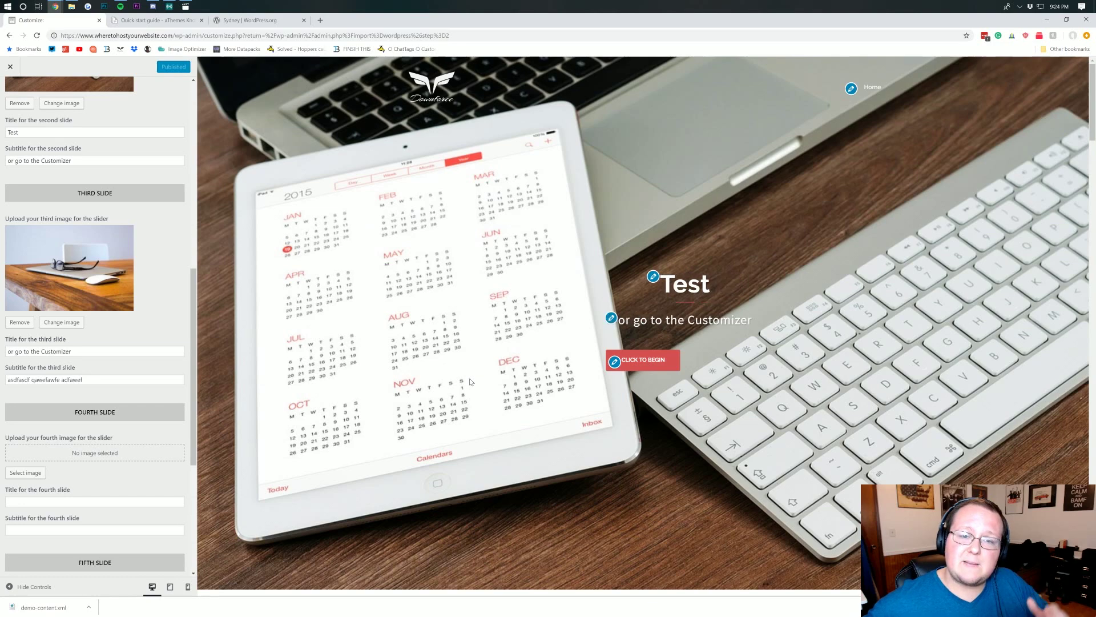
scroll(422, 177, "down", 10)
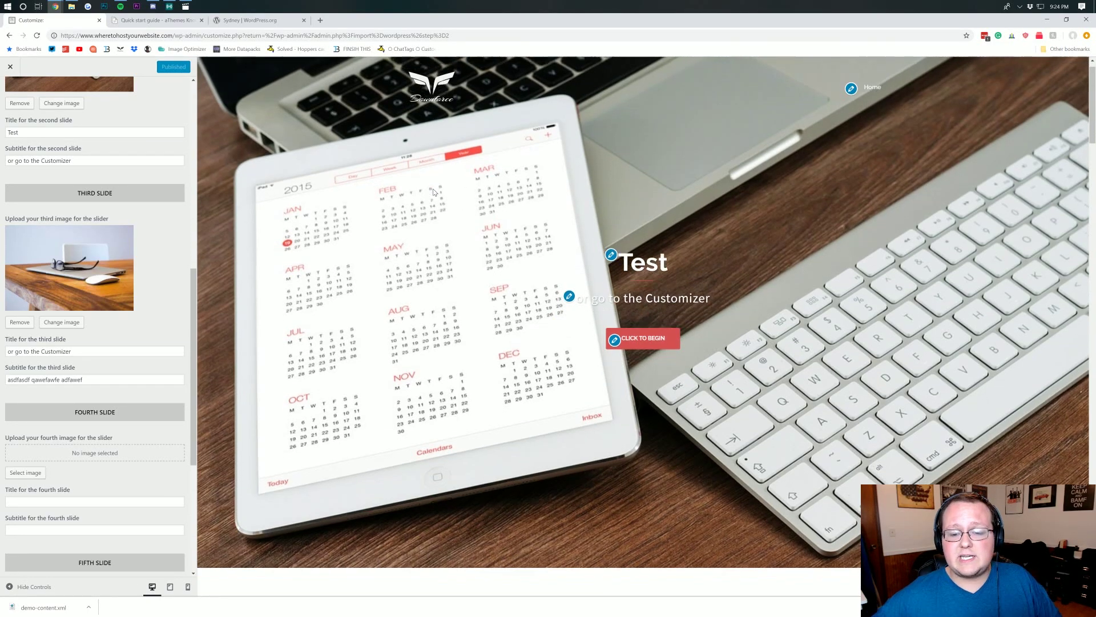
scroll(423, 121, "down", 7)
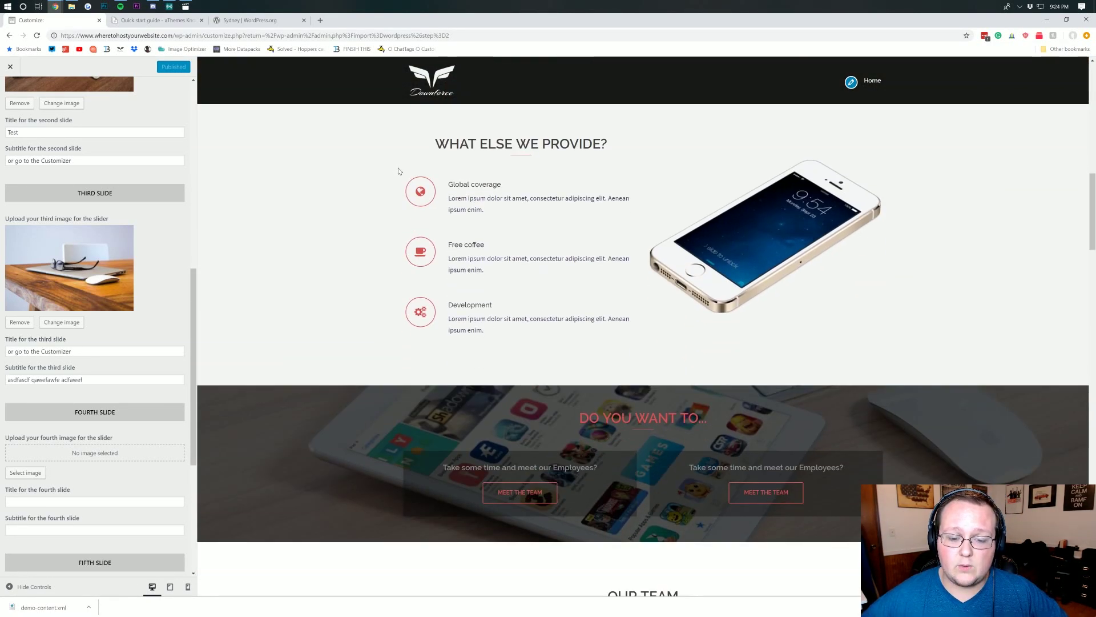
scroll(552, 291, "up", 17)
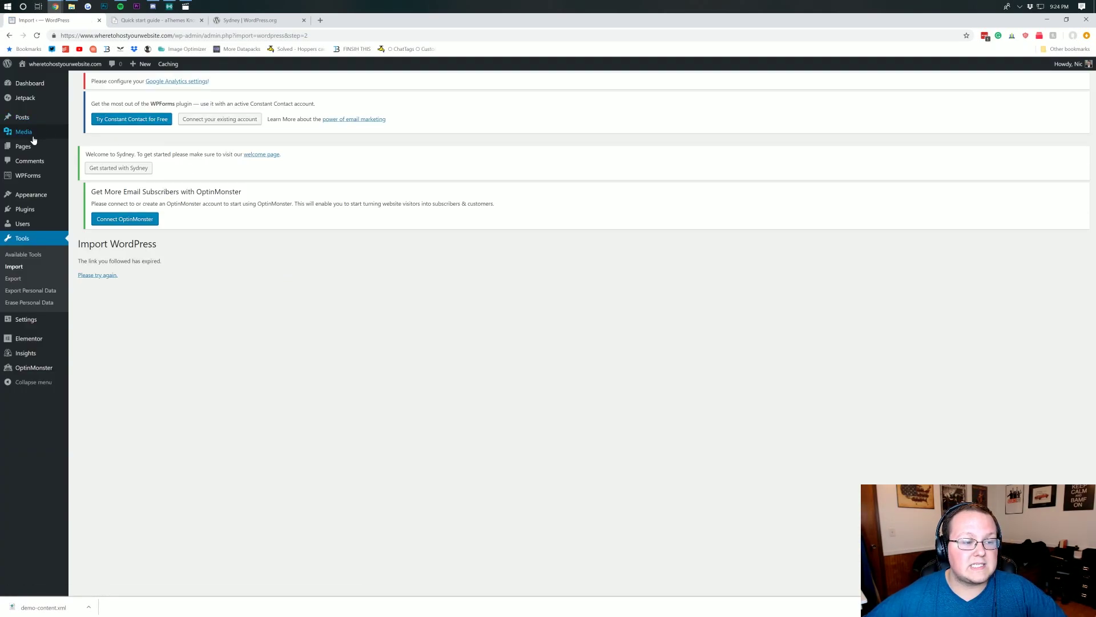
- Open 'My front page', the Elementor-built Front Page, from the Pages list for editing
left_click(76, 153)
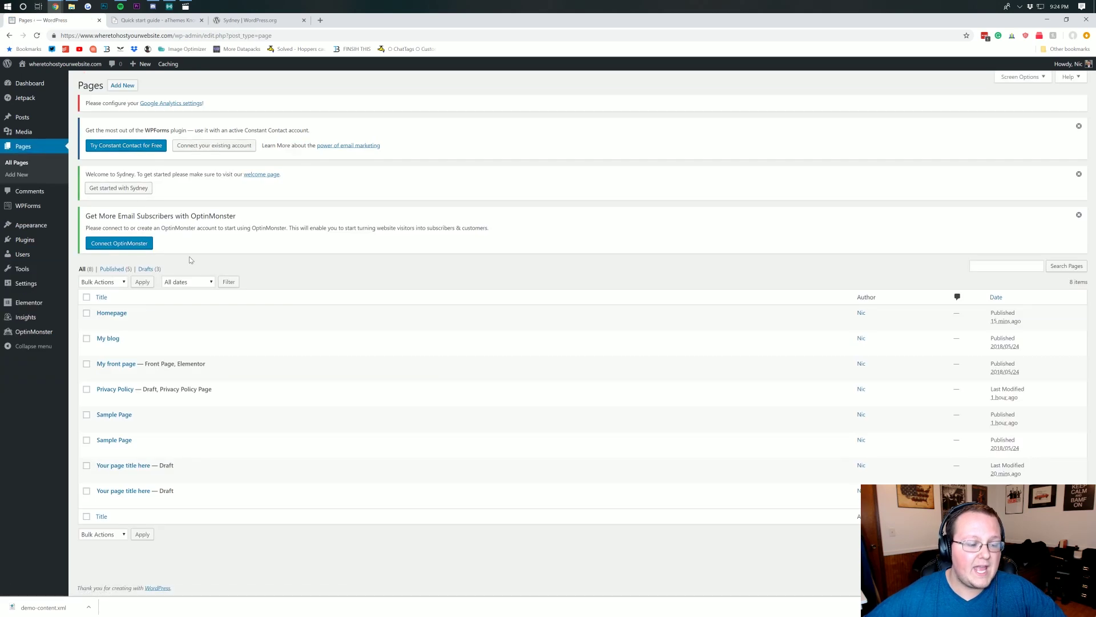
mouse_move(117, 370)
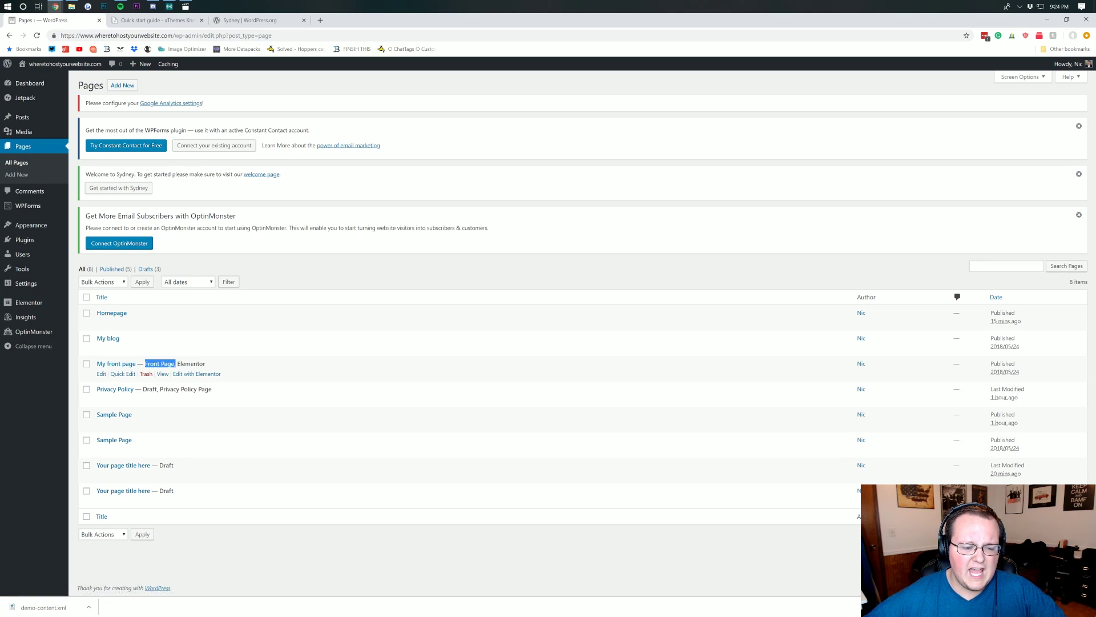
left_click(175, 364)
left_click_drag(186, 363, 215, 364)
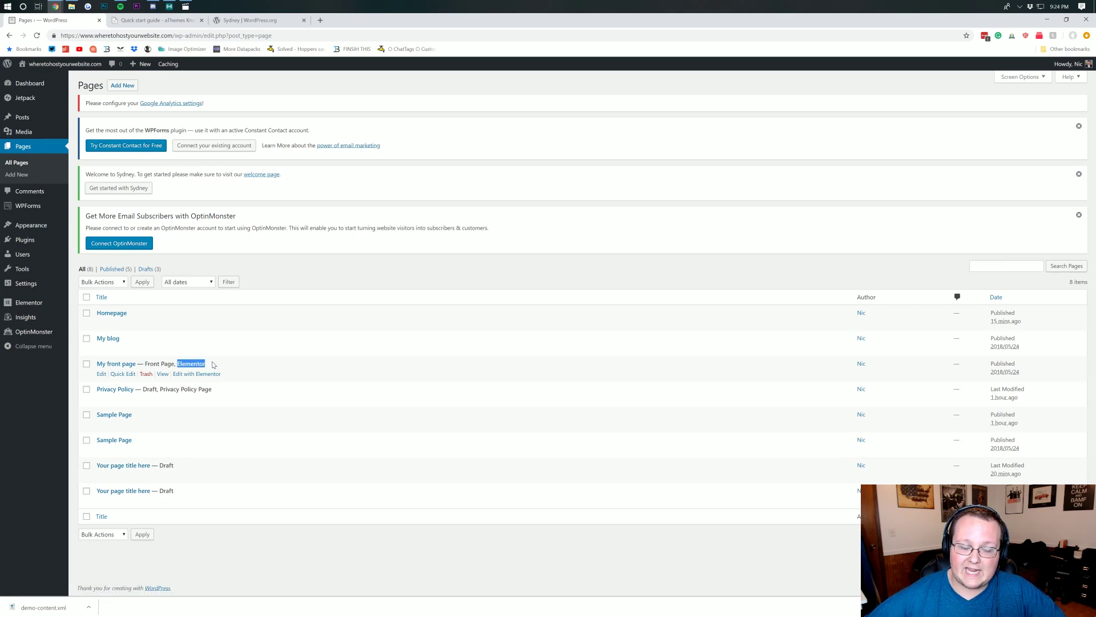
left_click(102, 374)
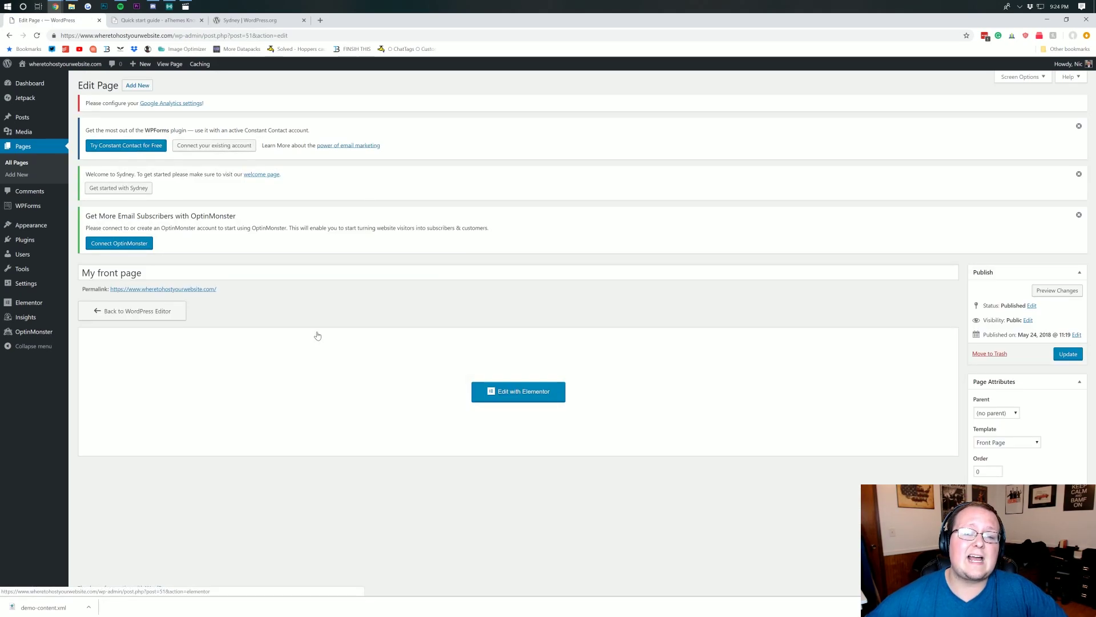
- Open My front page in Elementor and select the Photography service box in Our Services
left_click(493, 402)
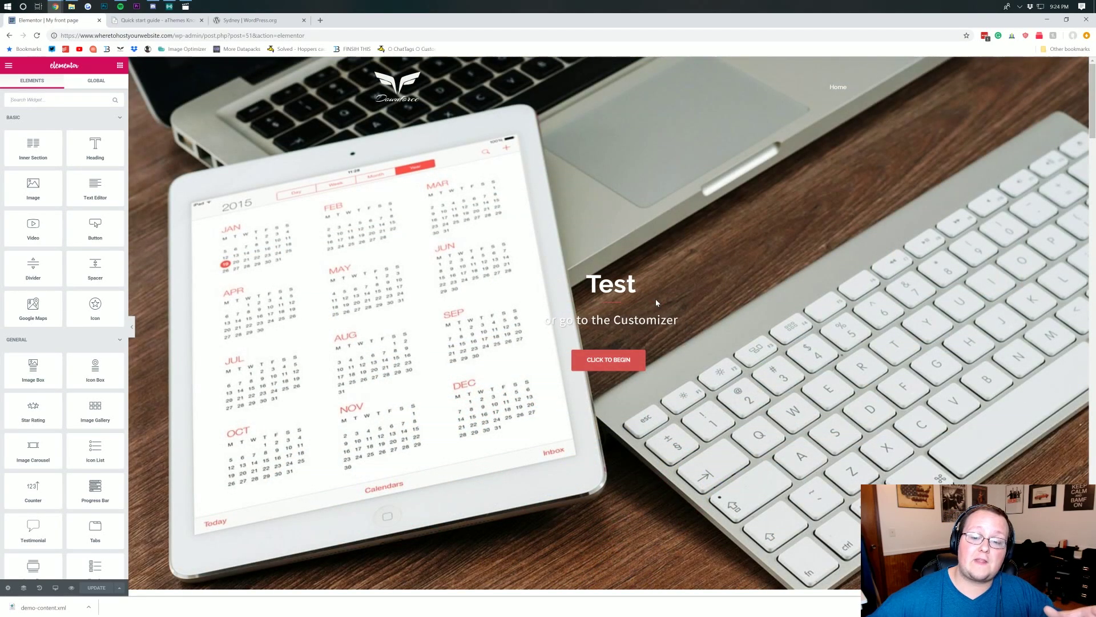
scroll(655, 299, "down", 2)
scroll(656, 303, "down", 5)
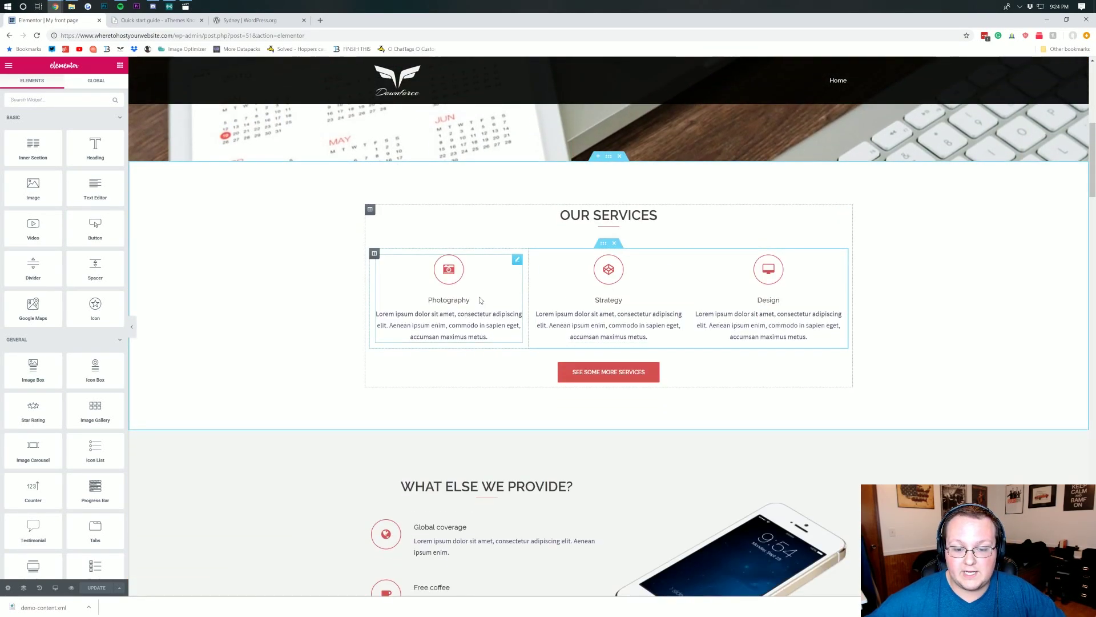
left_click(517, 260)
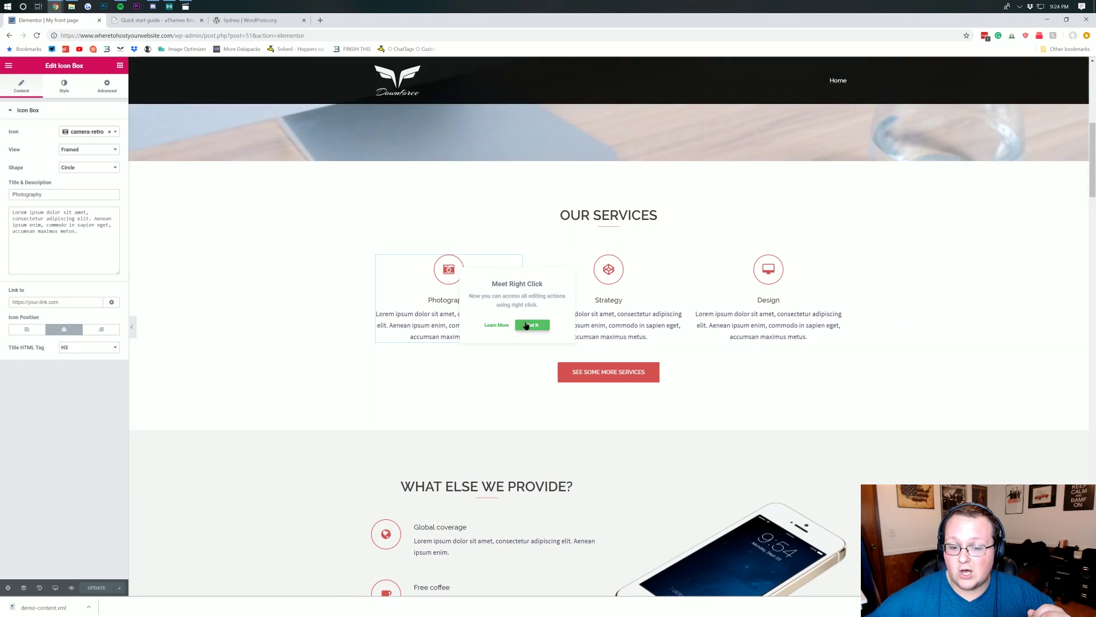
left_click(527, 325)
right_click(468, 314)
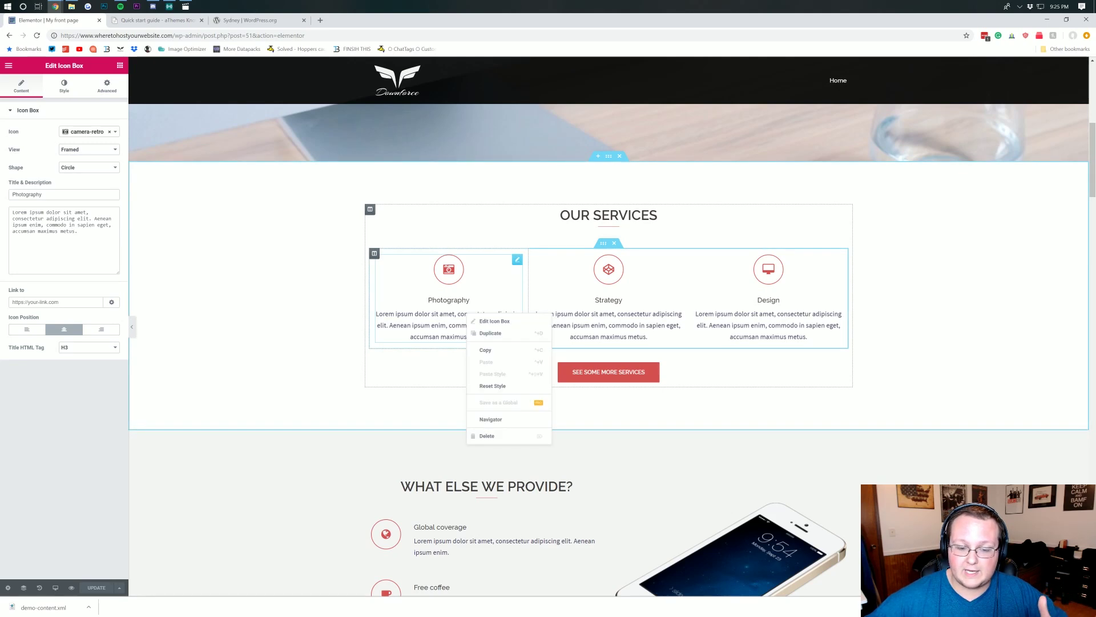
left_click(483, 322)
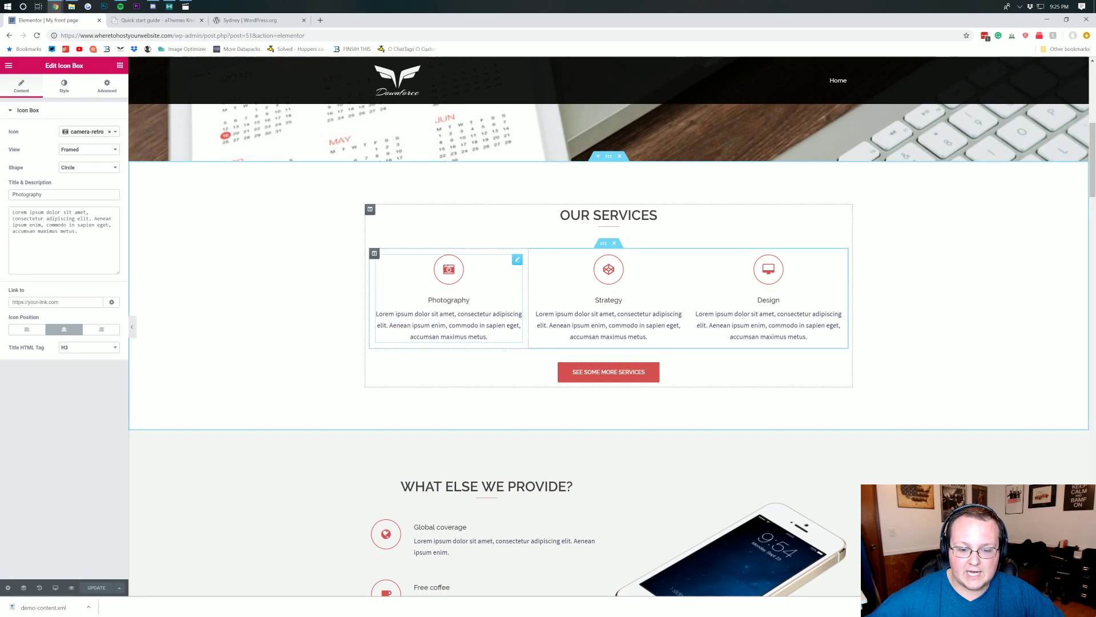
- Replace the Photography box's placeholder description with 'This our text.'
triple_click(474, 314)
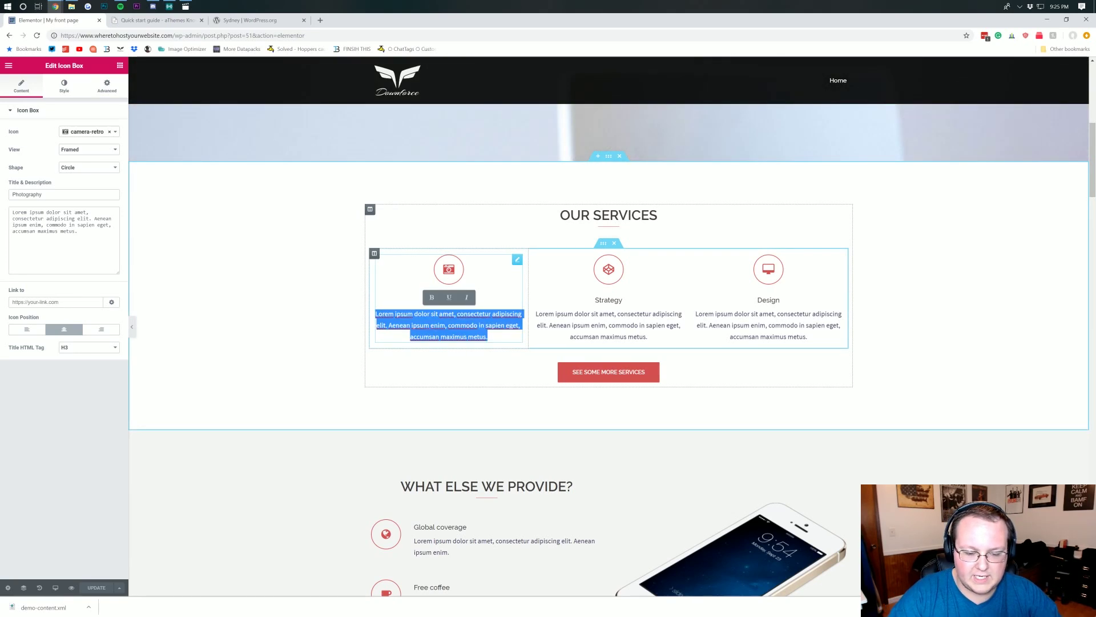
type("Thius")
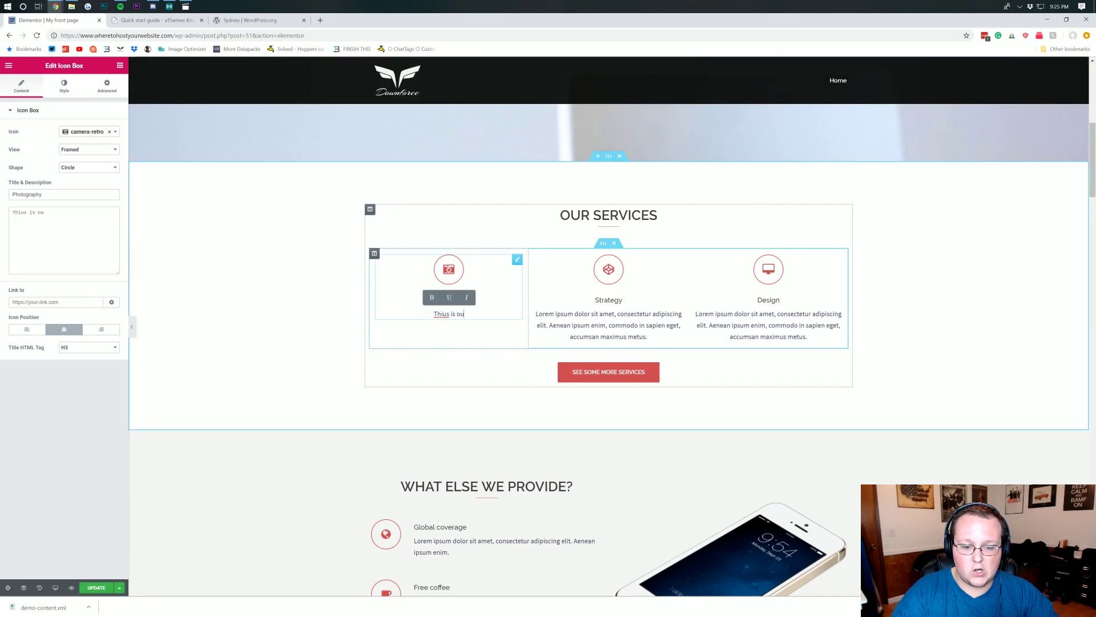
type(" is")
key("BackSpace")
key("BackSpace")
key("BackSpace")
key("BackSpace")
type("is")
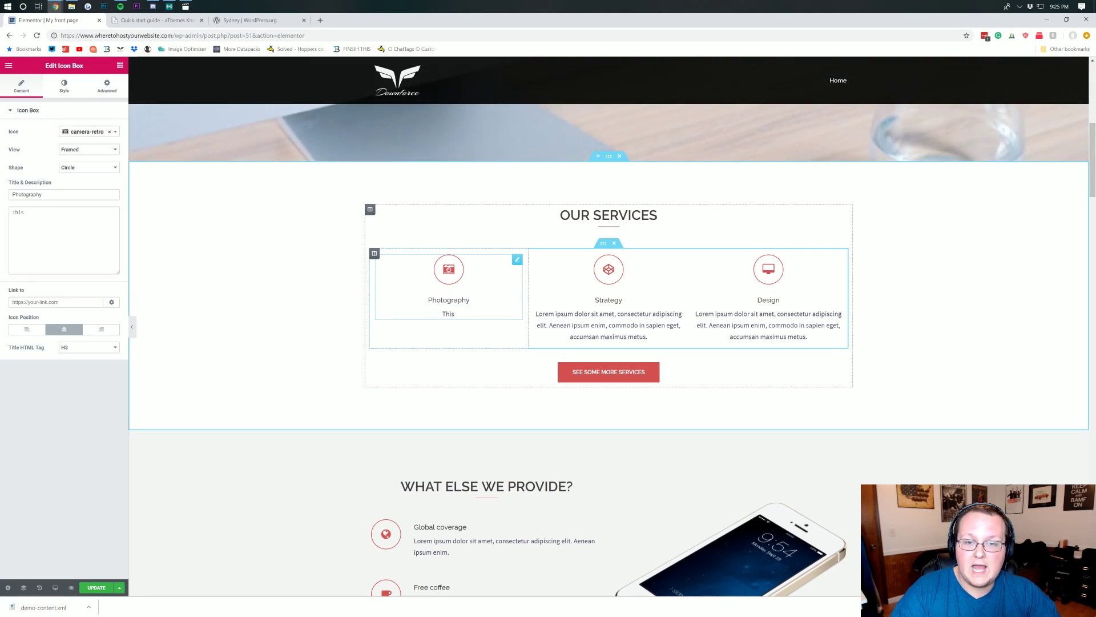
type(" our text.")
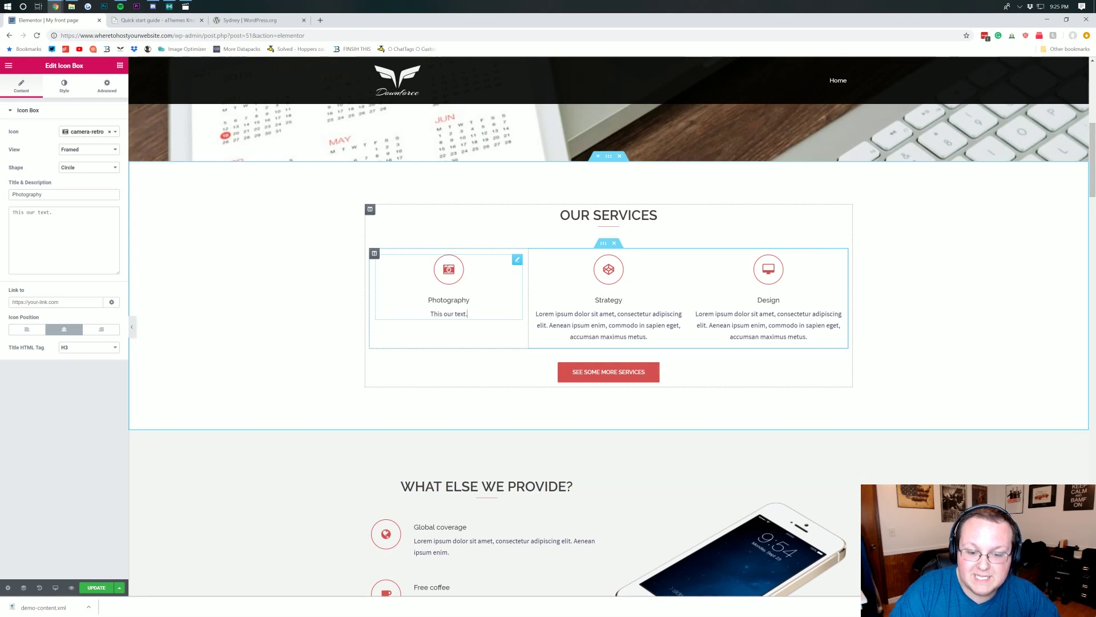
left_click(627, 372)
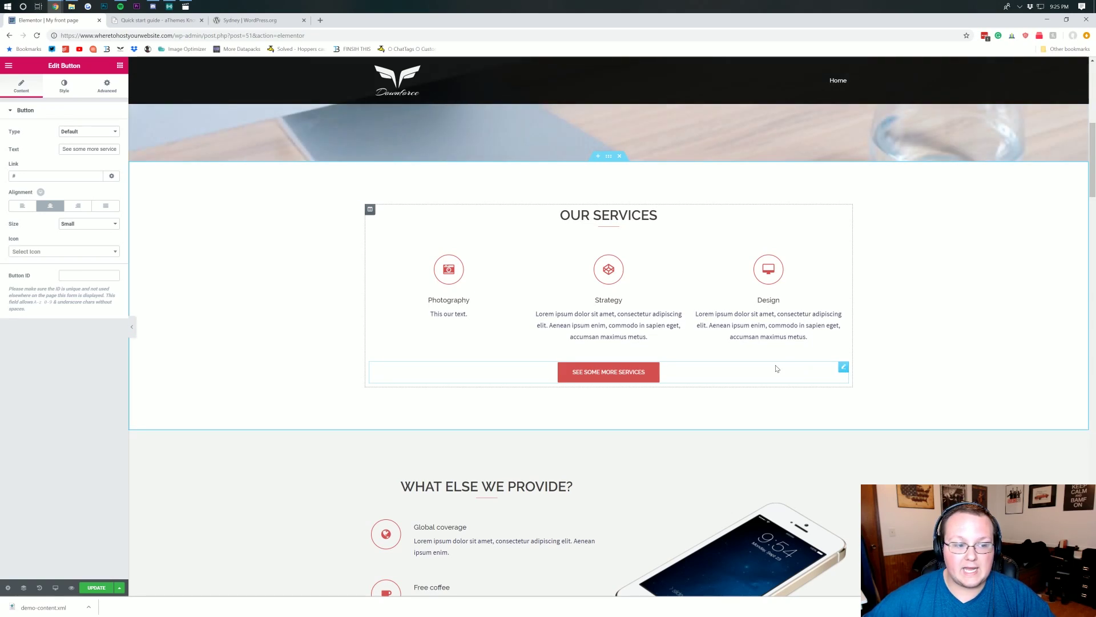
left_click(90, 253)
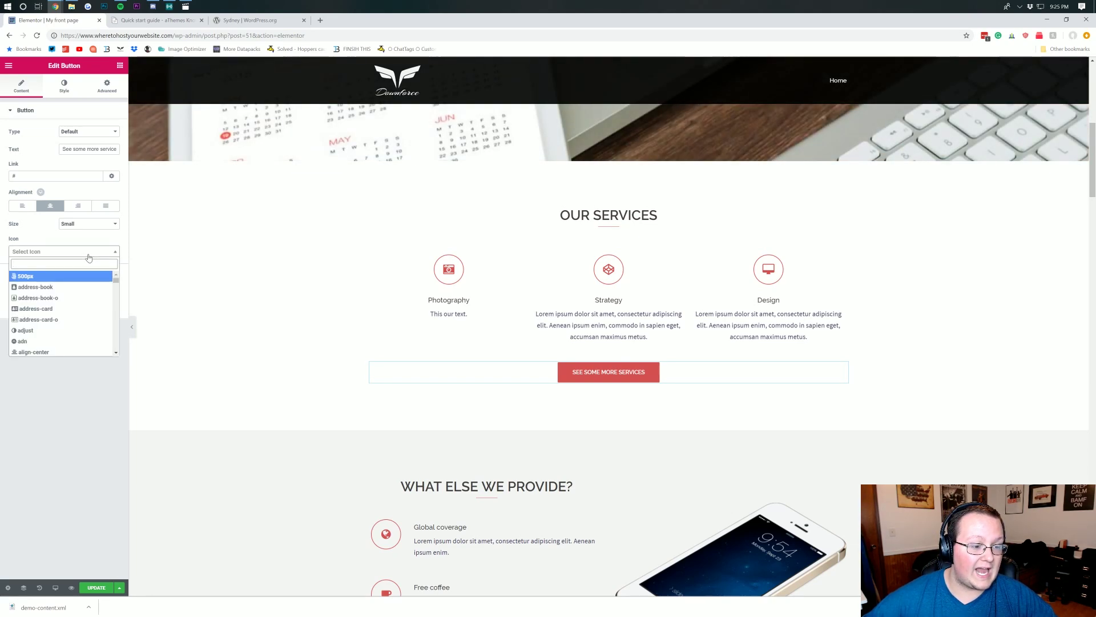
left_click(89, 255)
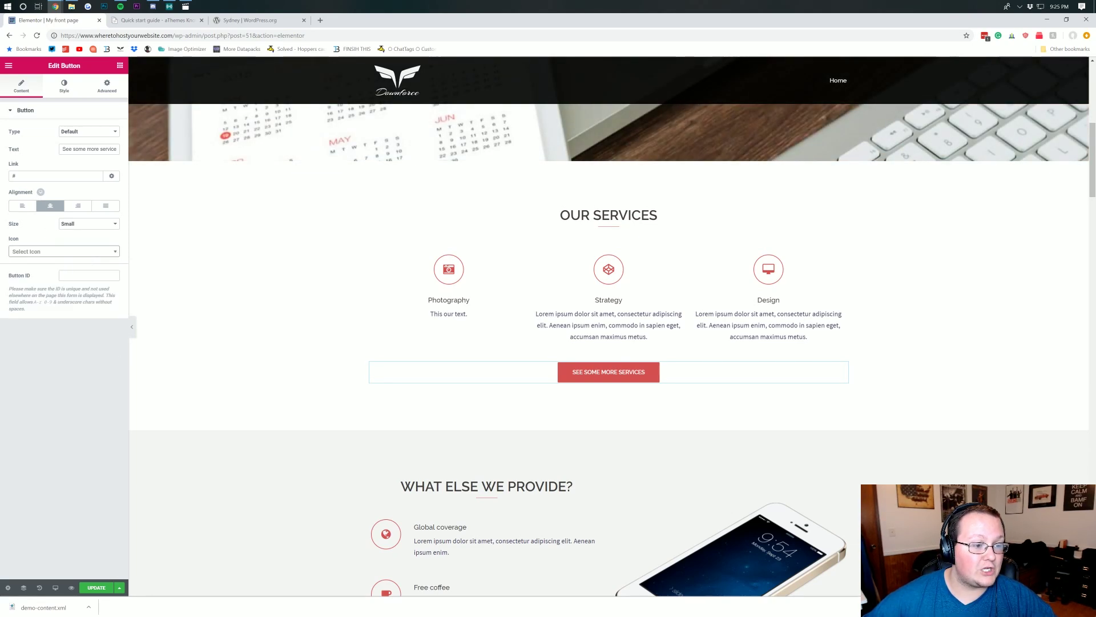
double_click(33, 174)
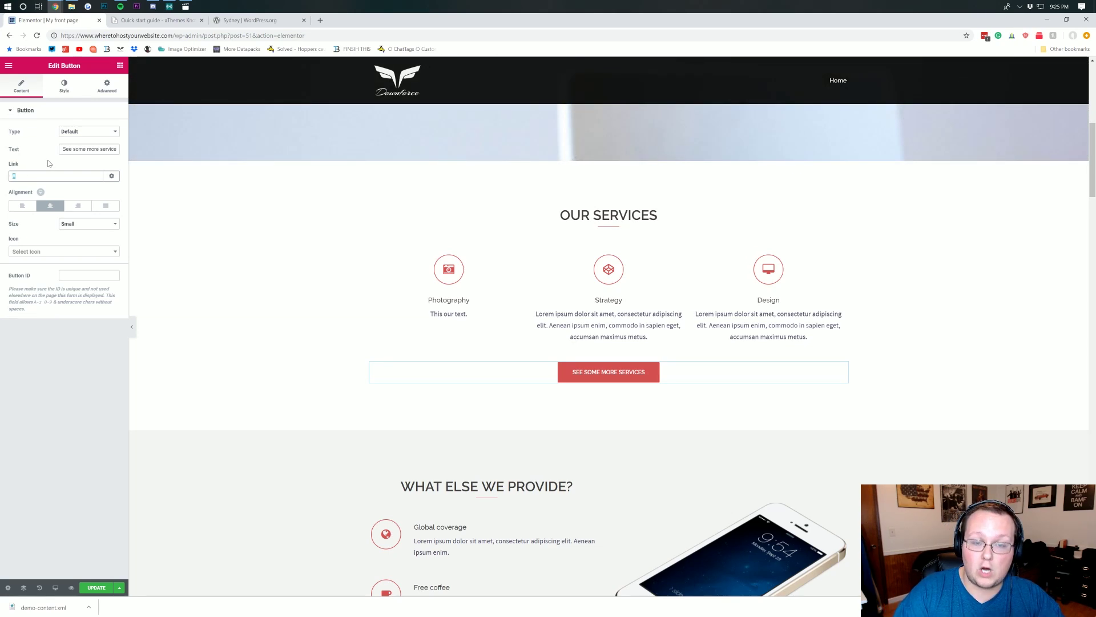
type("what")
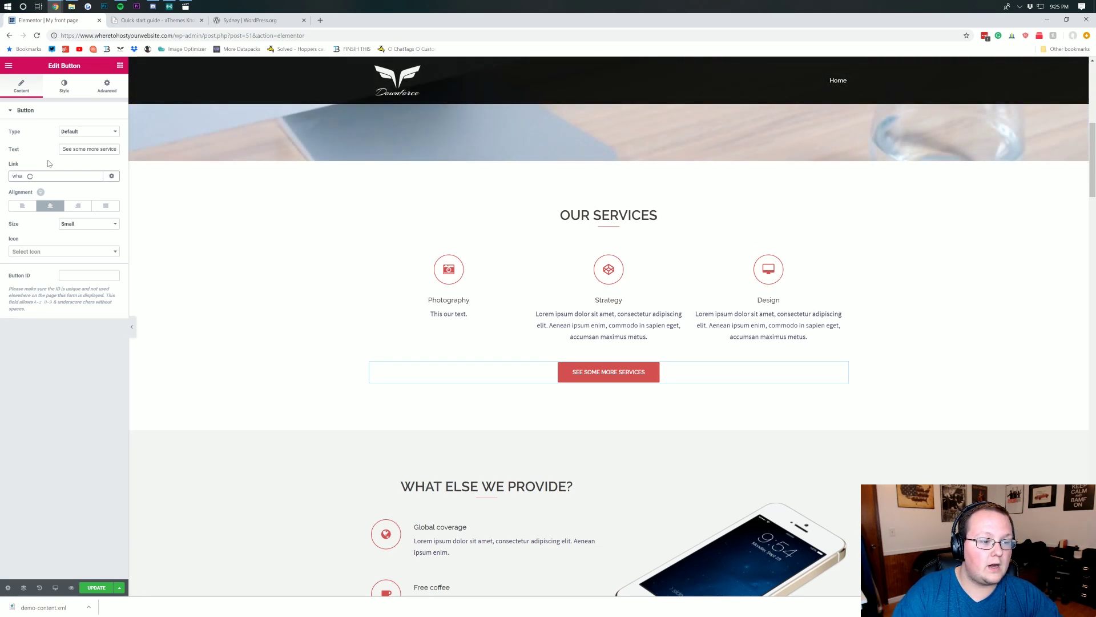
left_click(57, 187)
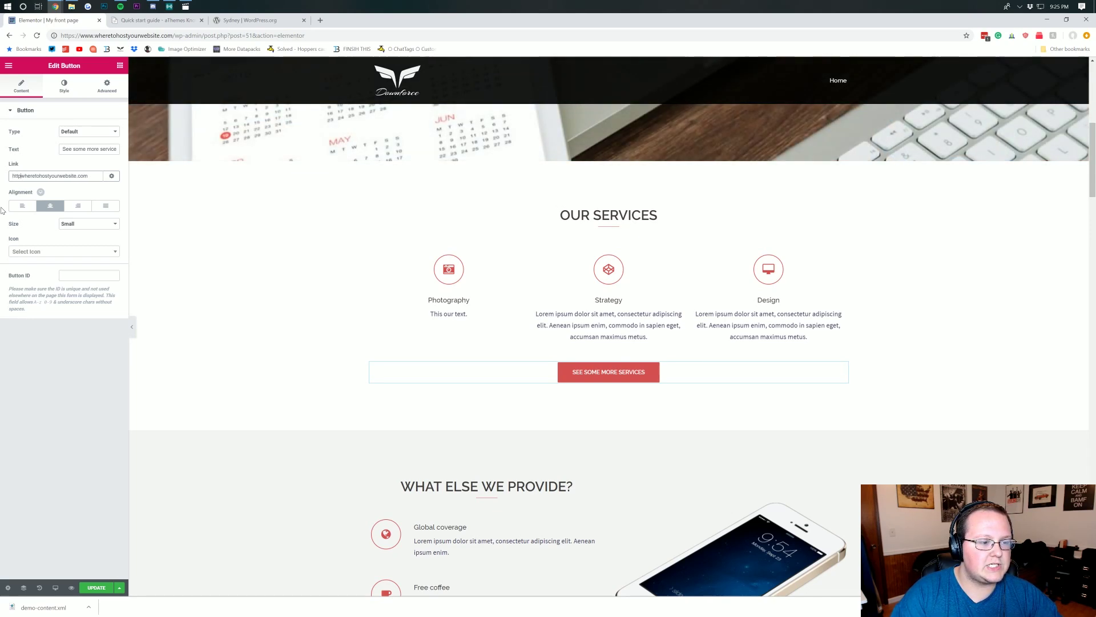
type("http://")
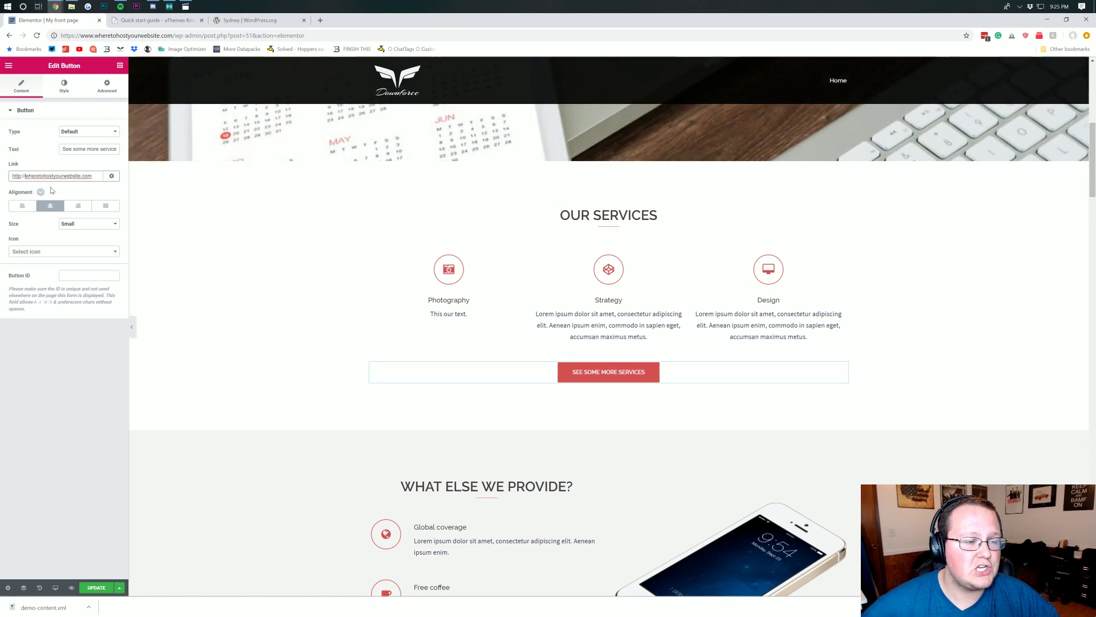
left_click(52, 190)
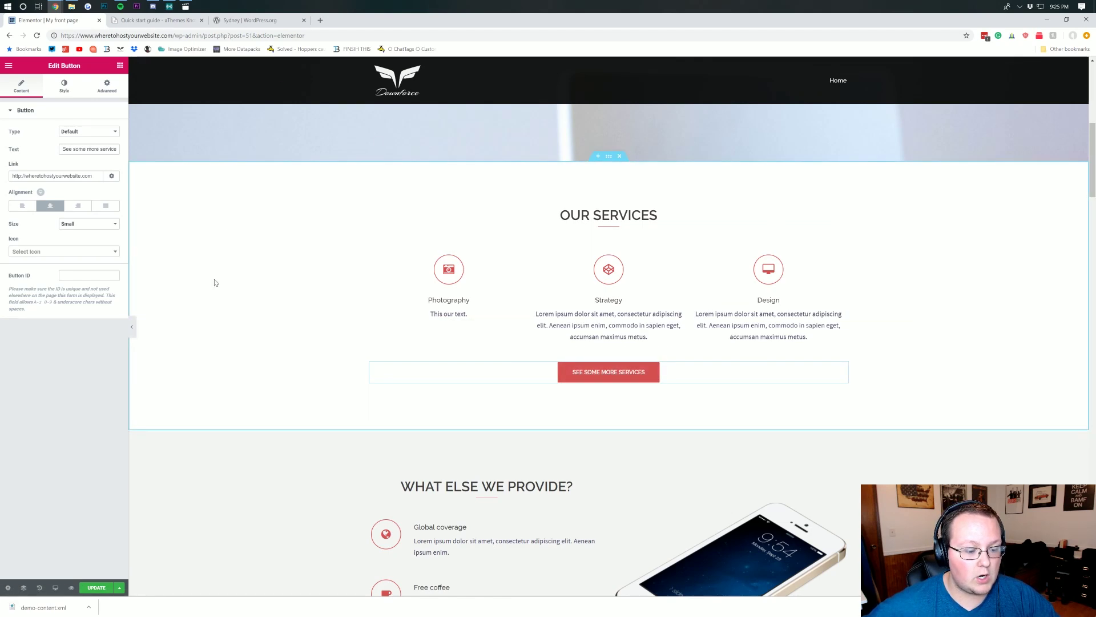
left_click(96, 588)
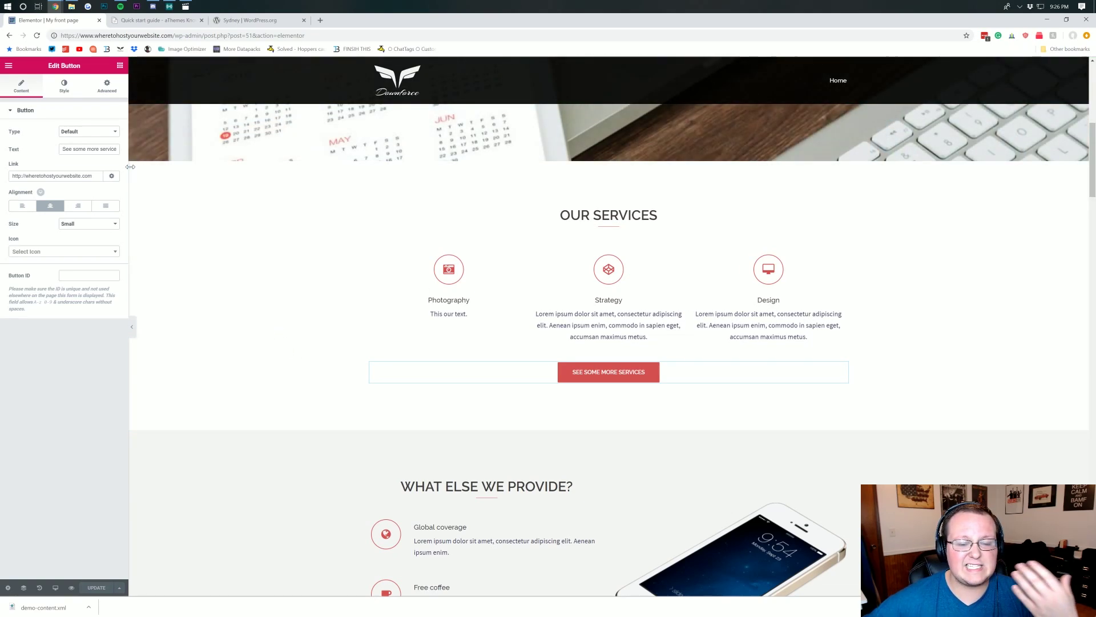
- Make the button's background colour light blue
left_click(64, 86)
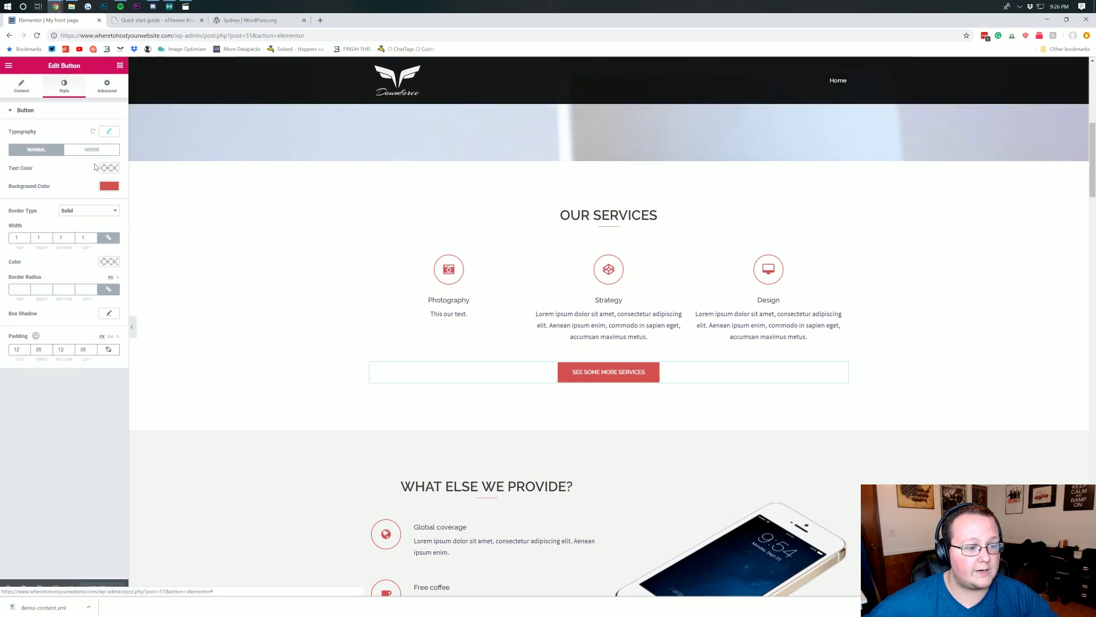
left_click(105, 186)
left_click_drag(48, 211, 54, 208)
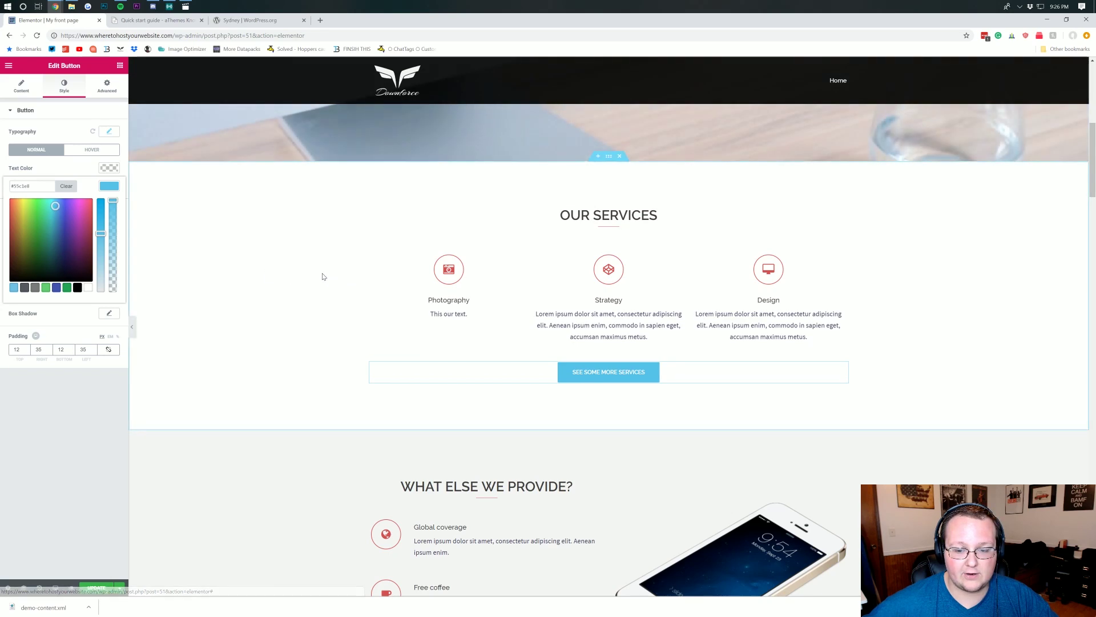
- Set the Photography icon's primary colour to a matching light blue
left_click(457, 281)
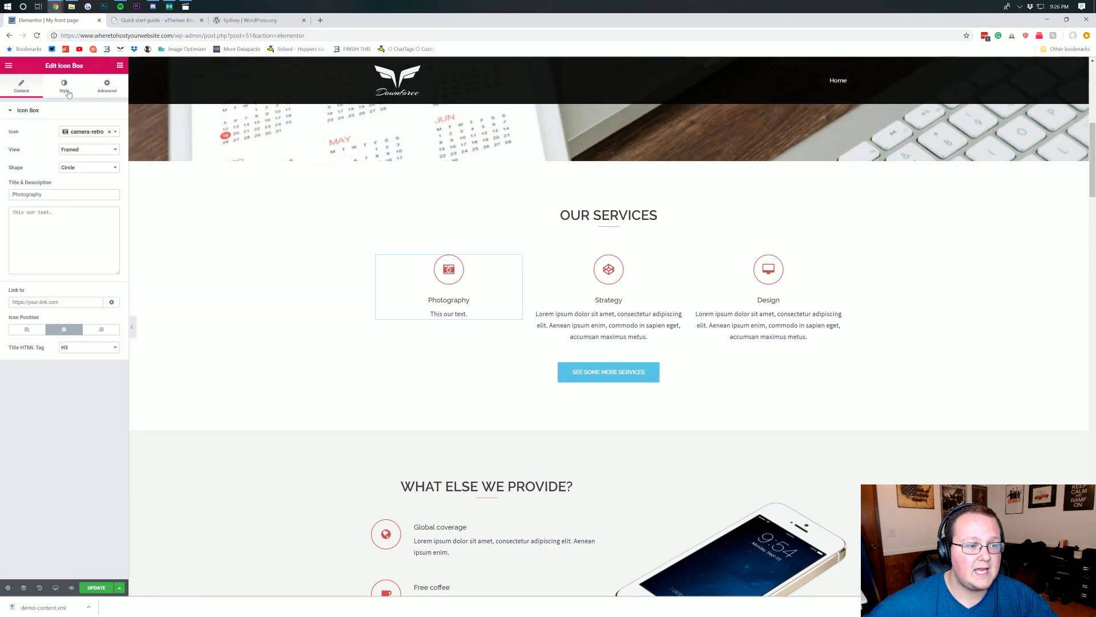
left_click(65, 86)
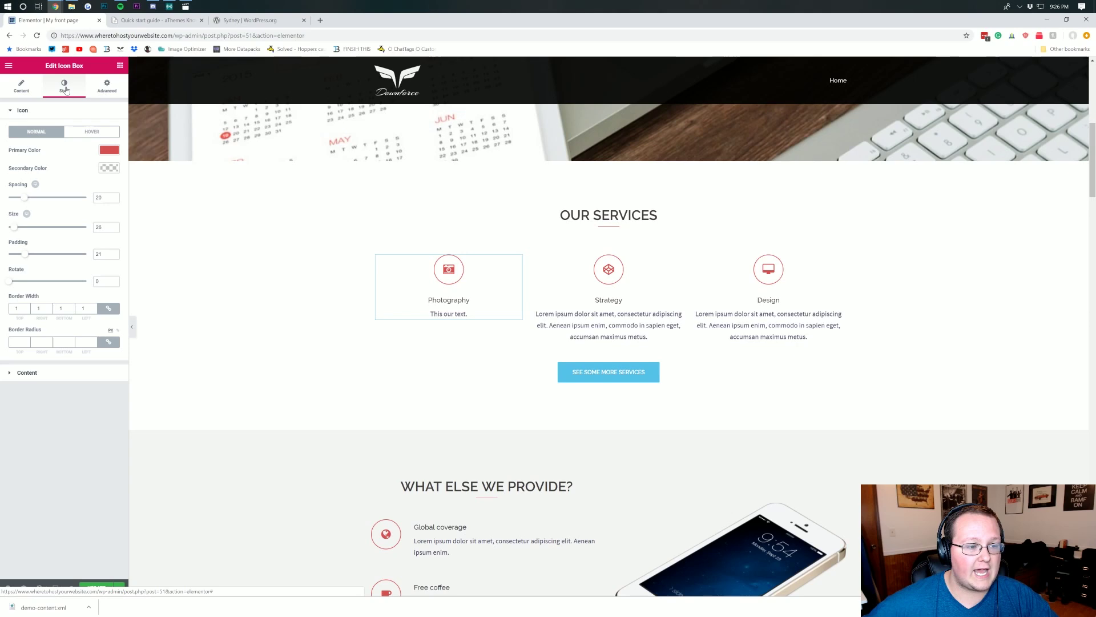
left_click(108, 149)
left_click(49, 166)
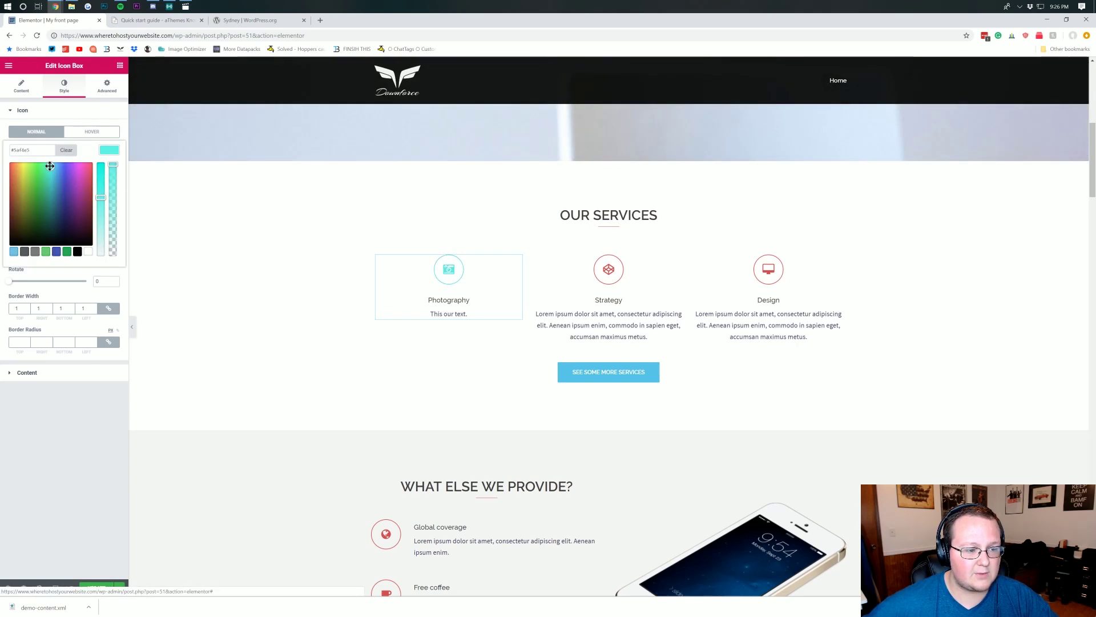
left_click_drag(50, 166, 52, 167)
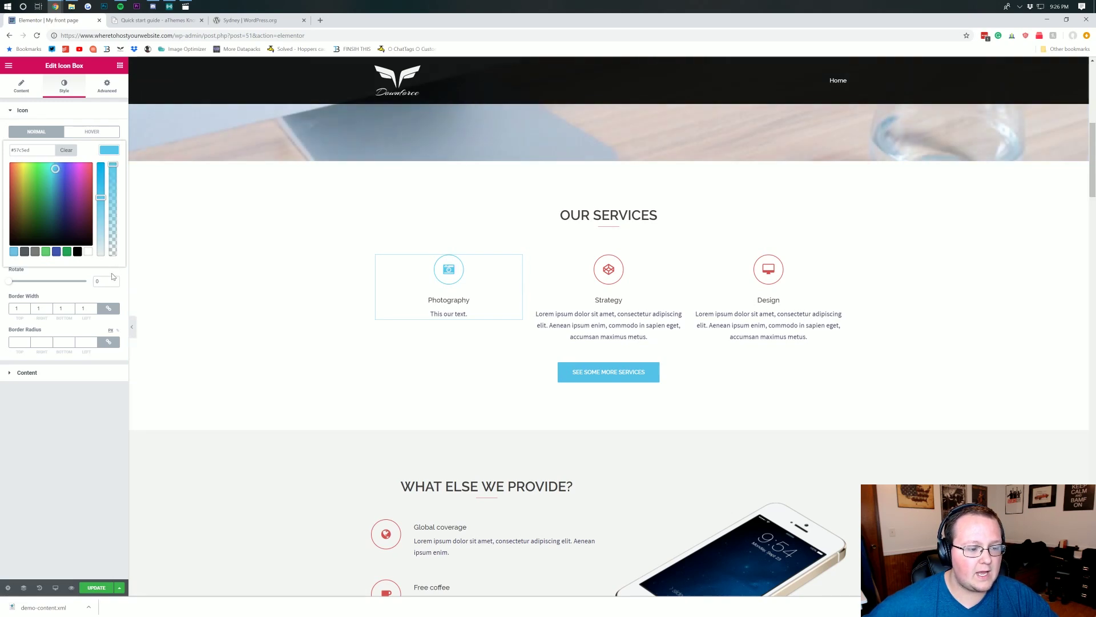
left_click(90, 426)
- Delete the Our Work portfolio section from the front page
scroll(498, 282, "down", 6)
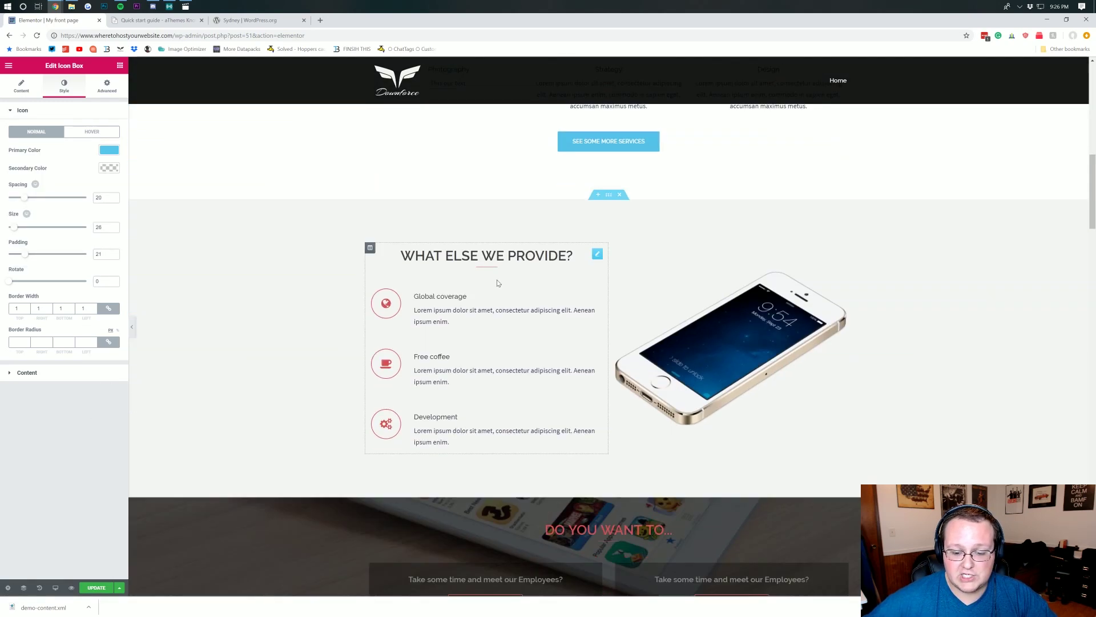
scroll(496, 282, "down", 6)
scroll(496, 282, "up", 6)
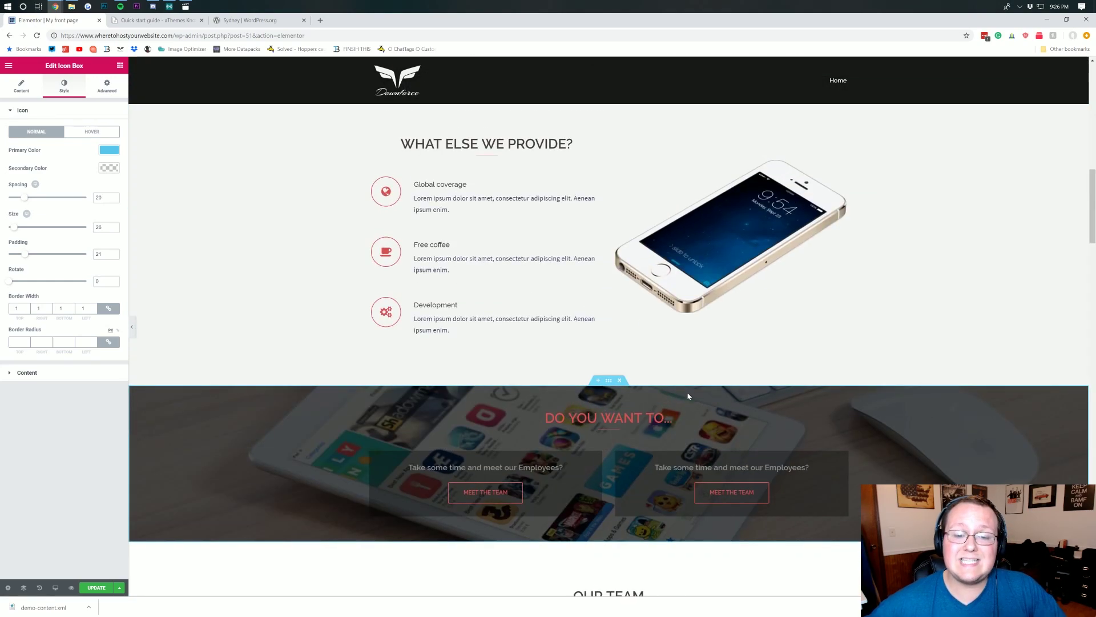
scroll(686, 389, "down", 9)
scroll(470, 276, "down", 5)
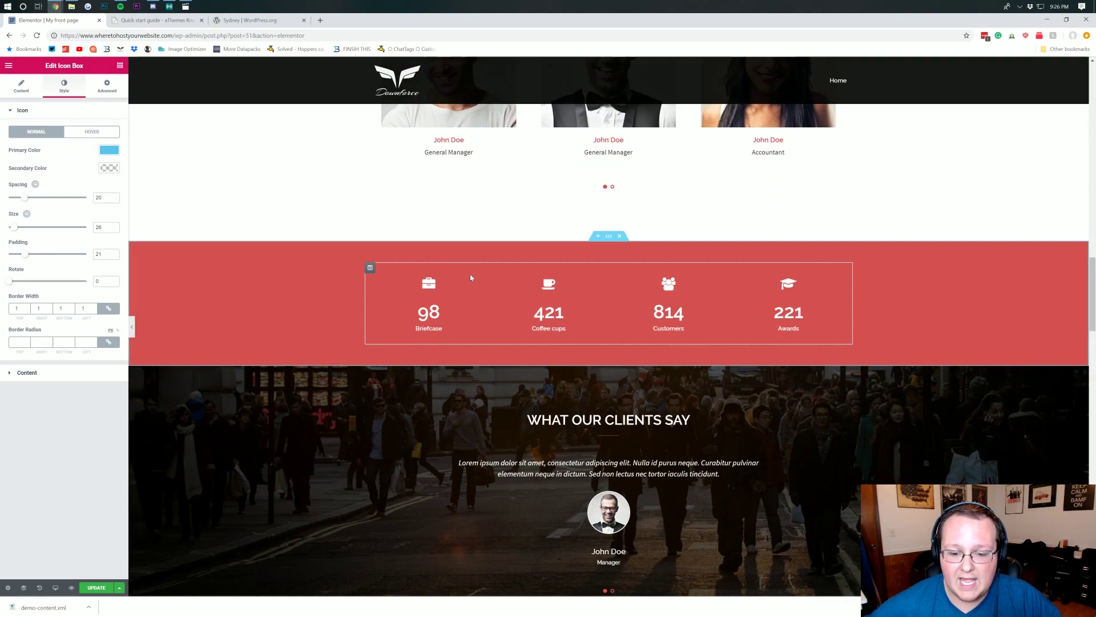
scroll(554, 288, "up", 1)
scroll(542, 284, "down", 8)
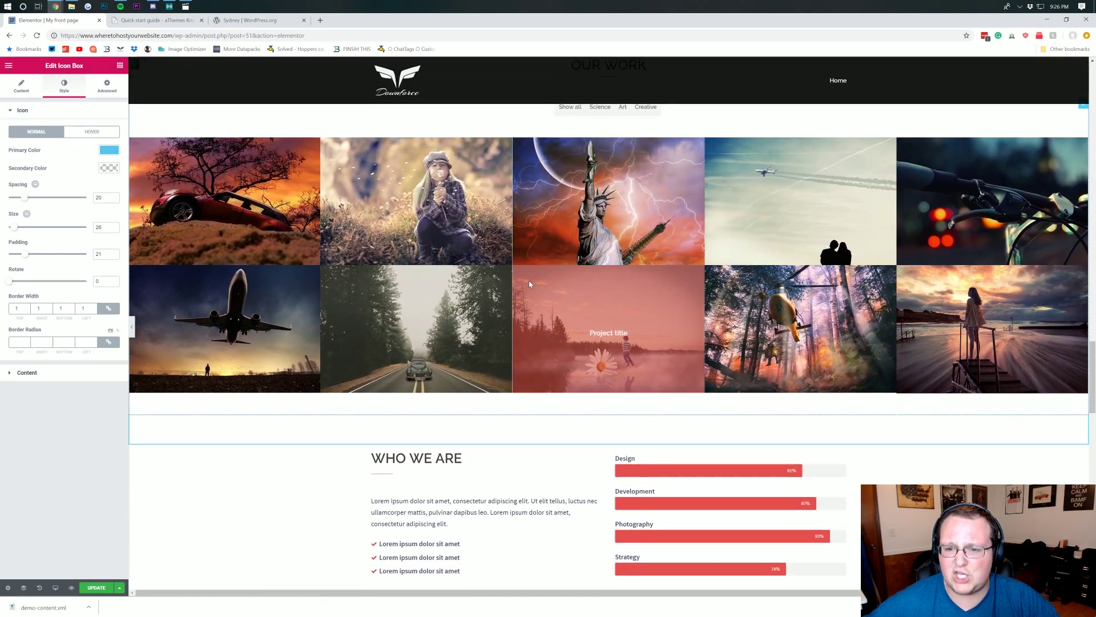
scroll(529, 280, "up", 3)
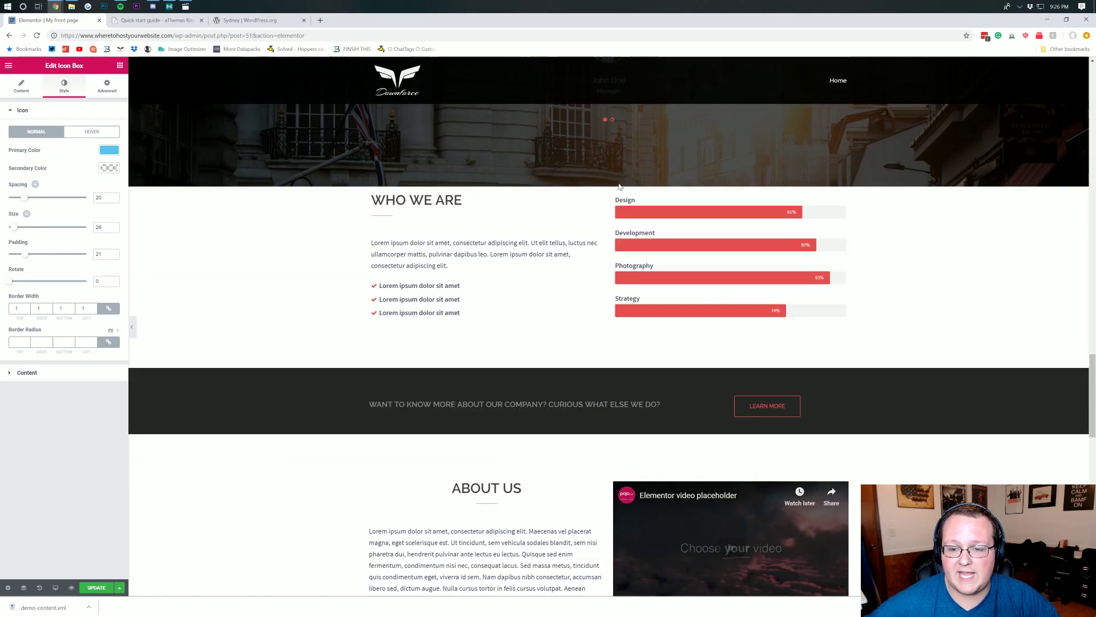
left_click(620, 182)
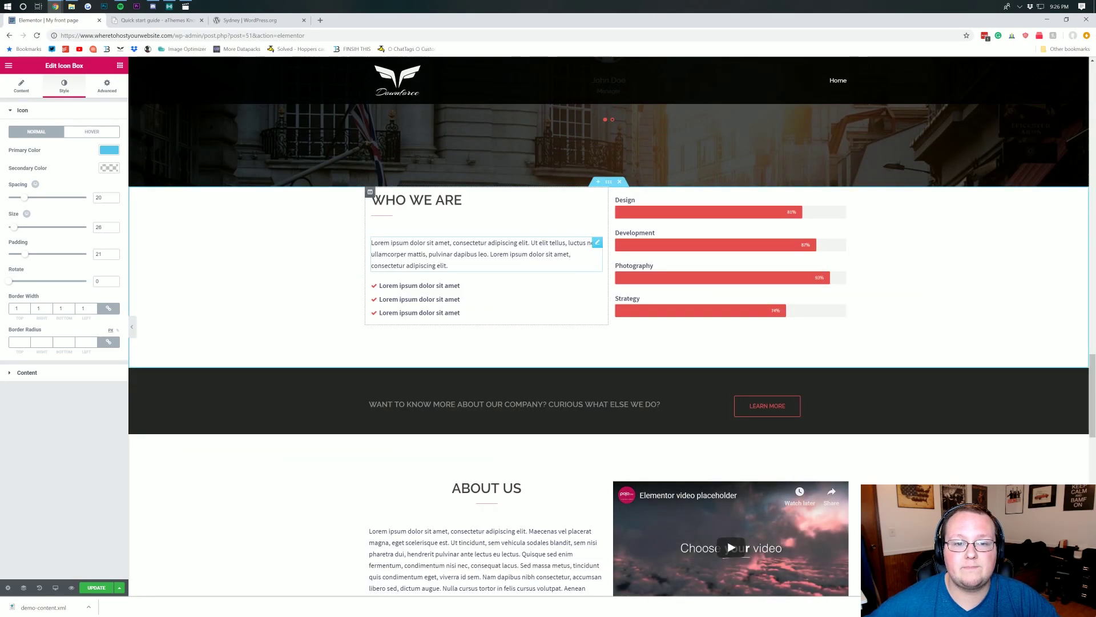
- Delete the client-logo row and the Latest News section
scroll(536, 243, "down", 7)
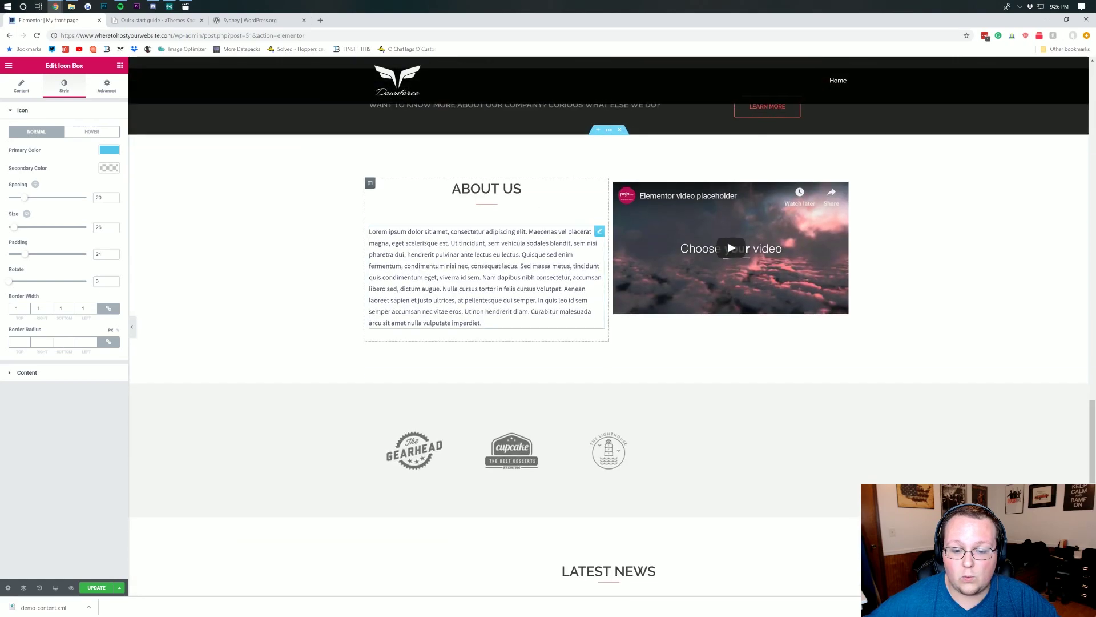
scroll(492, 252, "down", 5)
scroll(632, 215, "up", 2)
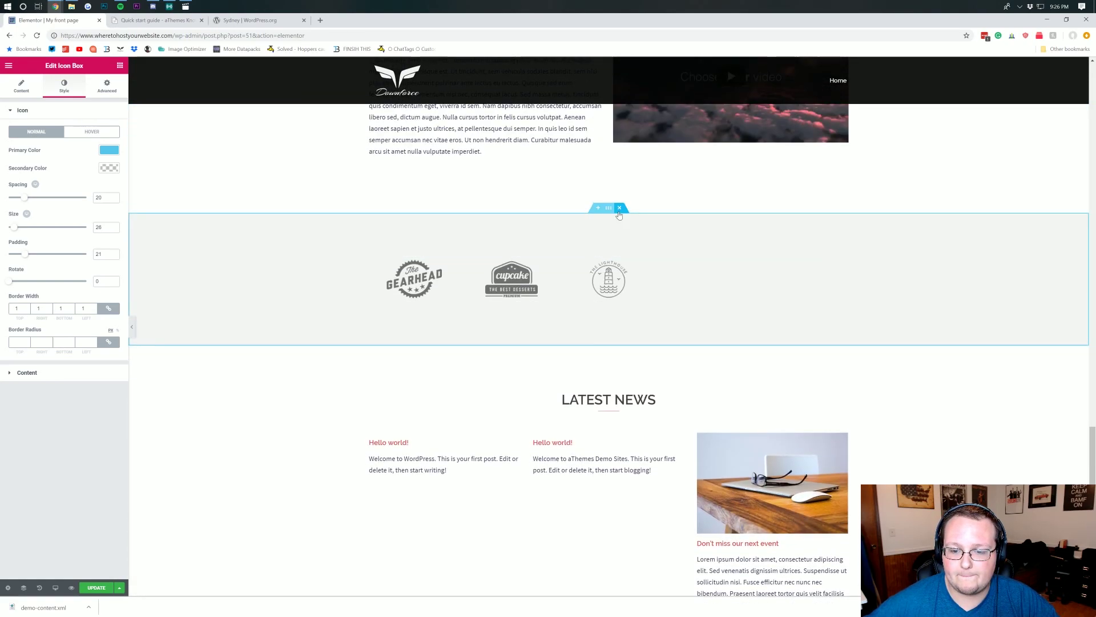
left_click(619, 213)
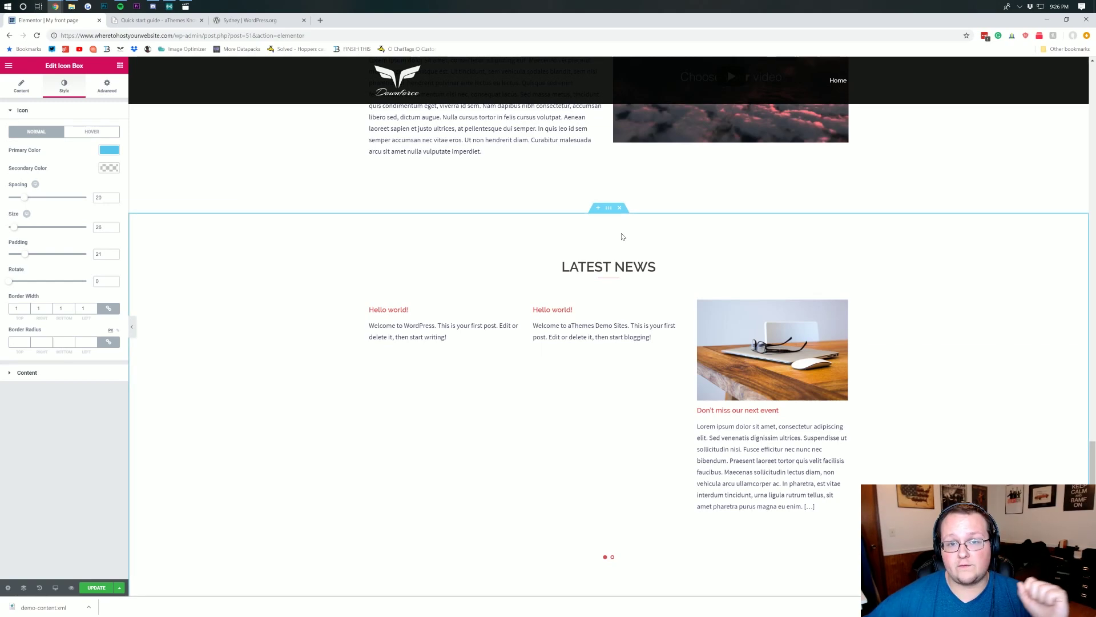
left_click(620, 209)
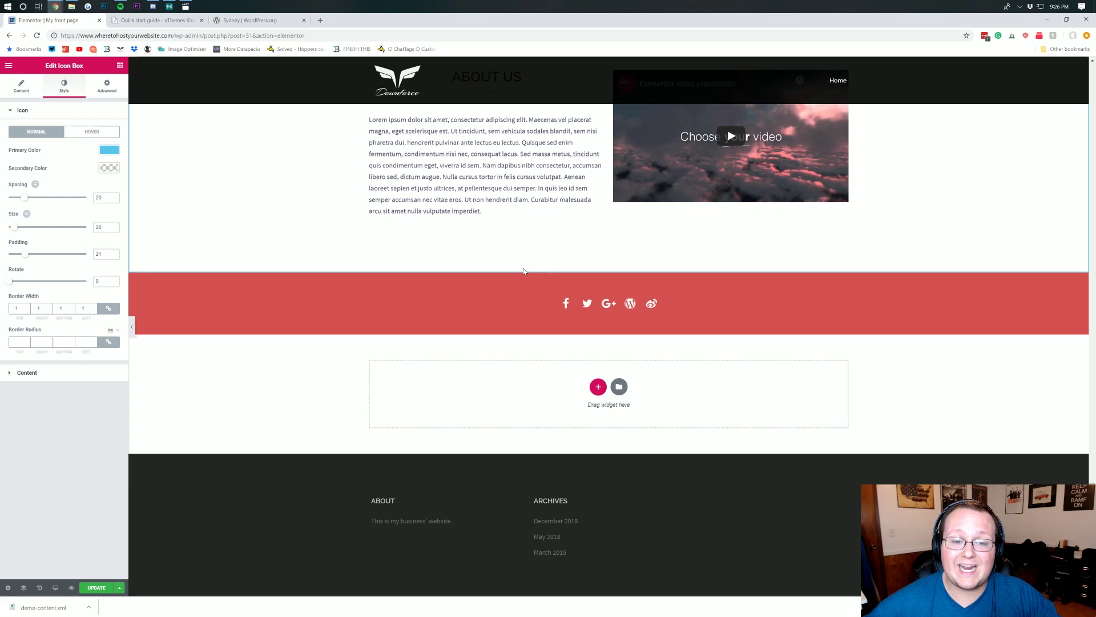
scroll(508, 311, "down", 1)
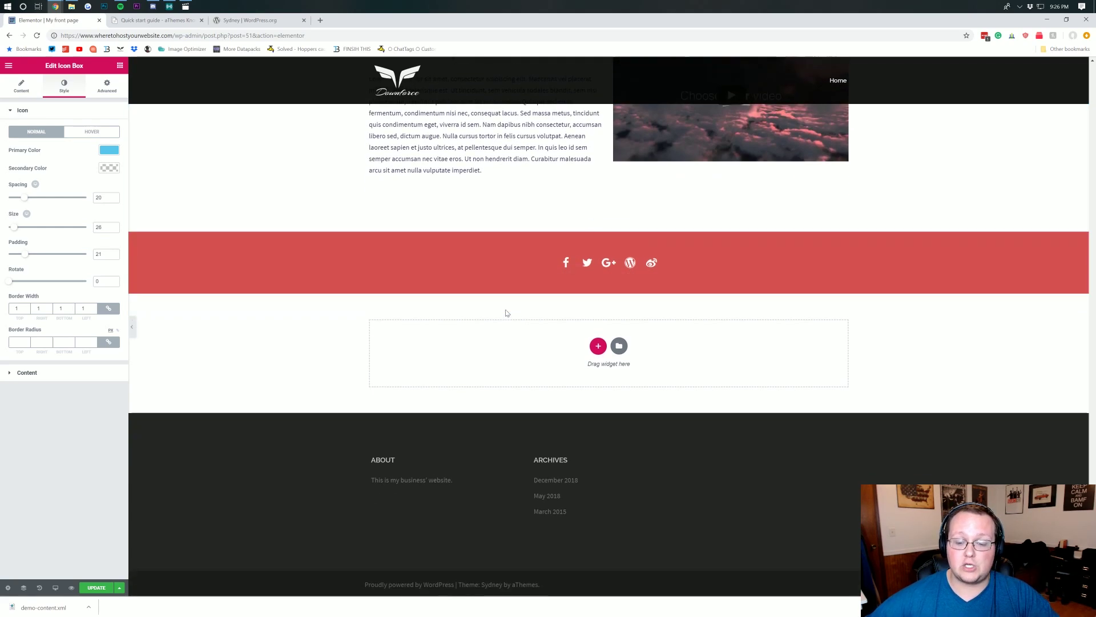
- Add a three-column section with a wider middle column below the red social-icons bar
left_click(598, 344)
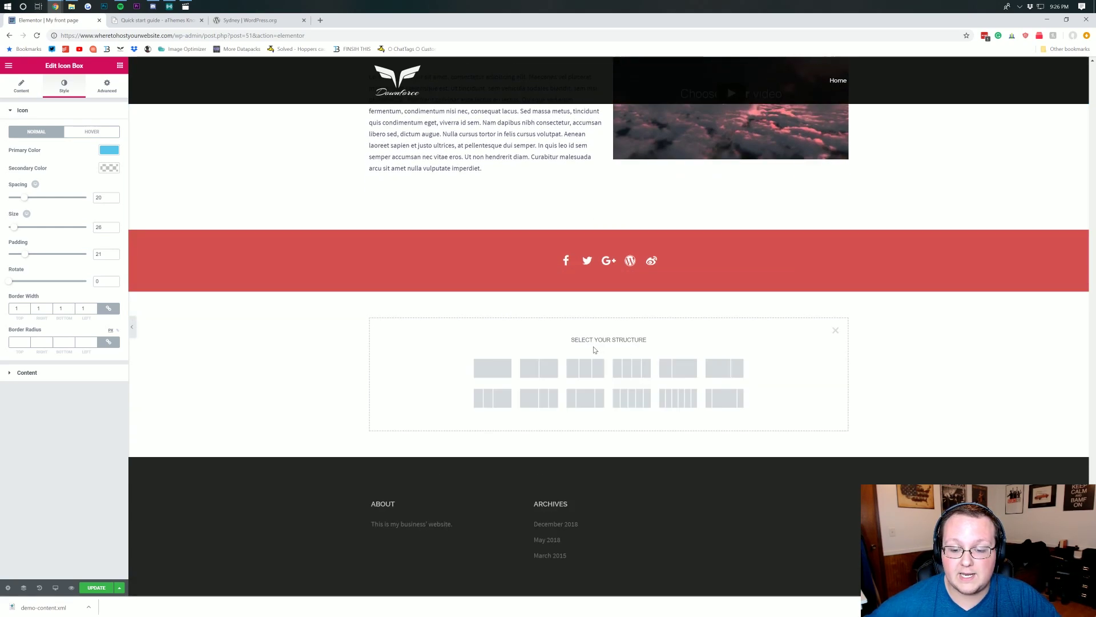
scroll(591, 351, "down", 1)
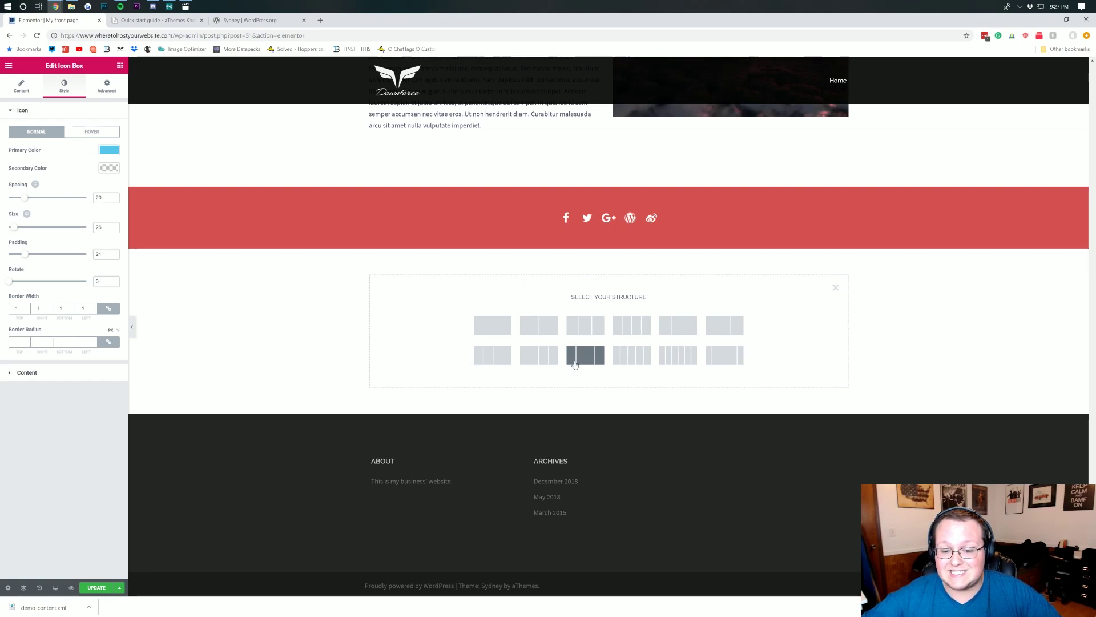
left_click(585, 355)
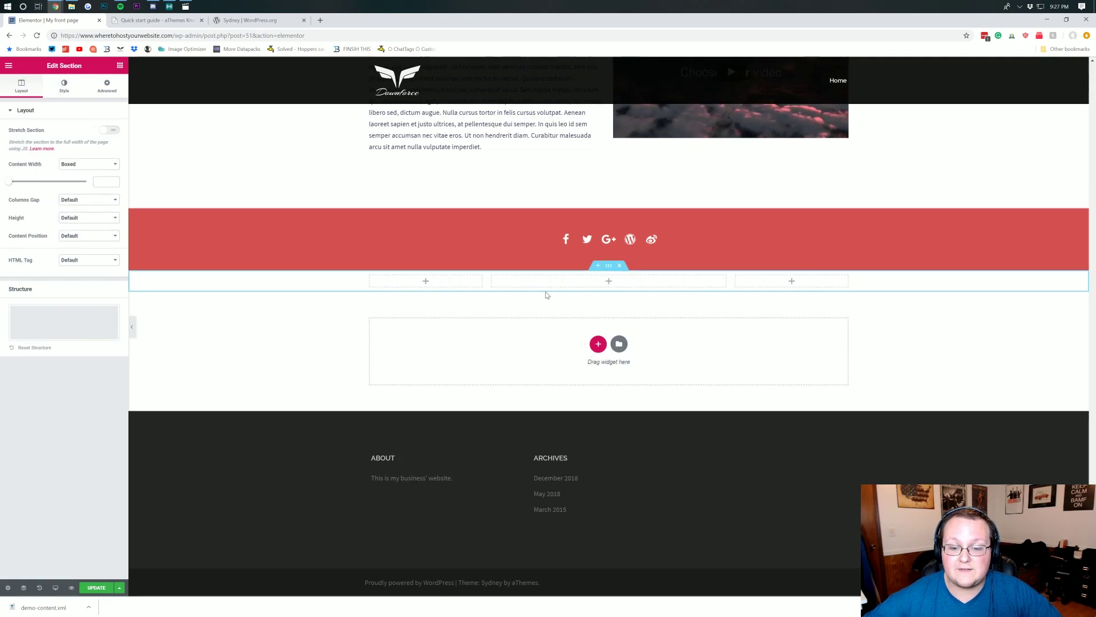
left_click(609, 283)
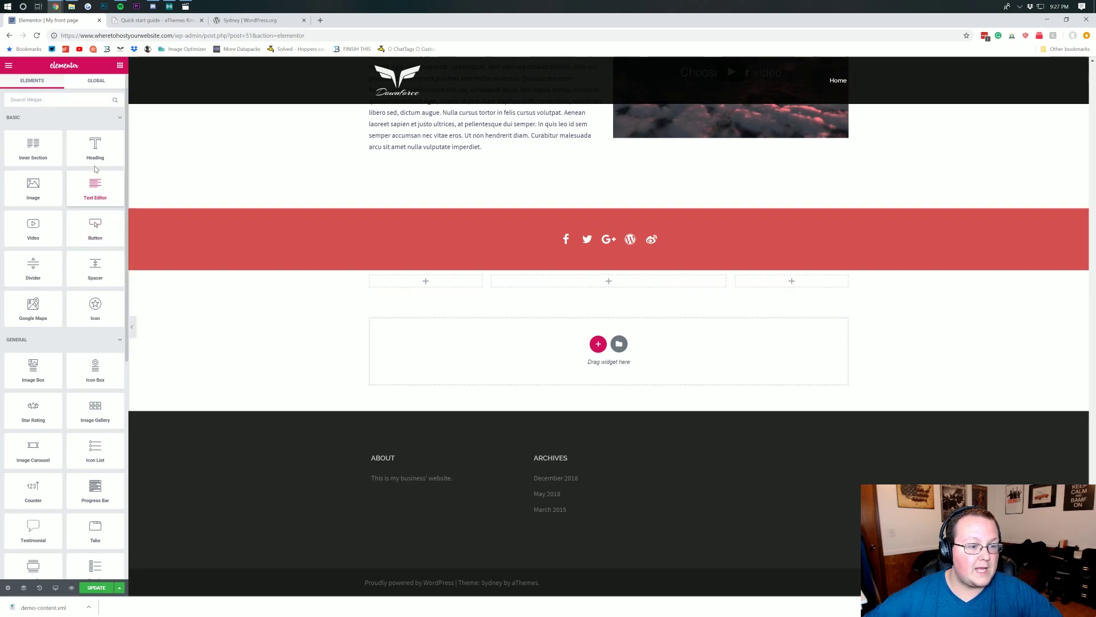
- Place an Image widget in the middle column showing the iMac desk photo from the Media Library
left_click_drag(44, 186, 610, 284)
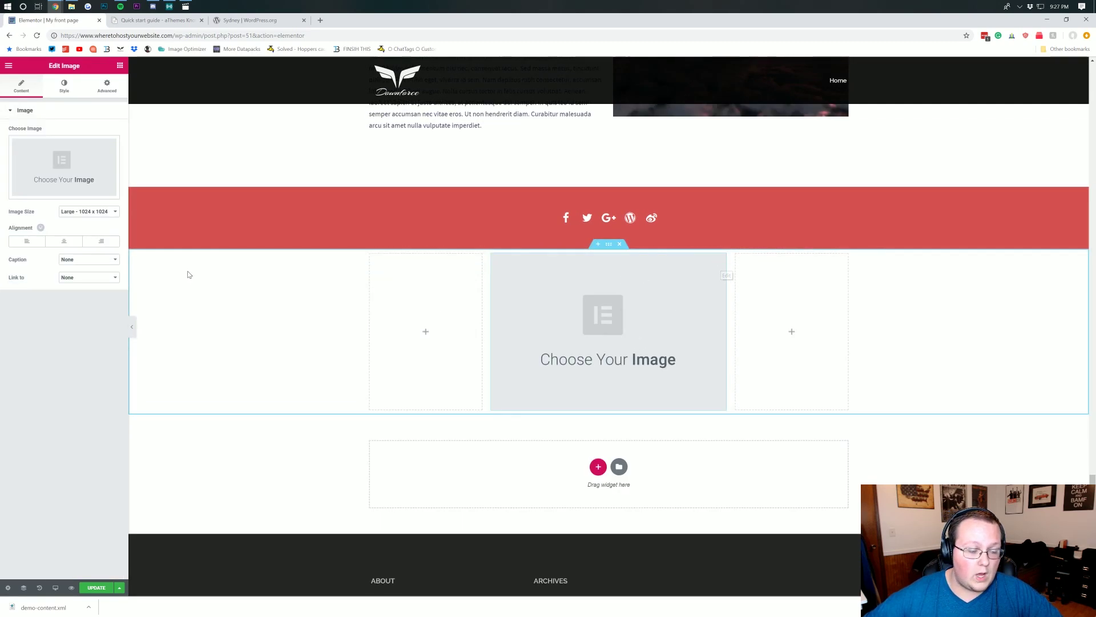
left_click(83, 161)
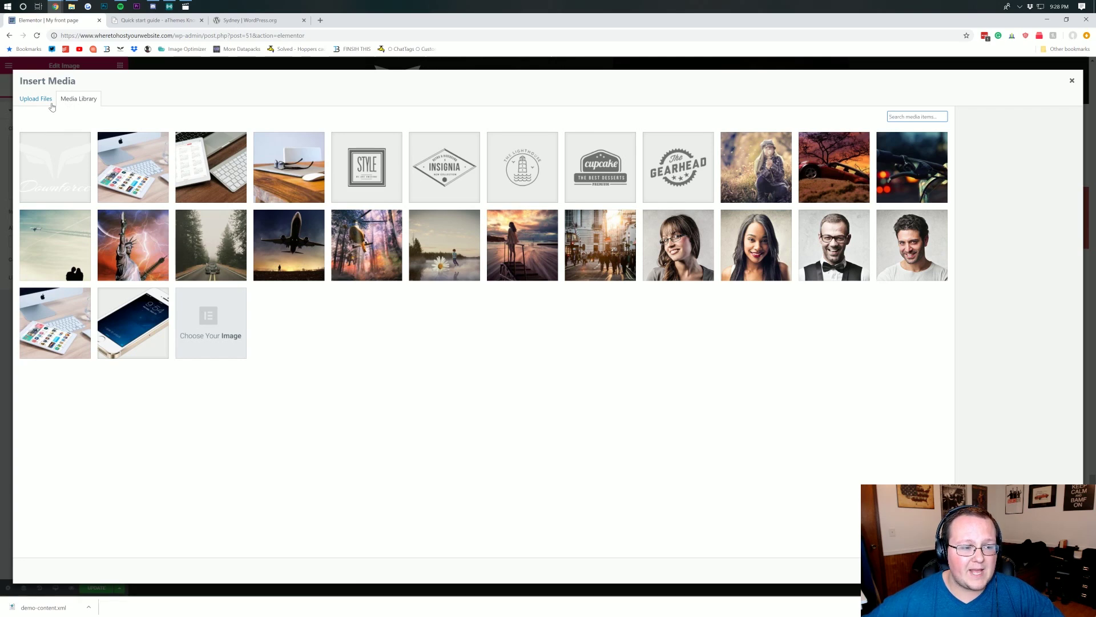
left_click(41, 103)
left_click(79, 101)
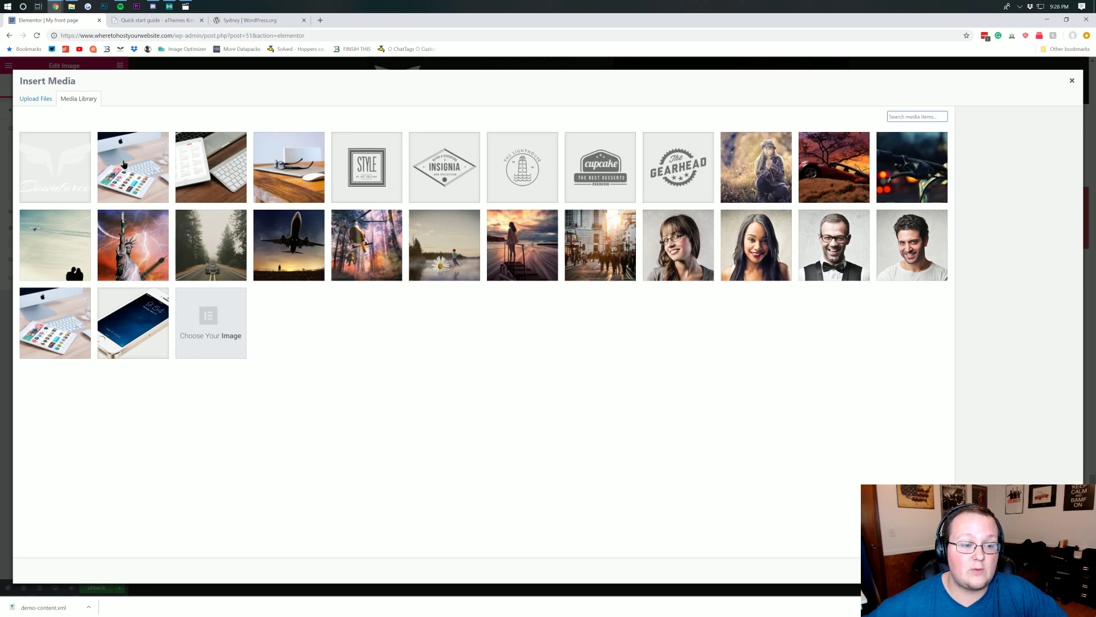
left_click(124, 163)
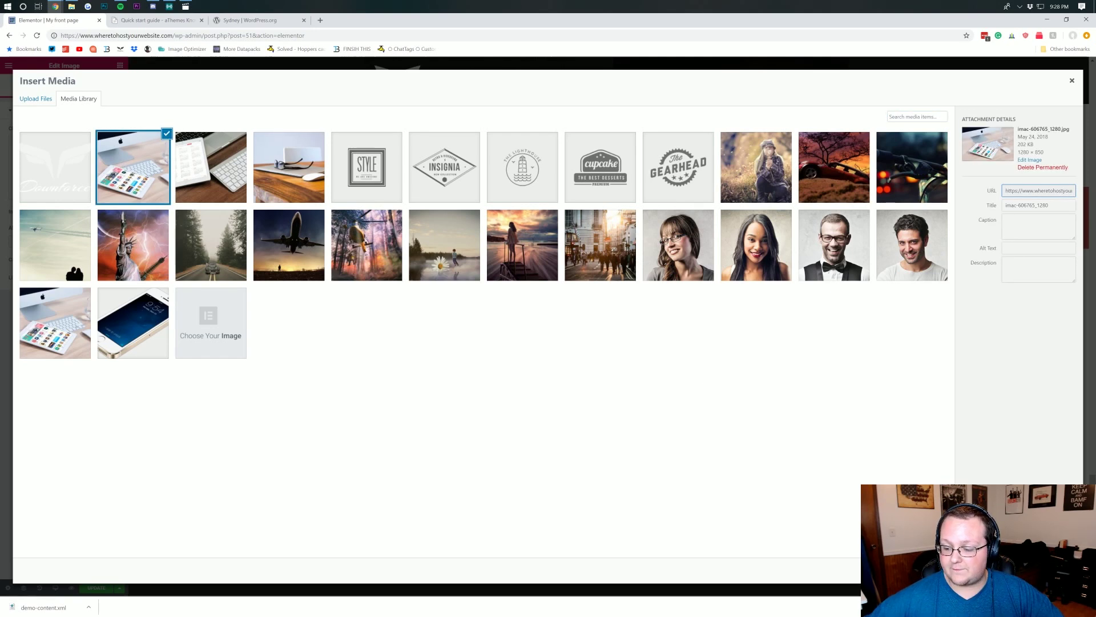
left_click(1045, 570)
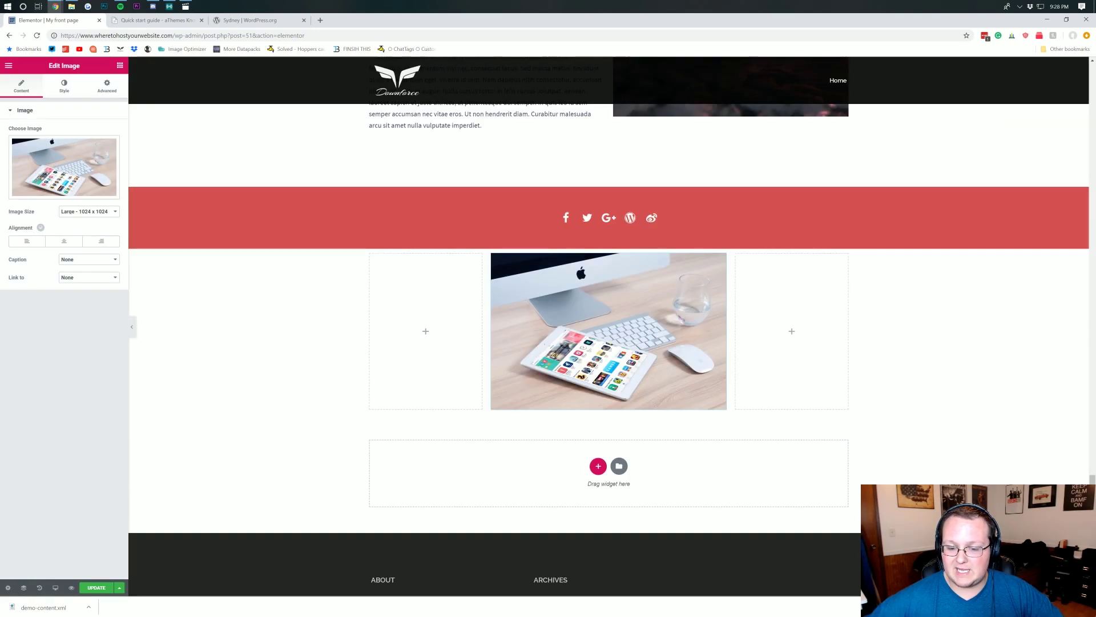
left_click(427, 336)
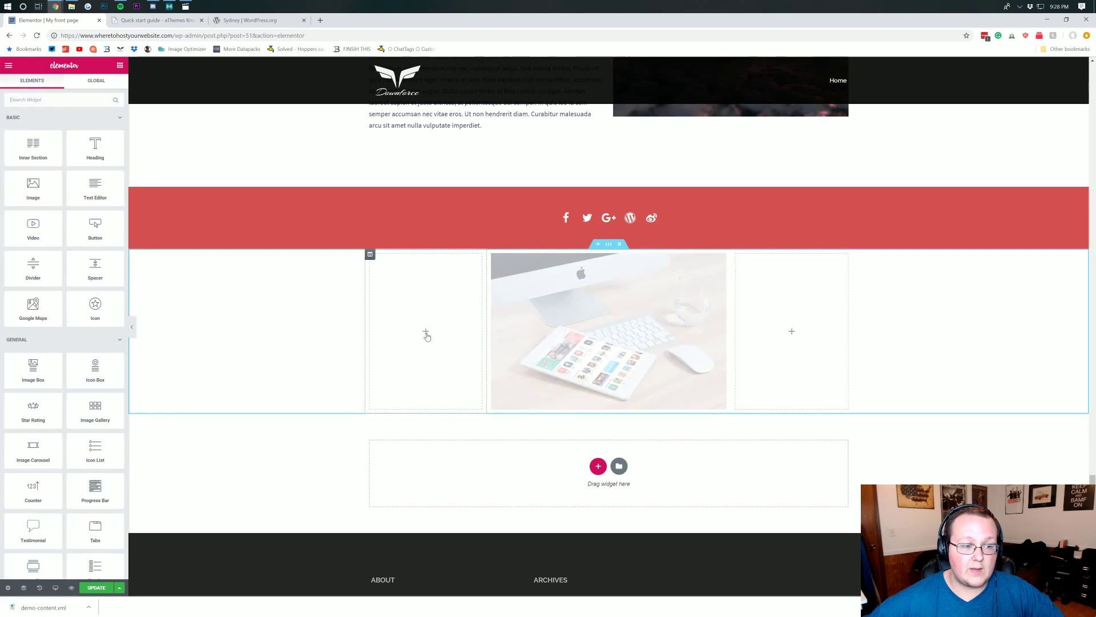
- Add a heading reading 'What's Up' to the left column
left_click_drag(93, 138, 400, 292)
triple_click(399, 289)
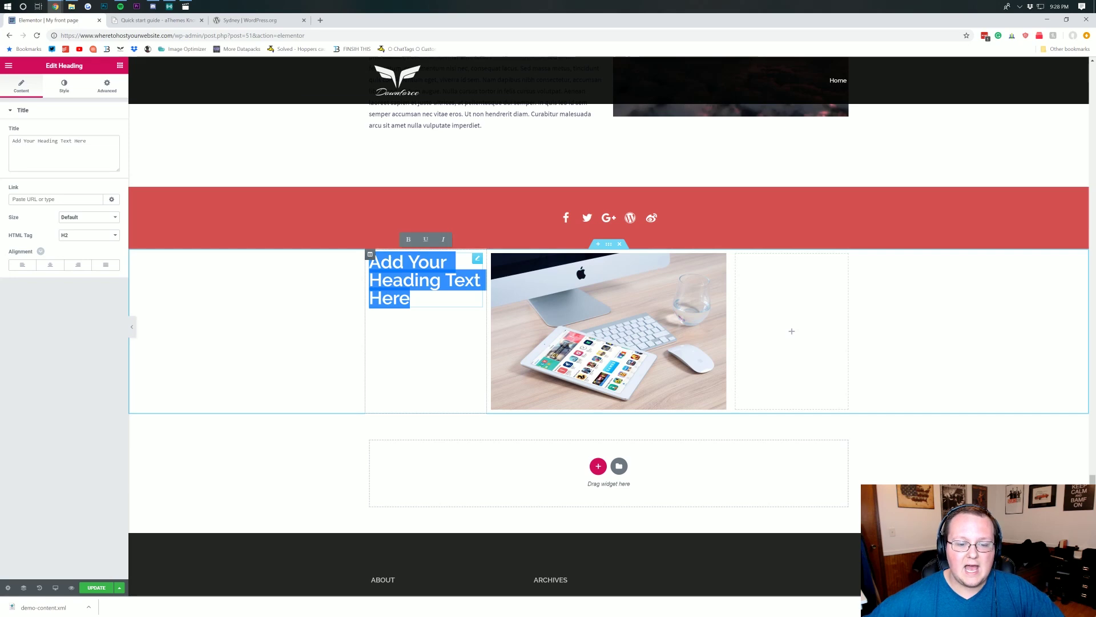
type("What's UP")
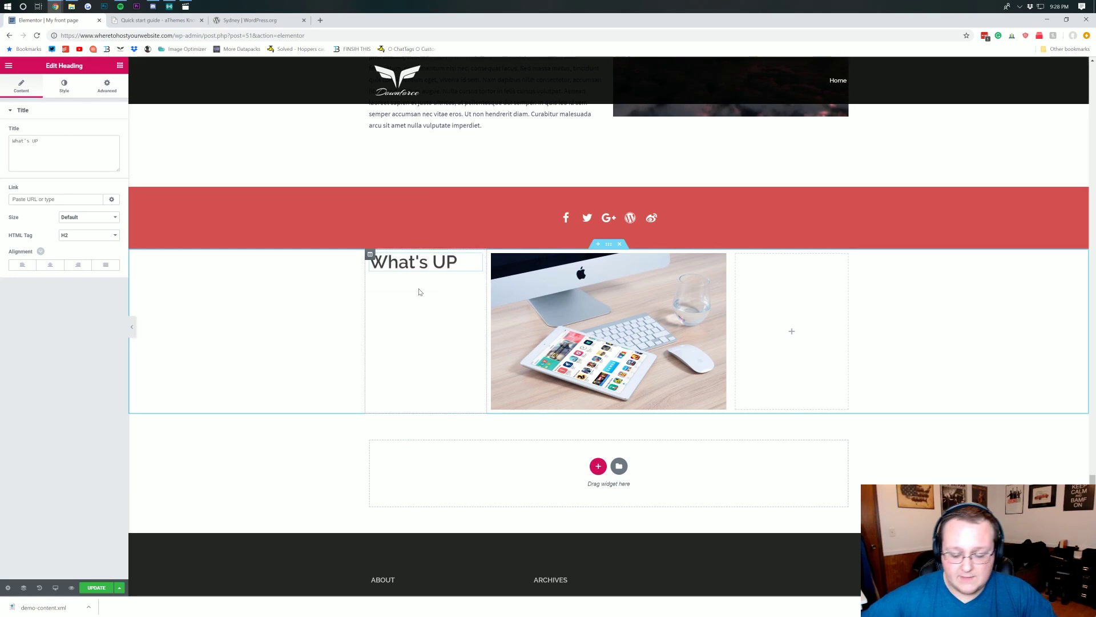
key("BackSpace")
type("p")
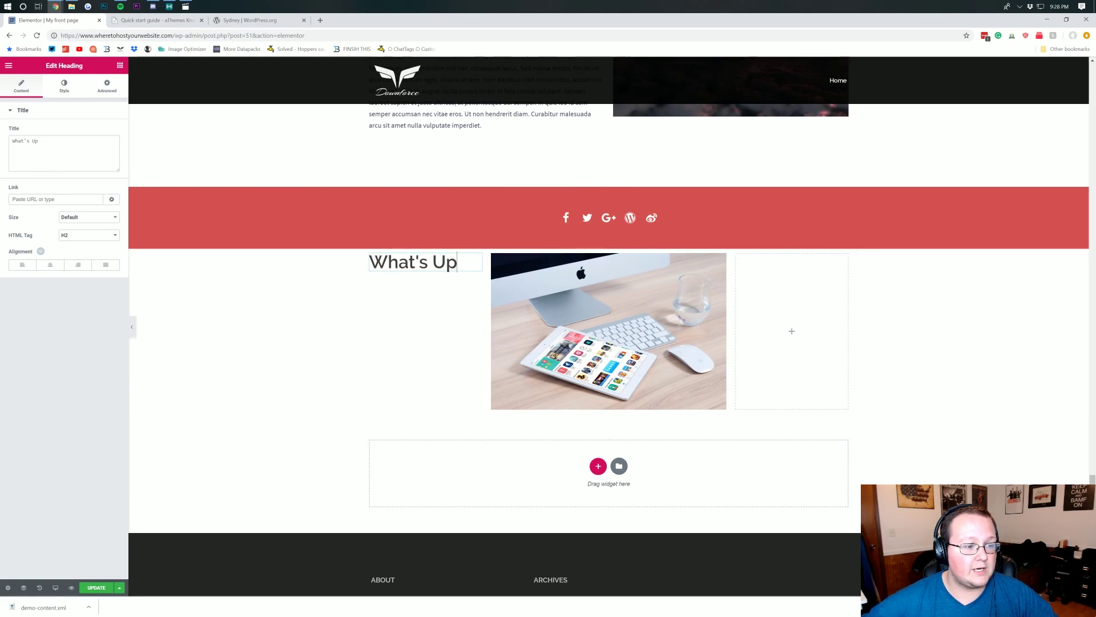
key("ctrl+shift+Left")
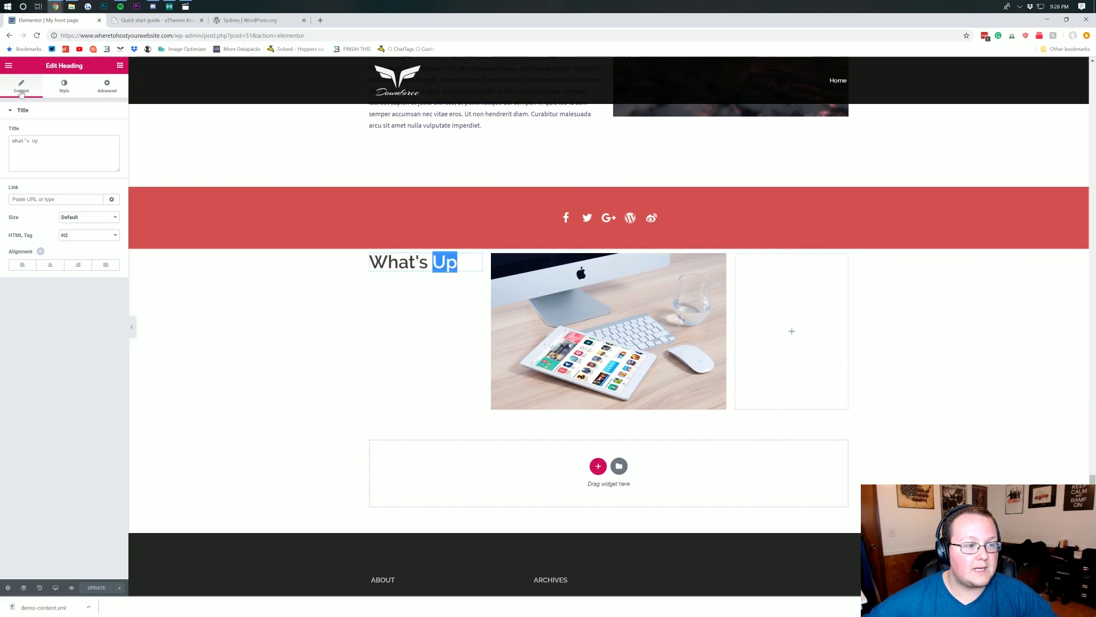
- Add a Text Editor paragraph beneath the What's Up heading
left_click(7, 66)
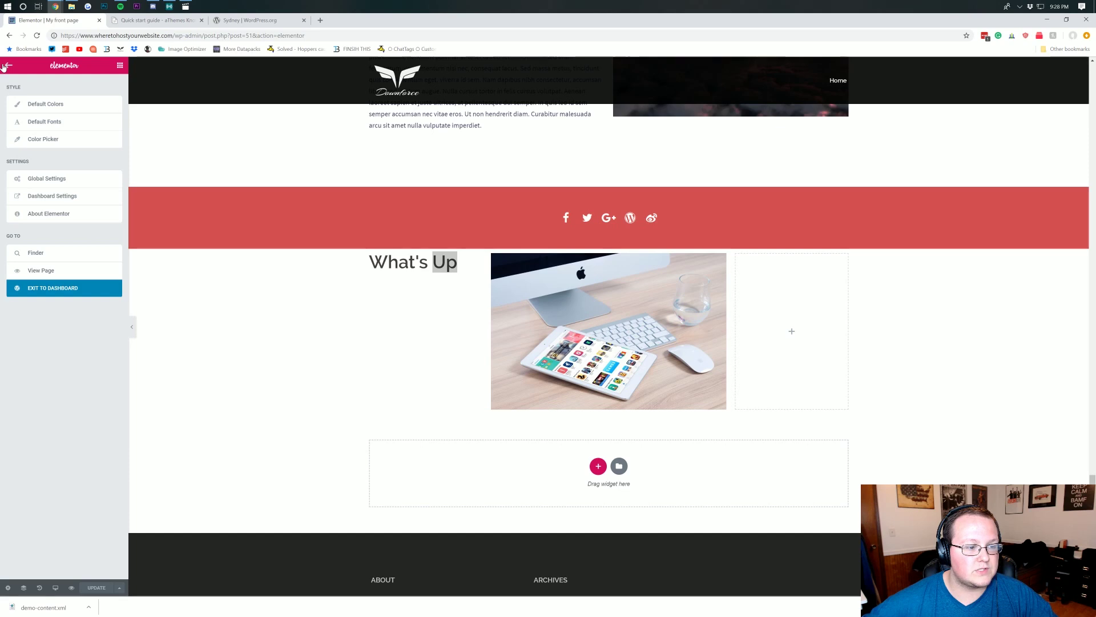
left_click(4, 67)
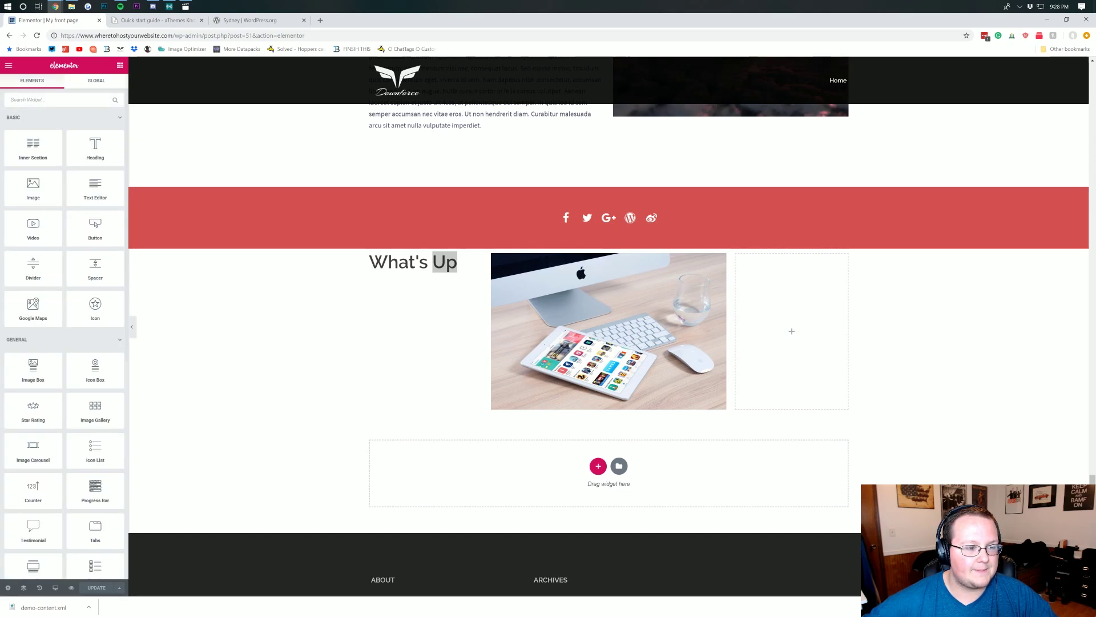
left_click_drag(95, 188, 422, 322)
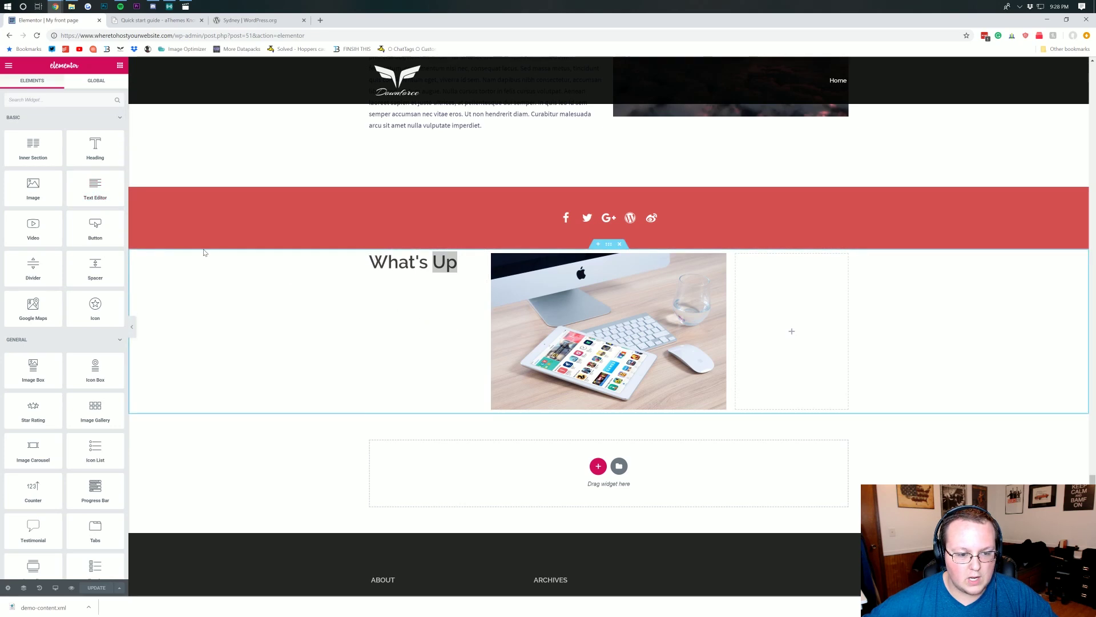
left_click_drag(95, 187, 430, 273)
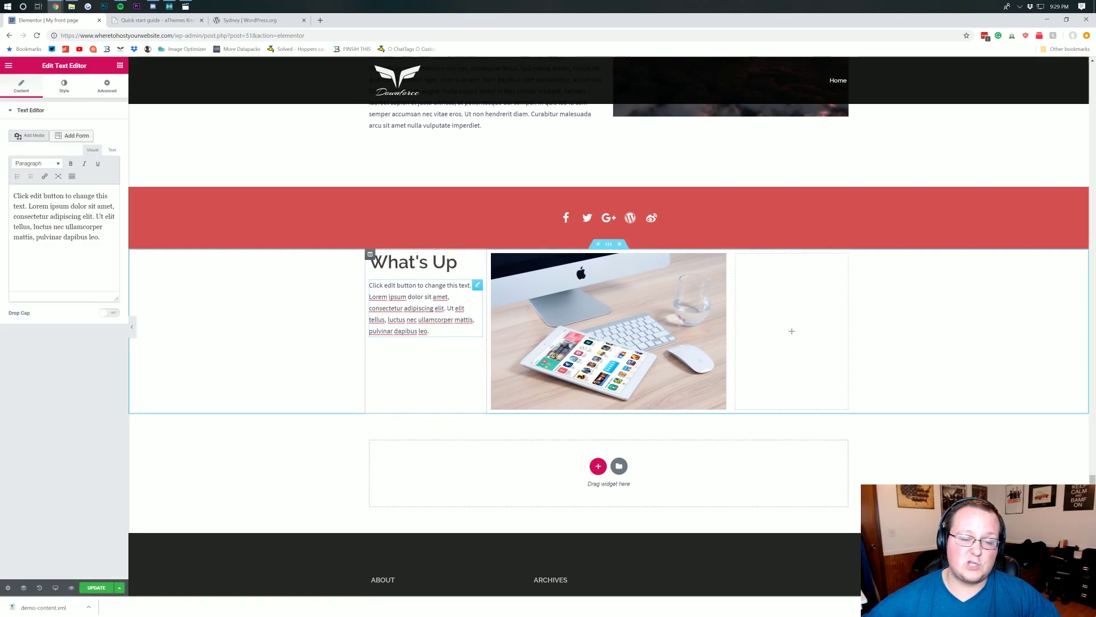
- Save the page and add a centred button beneath the placeholder paragraph
left_click_drag(101, 237, 1, 187)
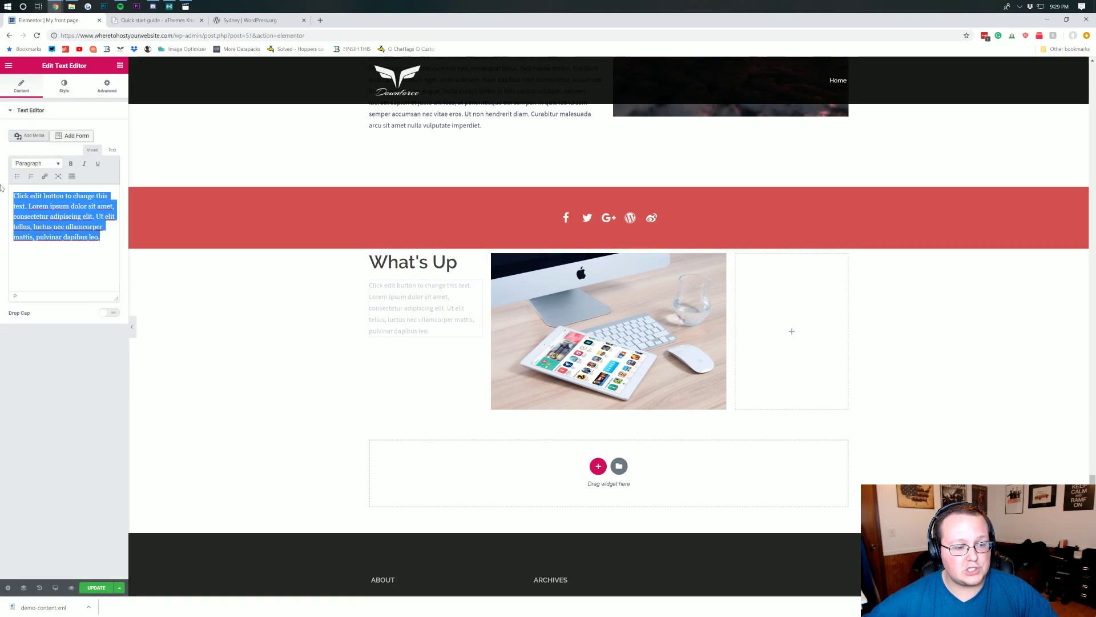
left_click(102, 588)
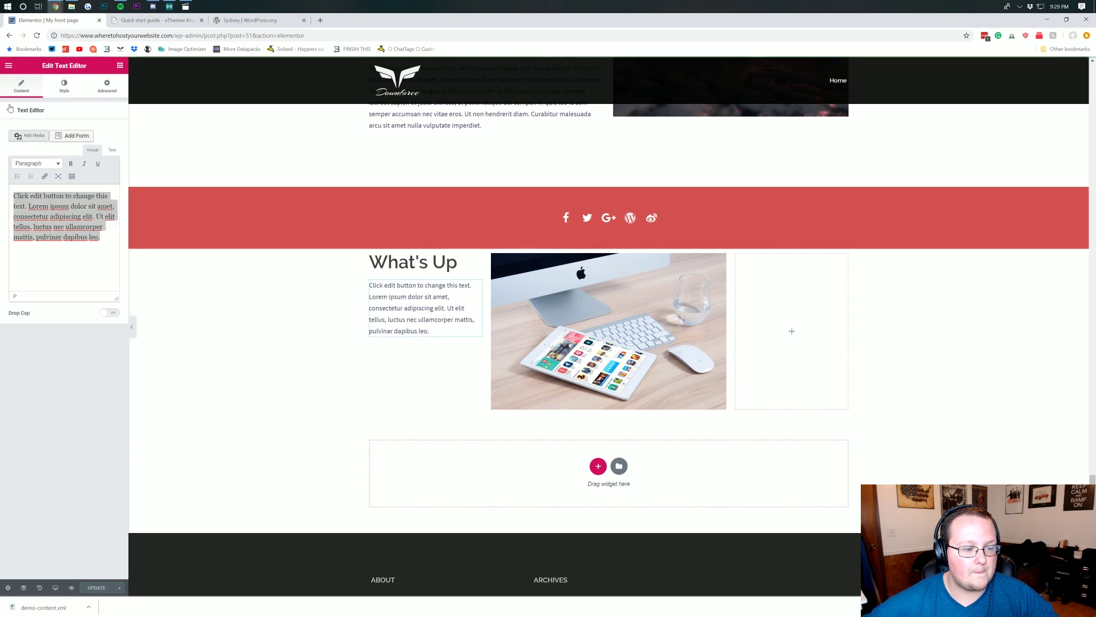
left_click(9, 65)
left_click(8, 67)
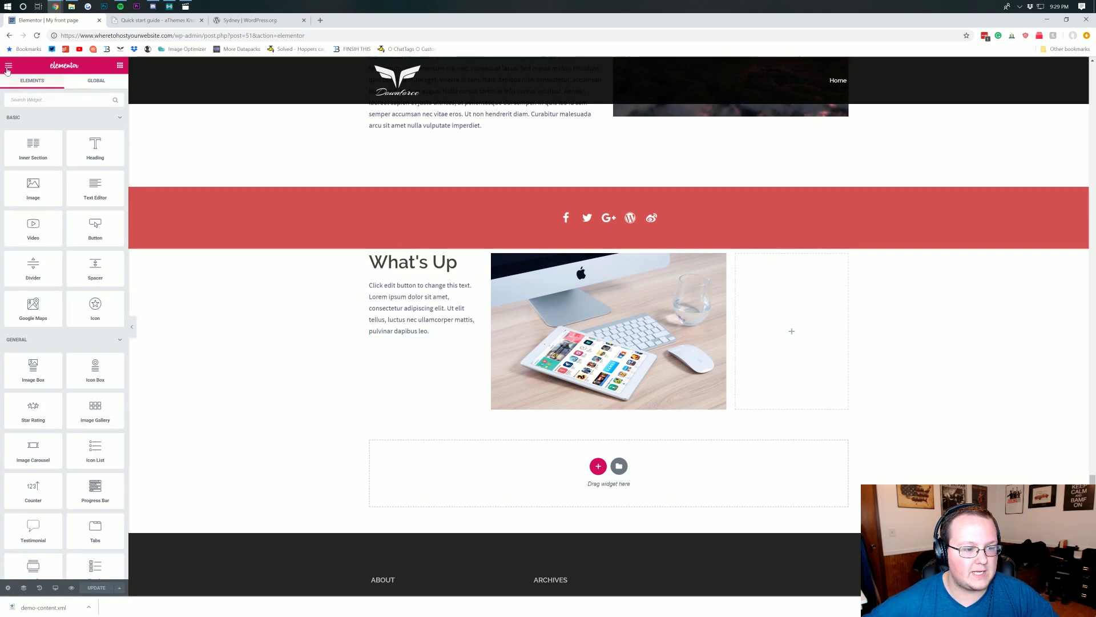
left_click_drag(85, 229, 425, 339)
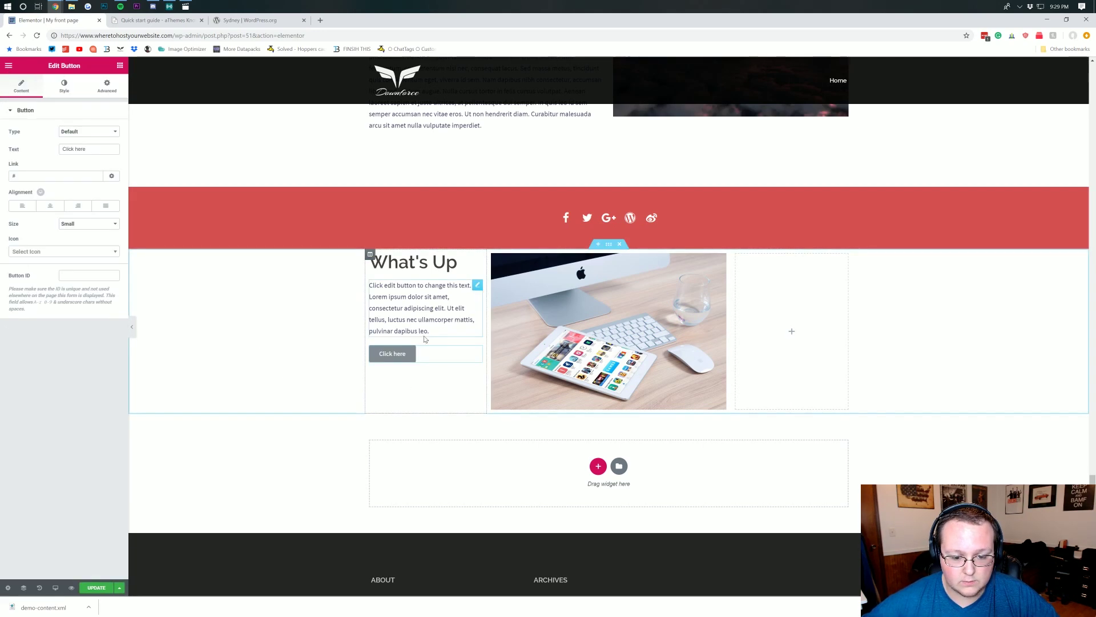
left_click(50, 205)
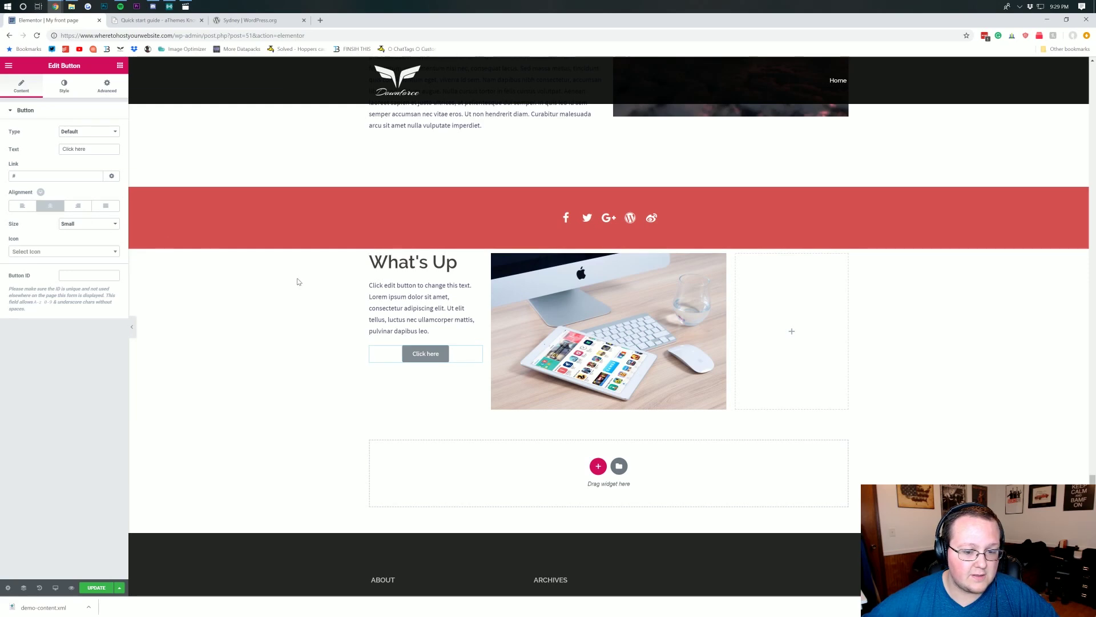
- Drop a Google Maps widget, defaulting to the London Eye, into the empty right column
left_click(9, 67)
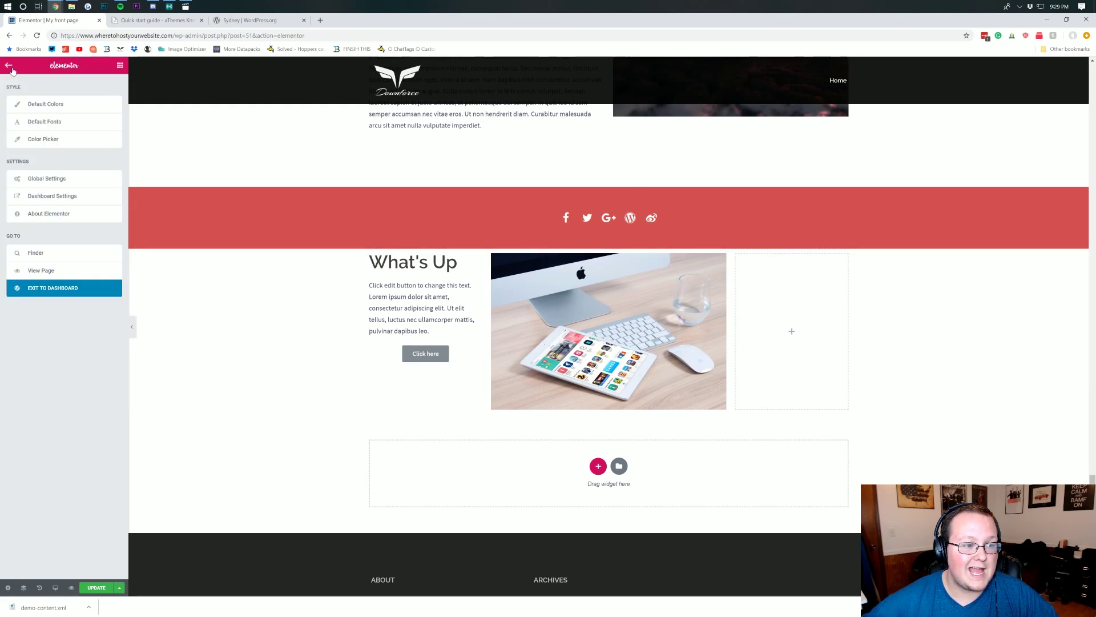
left_click(10, 67)
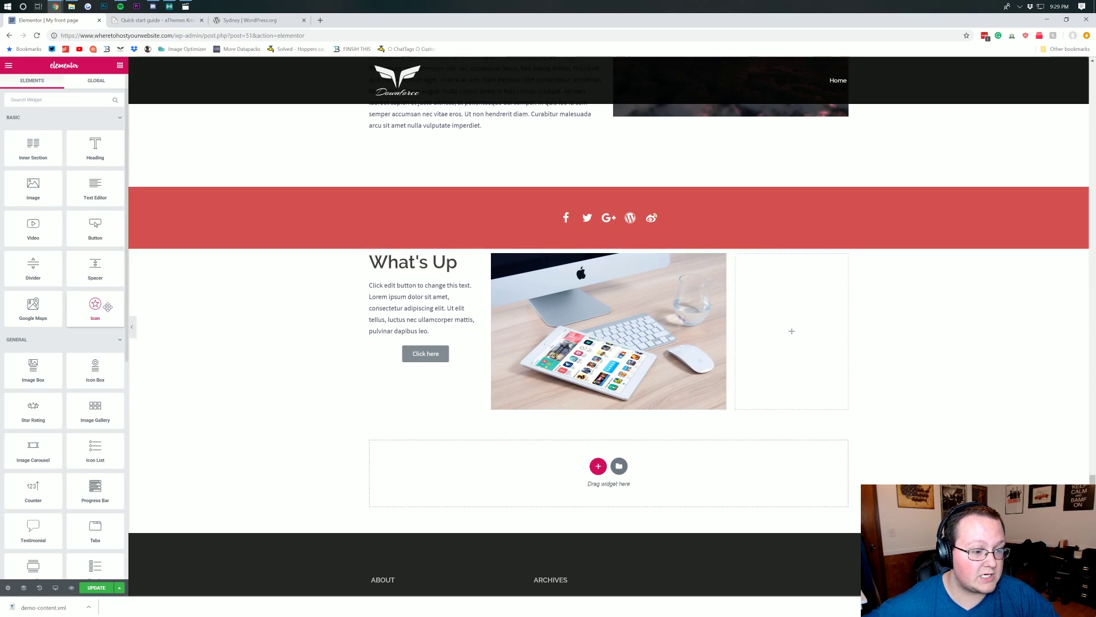
left_click_drag(451, 320, 788, 330)
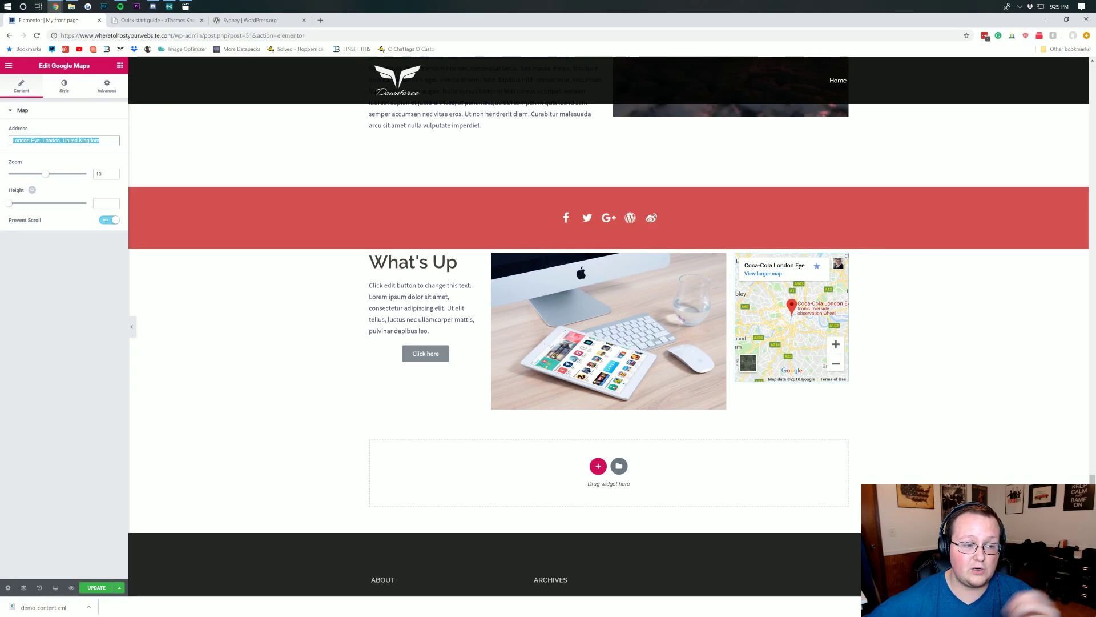
- Confirm the London Eye map address and return to the widget list
left_click(337, 289)
scroll(342, 286, "up", 5)
scroll(345, 281, "up", 9)
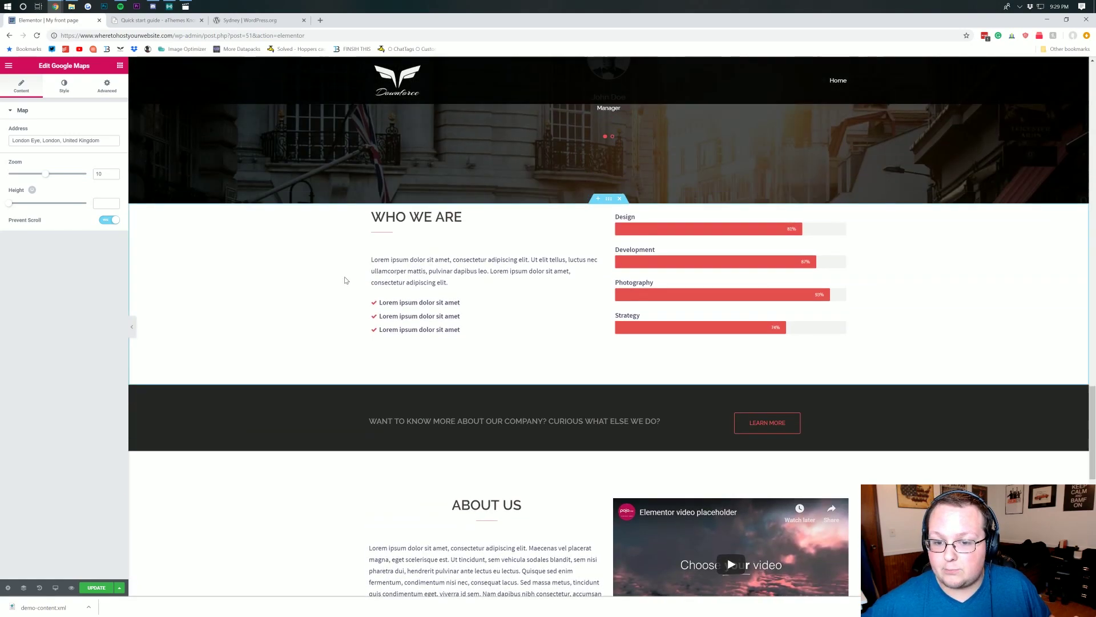
scroll(278, 212, "down", 6)
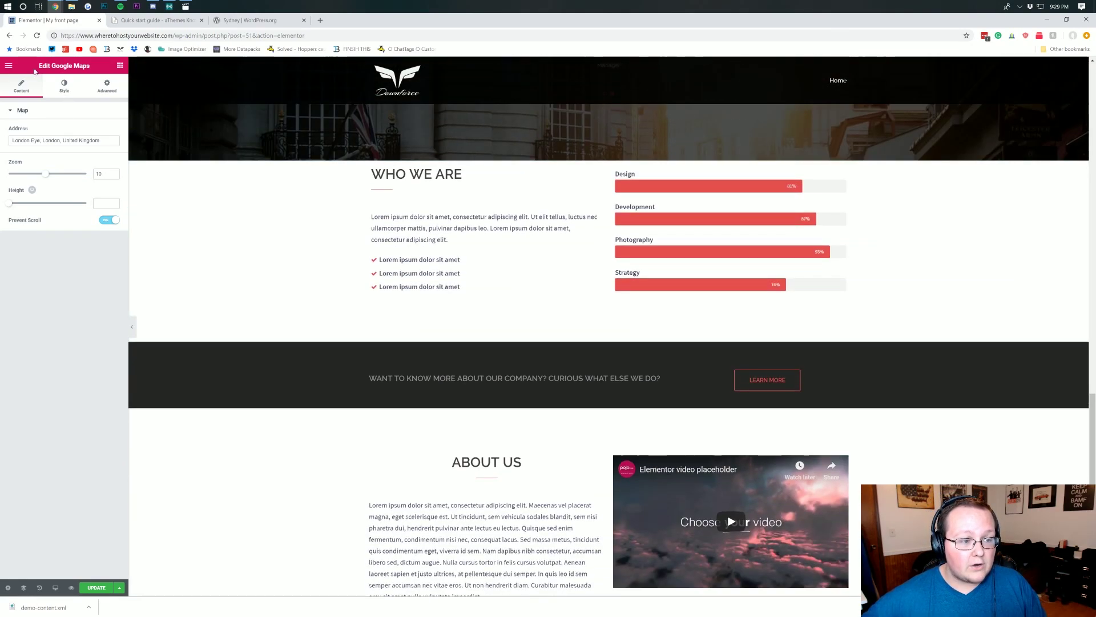
left_click(8, 63)
left_click(8, 63)
- Scroll through the whole front page to review the new What's Up section
scroll(26, 215, "down", 5)
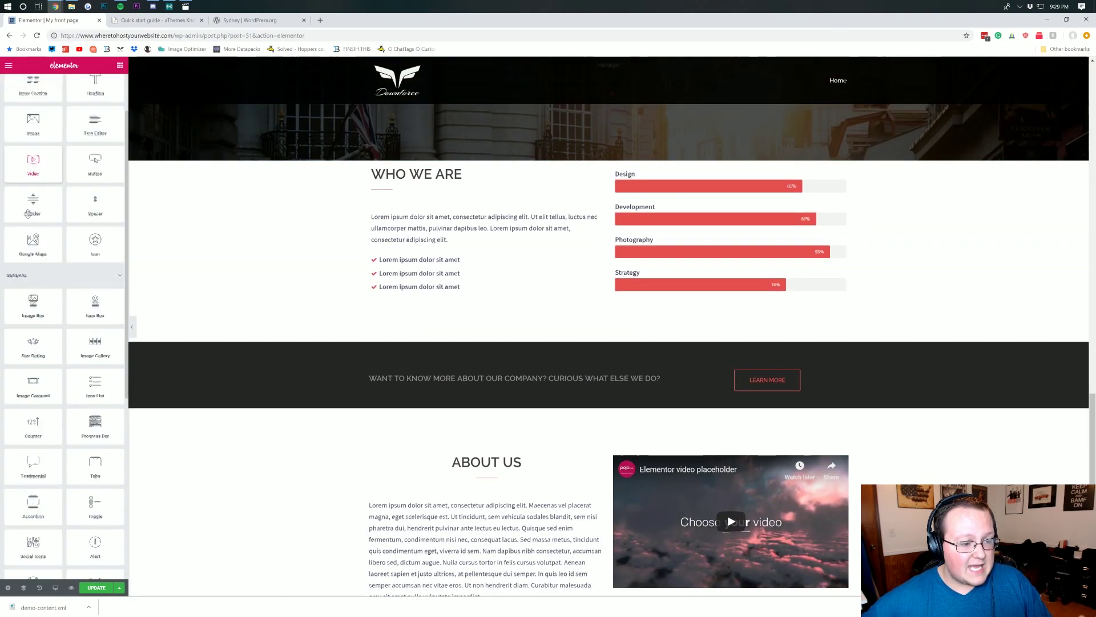
scroll(27, 214, "down", 3)
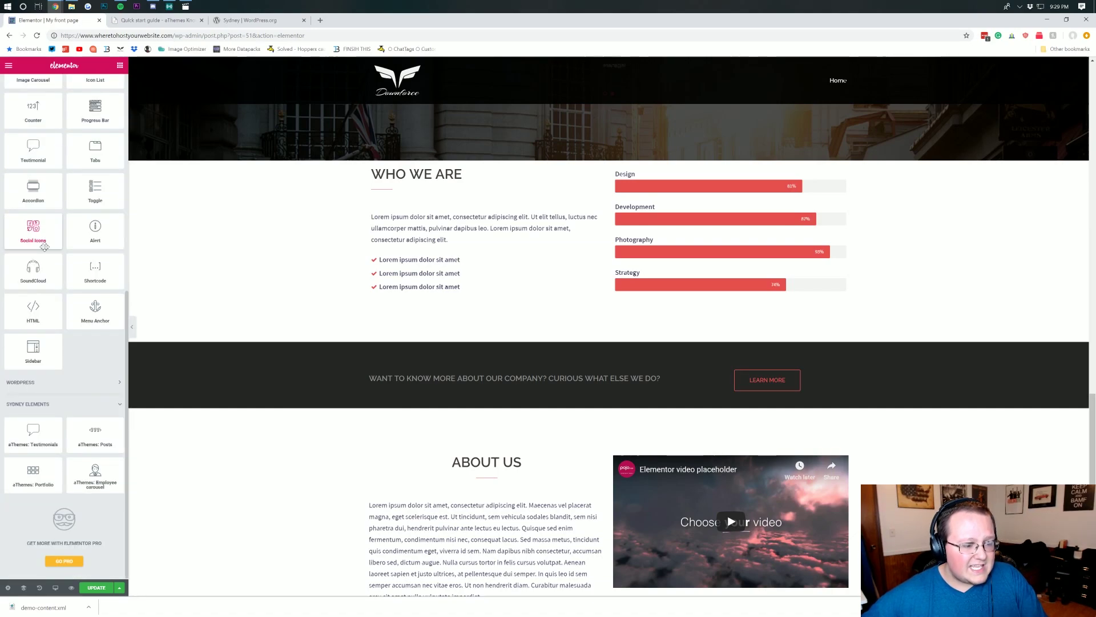
scroll(508, 337, "down", 10)
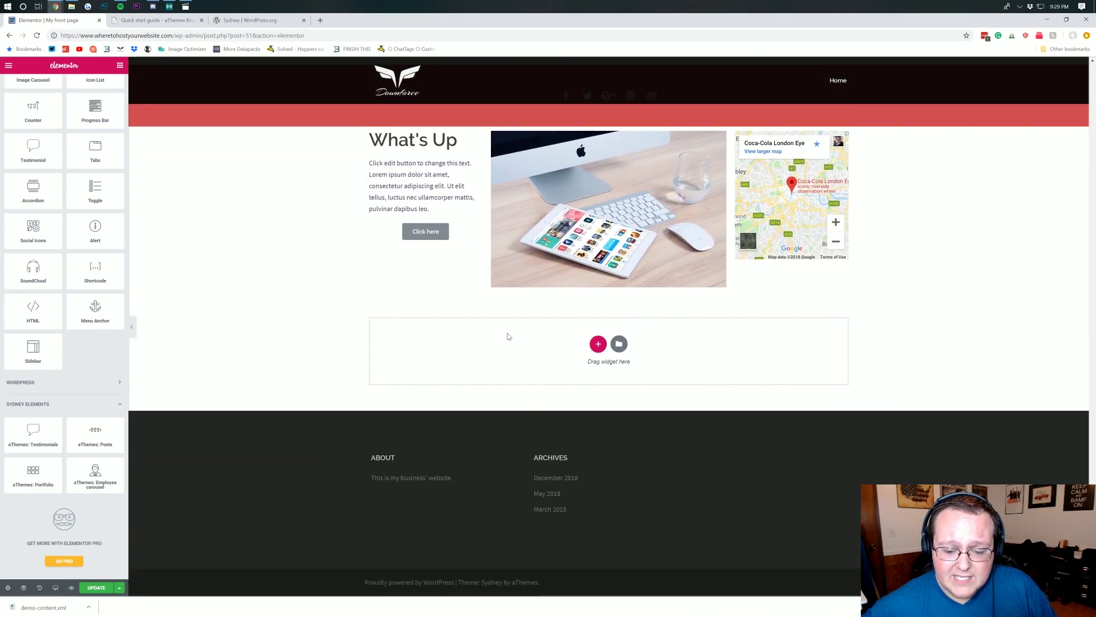
scroll(571, 320, "up", 15)
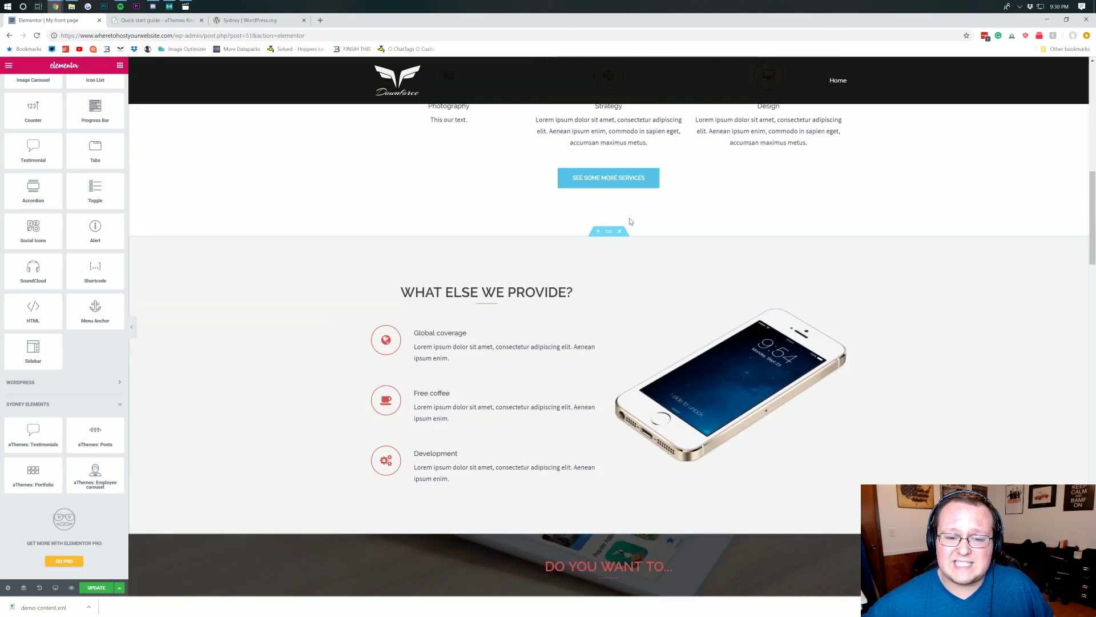
scroll(568, 248, "down", 5)
scroll(568, 251, "down", 8)
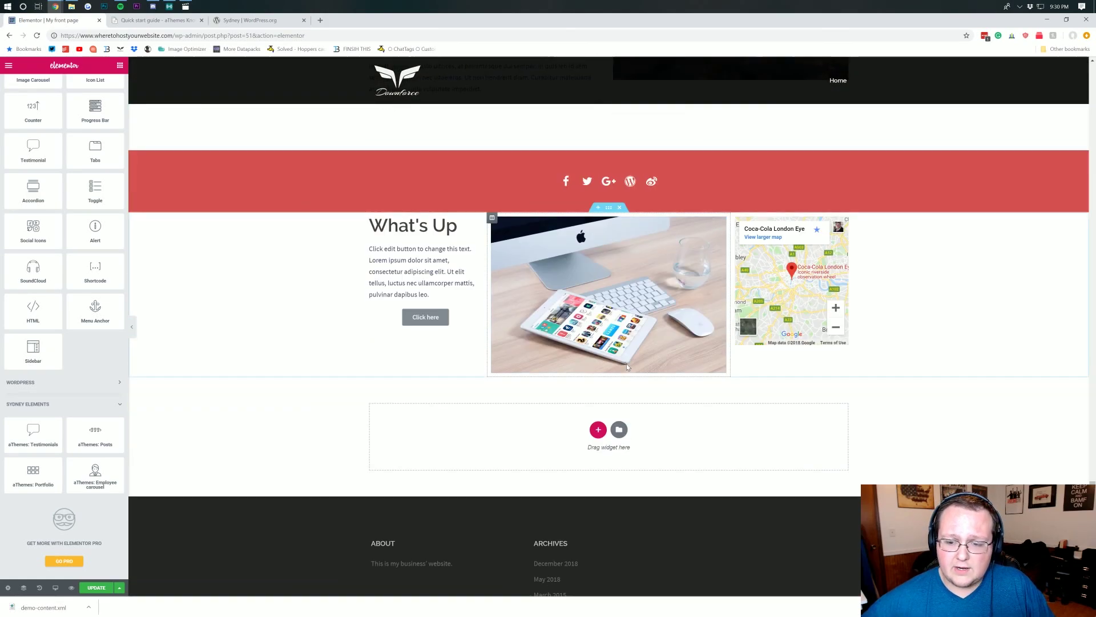
scroll(568, 257, "up", 18)
scroll(568, 261, "down", 5)
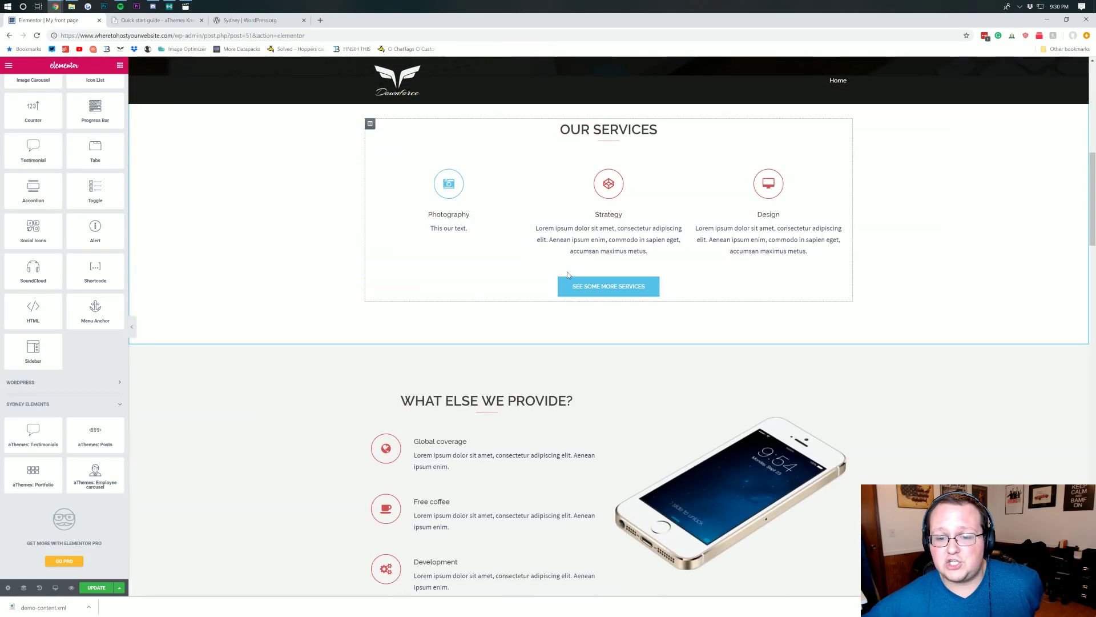
scroll(690, 256, "down", 4)
scroll(690, 255, "down", 5)
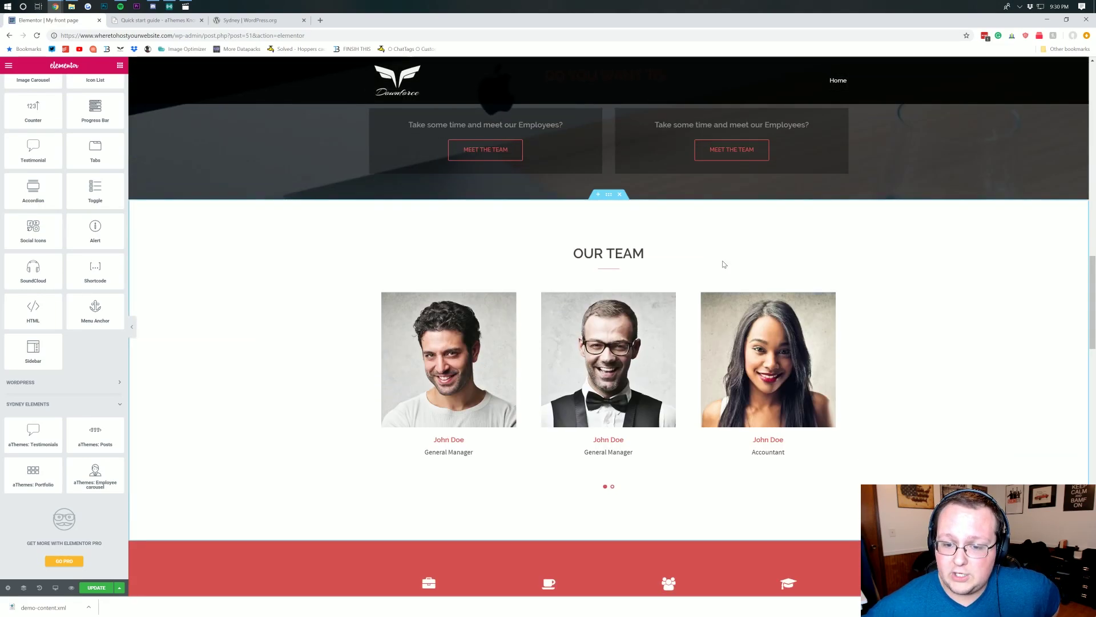
scroll(633, 215, "up", 4)
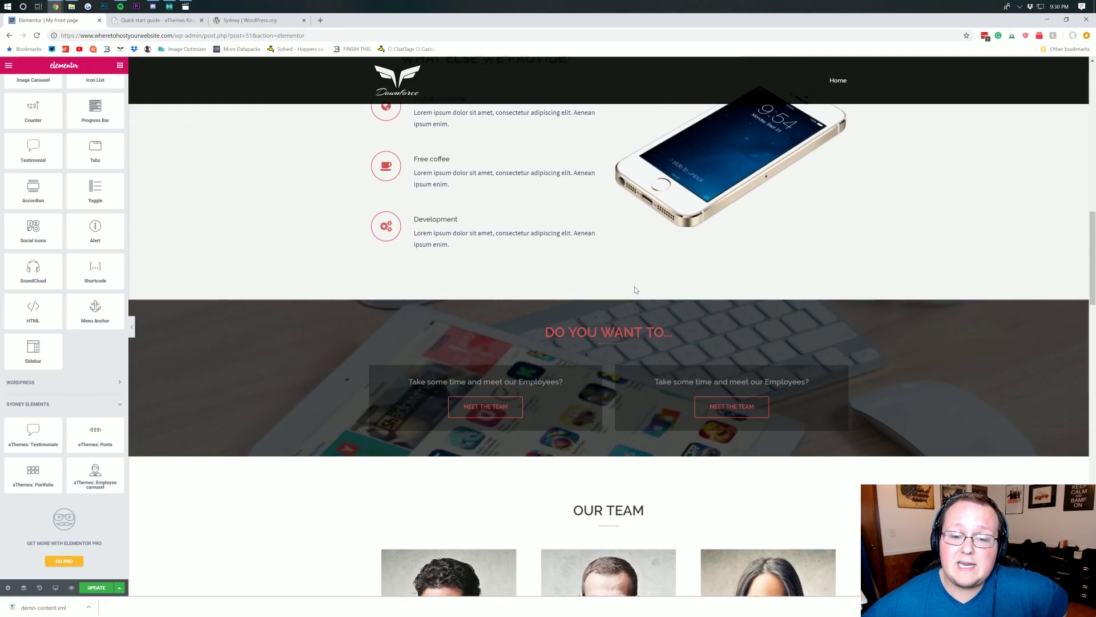
scroll(645, 284, "down", 10)
scroll(568, 238, "down", 6)
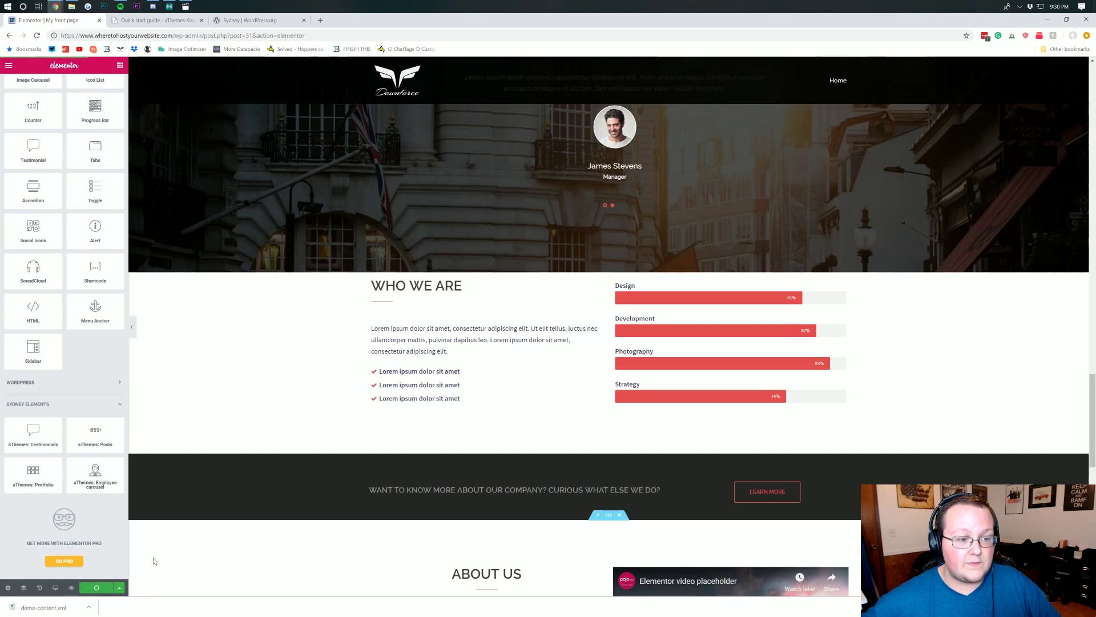
scroll(349, 374, "up", 7)
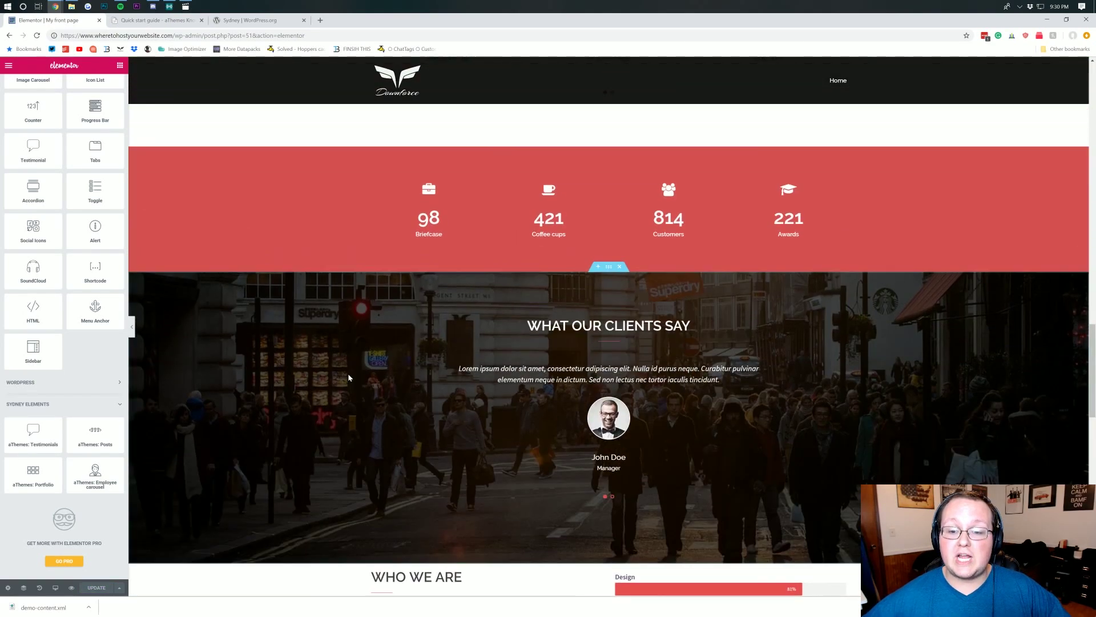
scroll(348, 377, "down", 6)
scroll(354, 377, "down", 6)
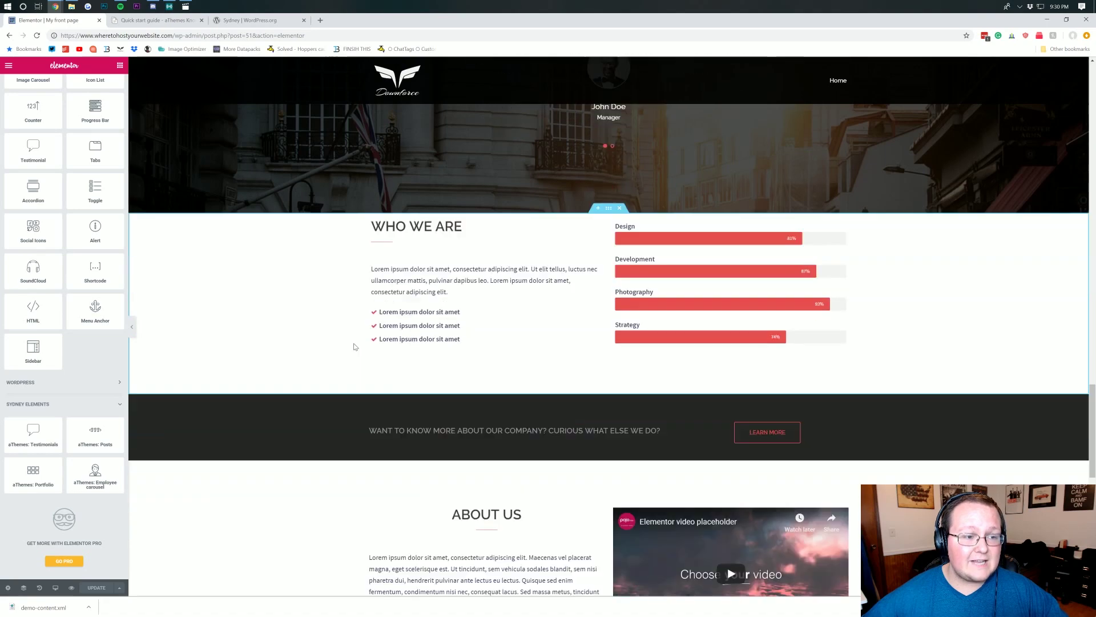
left_click_drag(176, 35, 305, 35)
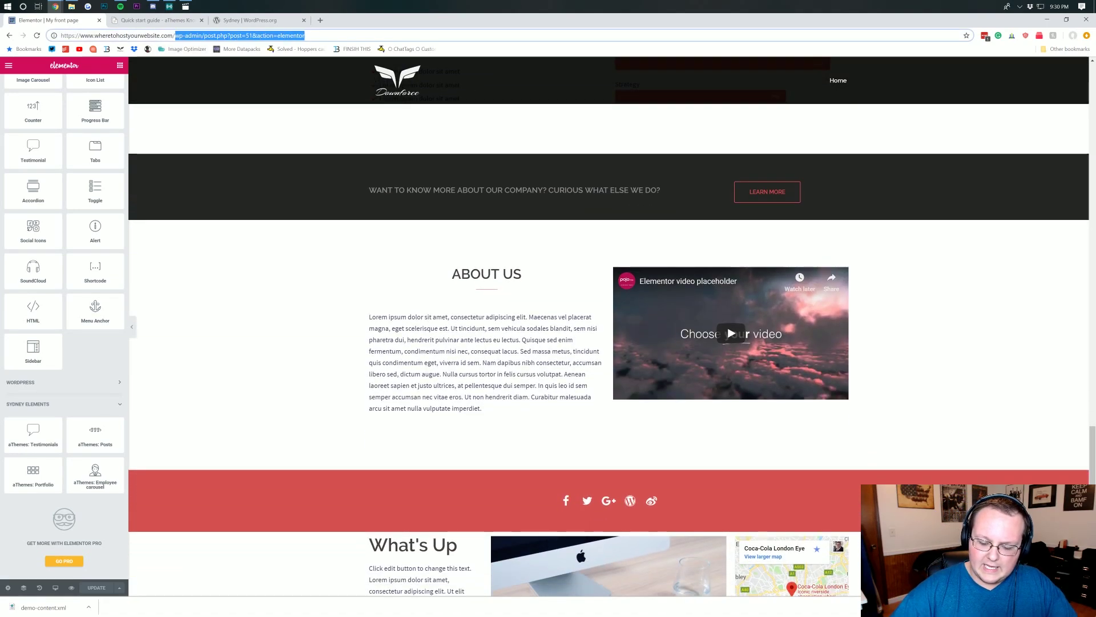
- Load the live front page and scroll through it to review the new What's Up section
key("BackSpace")
key("Return")
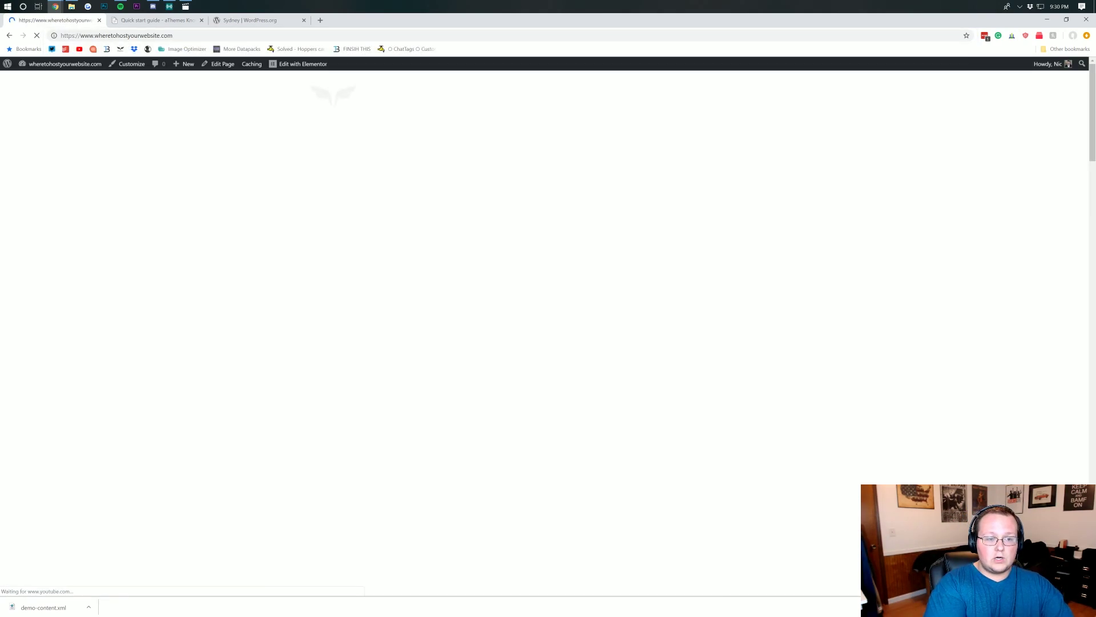
scroll(462, 352, "down", 15)
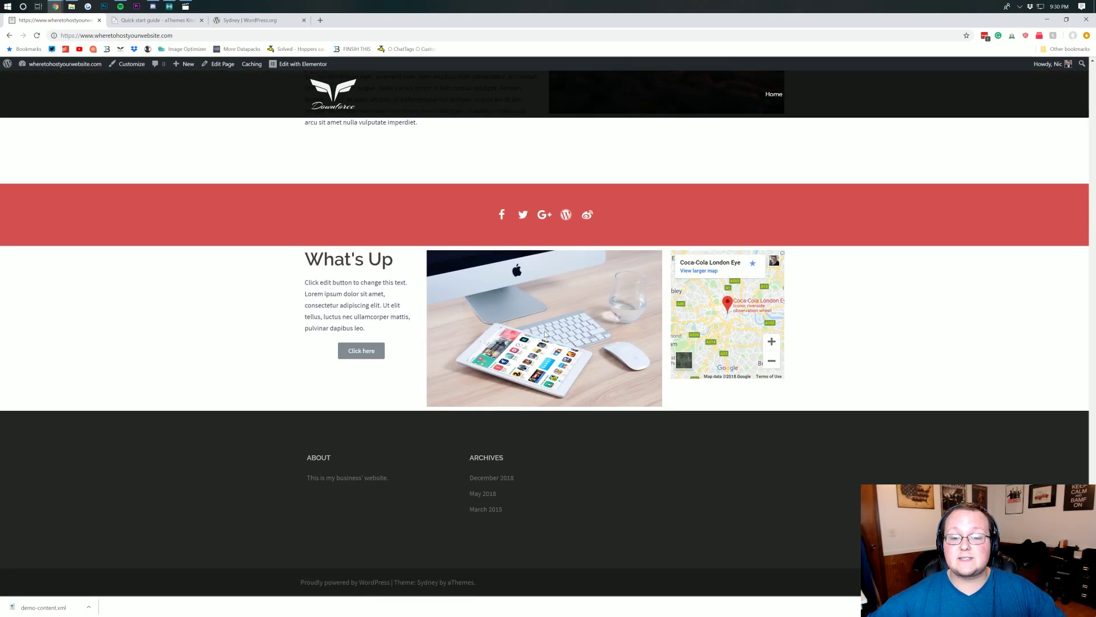
scroll(439, 297, "up", 2)
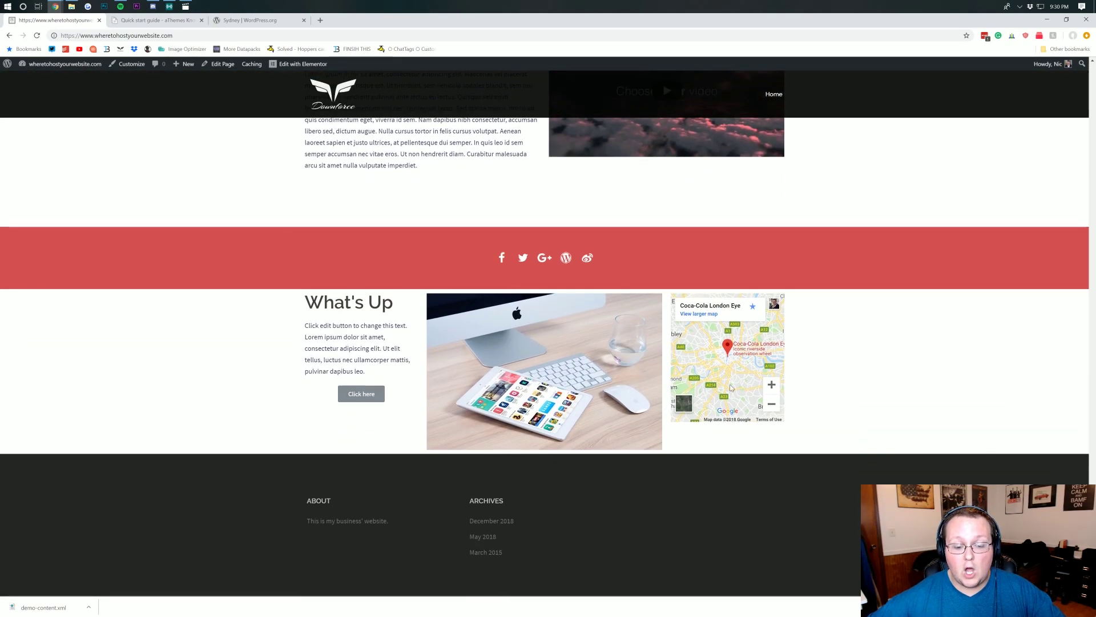
scroll(784, 419, "up", 20)
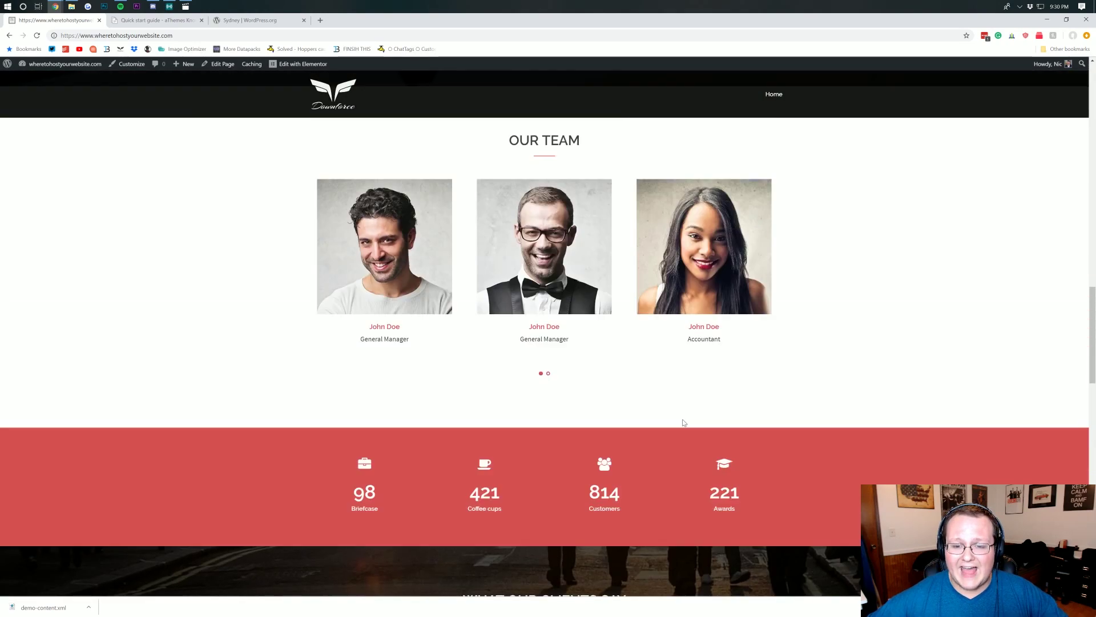
scroll(683, 423, "up", 12)
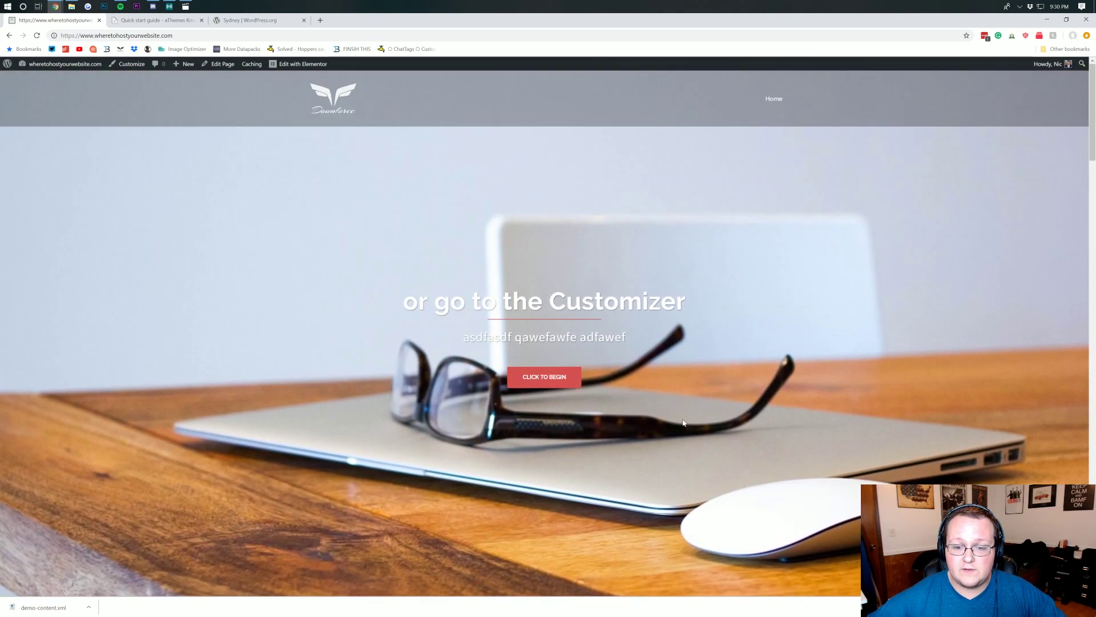
scroll(683, 423, "down", 15)
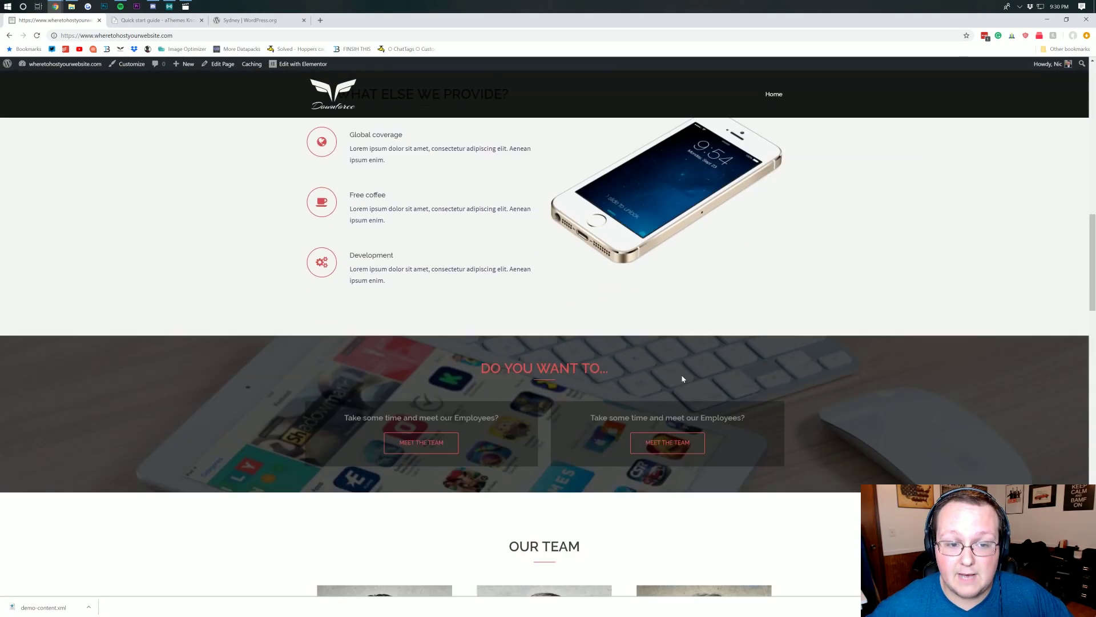
scroll(685, 378, "down", 5)
scroll(485, 381, "up", 20)
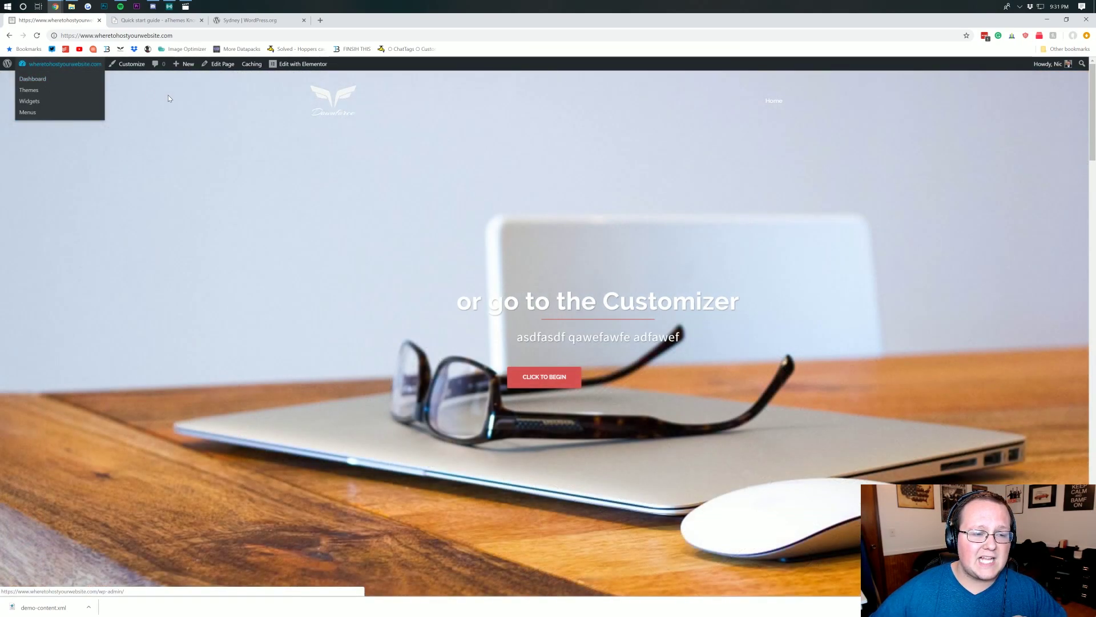
- Go to the WordPress admin dashboard at the site's /wp-admin address
left_click(187, 35)
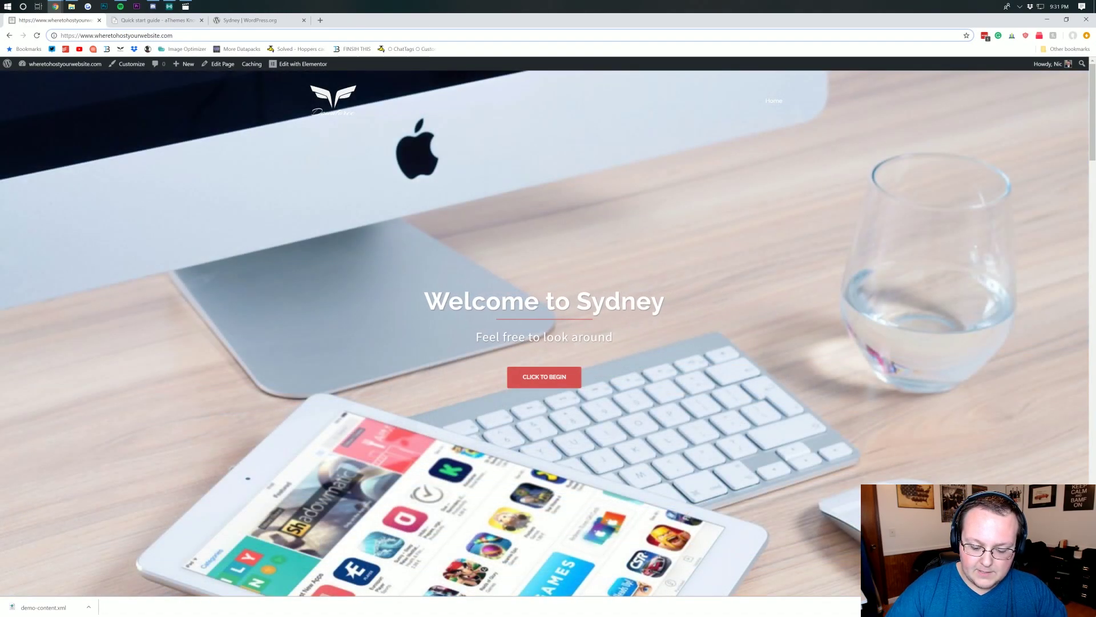
type("/wp-admin")
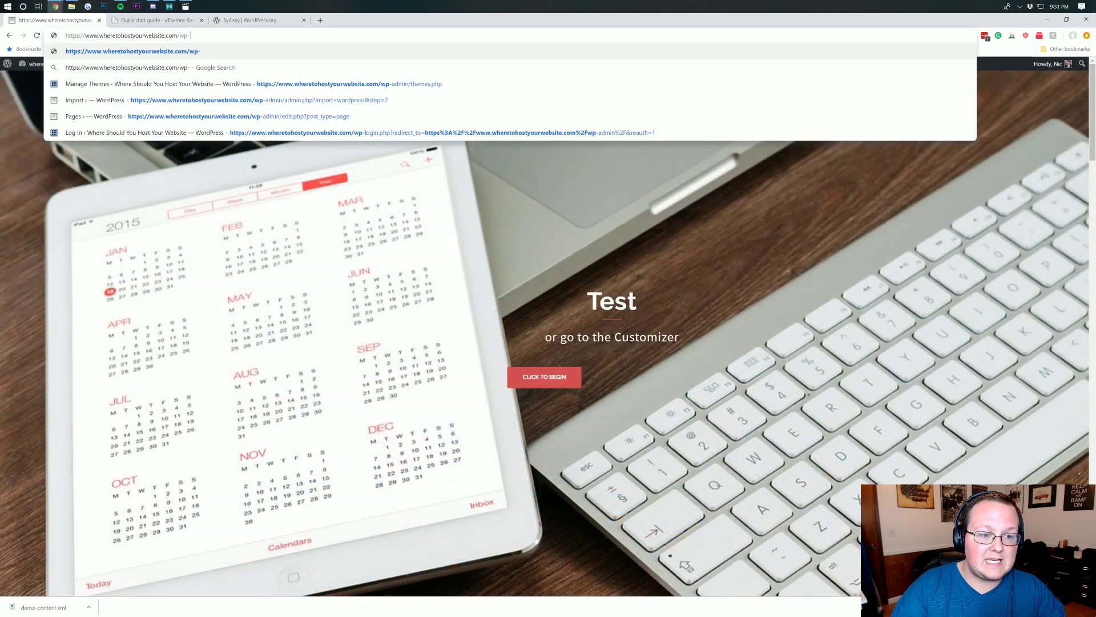
key("Return")
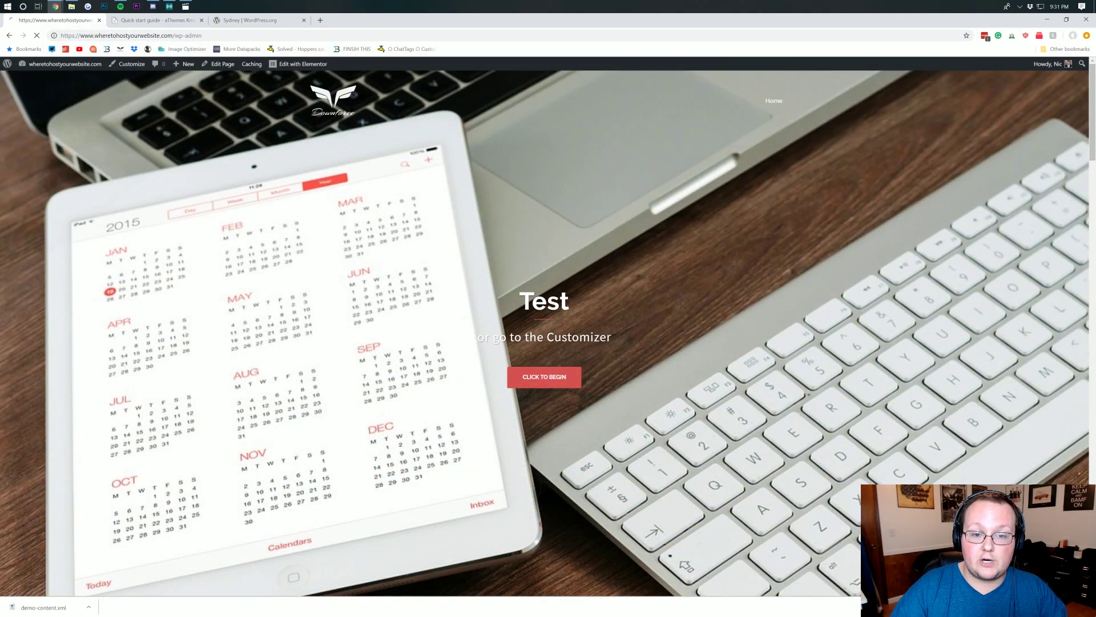
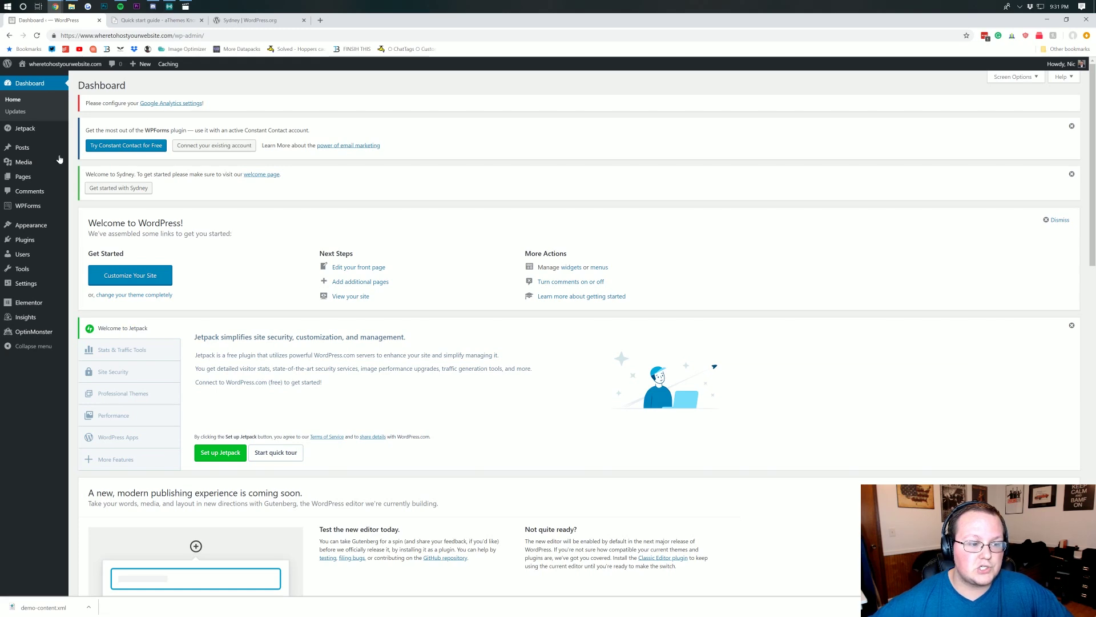
- Create a new page titled 'About' and open it in the Elementor builder
mouse_move(32, 177)
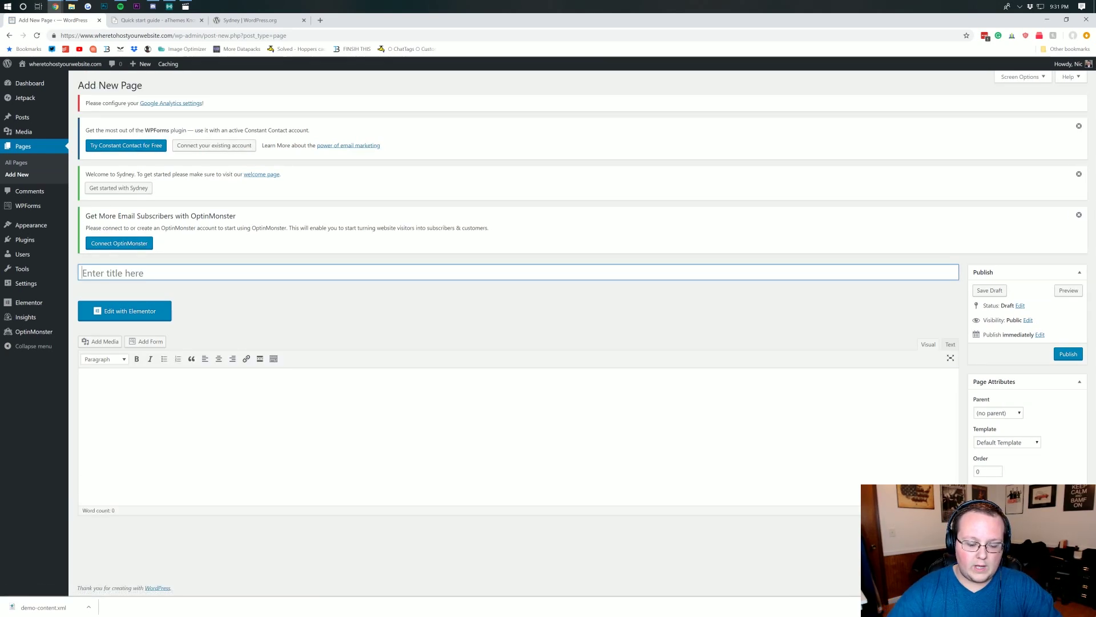
type("About")
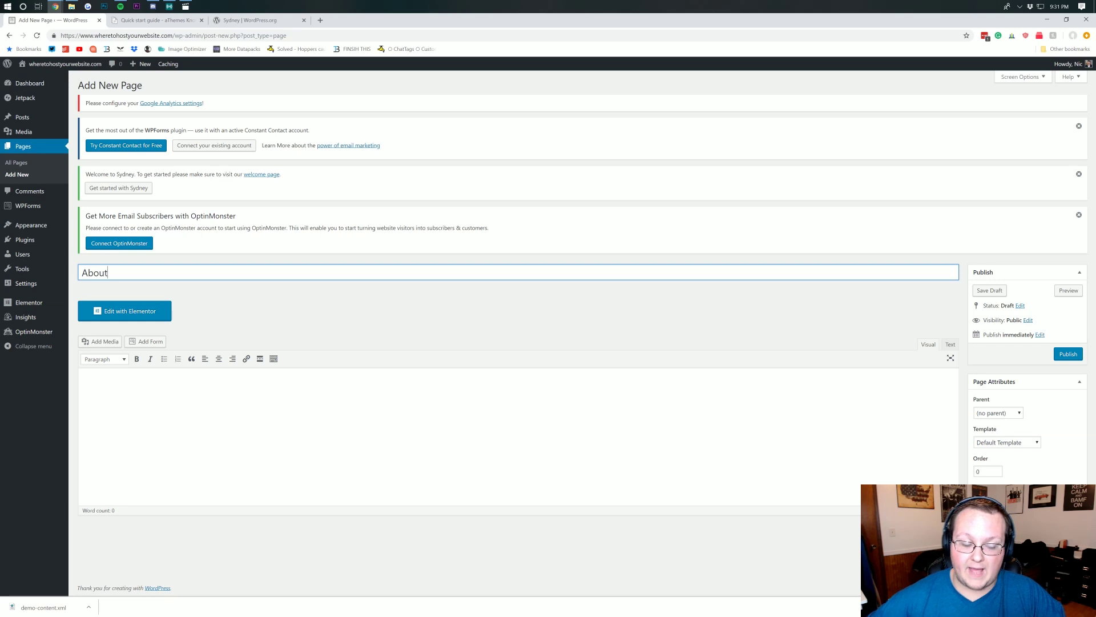
left_click(154, 321)
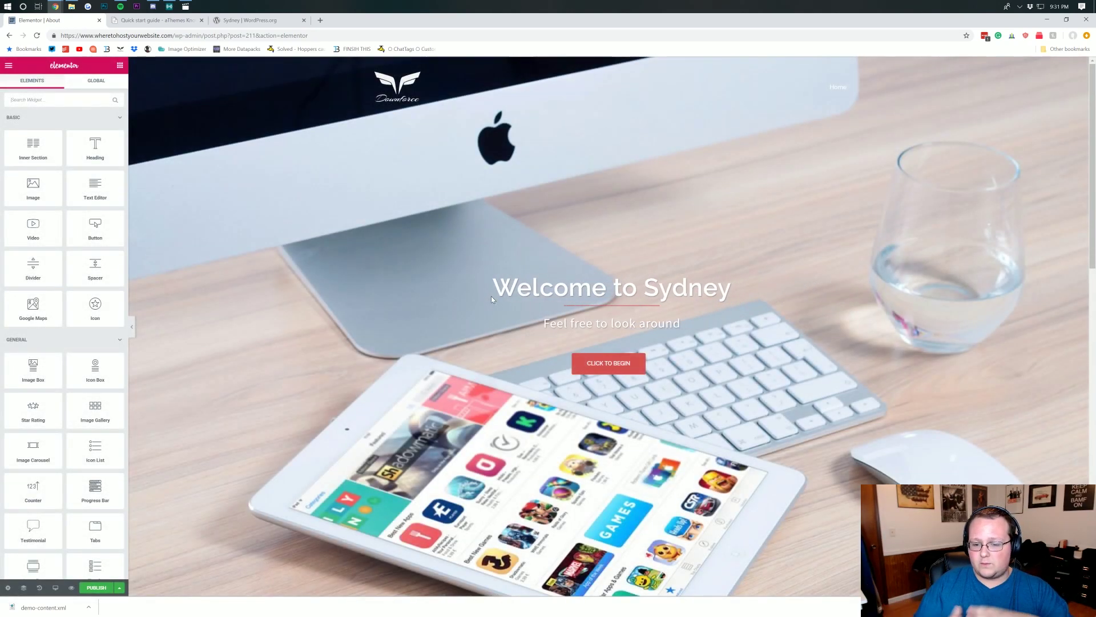
- Publish the new About page from Elementor
scroll(491, 296, "down", 8)
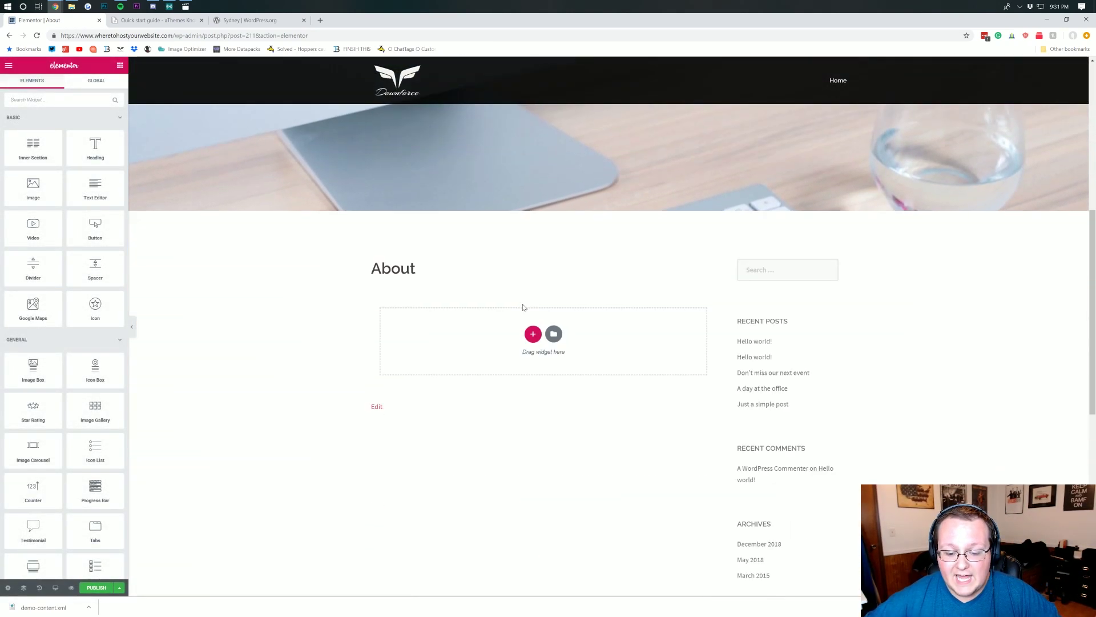
scroll(537, 298, "up", 8)
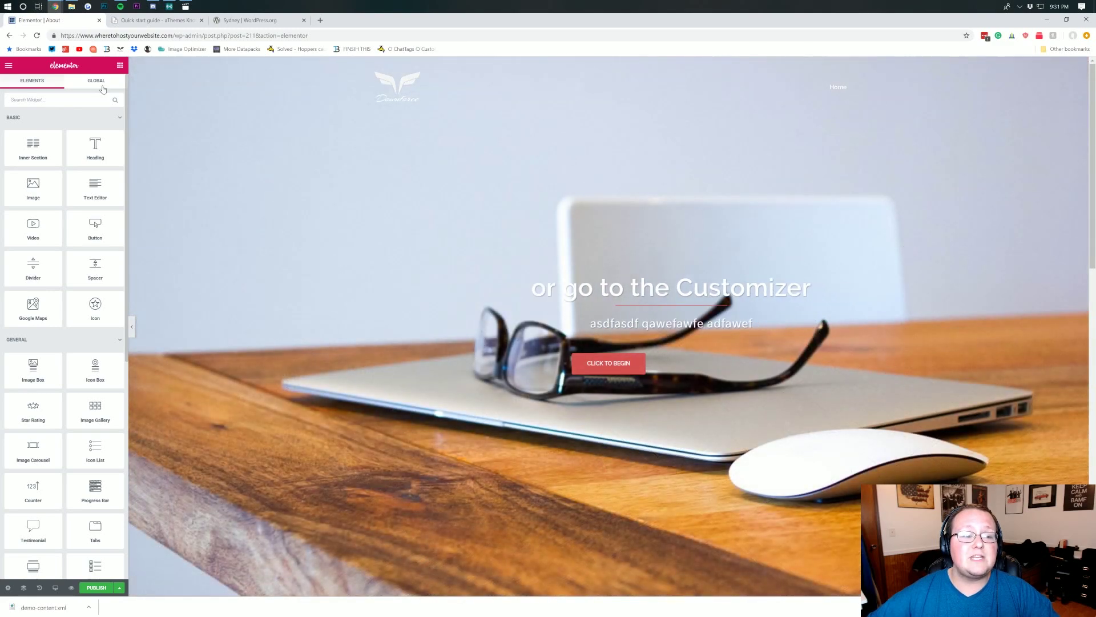
left_click(96, 81)
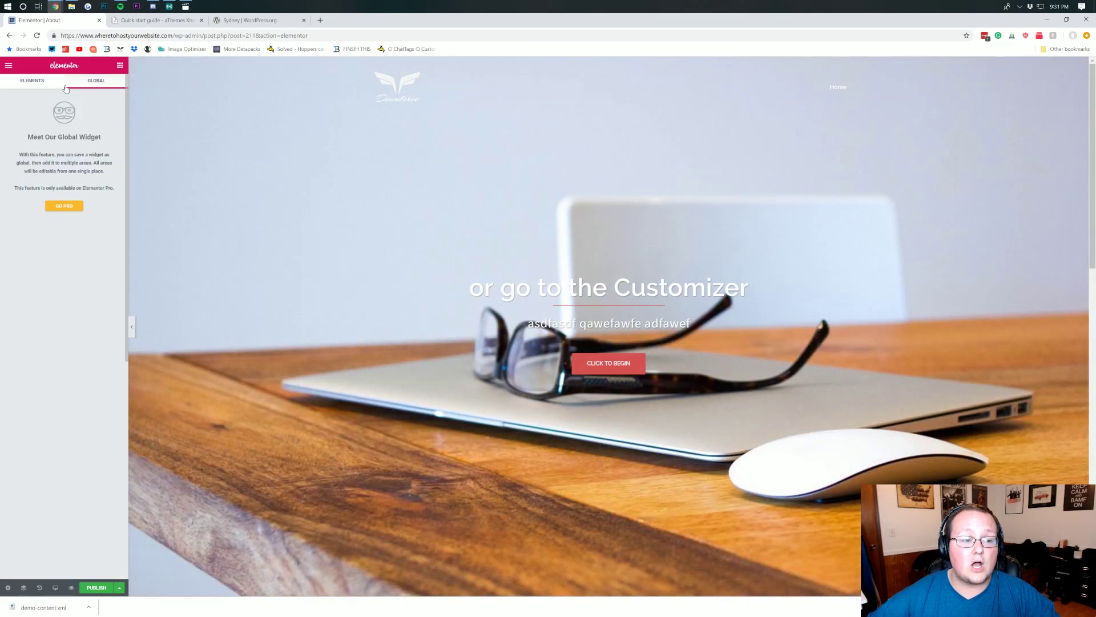
left_click(31, 81)
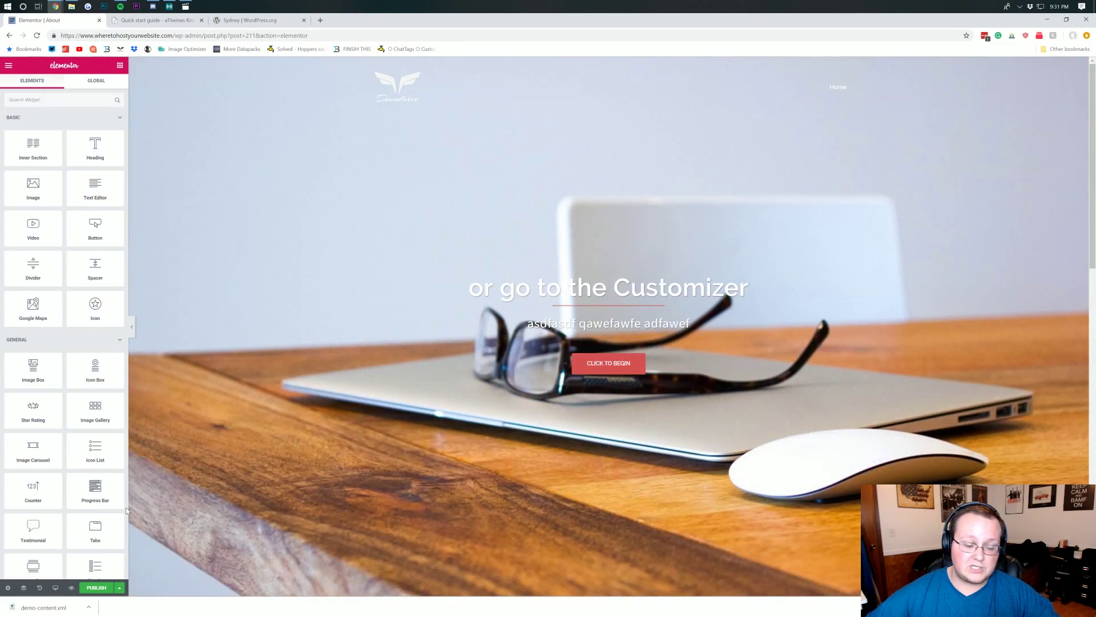
left_click(102, 588)
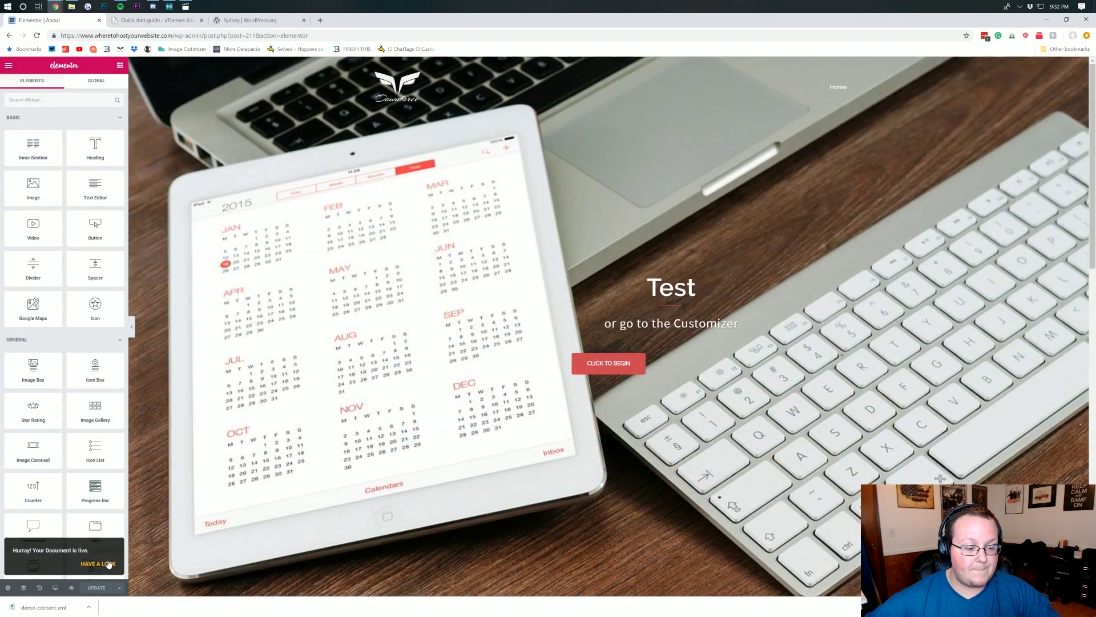
- Open the published About page live in its own browser tab
left_click(108, 564)
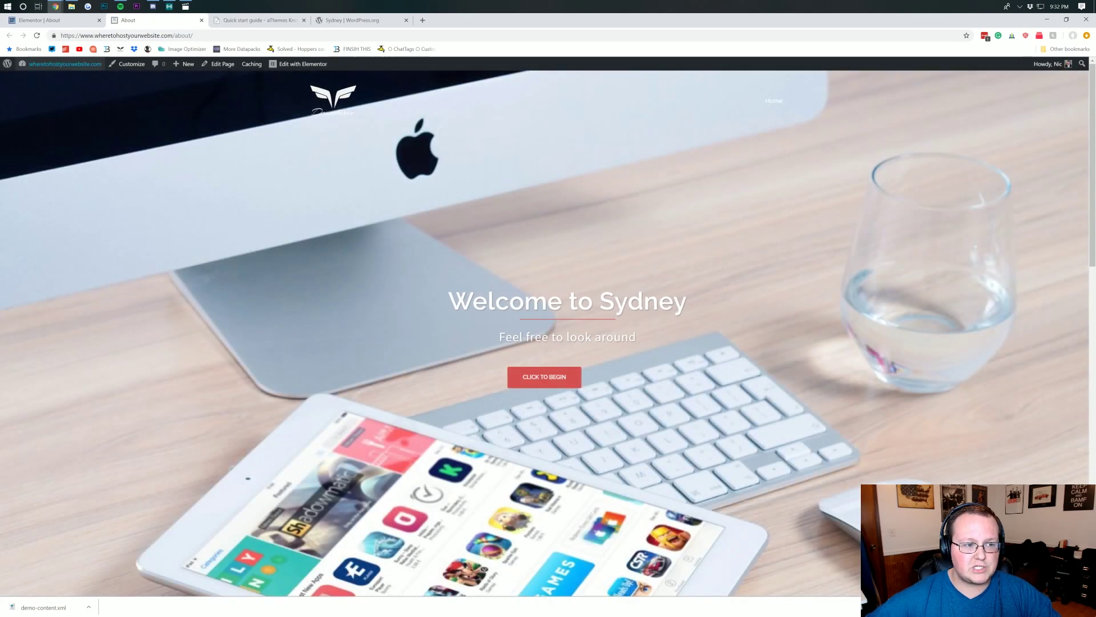
left_click(51, 22)
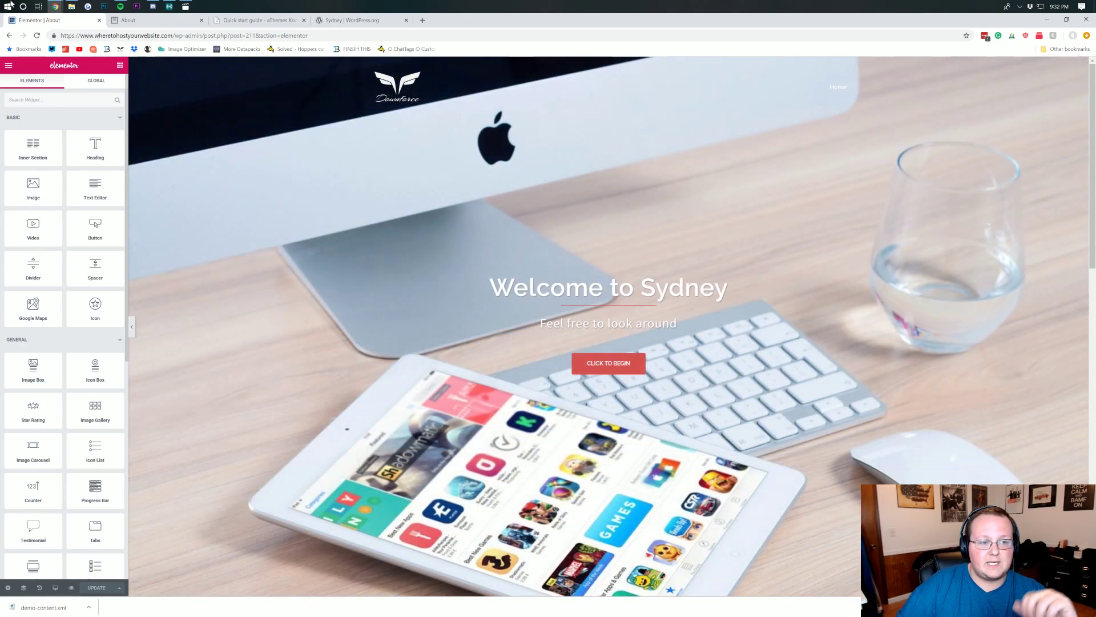
left_click(128, 20)
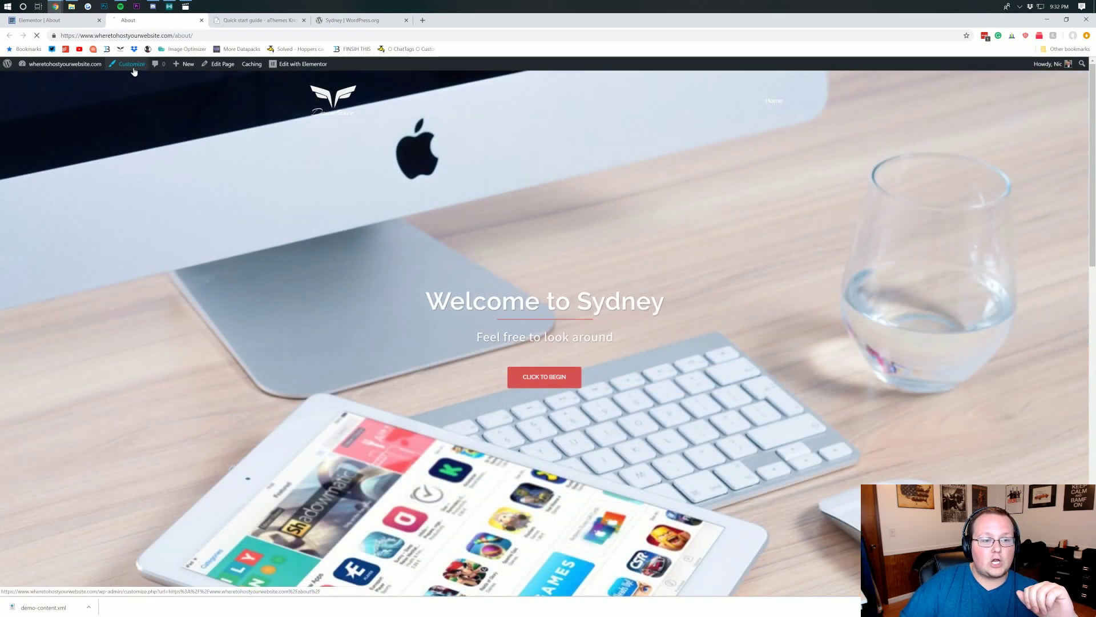
- Set both the front page and other pages' header type to 'No header (only menu)' and publish
left_click(133, 68)
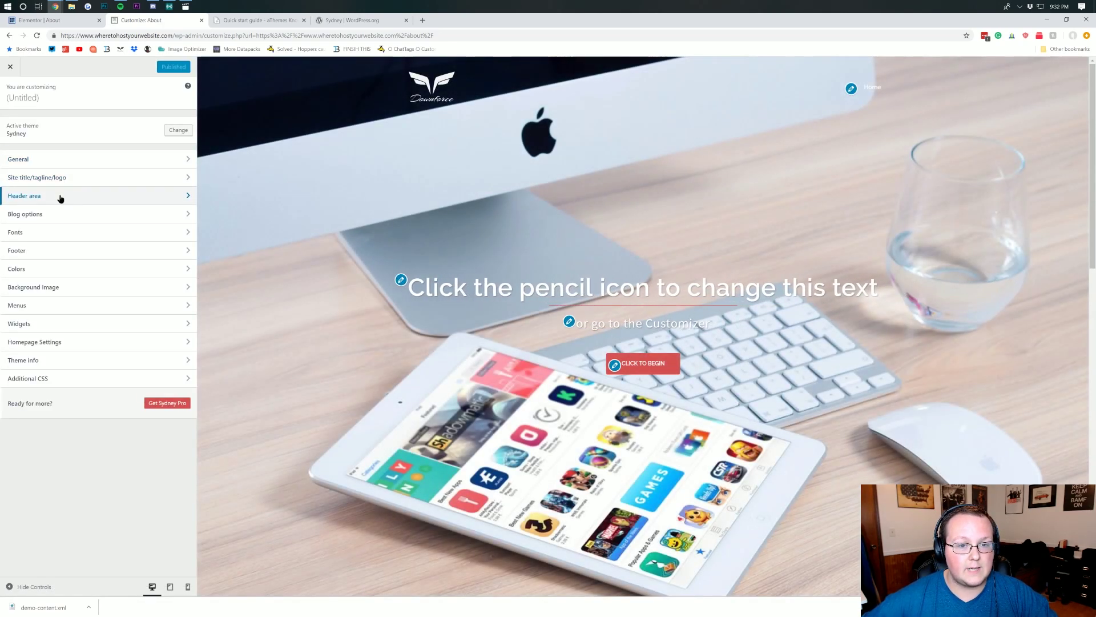
left_click(61, 197)
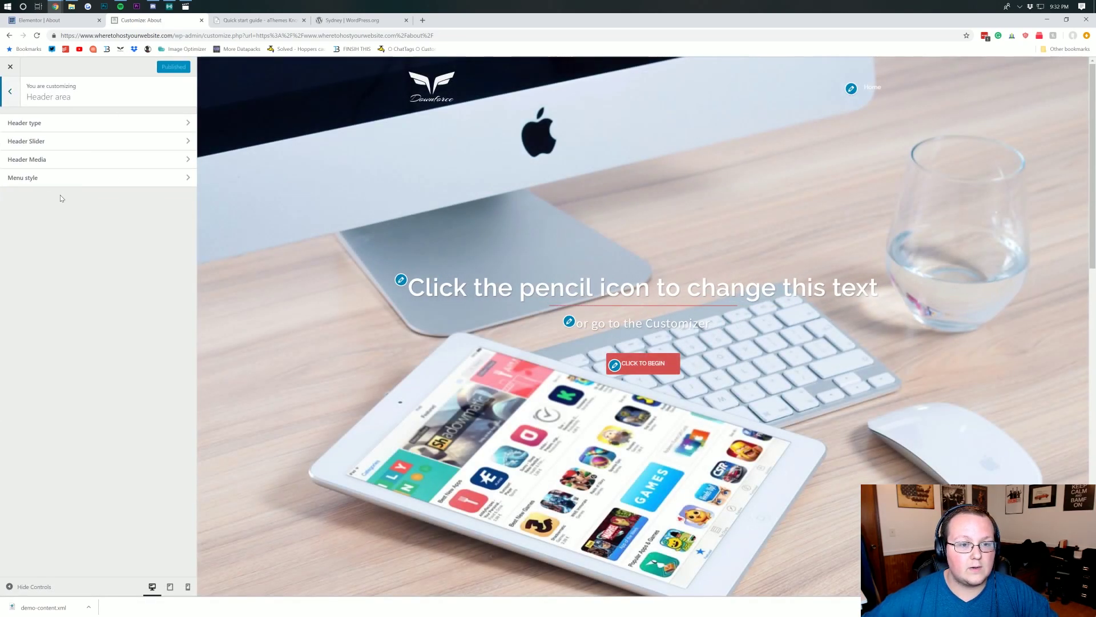
left_click(54, 123)
left_click(25, 211)
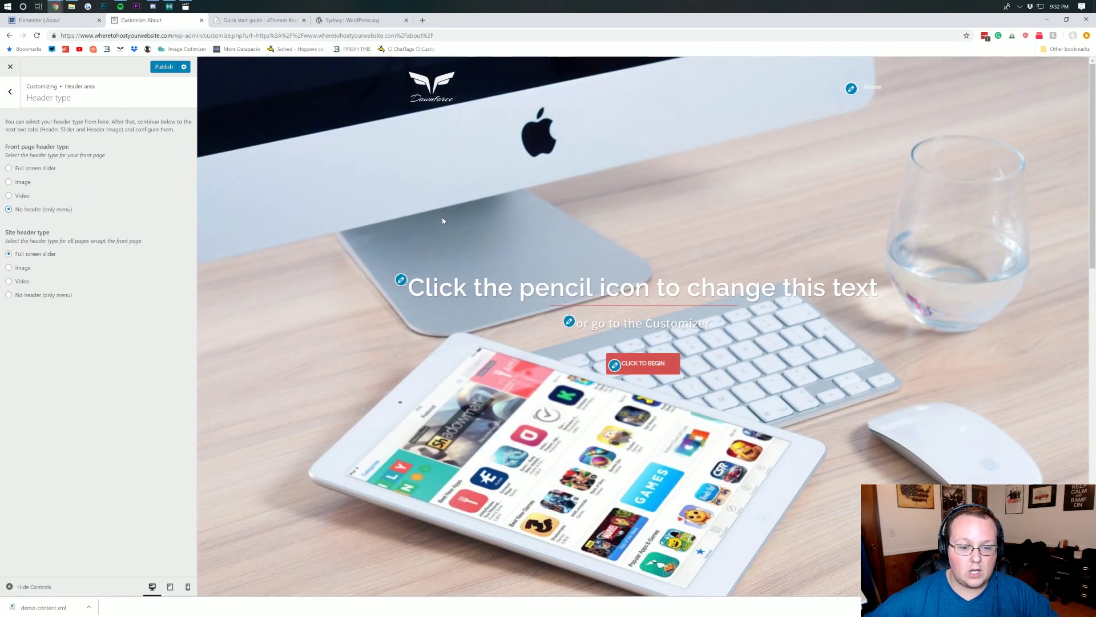
scroll(442, 220, "down", 3)
left_click(54, 297)
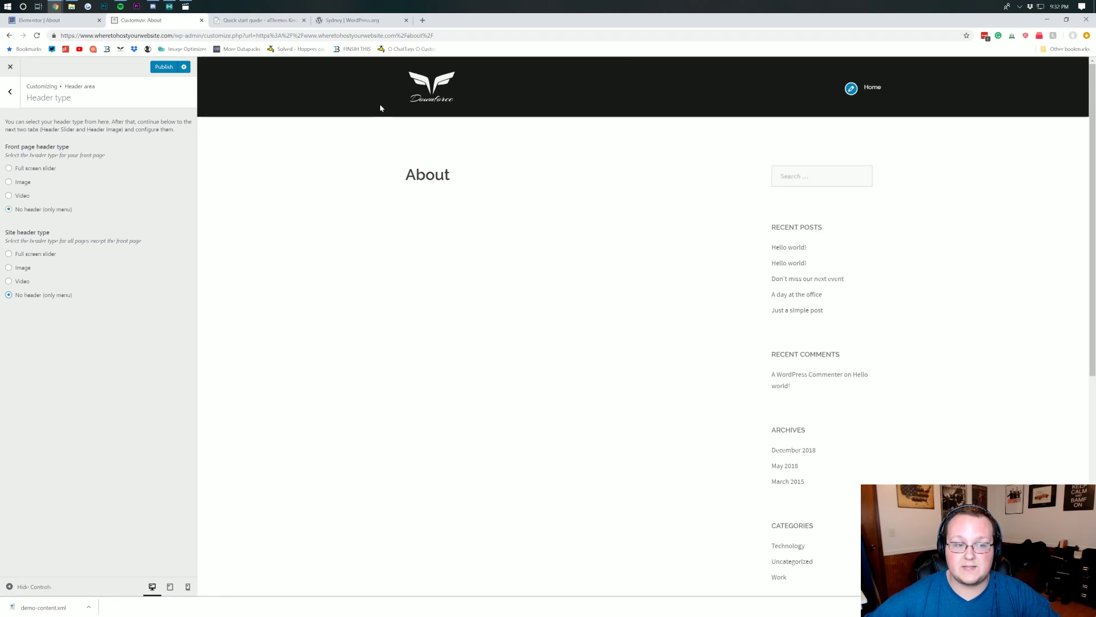
left_click(161, 71)
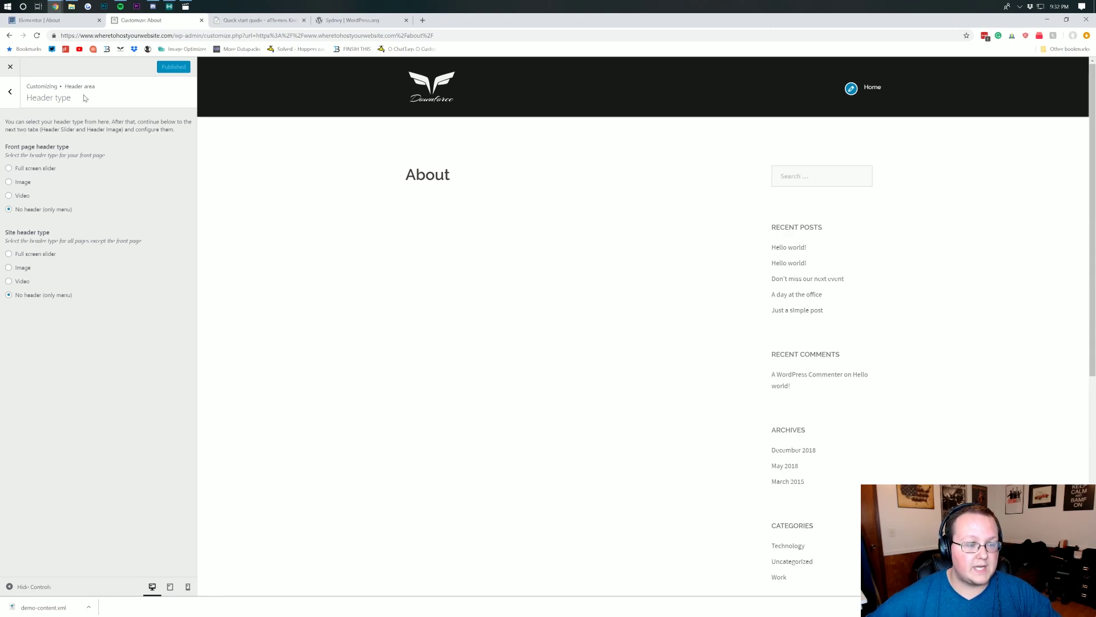
left_click(201, 20)
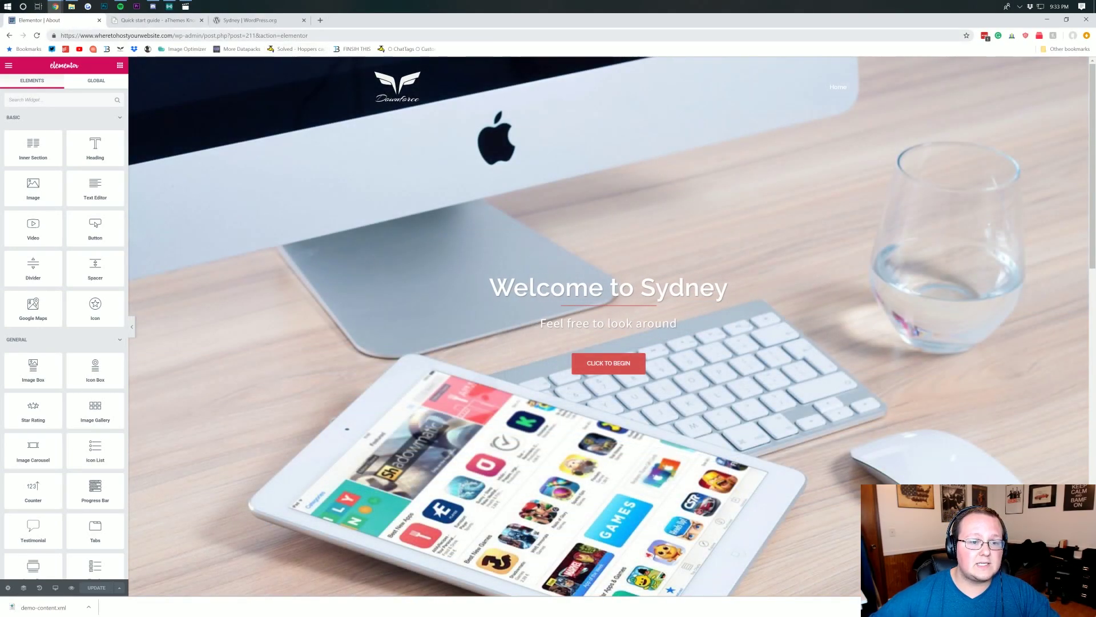
- Reload the editor, add a one-column section with a Google Maps widget of the London Eye, and update
left_click(289, 37)
key("Return")
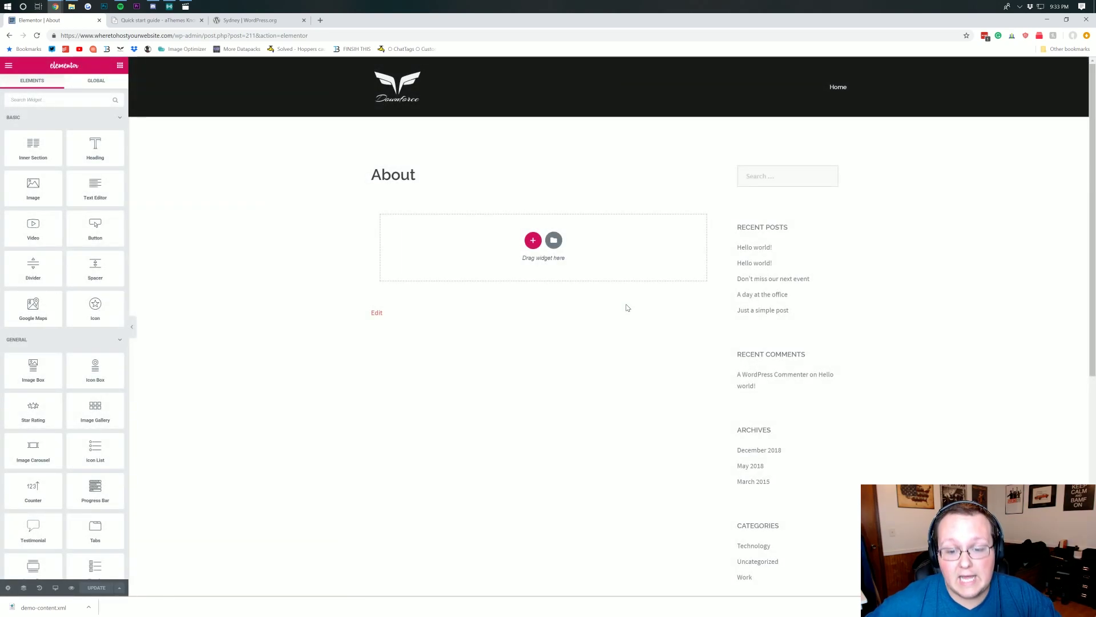
left_click(536, 240)
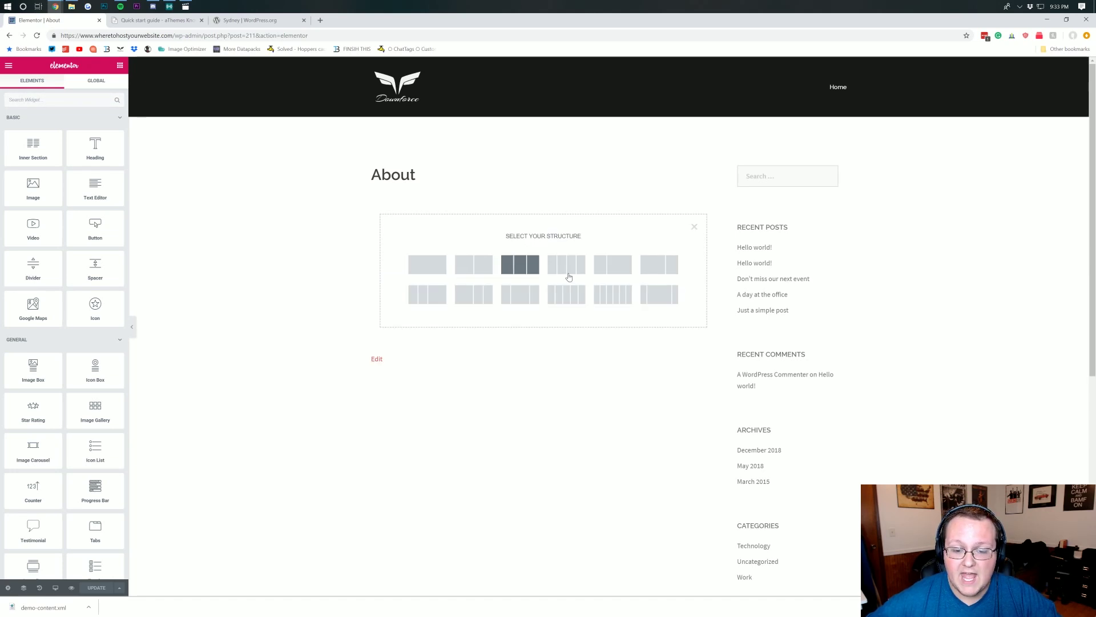
left_click(439, 265)
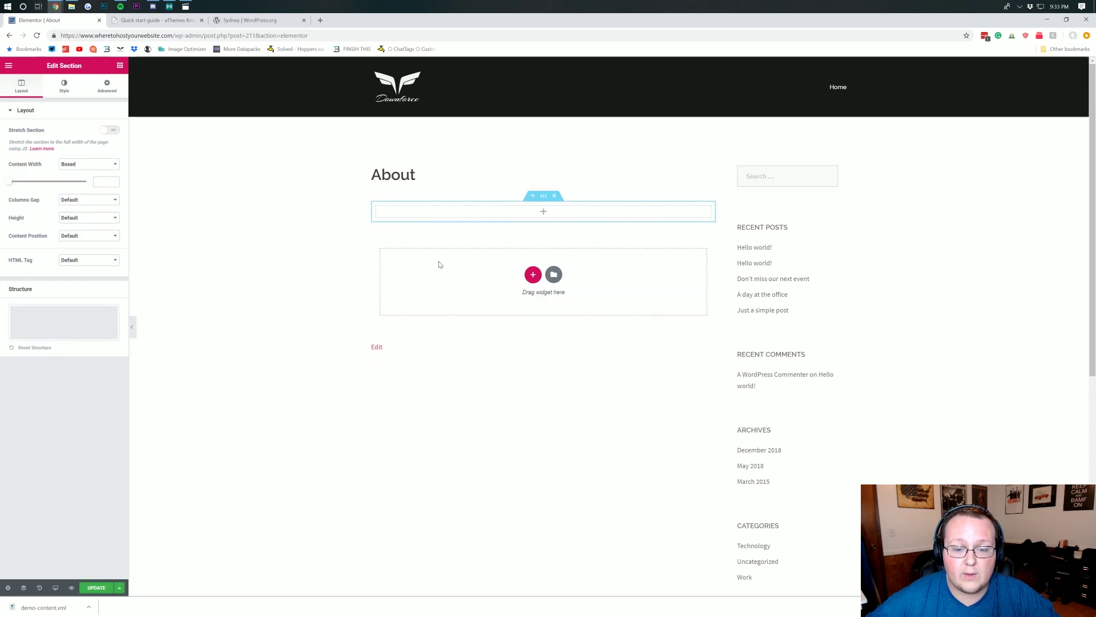
left_click(543, 214)
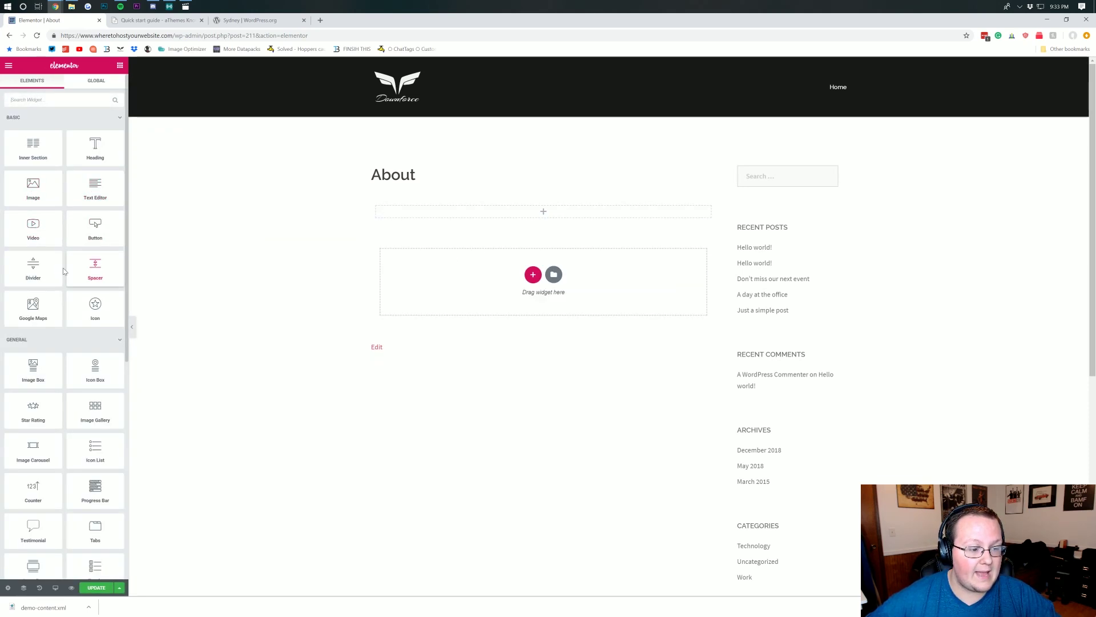
left_click_drag(33, 307, 525, 211)
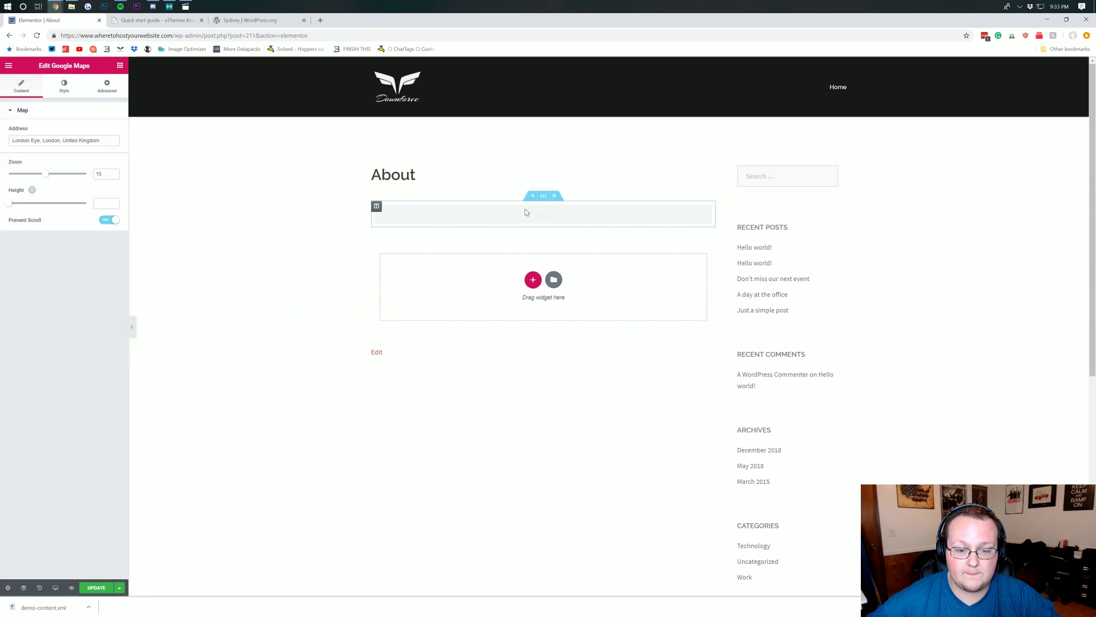
left_click(96, 589)
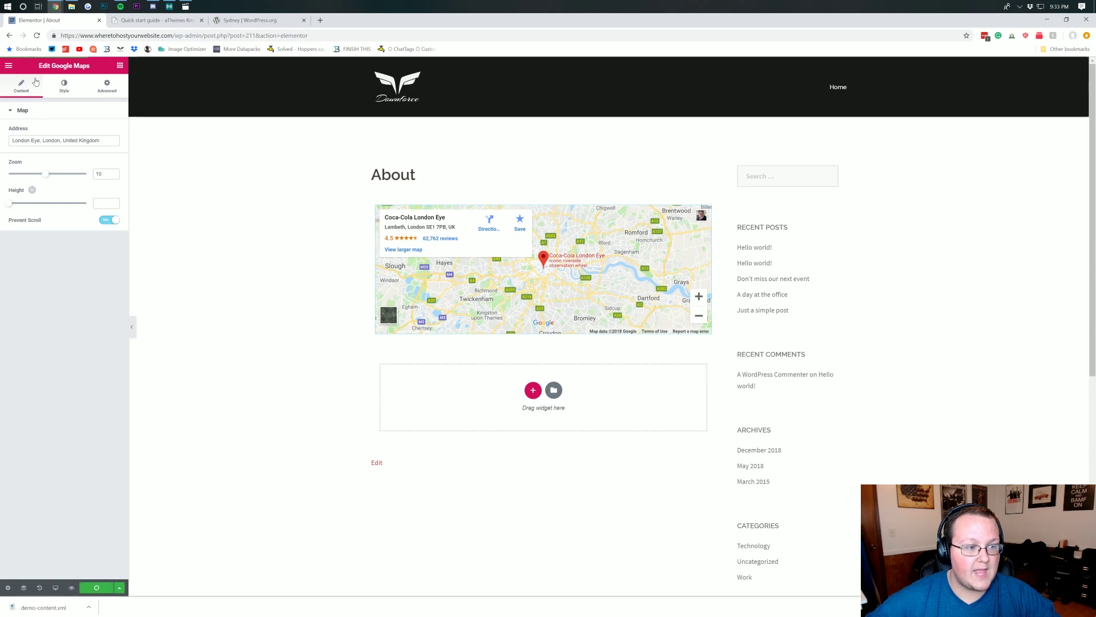
left_click(8, 66)
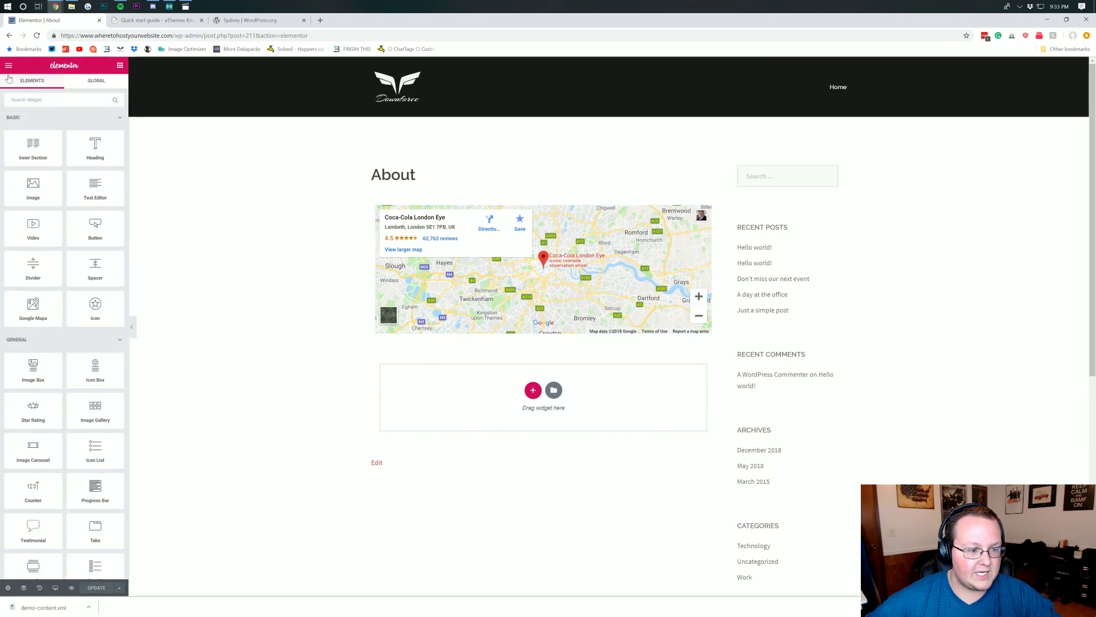
scroll(237, 263, "down", 2)
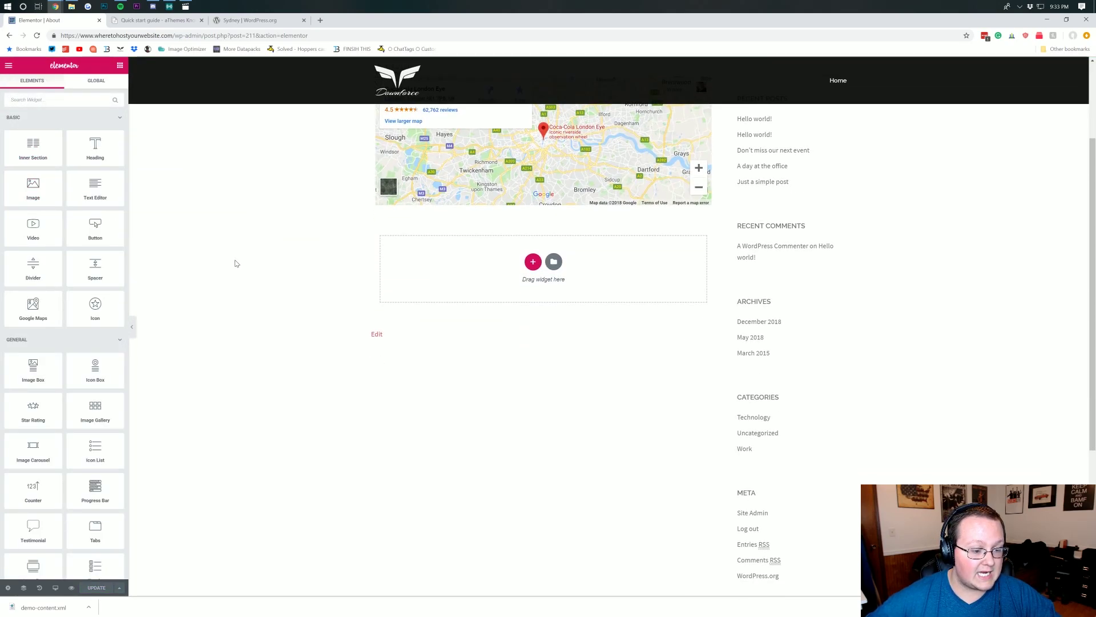
- Add a two-column section below the map with a 'Contact Us' heading in the left column, then update
left_click(532, 262)
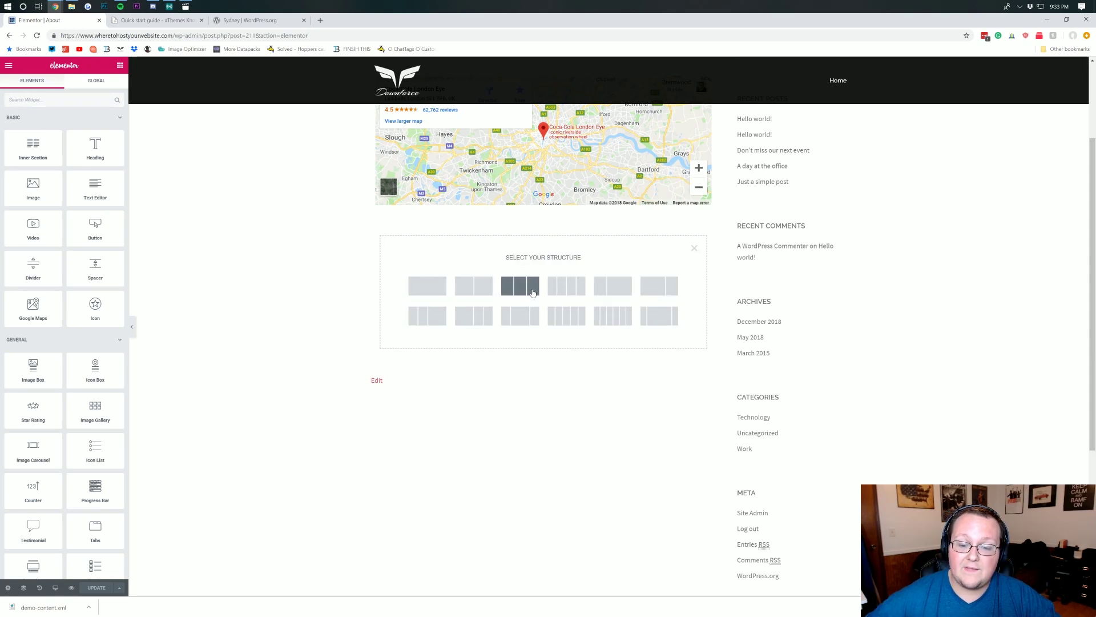
left_click(473, 287)
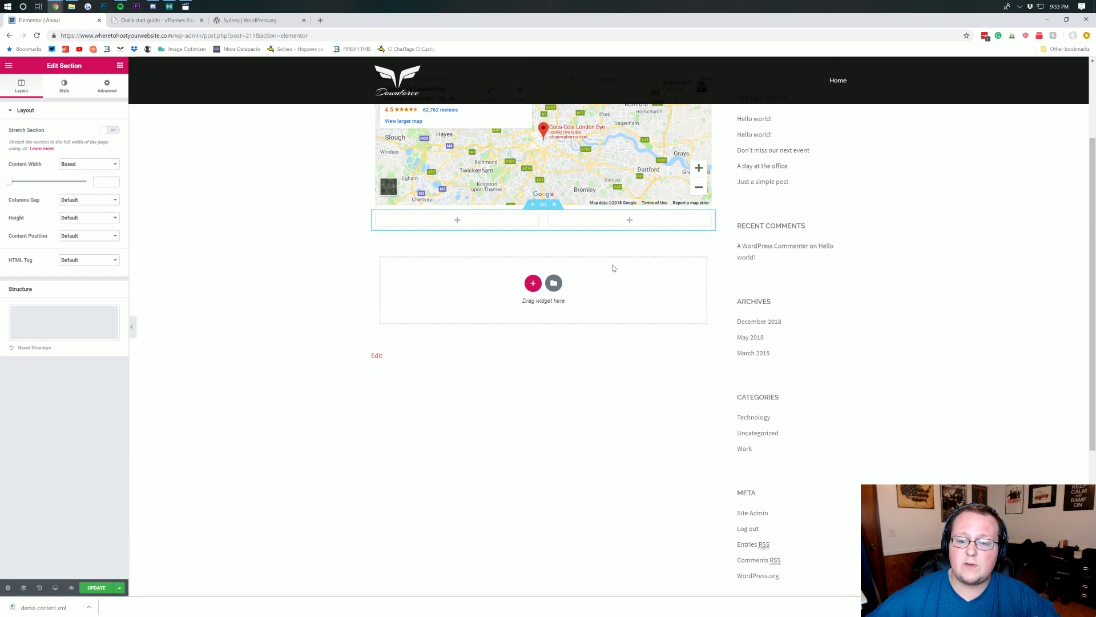
scroll(616, 241, "up", 1)
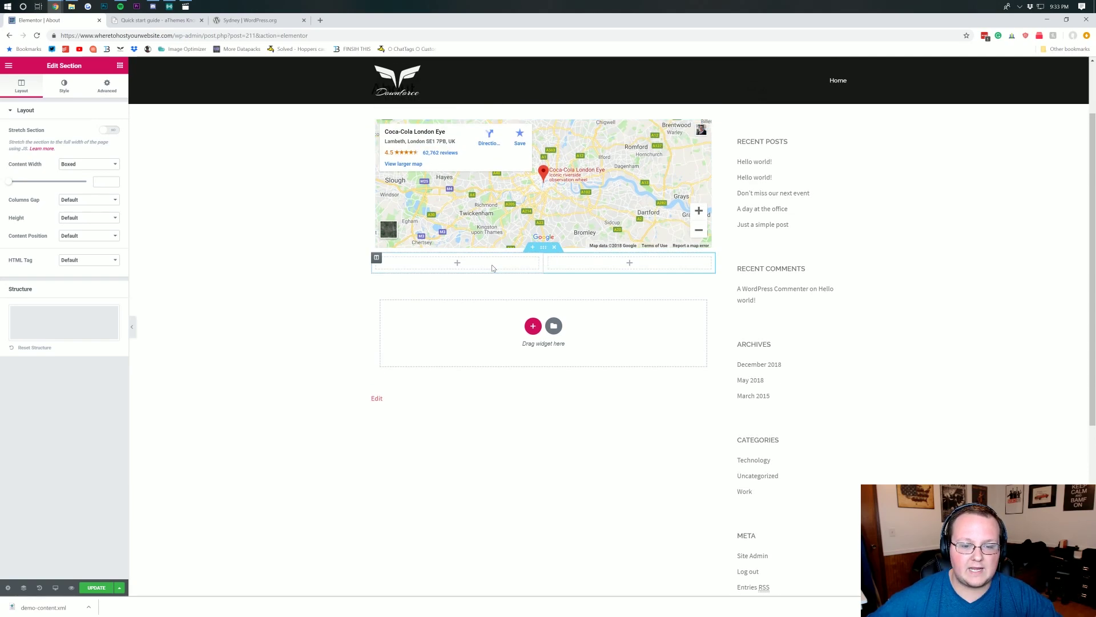
left_click(458, 265)
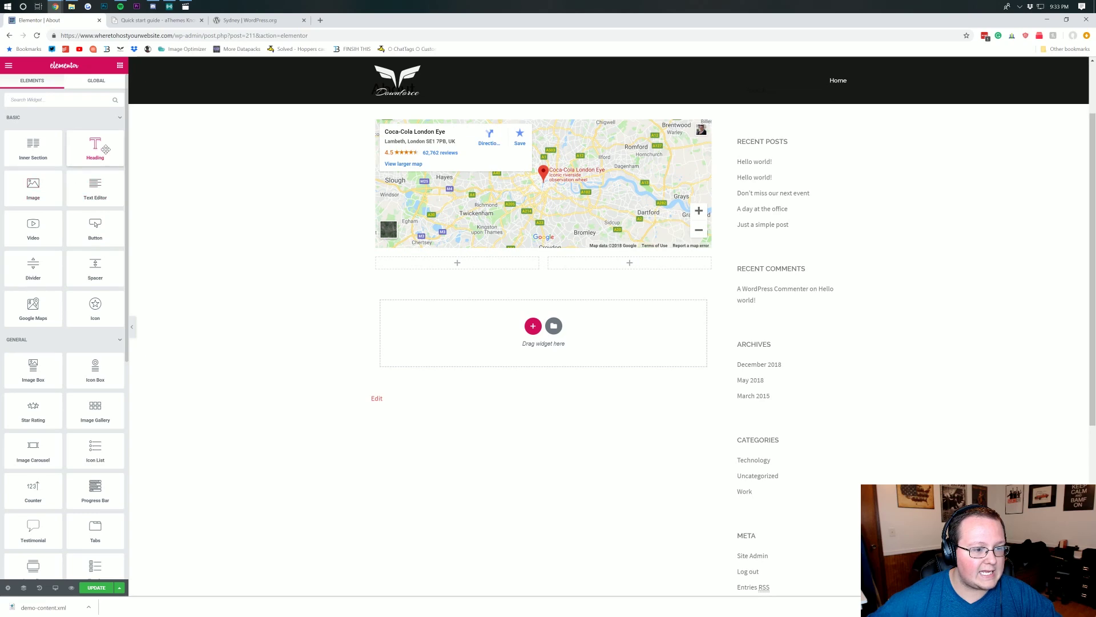
left_click_drag(105, 149, 478, 271)
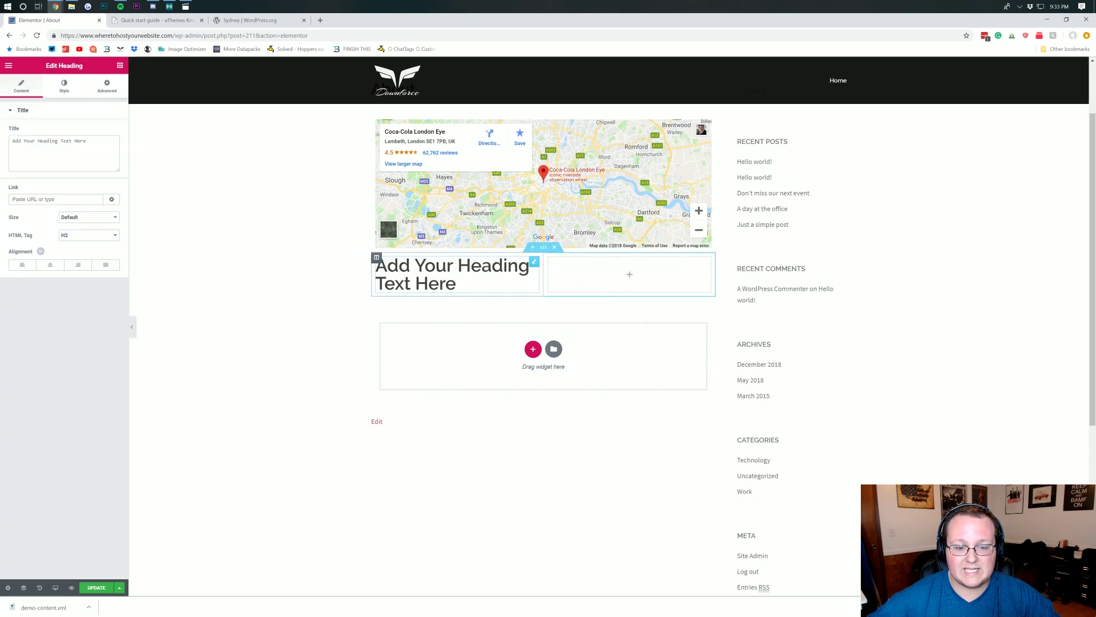
key("ctrl+a")
type("Contact")
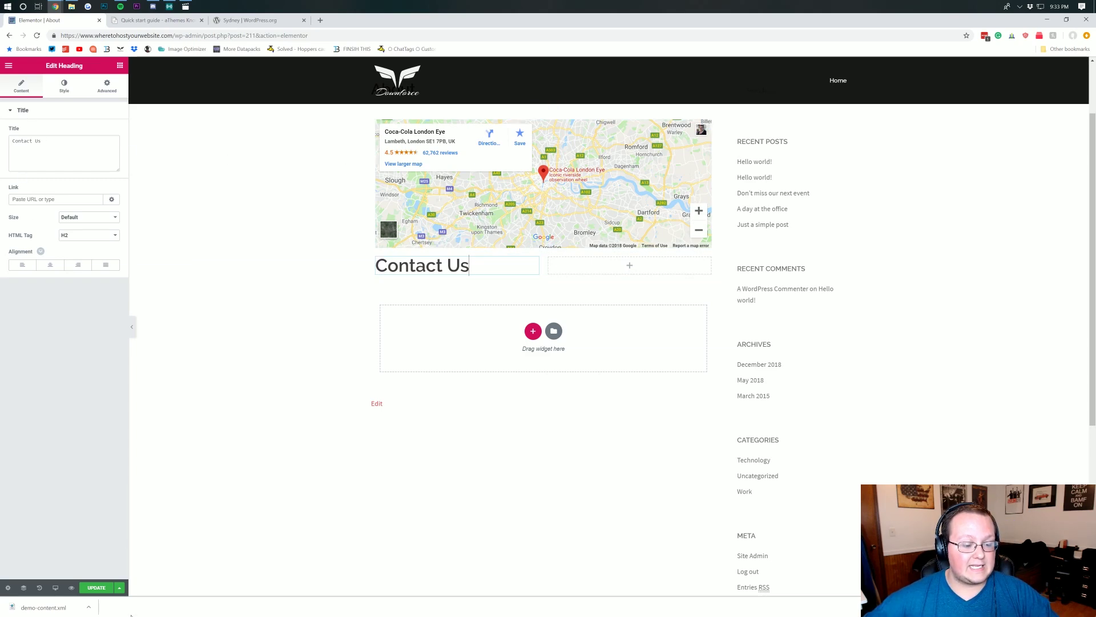
left_click(98, 589)
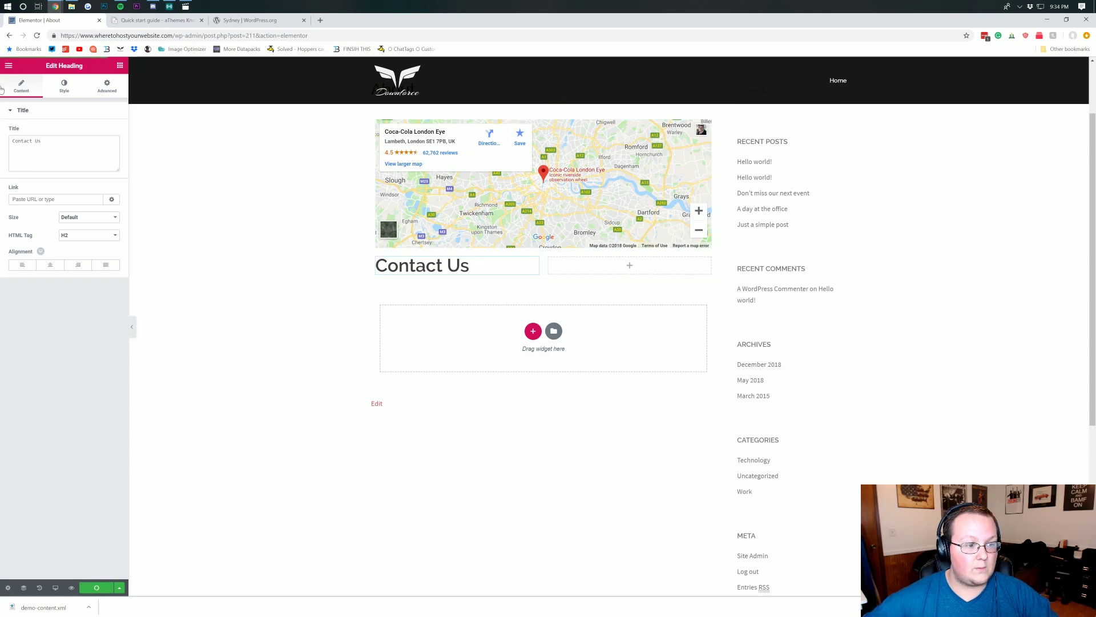
left_click(8, 65)
left_click(8, 67)
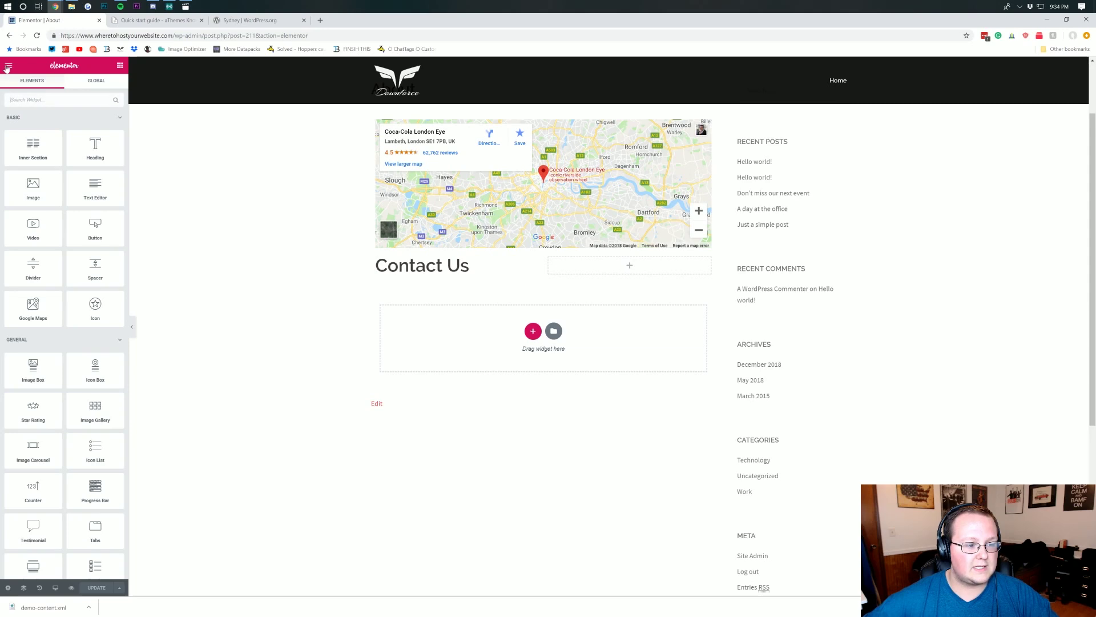
- Add a Text Editor block under Contact Us and clear its lorem placeholder paragraph
left_click_drag(86, 202, 454, 273)
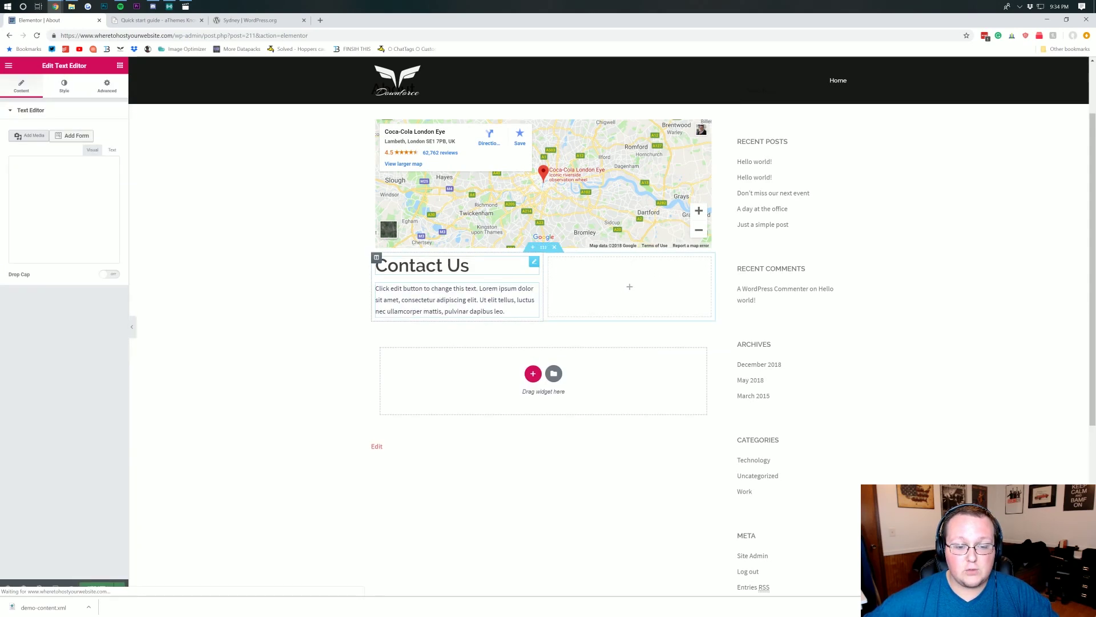
triple_click(453, 297)
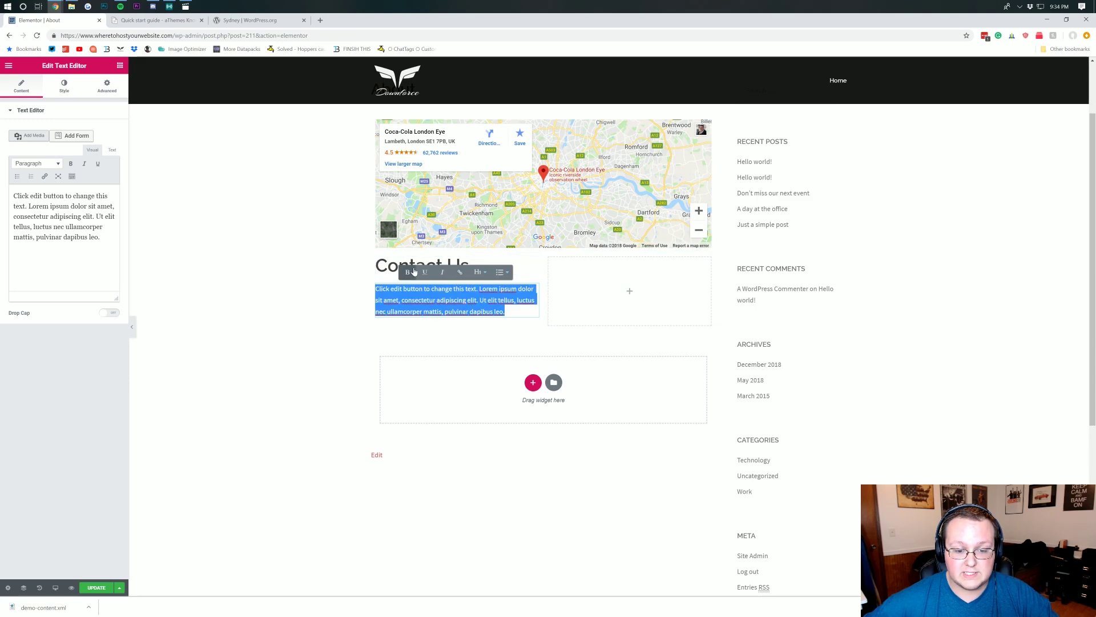
left_click(532, 289)
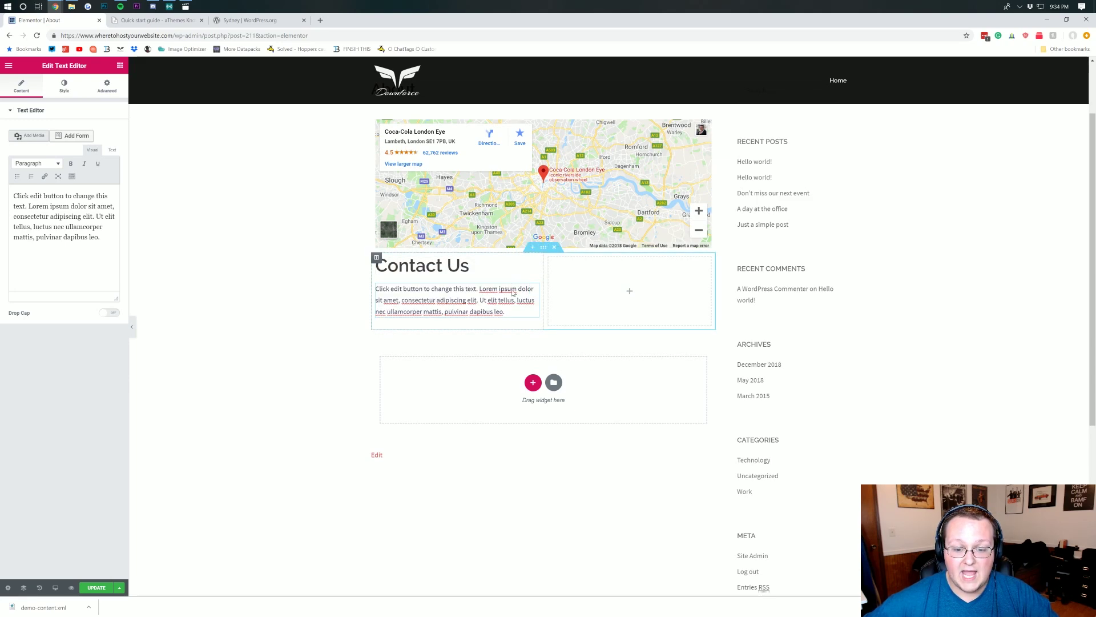
left_click(269, 274)
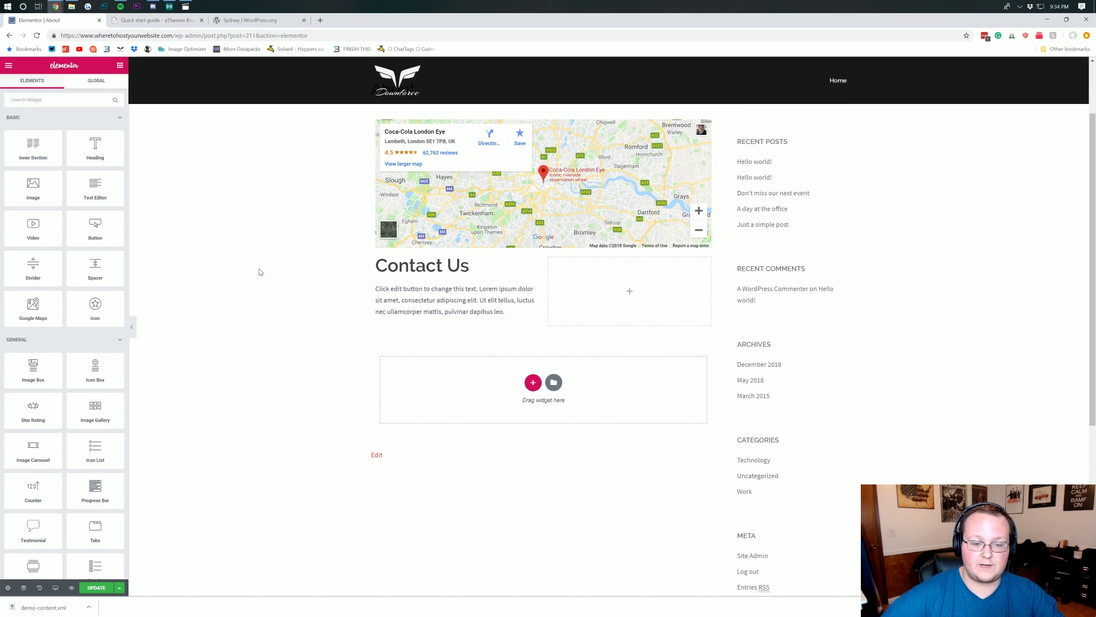
triple_click(377, 289)
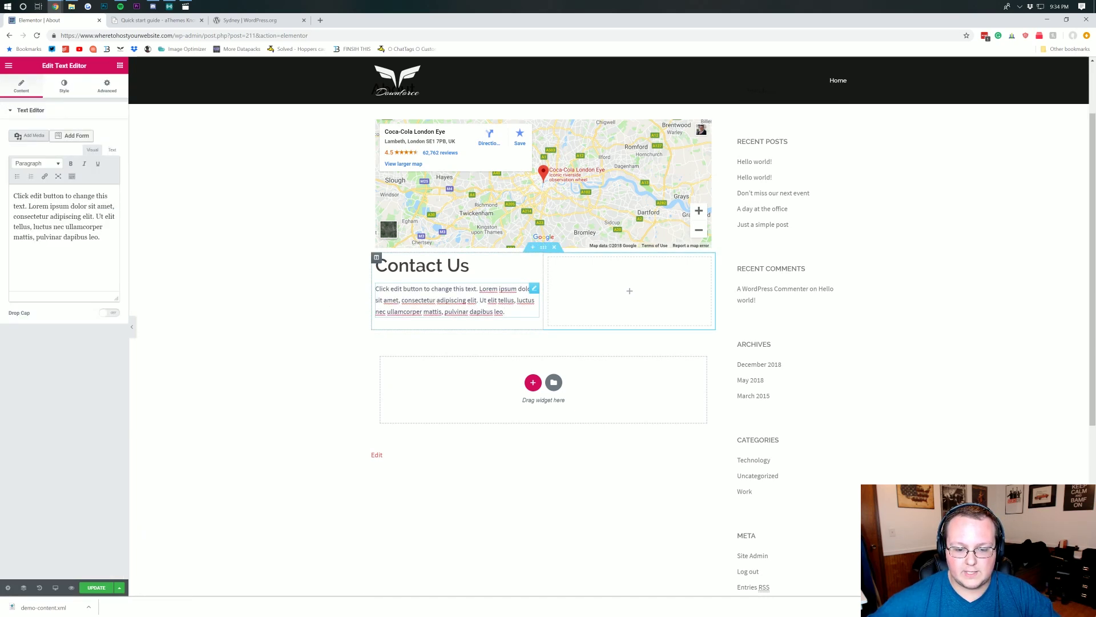
key("BackSpace")
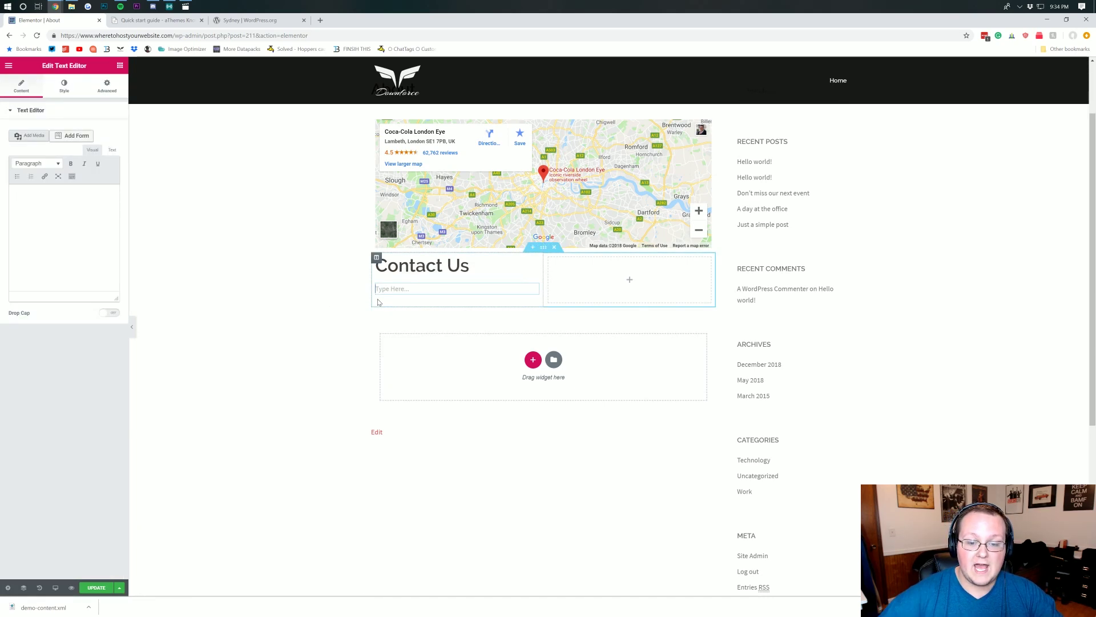
type("a")
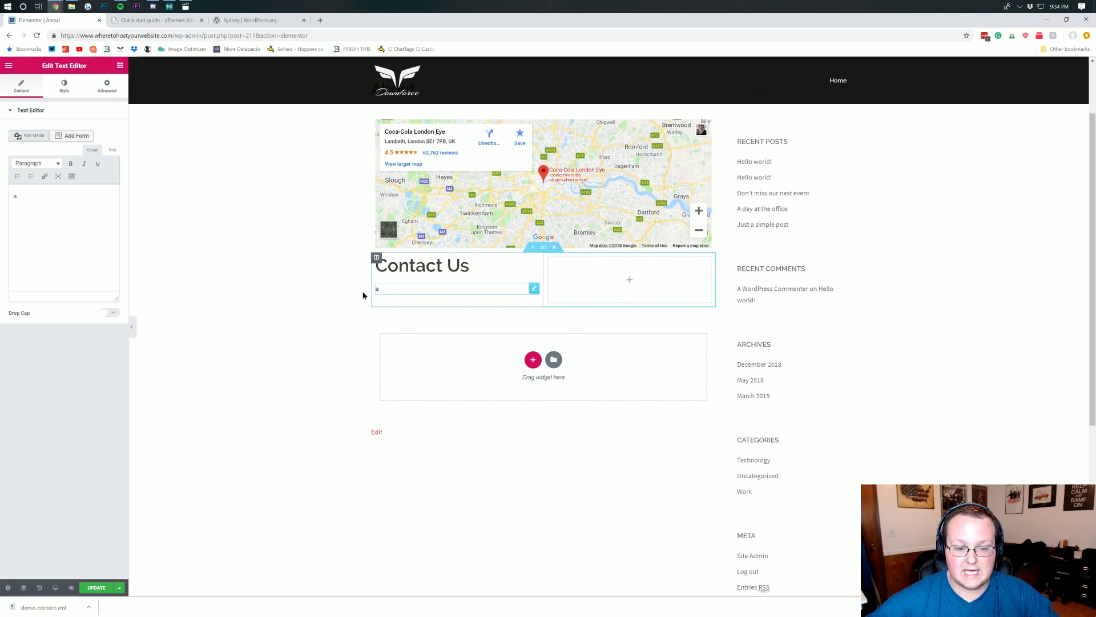
left_click(362, 295)
left_click(411, 292)
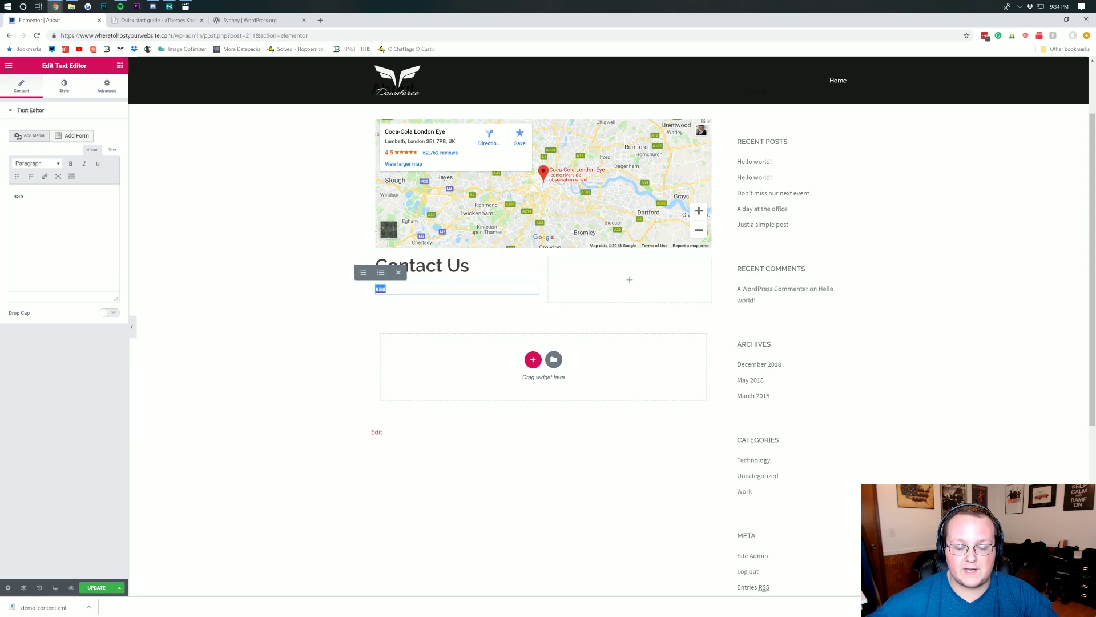
- Turn the text into a bulleted list with Phone and Email lines, both in bold
left_click(381, 272)
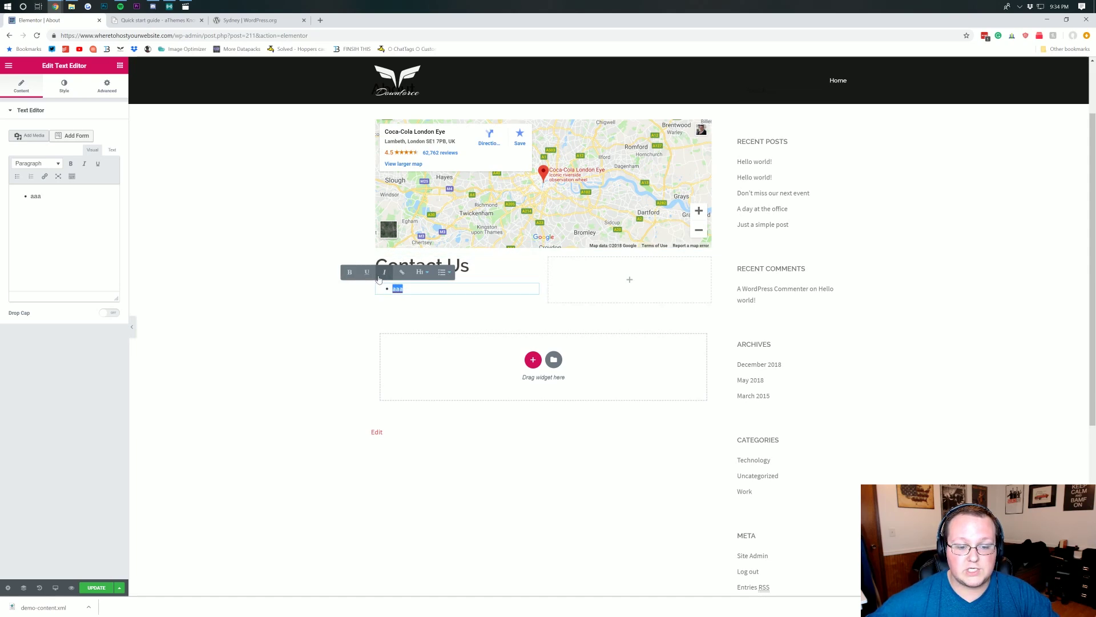
left_click(425, 292)
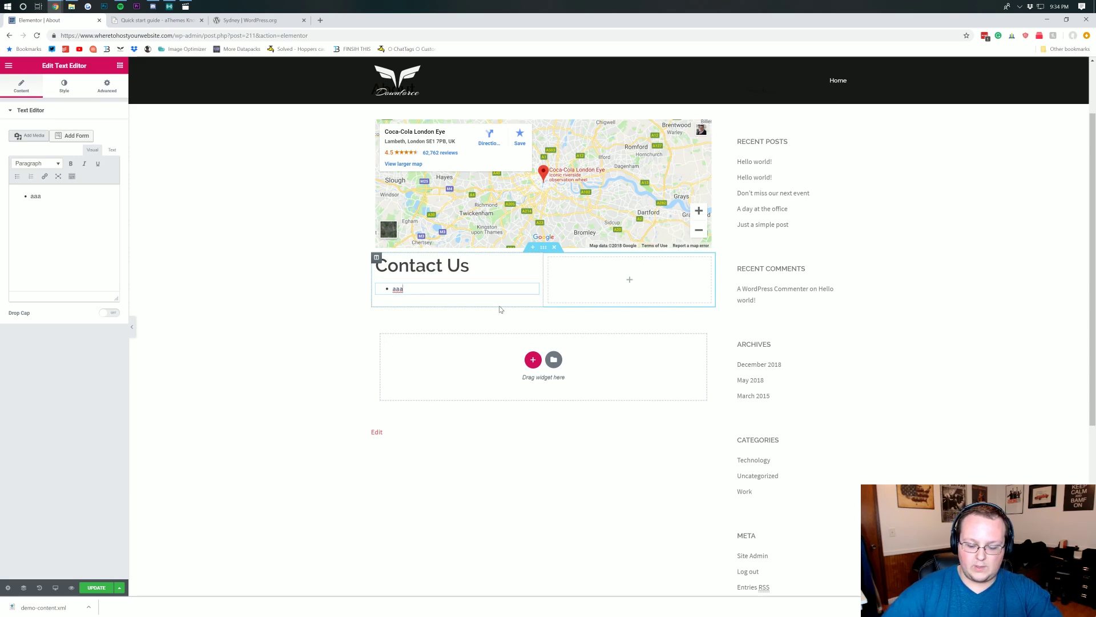
key("shift+Left")
type("P")
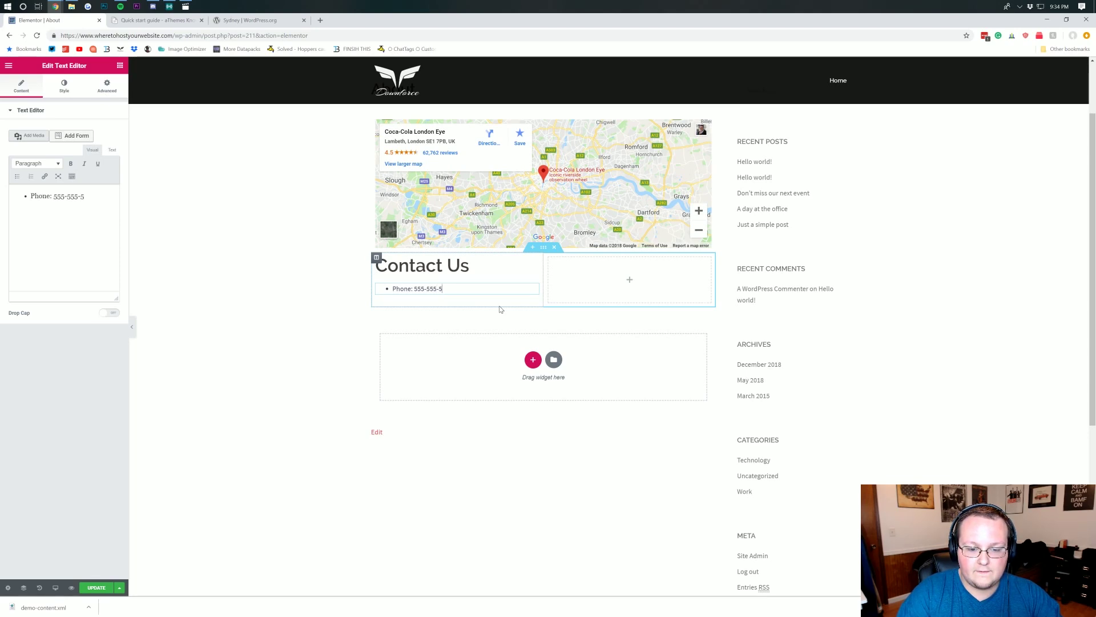
key("Return")
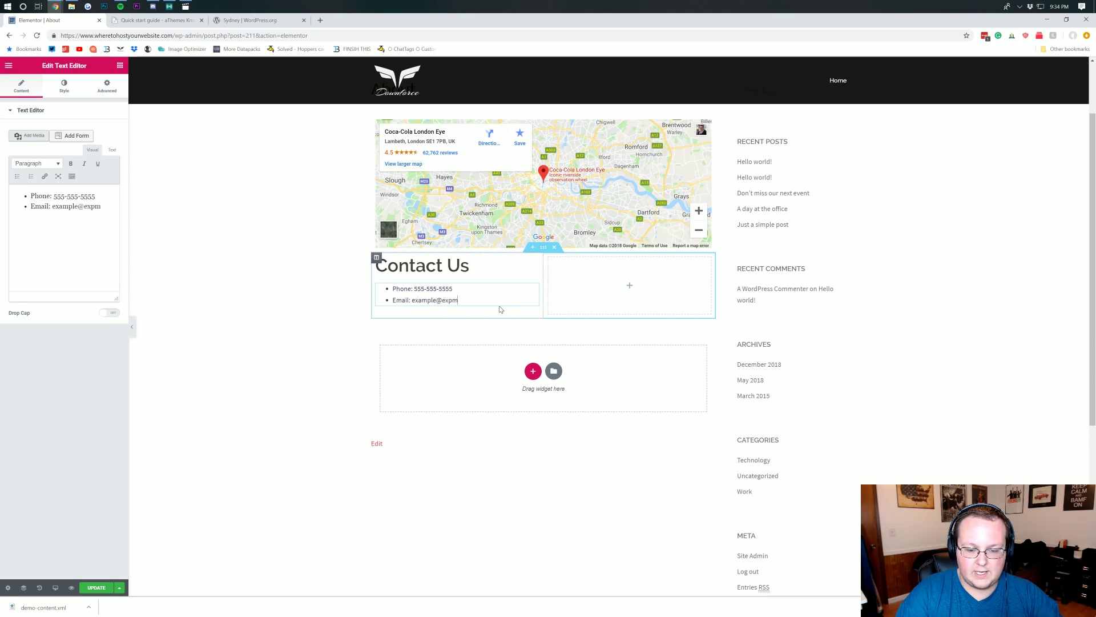
type("com")
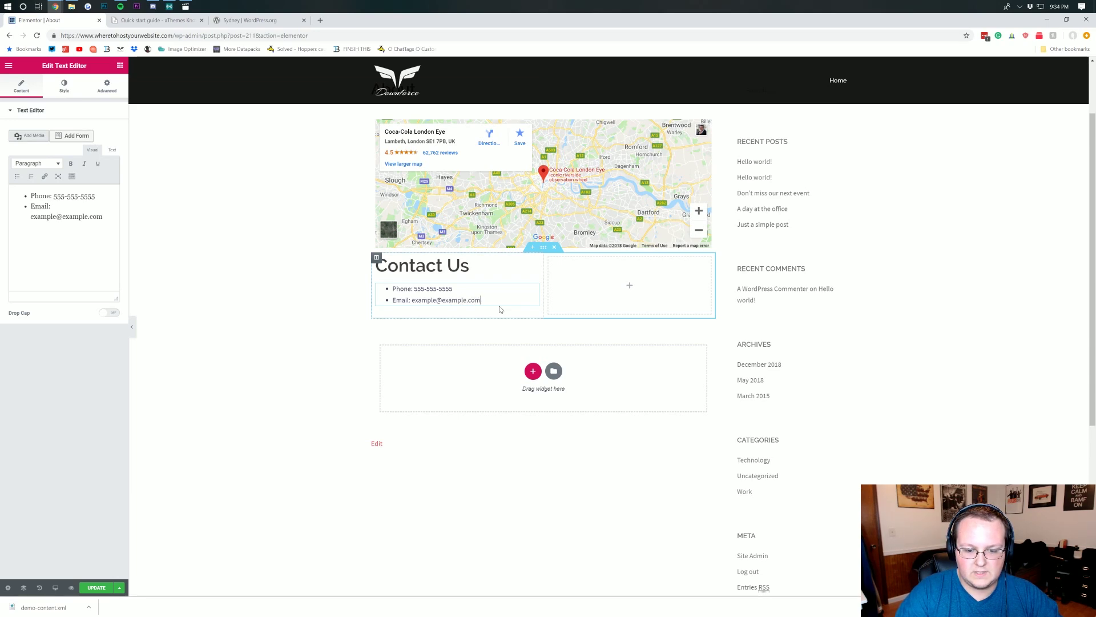
key("Return")
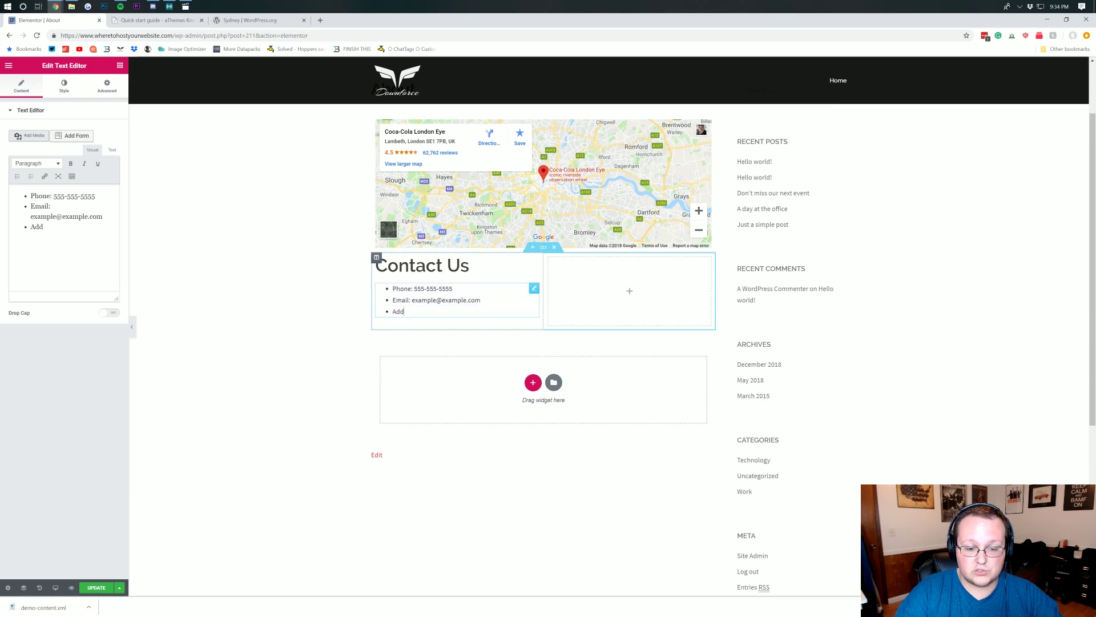
key("BackSpace")
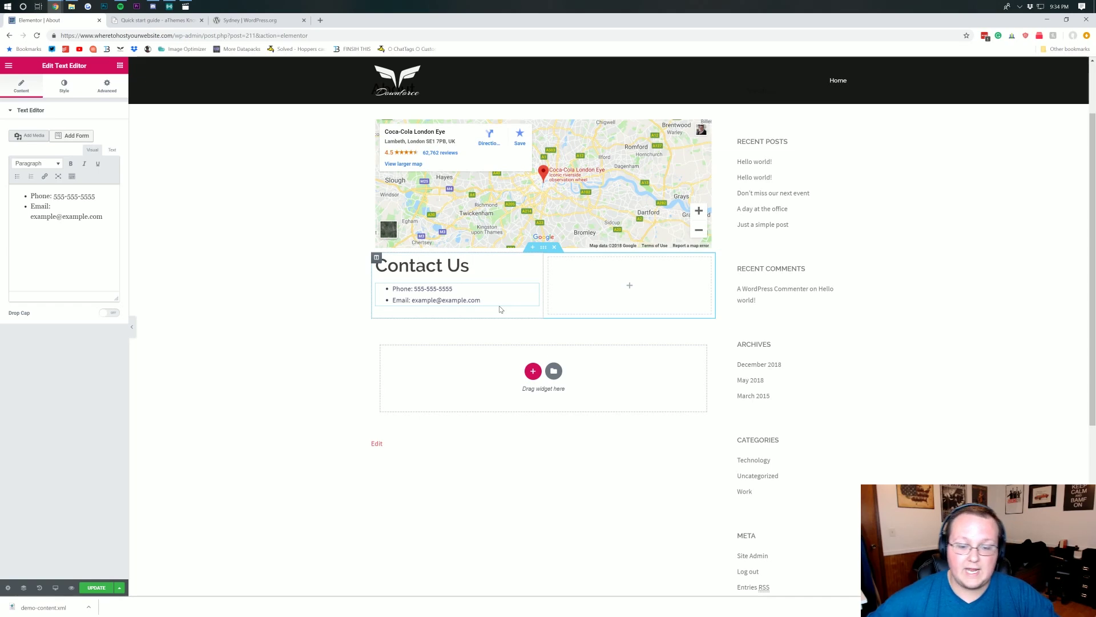
left_click_drag(482, 300, 392, 289)
key("ctrl+b")
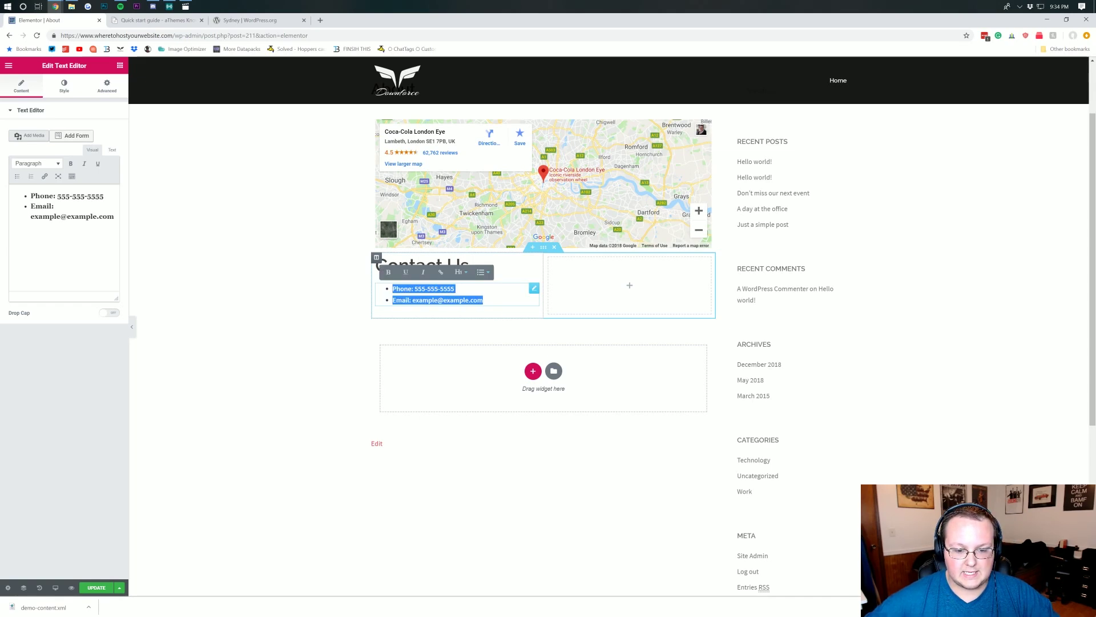
left_click(443, 300)
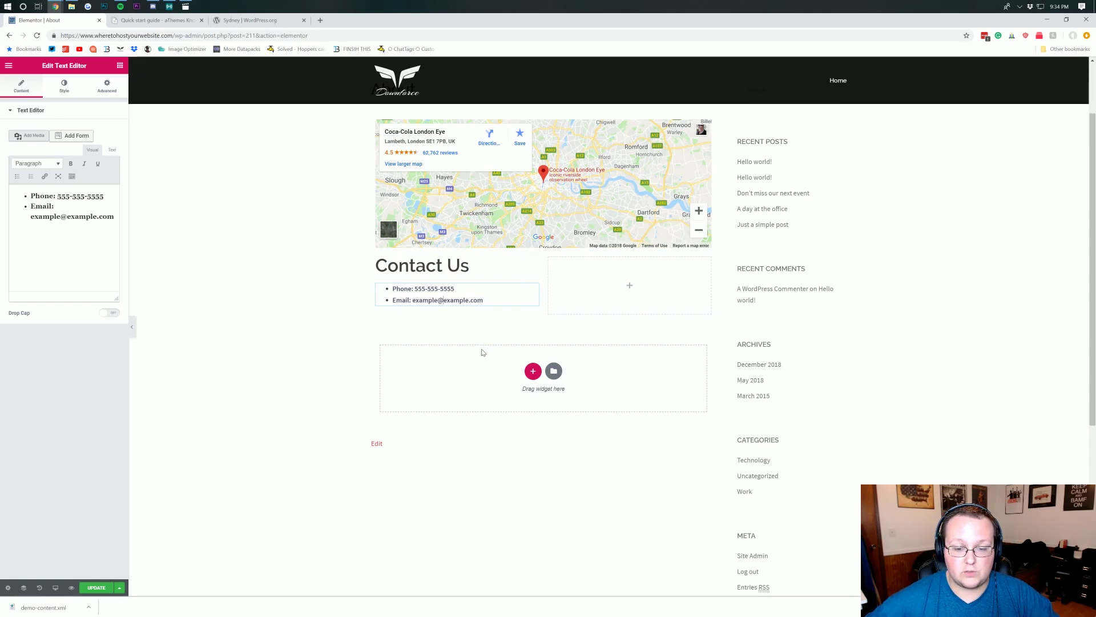
left_click(631, 286)
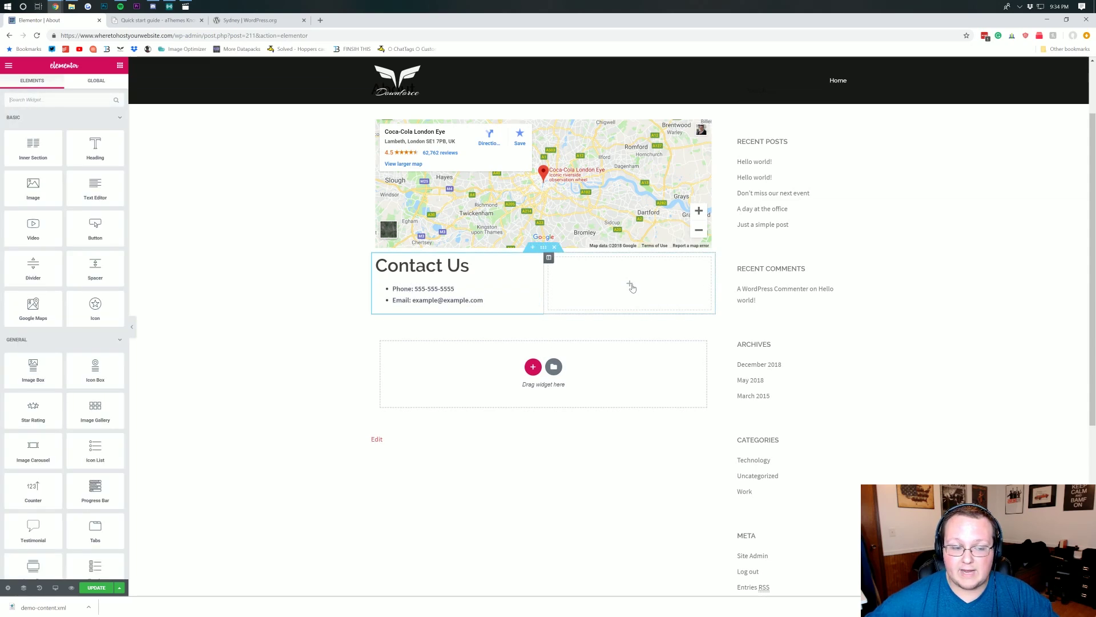
- Add a Video widget to the right column, keep its source as YouTube, and update the page
left_click_drag(38, 226, 612, 271)
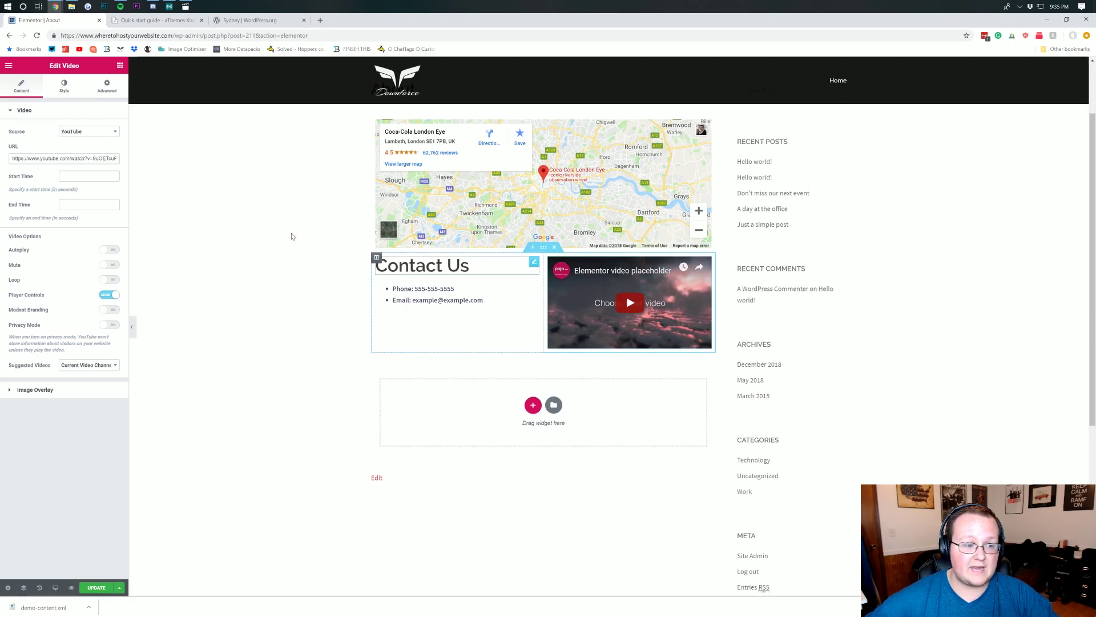
left_click_drag(33, 158, 159, 159)
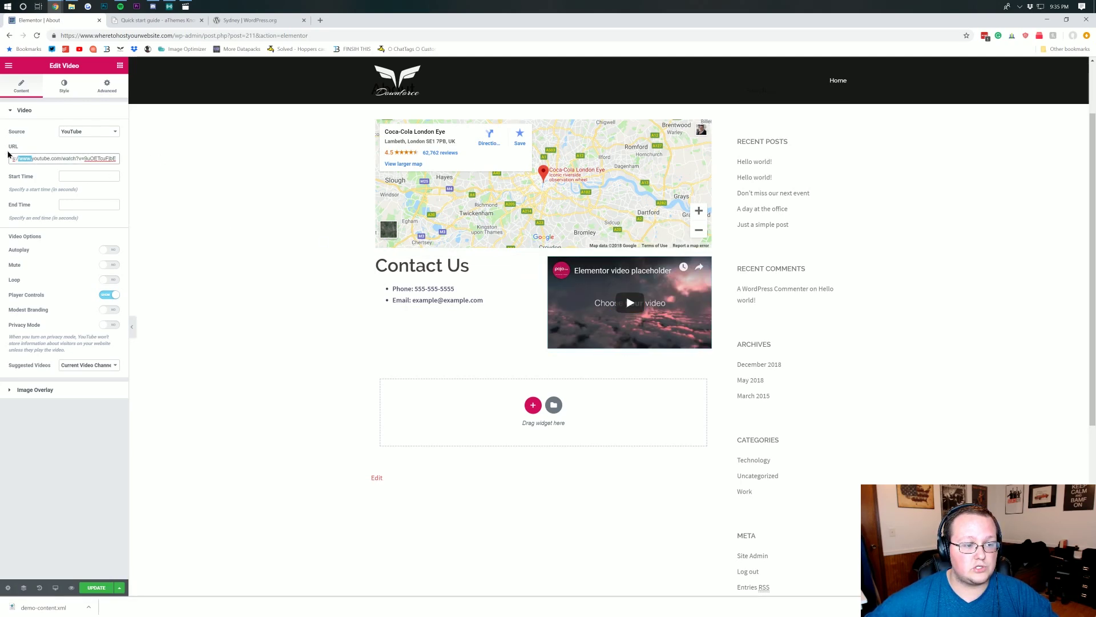
left_click(63, 133)
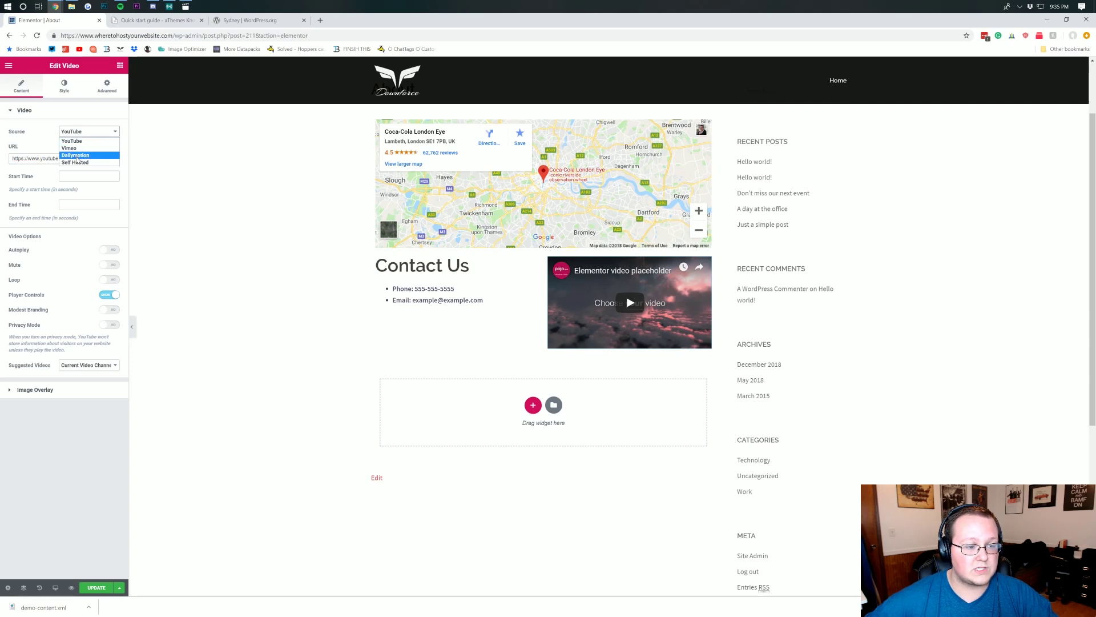
left_click(80, 162)
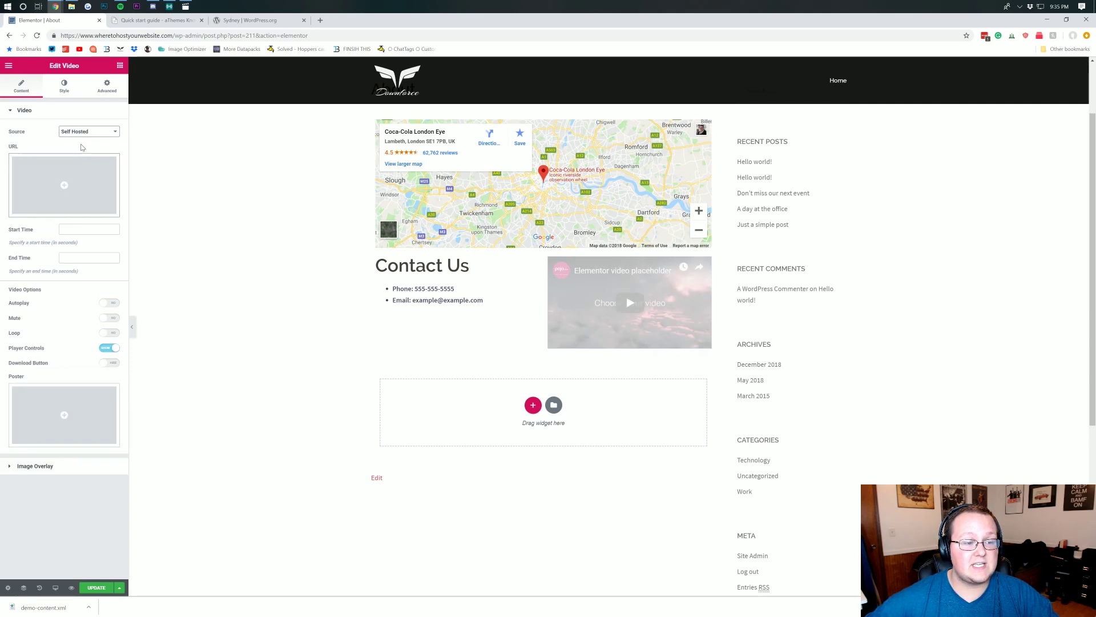
left_click(83, 132)
left_click(83, 141)
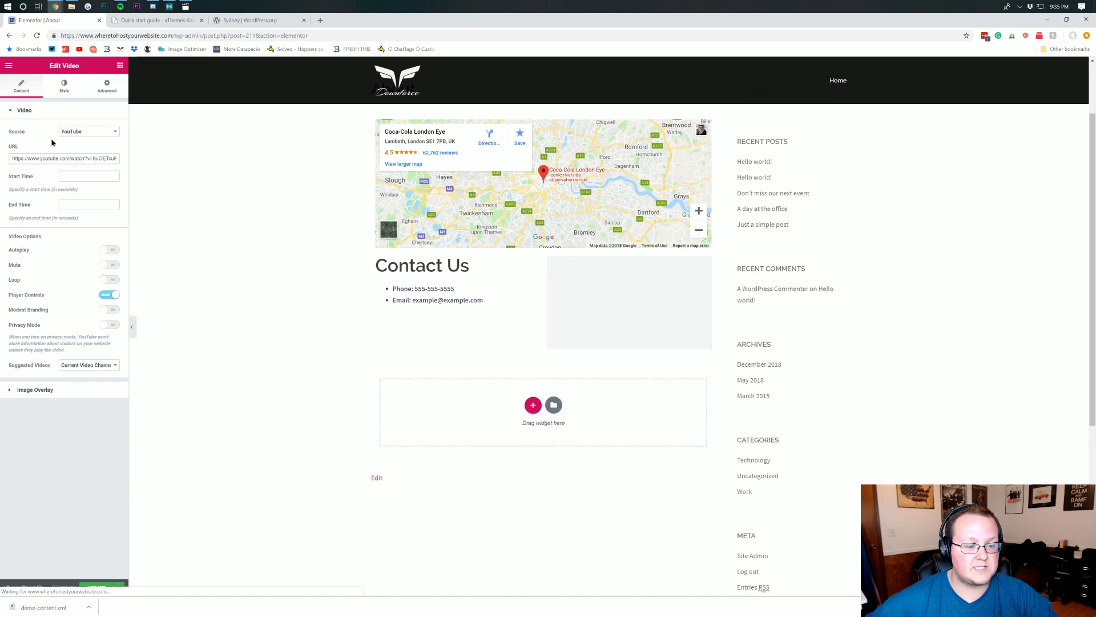
left_click(97, 588)
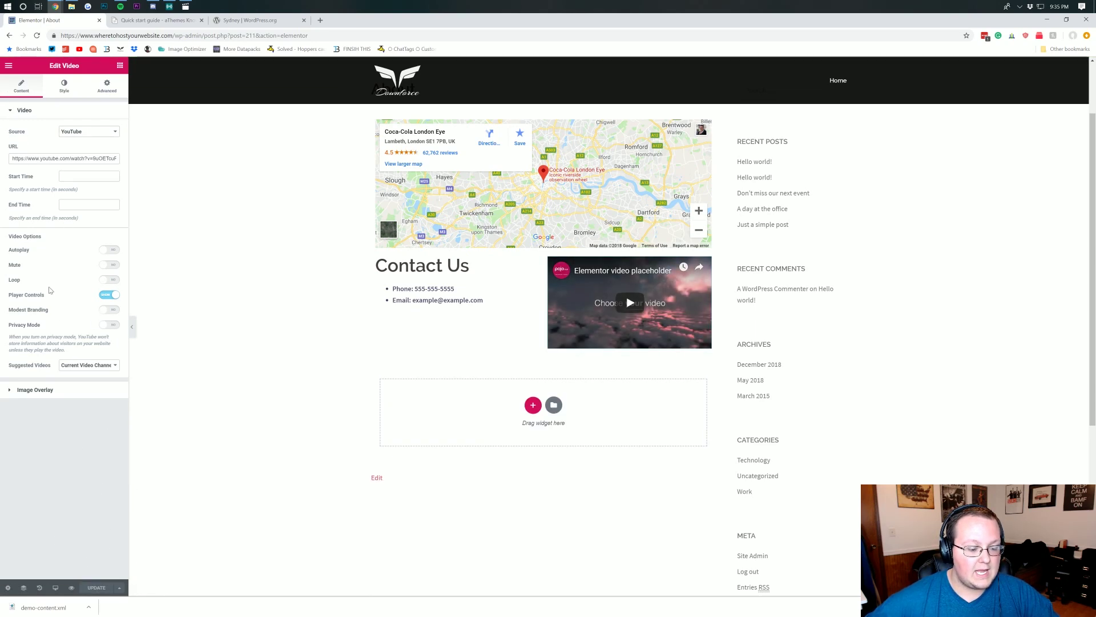
left_click(8, 67)
left_click(8, 66)
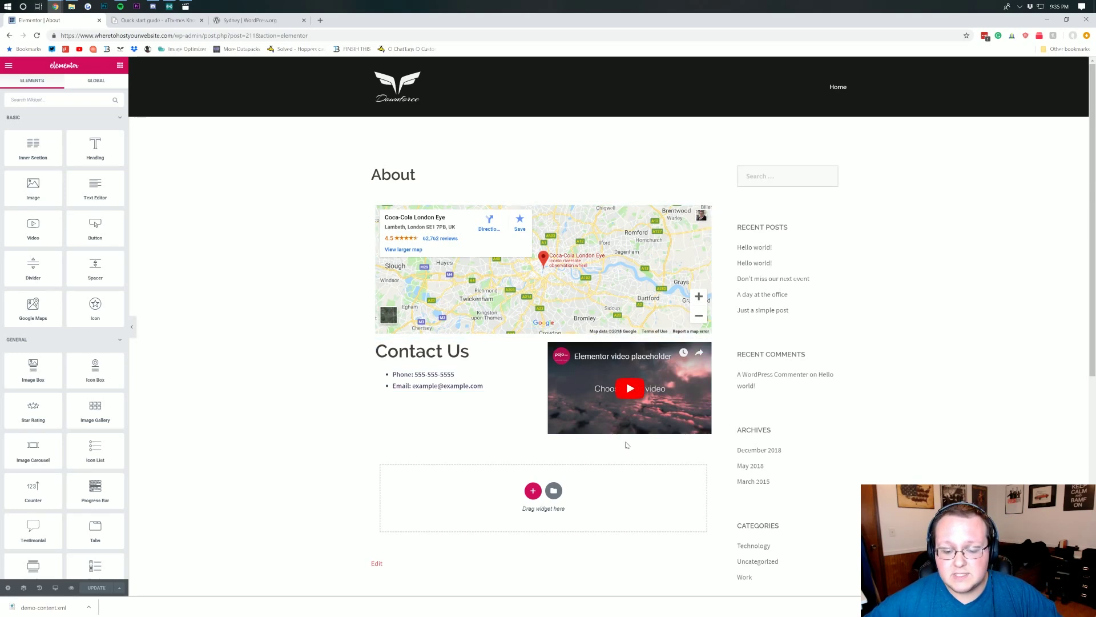
- Add a one-column section below Contact Us with an Image widget showing the red car sunset photo
scroll(626, 445, "down", 1)
left_click(533, 447)
scroll(530, 449, "down", 2)
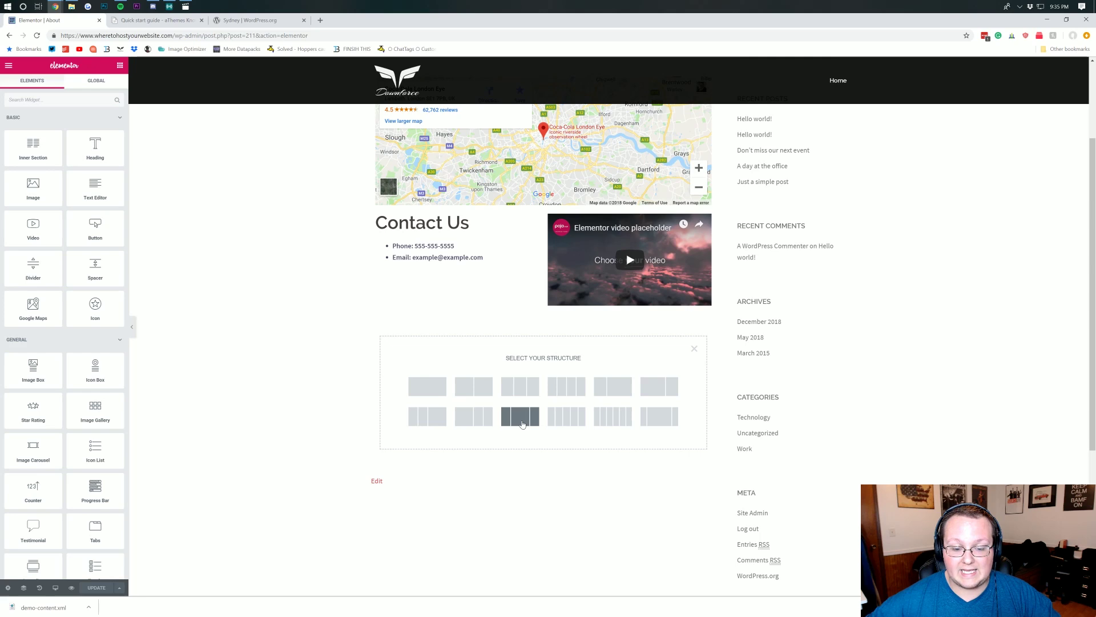
left_click(426, 393)
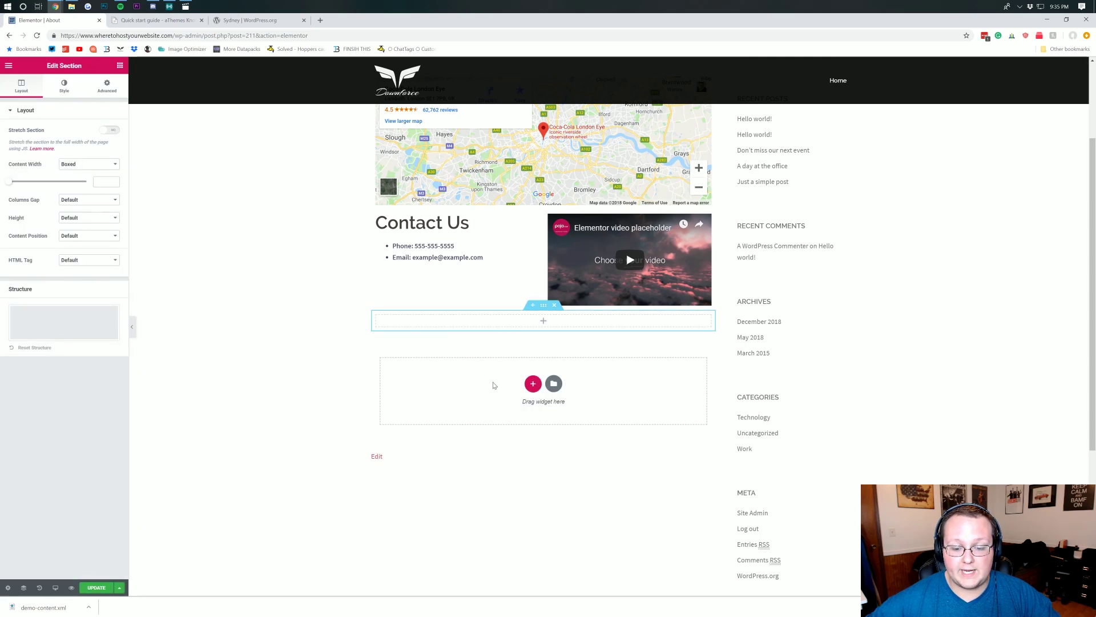
left_click(544, 322)
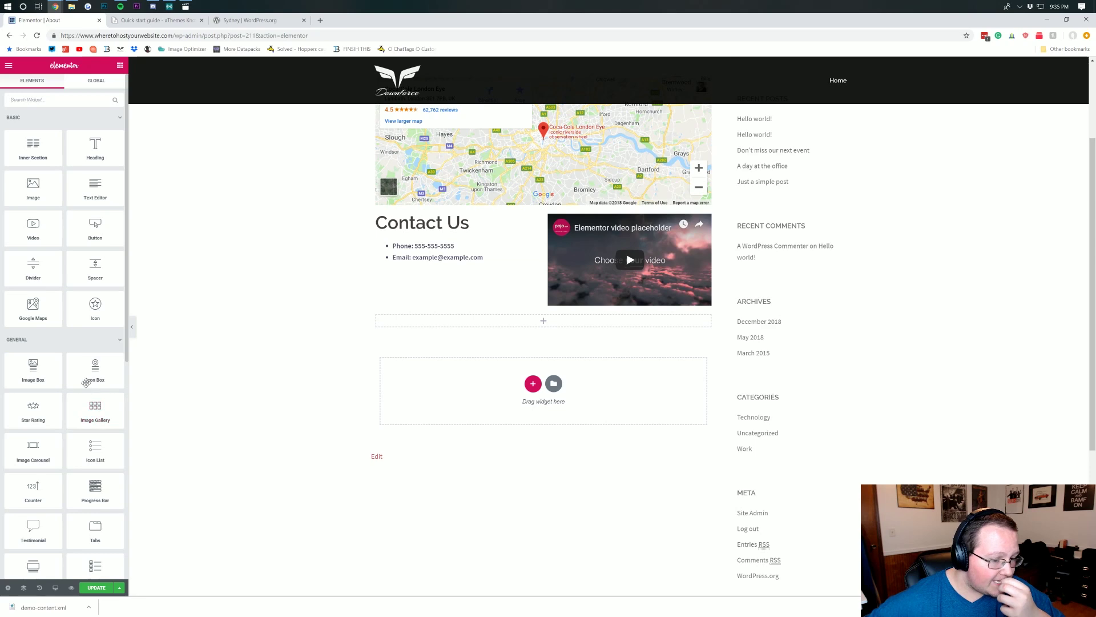
left_click_drag(54, 209, 559, 317)
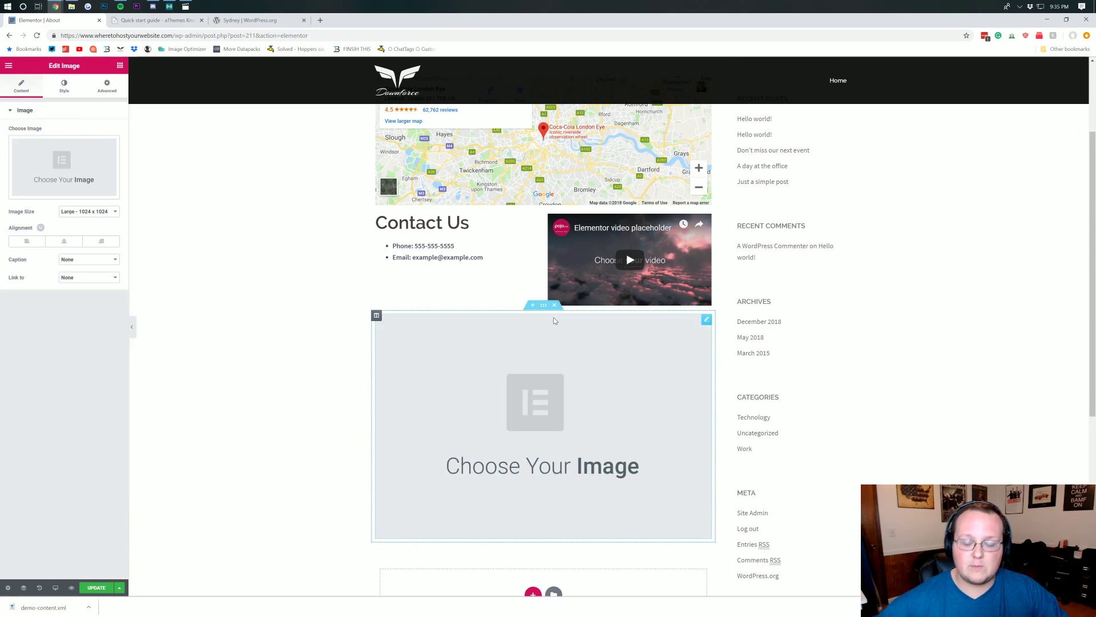
left_click(51, 160)
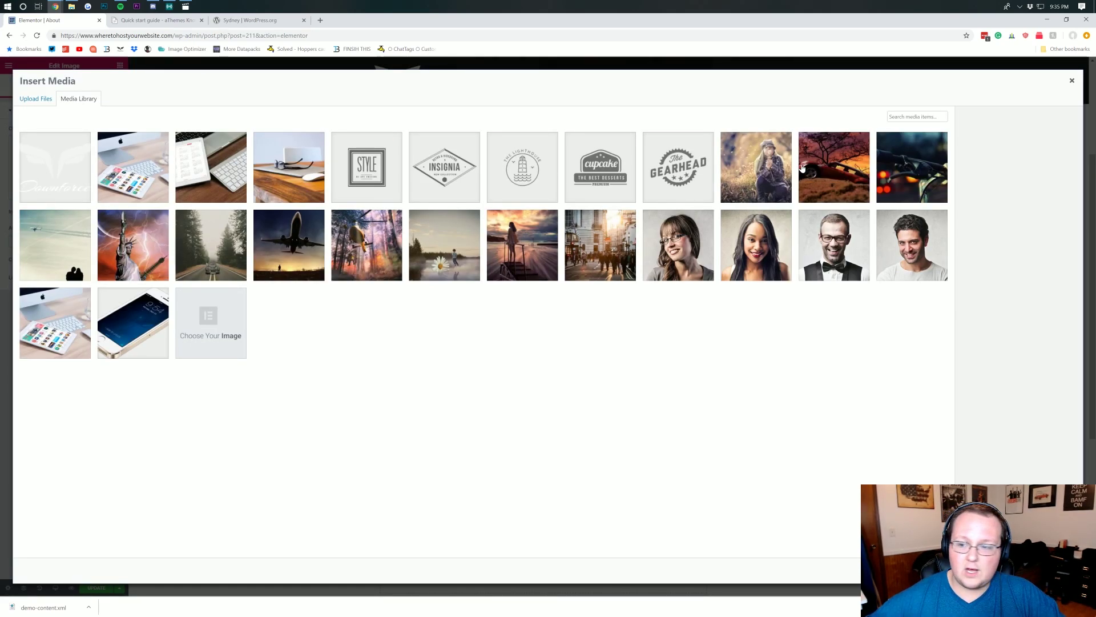
left_click(835, 165)
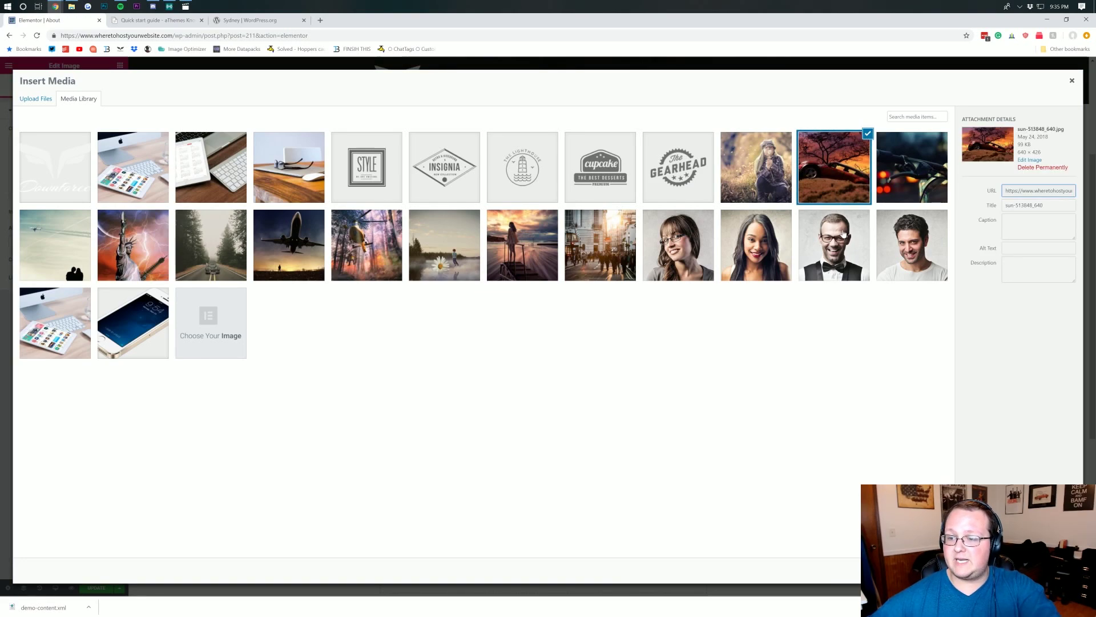
left_click(1045, 570)
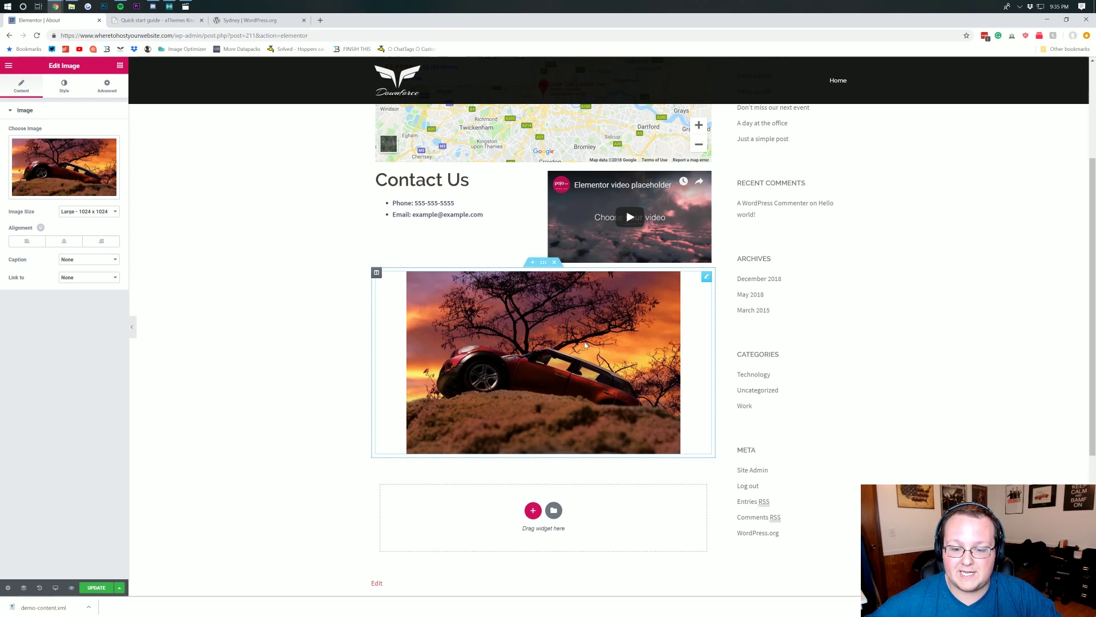
scroll(585, 345, "down", 1)
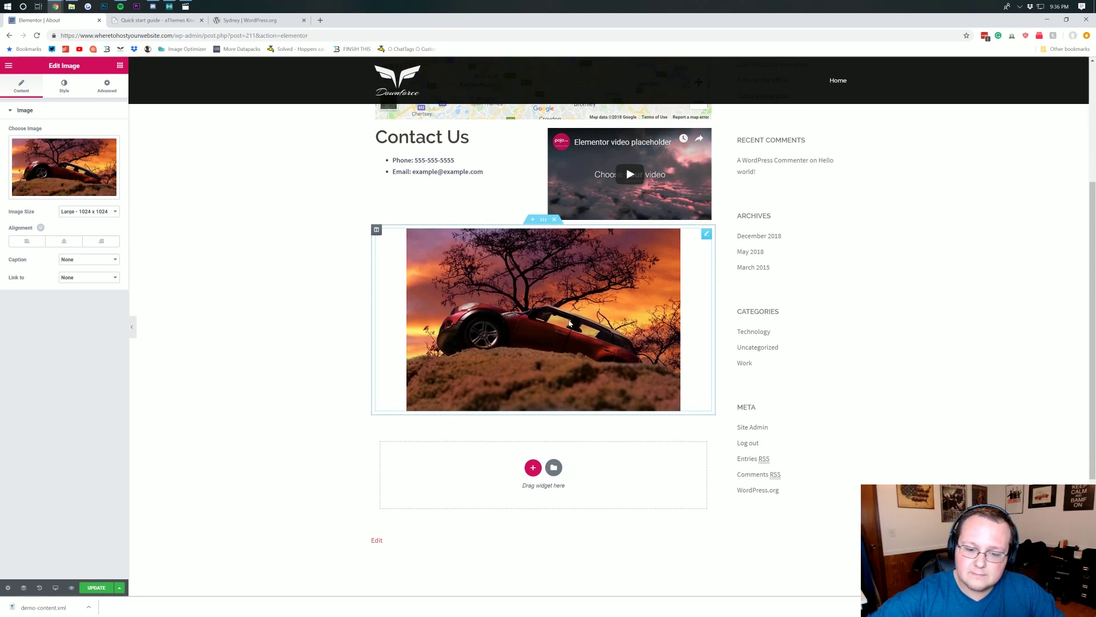
scroll(616, 346, "down", 3)
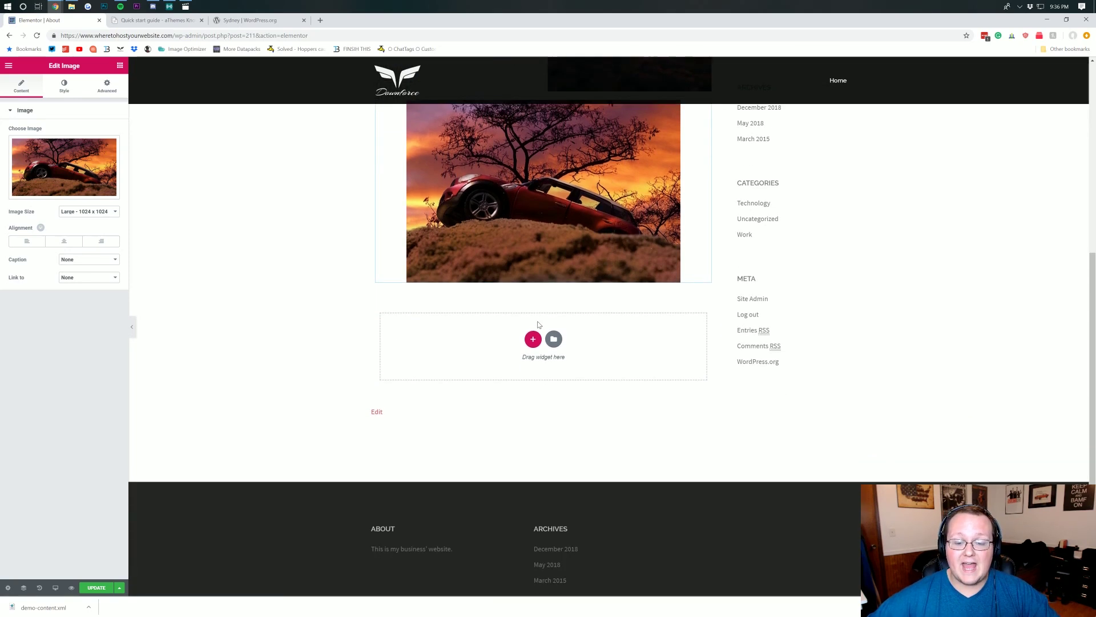
- Add a one-column section under the car image with a centre-aligned 'About Us' heading
left_click(533, 339)
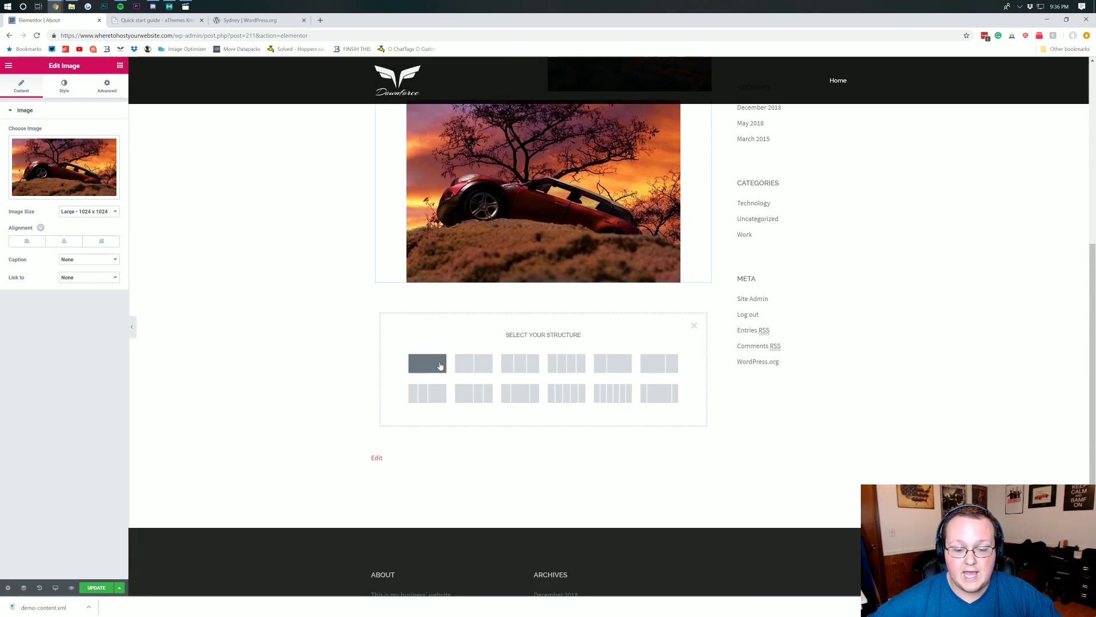
left_click(443, 364)
left_click(543, 297)
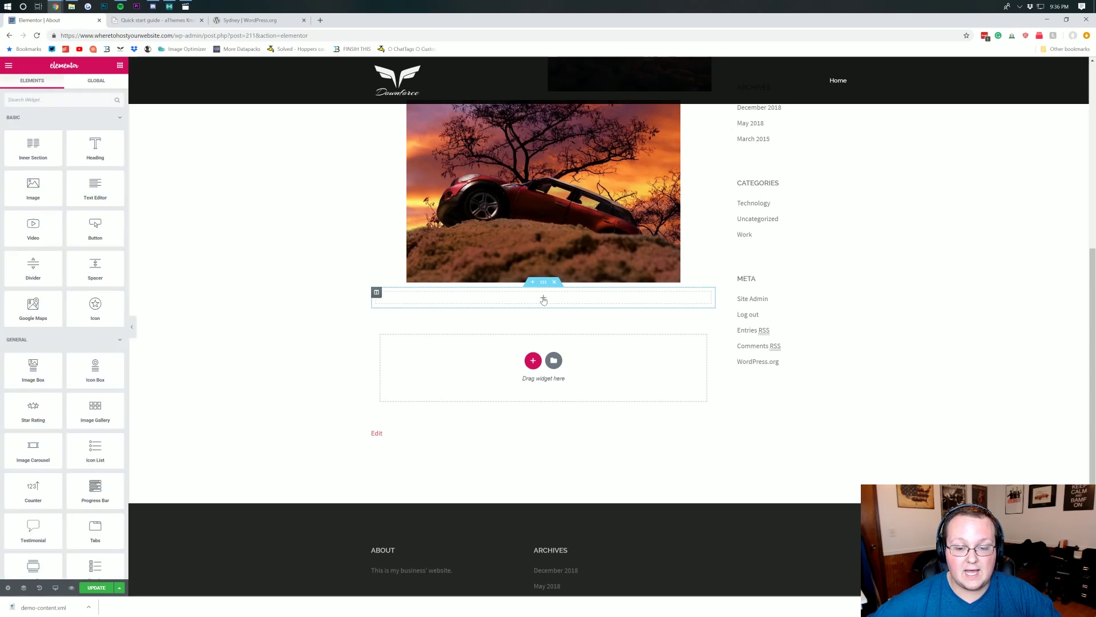
left_click_drag(83, 155, 537, 298)
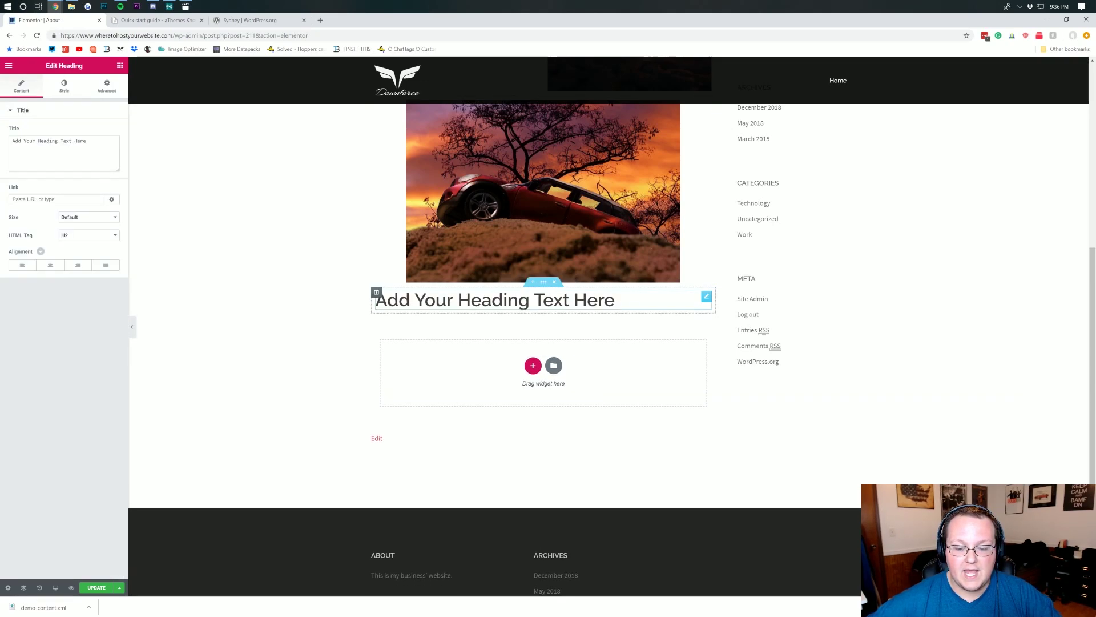
triple_click(529, 289)
type("ABout Us")
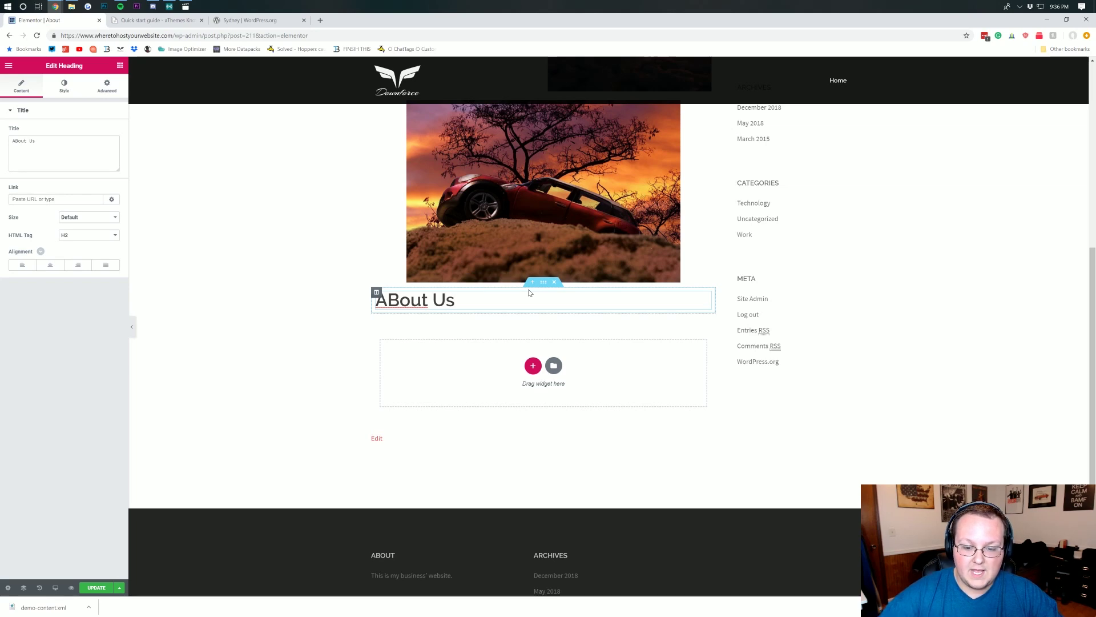
triple_click(529, 293)
type("About Us")
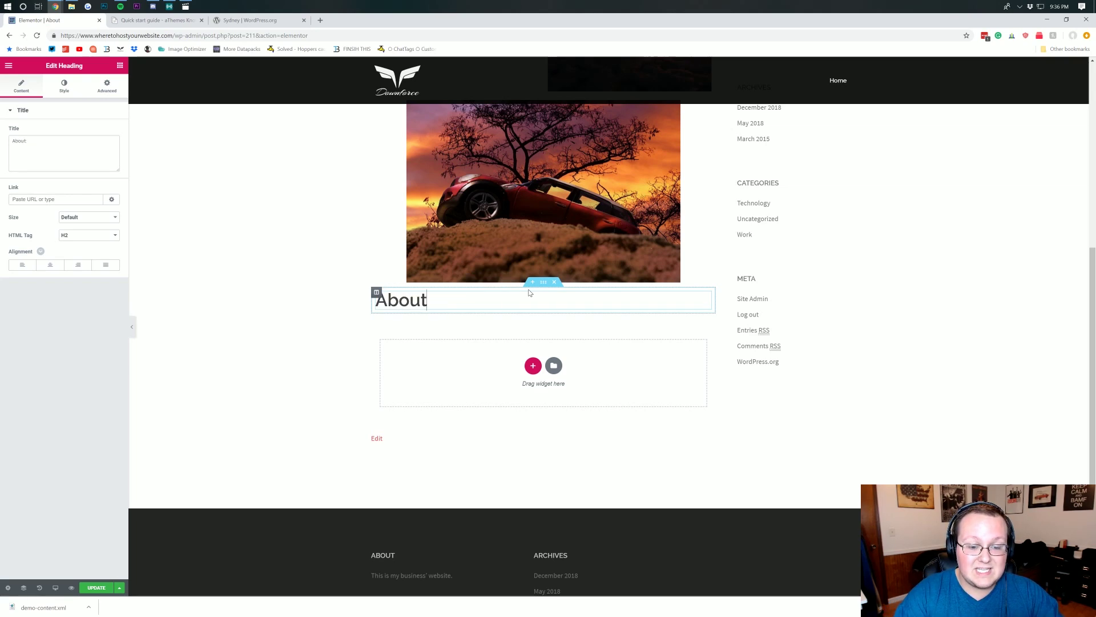
left_click(51, 267)
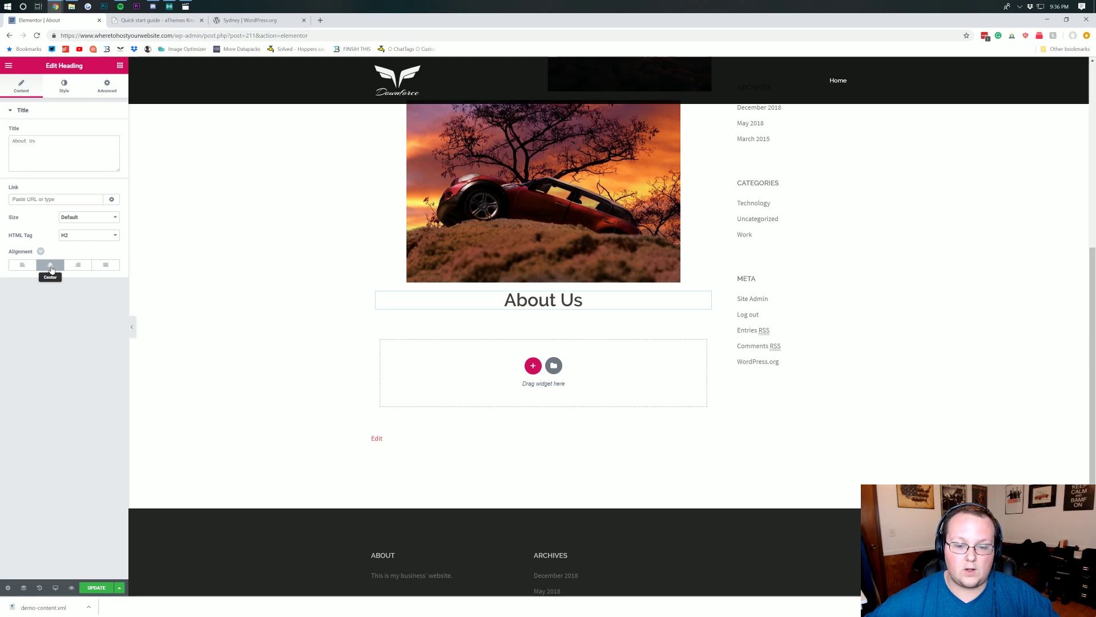
left_click(9, 66)
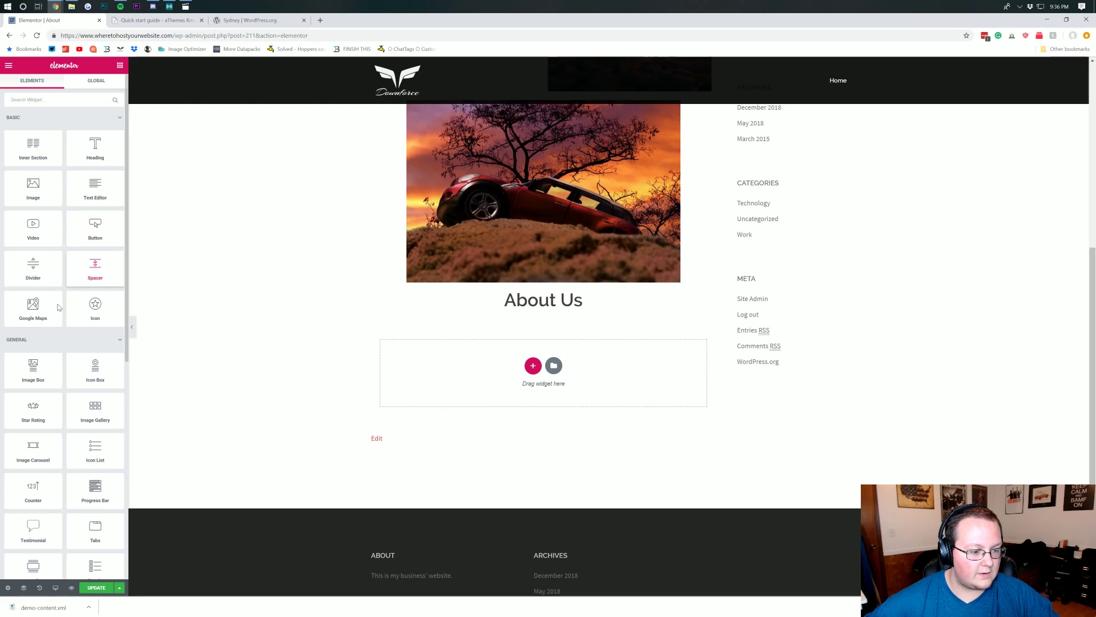
- Add a Text Editor block under About Us and paste a copy of its lorem paragraph
left_click_drag(112, 190, 538, 313)
double_click(526, 324)
triple_click(525, 323)
key("ctrl+c")
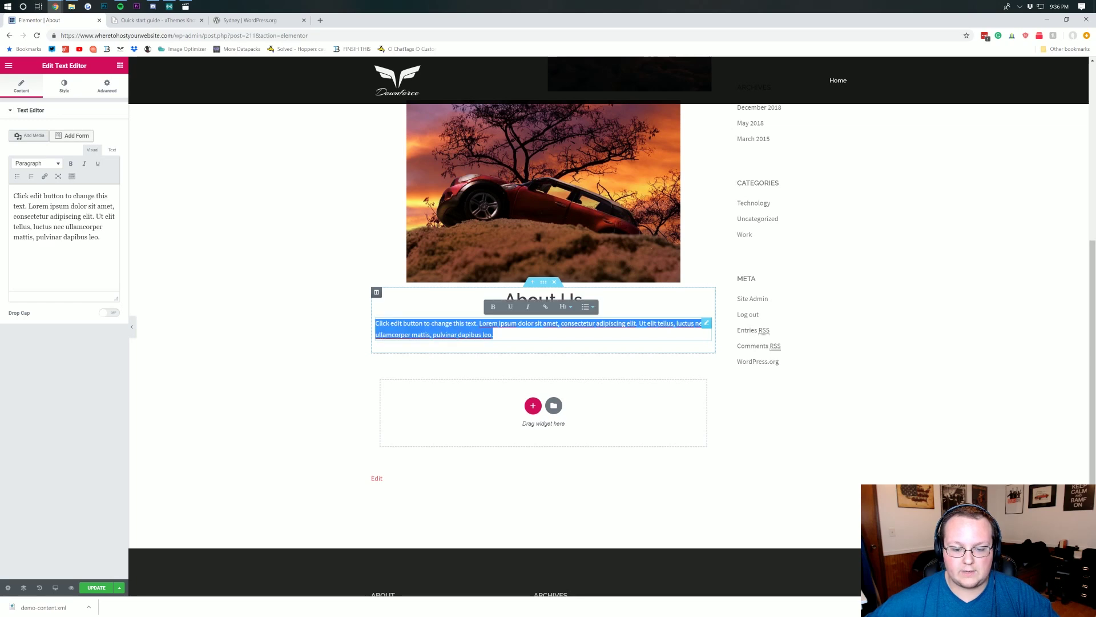
key("Right")
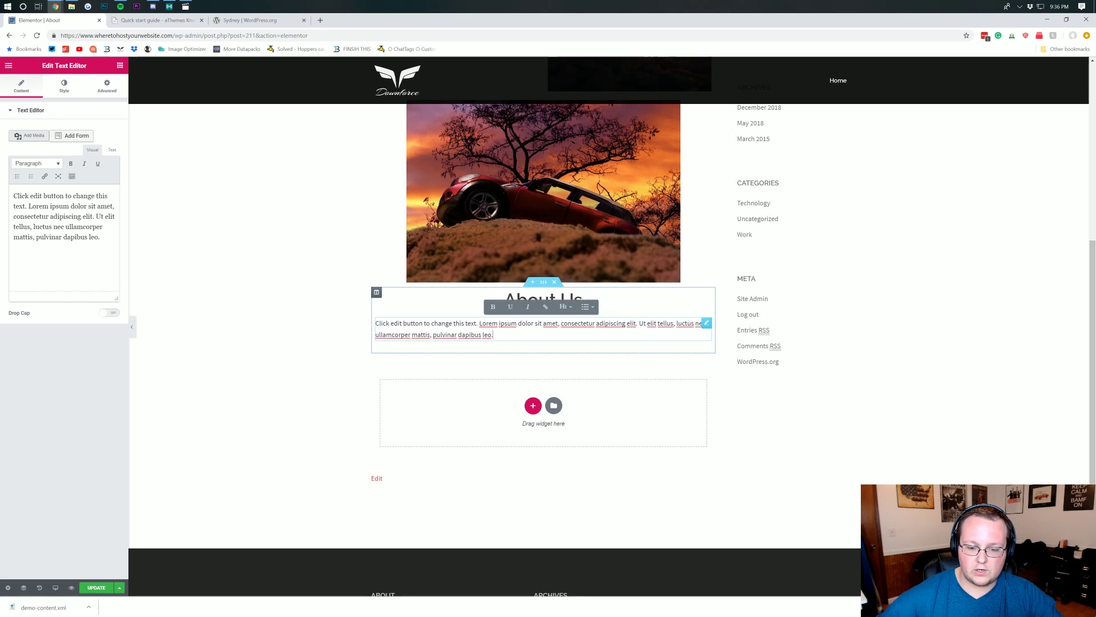
key("ctrl+v")
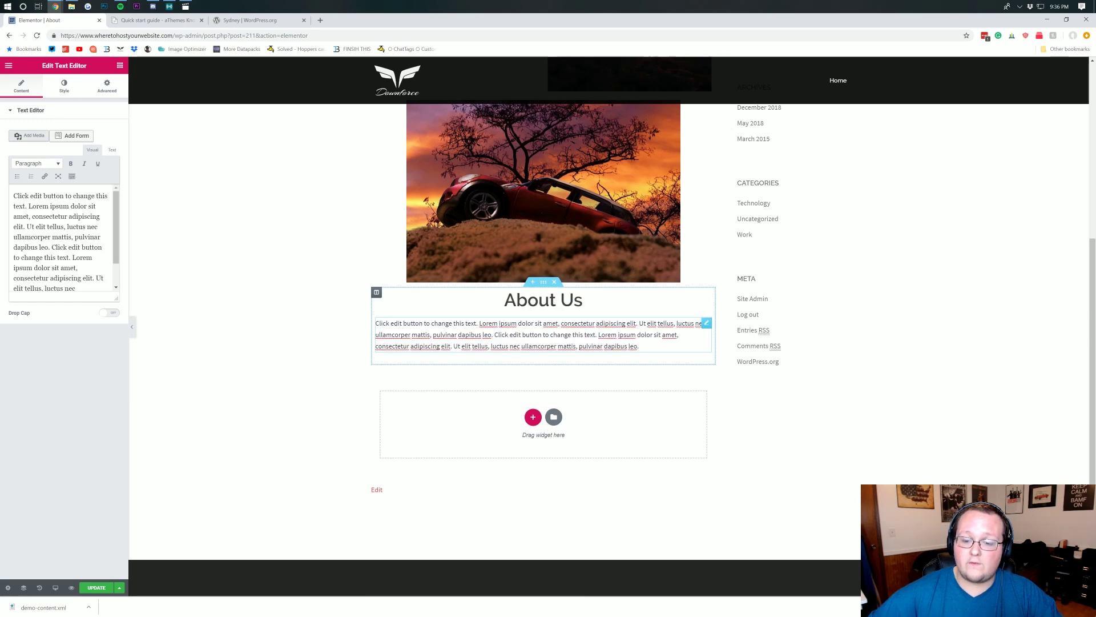
key("ctrl+v")
key("ctrl+z")
left_click_drag(640, 347, 273, 289)
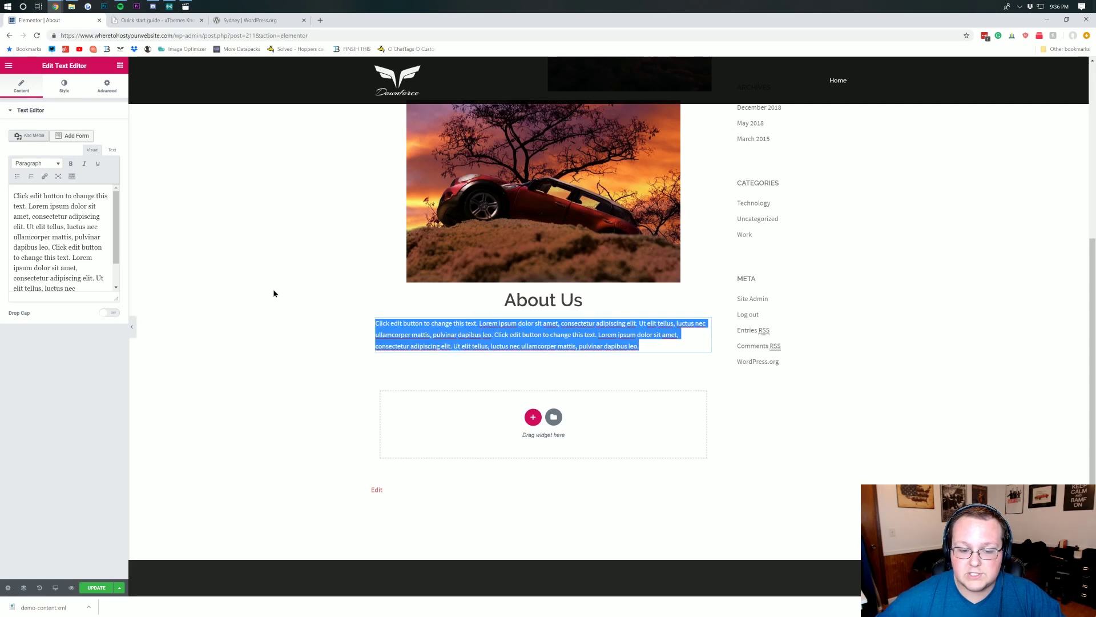
- Append another pasted lorem ipsum paragraph at the end of the text block
left_click(655, 350)
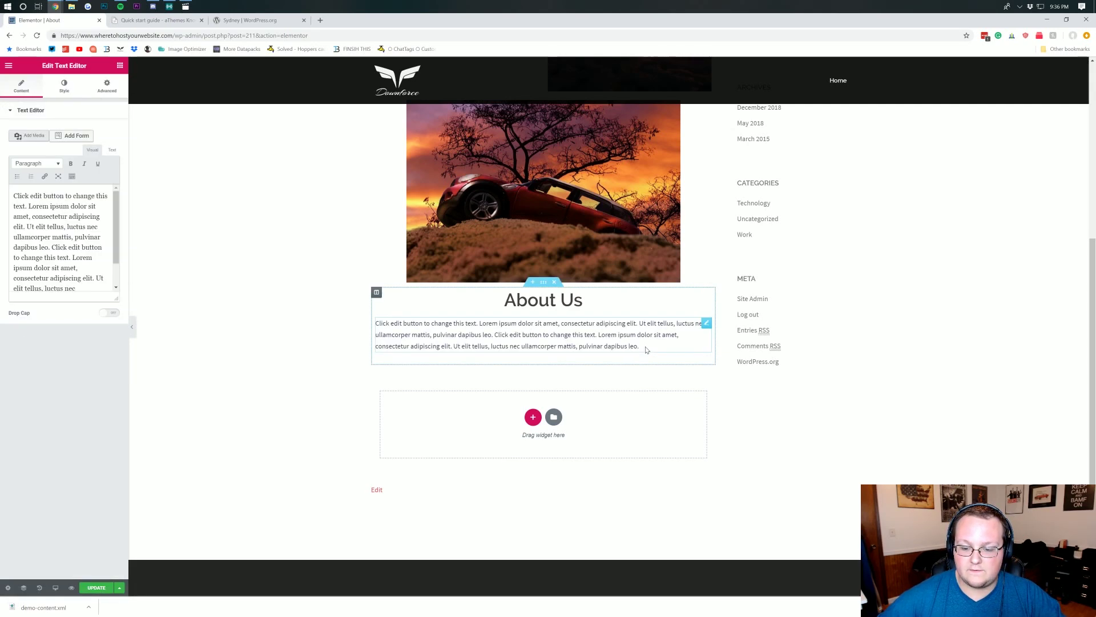
key("ctrl+a")
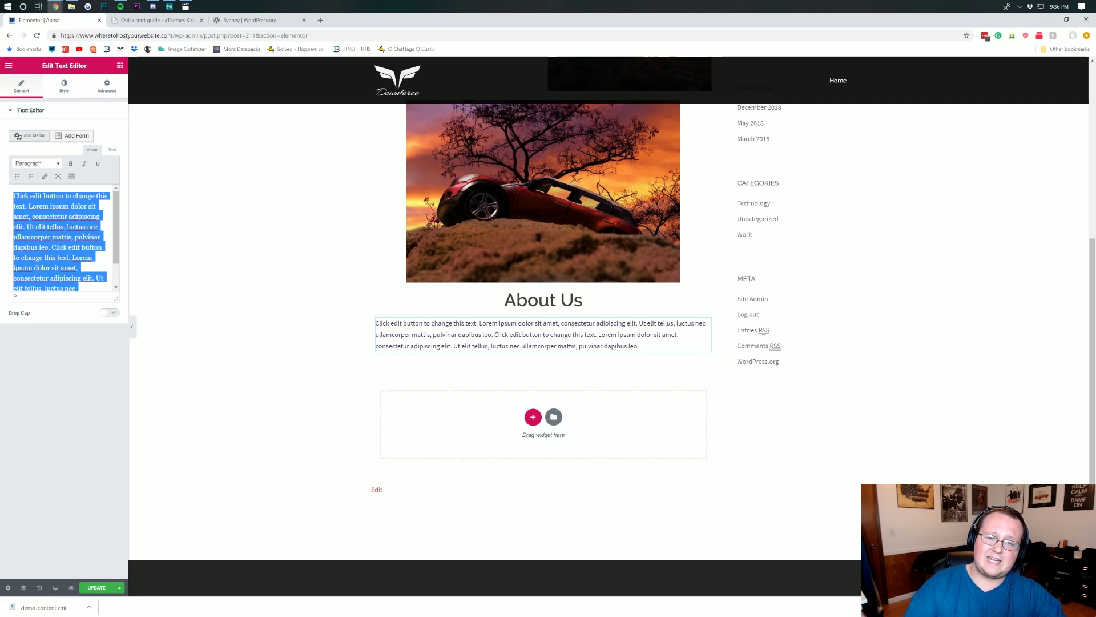
key("Right")
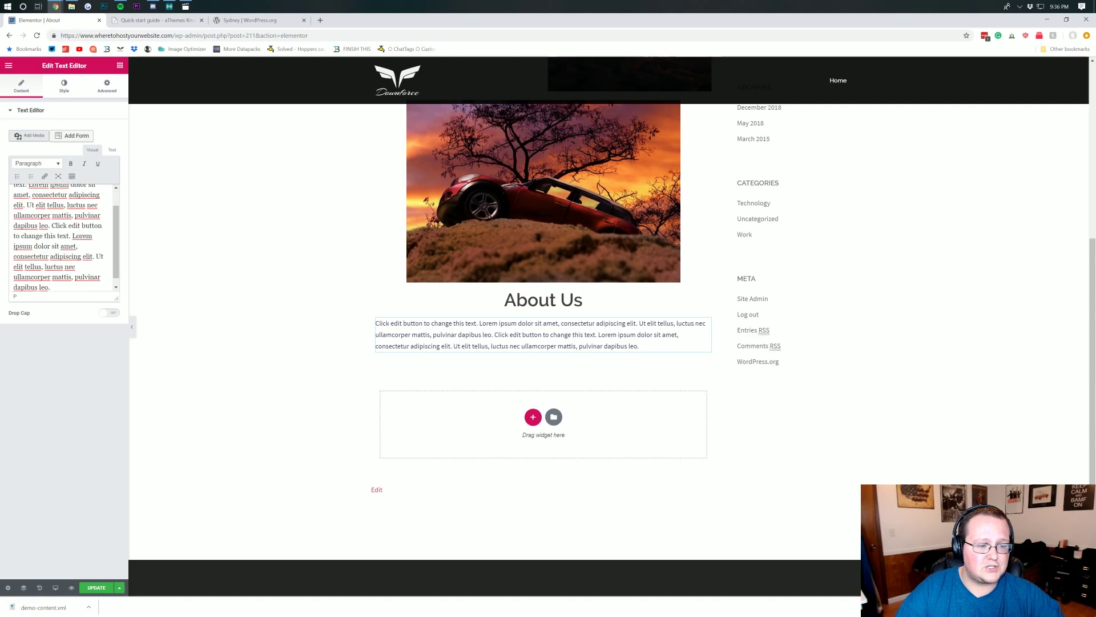
key("Return")
key("ctrl+v")
key("ctrl+v")
key("ctrl+v")
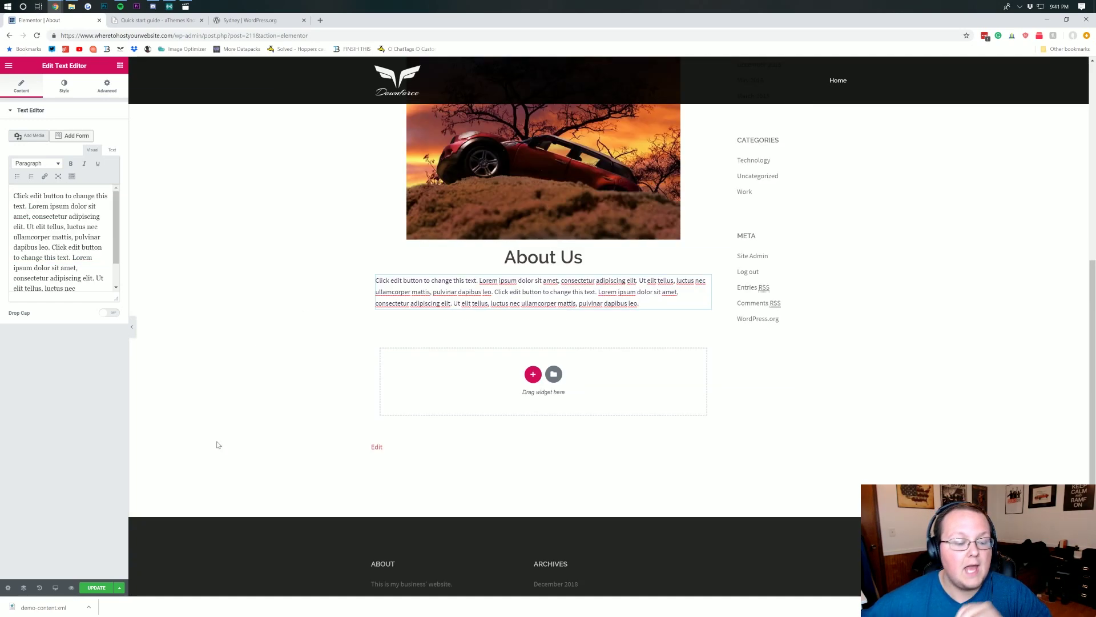
left_click(96, 588)
scroll(452, 326, "up", 5)
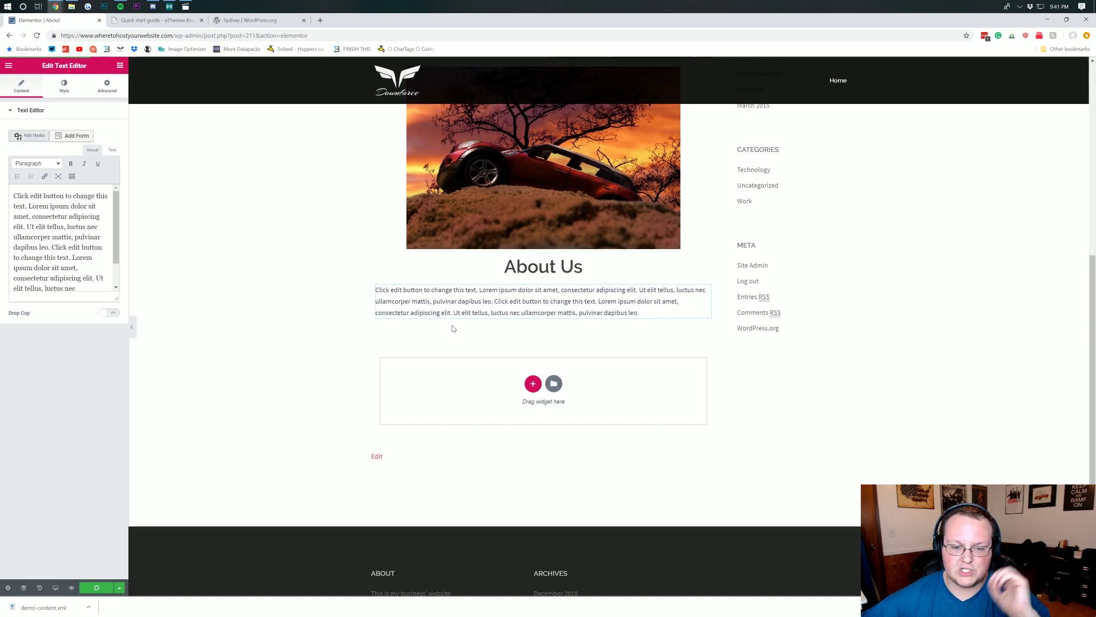
scroll(453, 328, "up", 2)
scroll(448, 330, "down", 4)
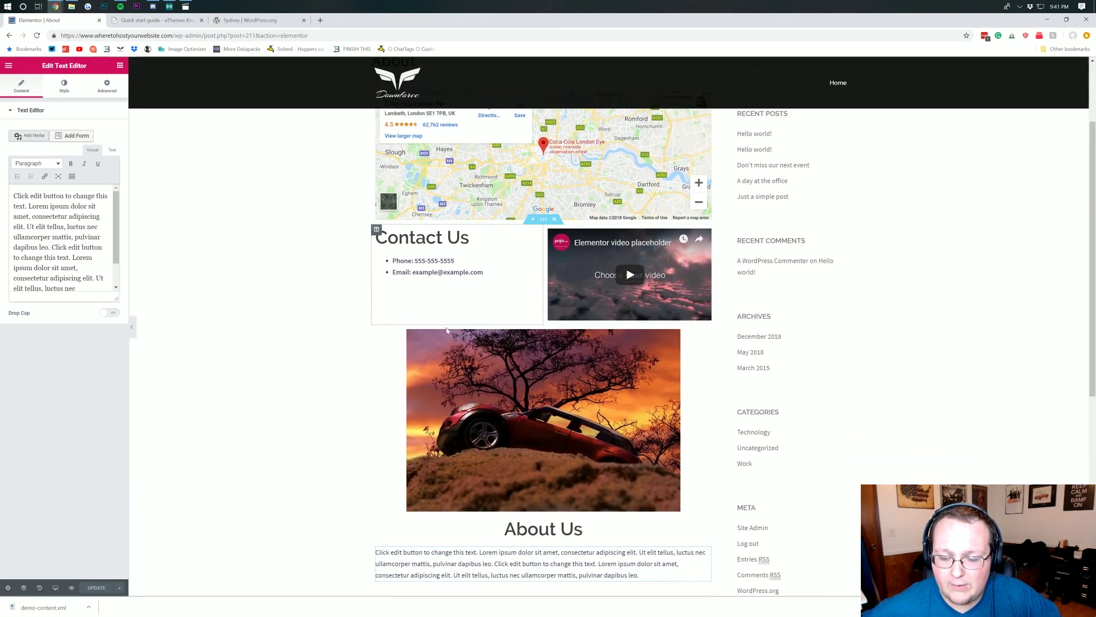
scroll(446, 330, "down", 4)
scroll(390, 290, "up", 6)
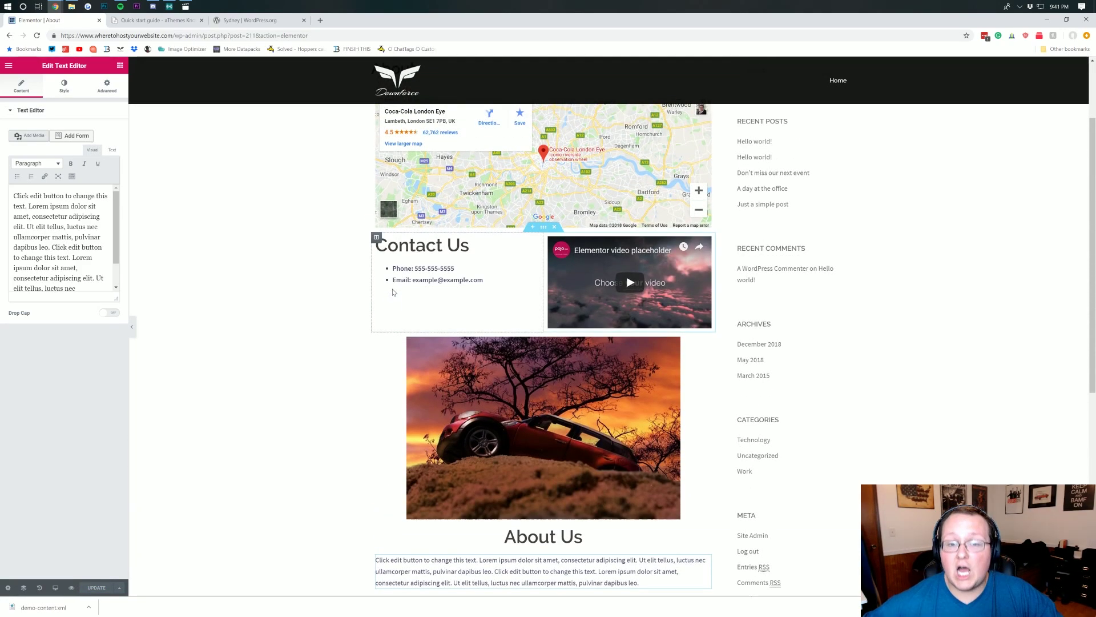
scroll(389, 293, "up", 2)
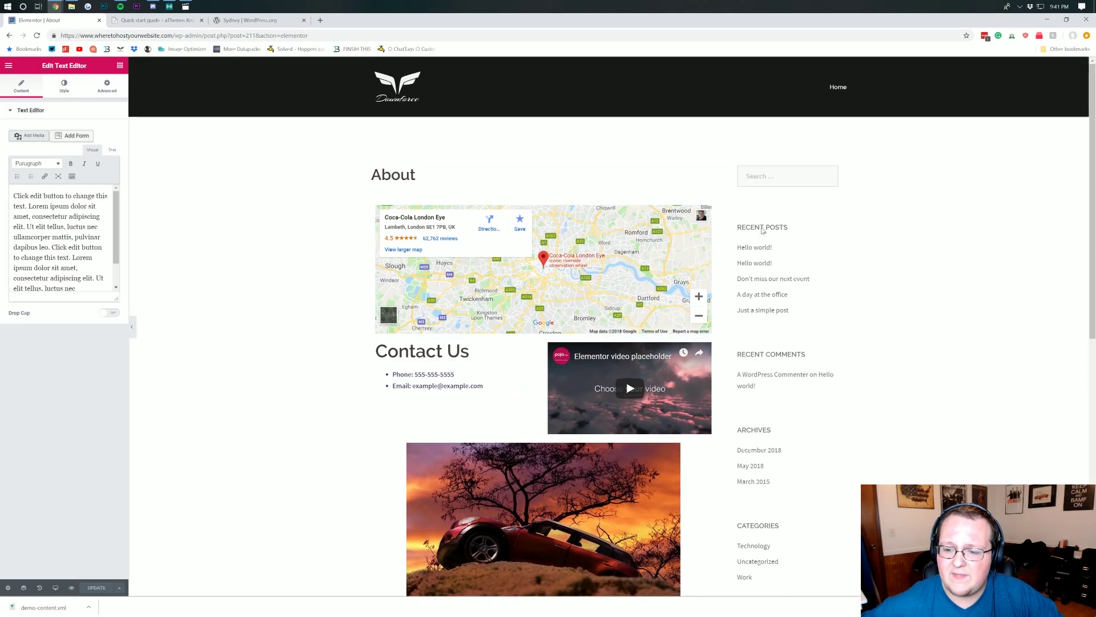
scroll(796, 271, "down", 5)
scroll(794, 276, "up", 5)
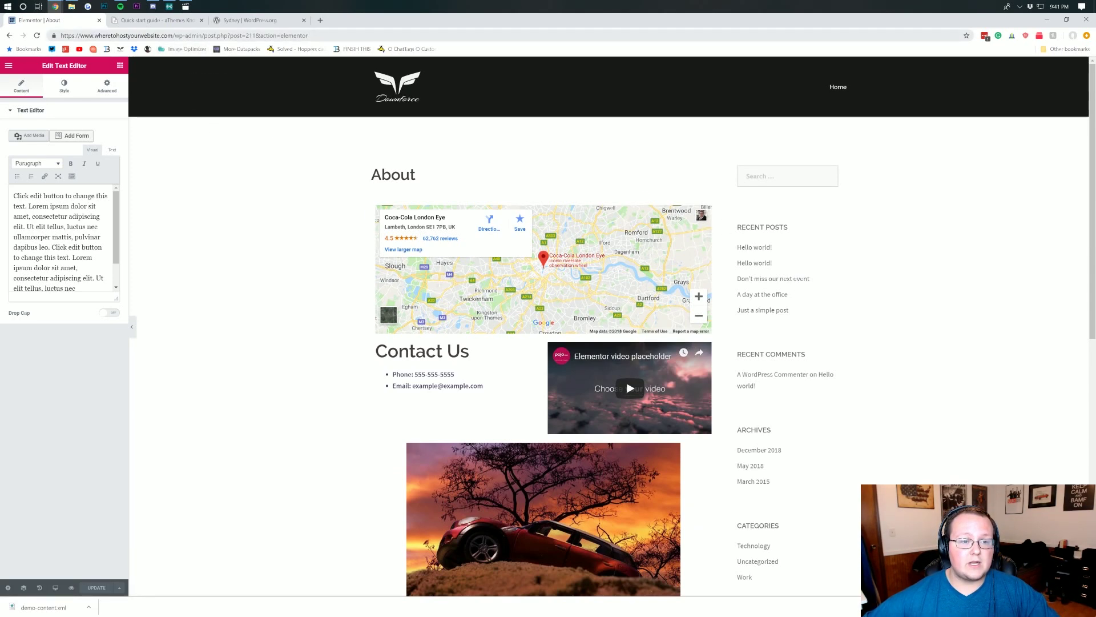
left_click_drag(308, 35, 255, 36)
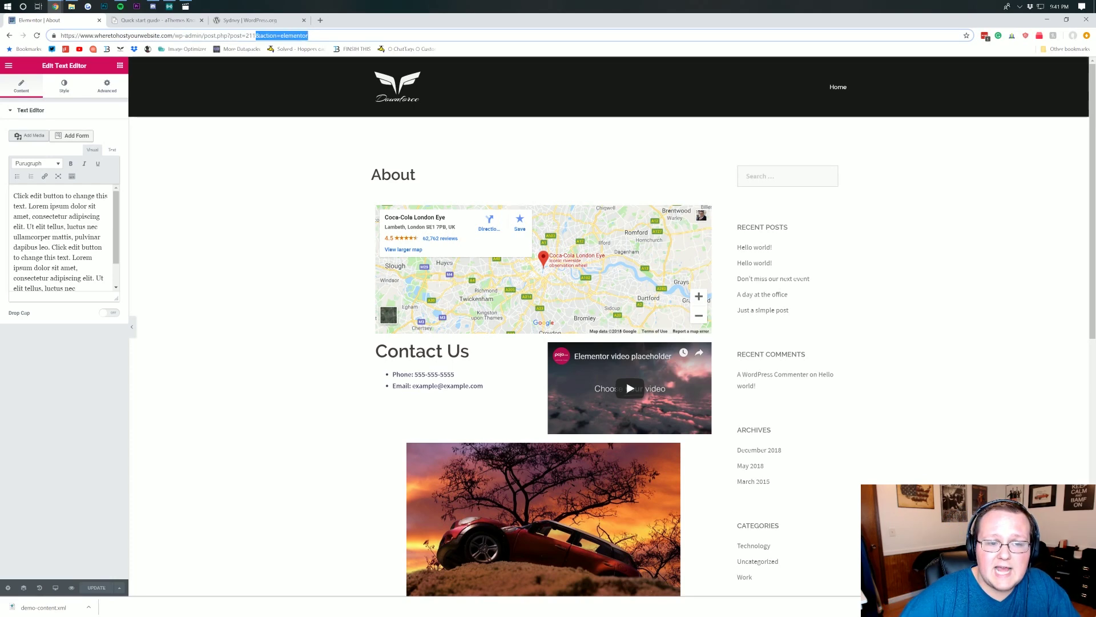
- Leave the Elementor editor and open the About page in the standard WordPress page editor
key("BackSpace")
key("Return")
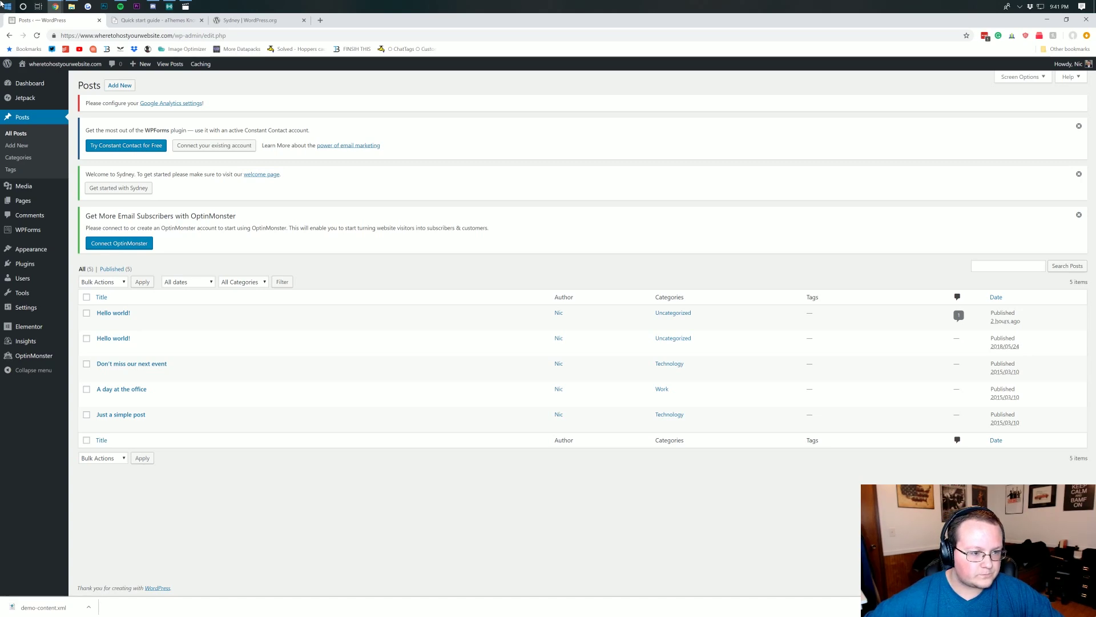
mouse_move(61, 203)
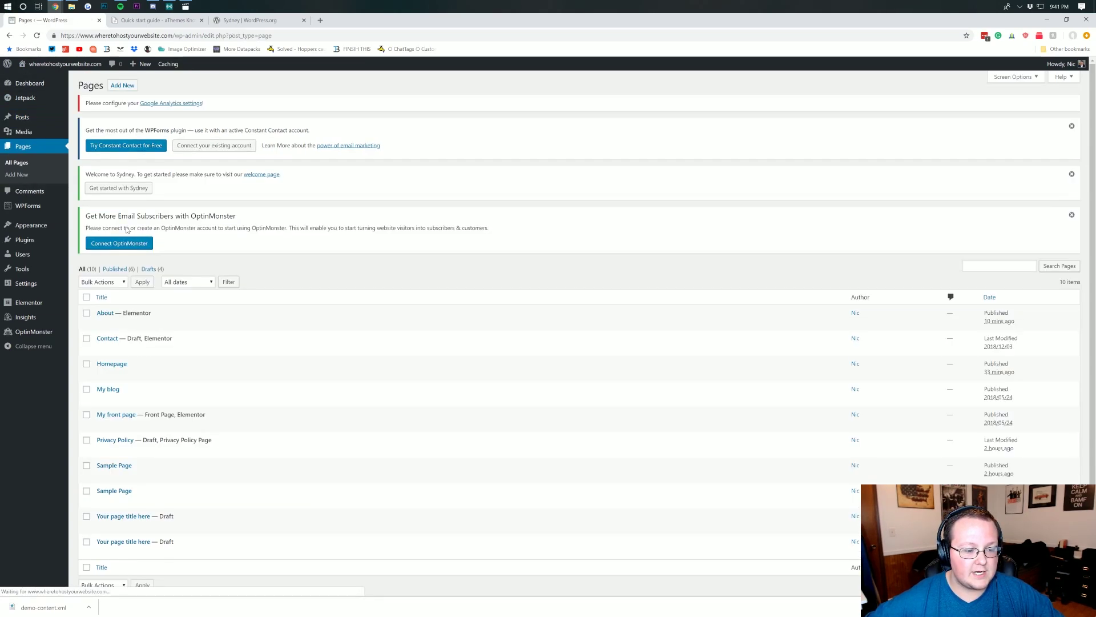
scroll(126, 230, "down", 1)
left_click(102, 293)
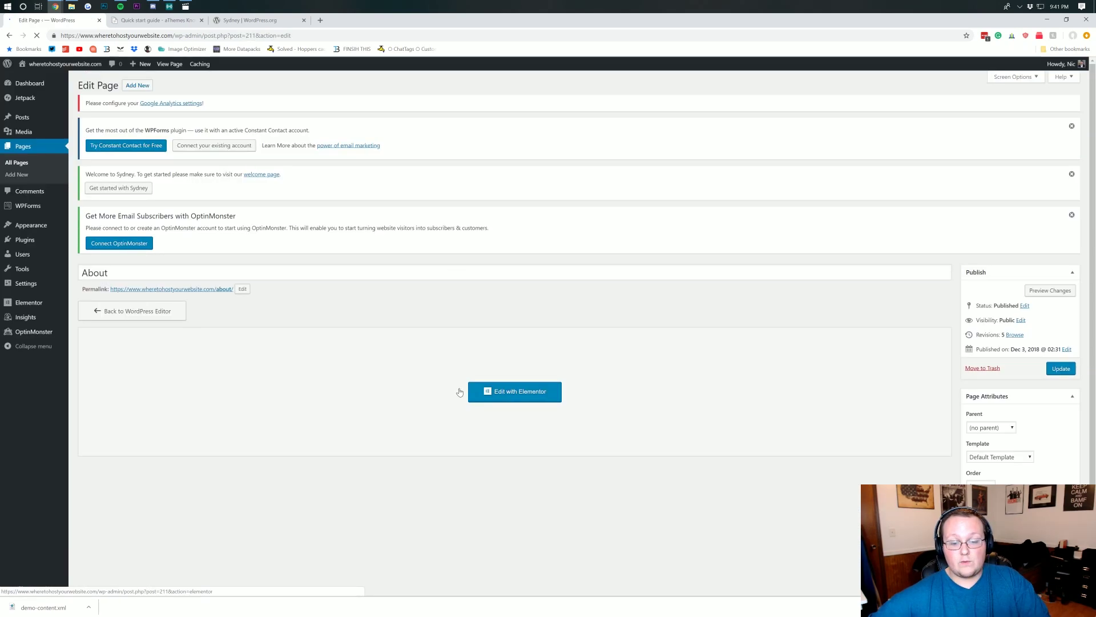
- Set the About page template to Elementor Full Width, update it, and reopen it in Elementor
left_click(986, 447)
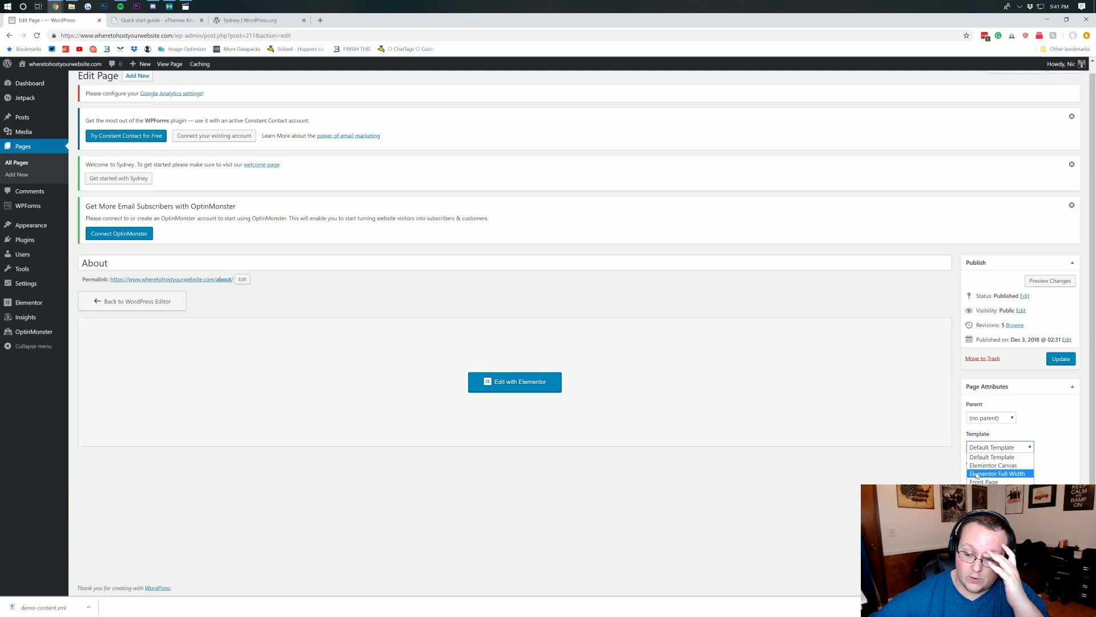
left_click(979, 474)
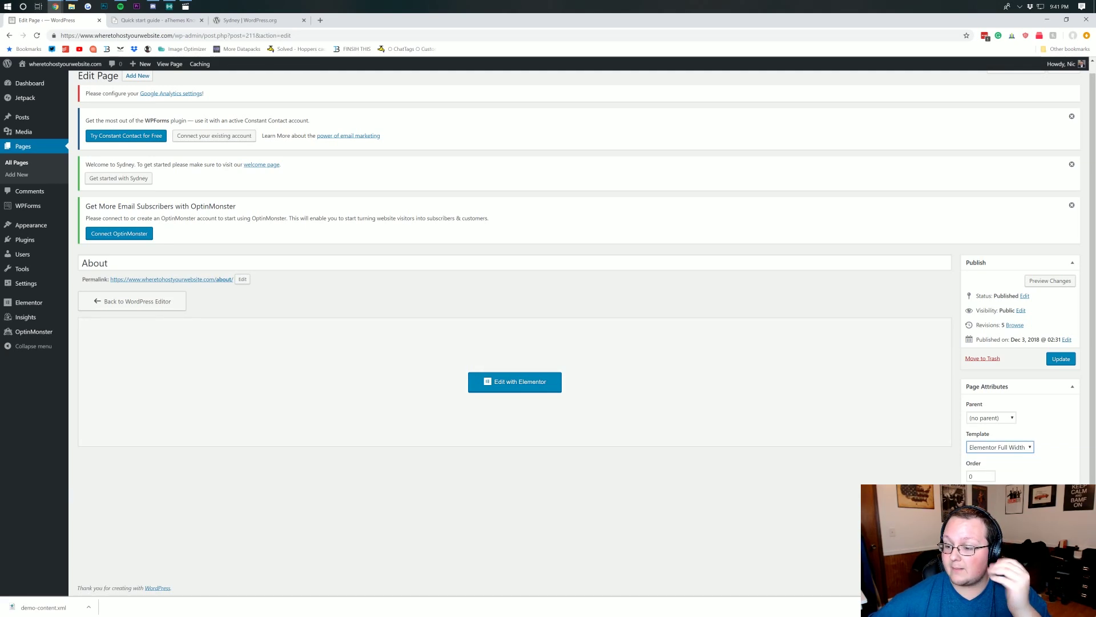
left_click(1050, 359)
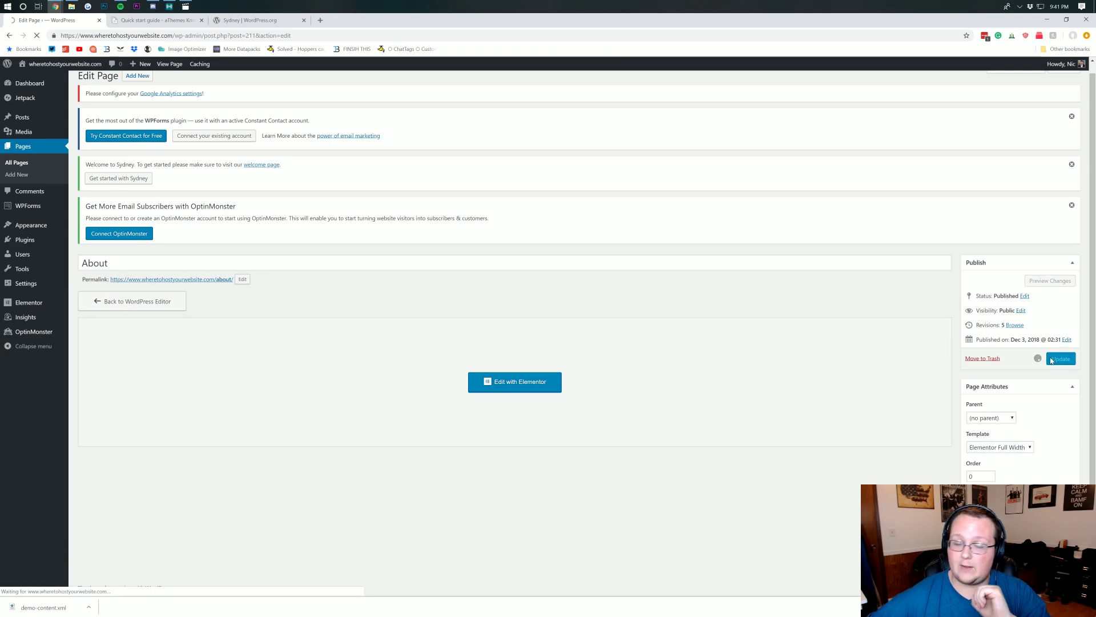
left_click(524, 414)
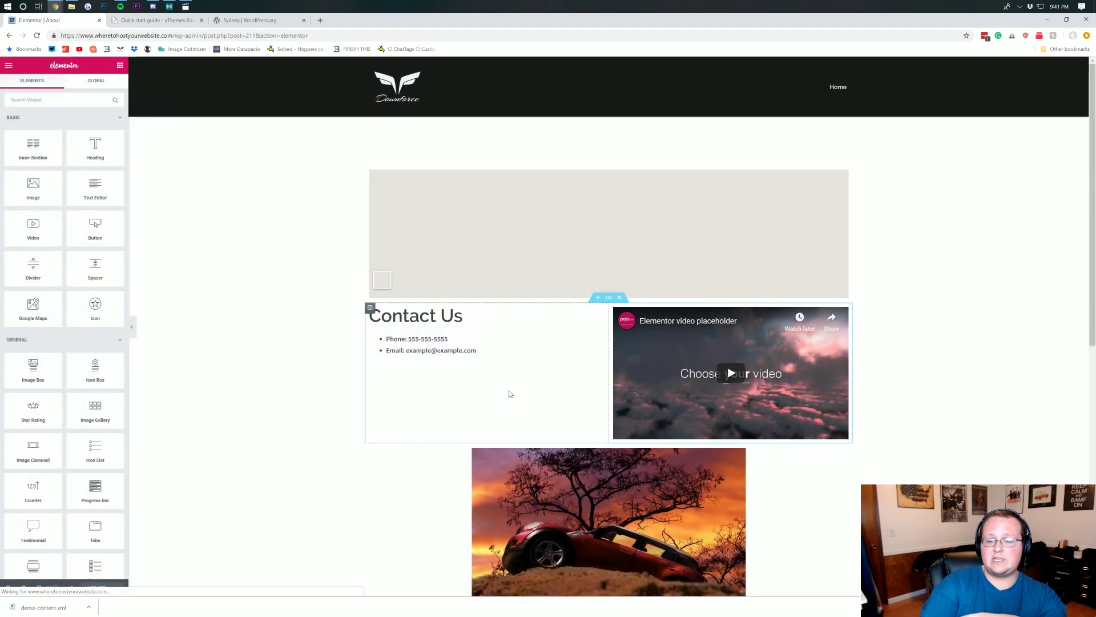
- Add a new single-column section above the London Eye map
scroll(510, 394, "down", 5)
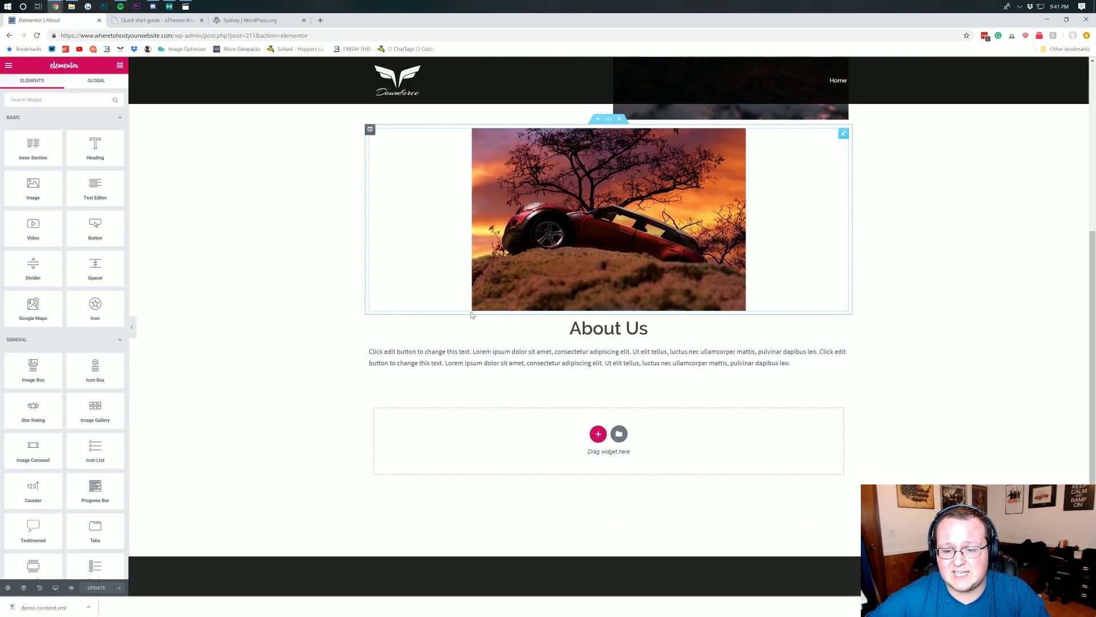
scroll(510, 394, "up", 4)
scroll(471, 308, "up", 2)
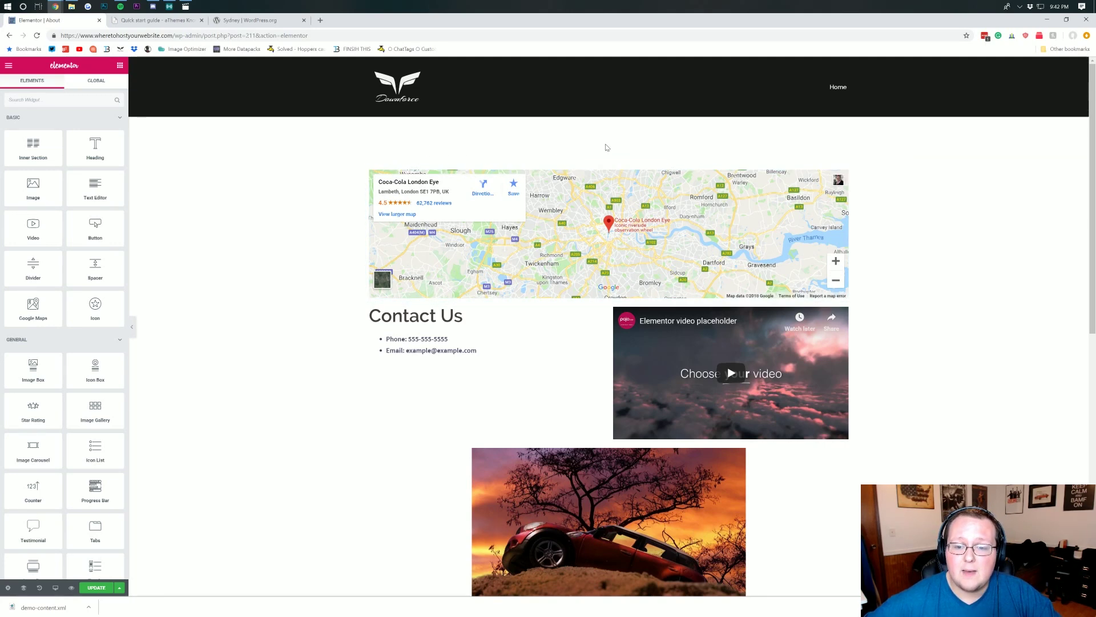
left_click(599, 165)
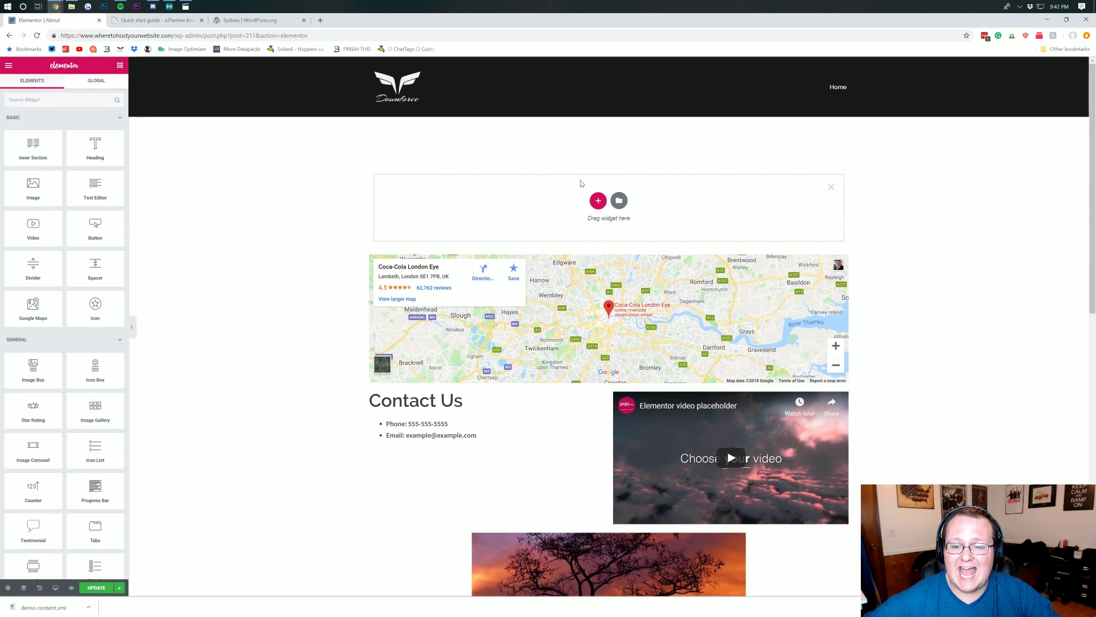
left_click(599, 205)
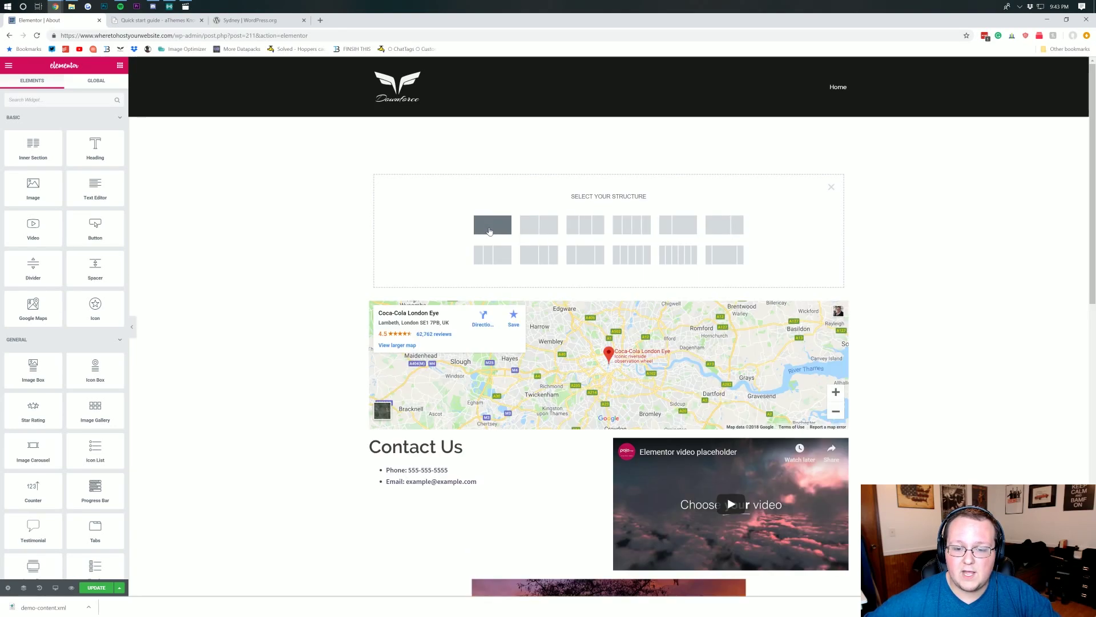
left_click(489, 231)
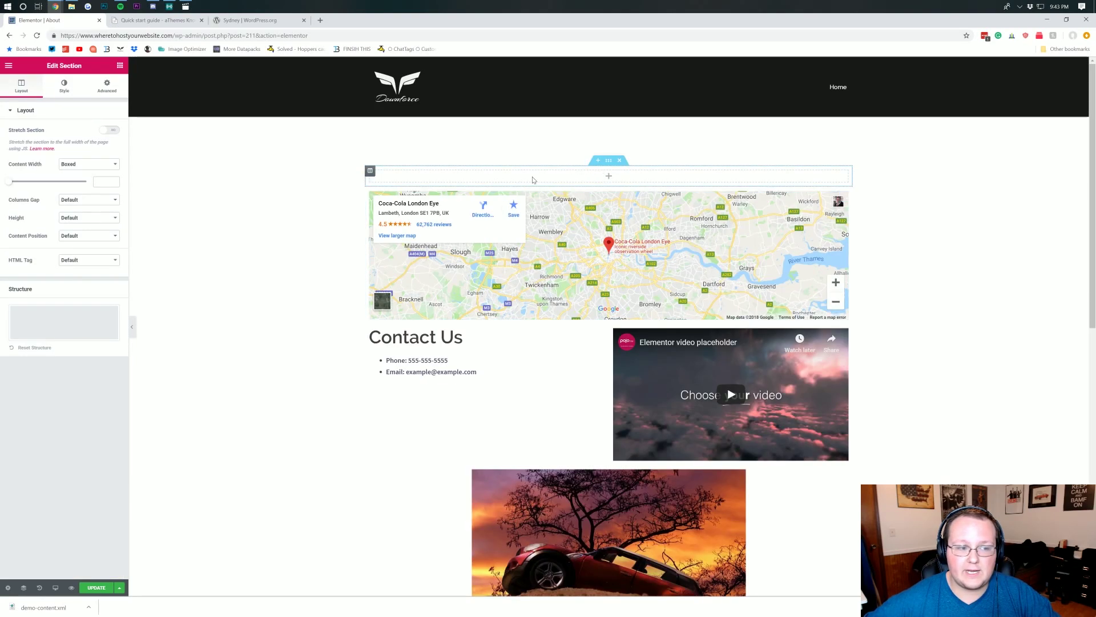
- Drag a Heading widget into the new section and change its text to 'About'
left_click(607, 176)
left_click_drag(98, 149, 553, 180)
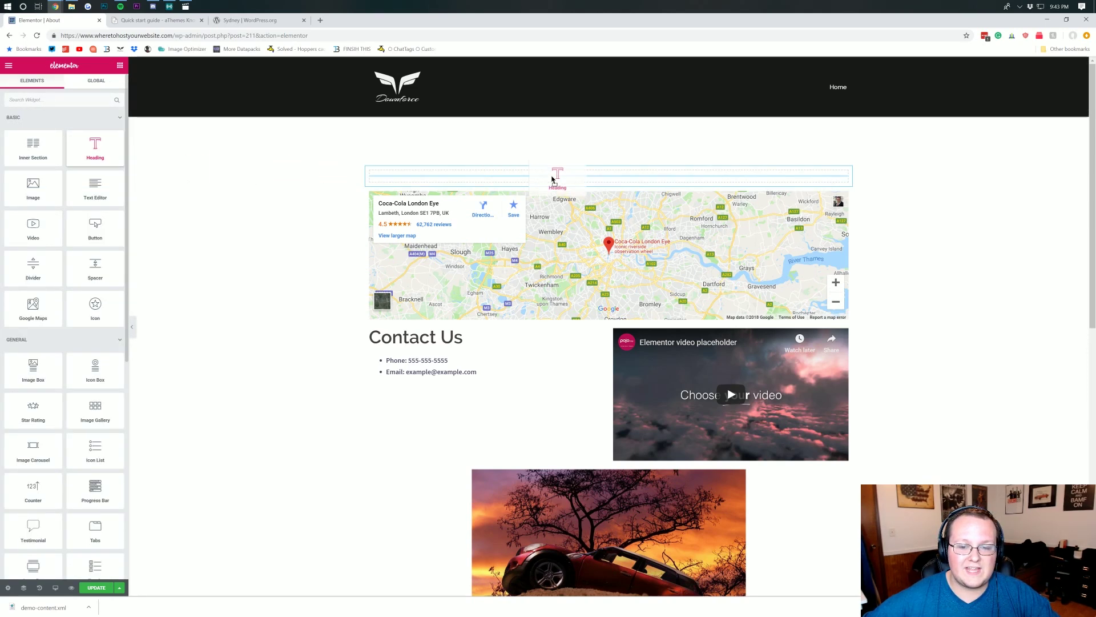
double_click(487, 179)
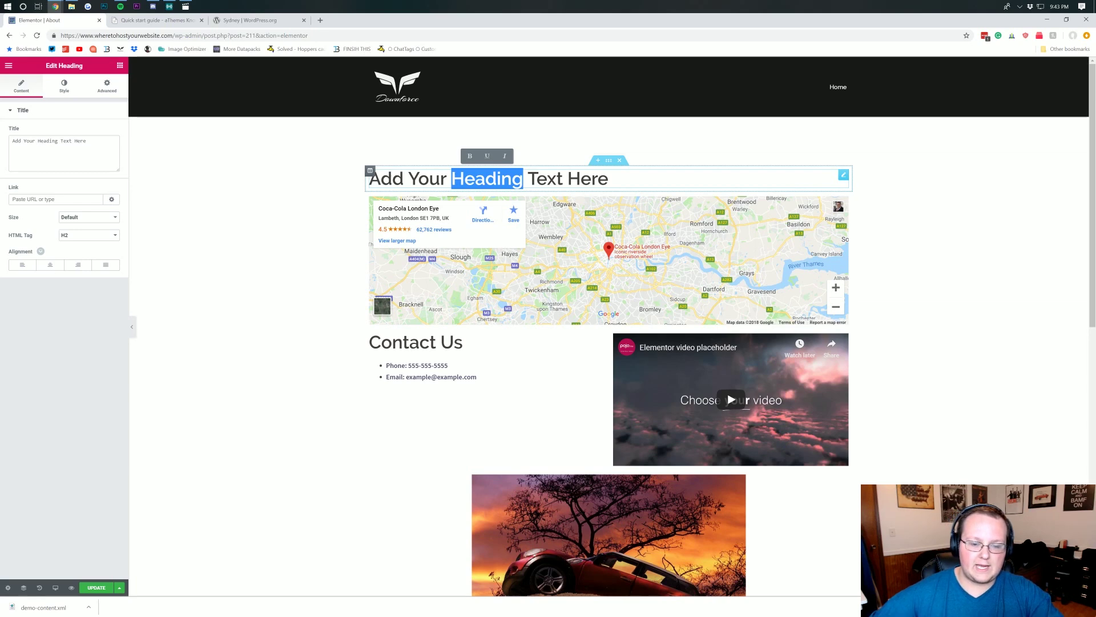
key("ctrl+a")
key("BackSpace")
type("About")
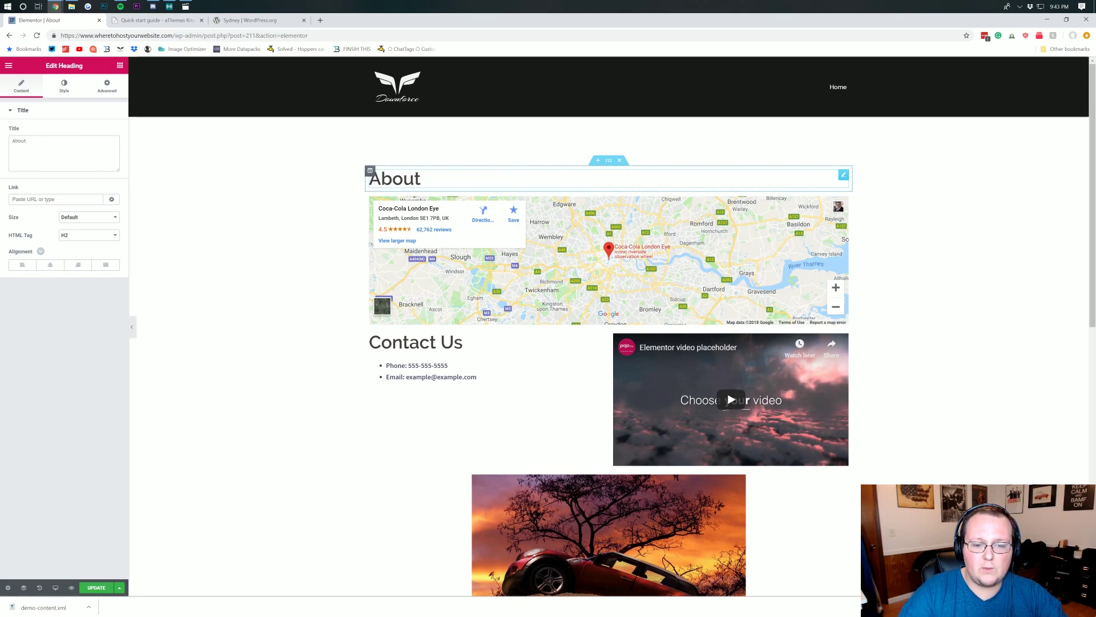
key("Return")
left_click(331, 230)
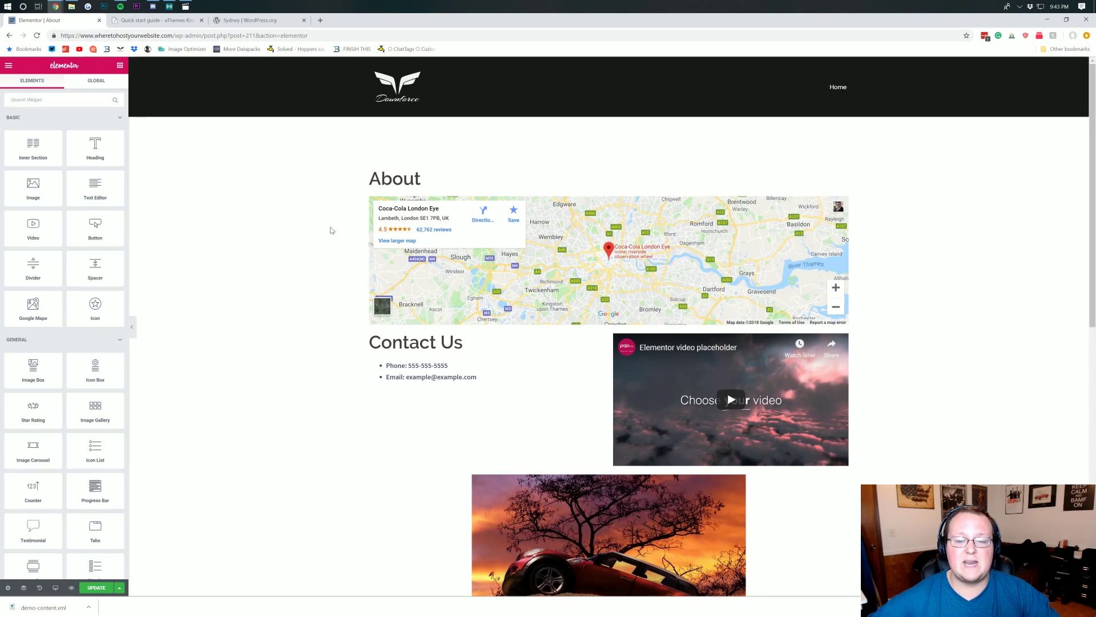
scroll(447, 171, "down", 10)
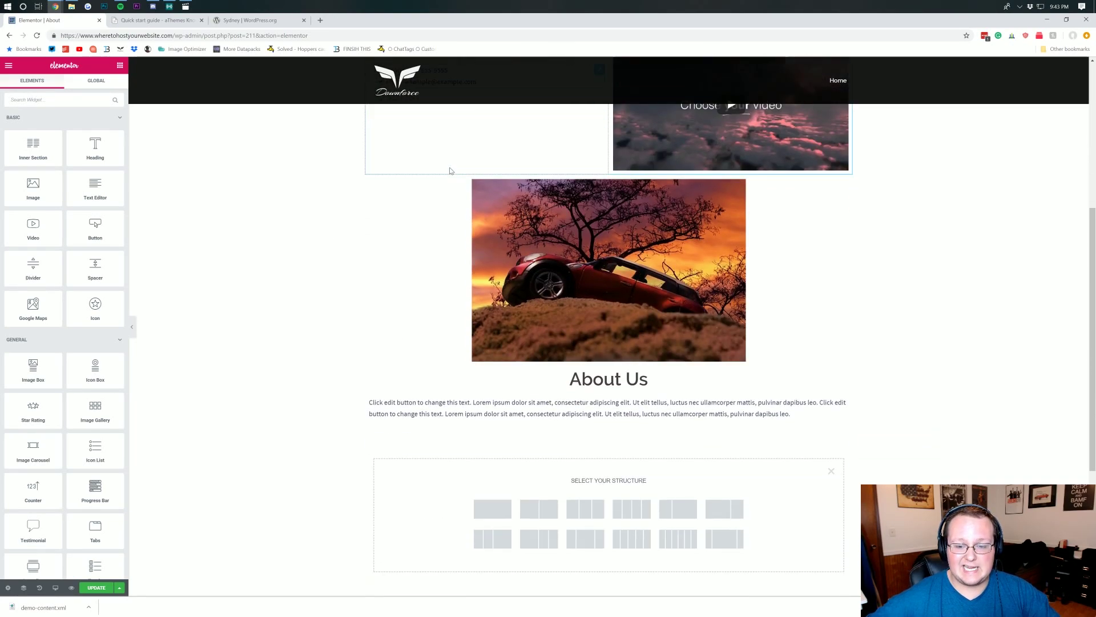
scroll(457, 403, "up", 10)
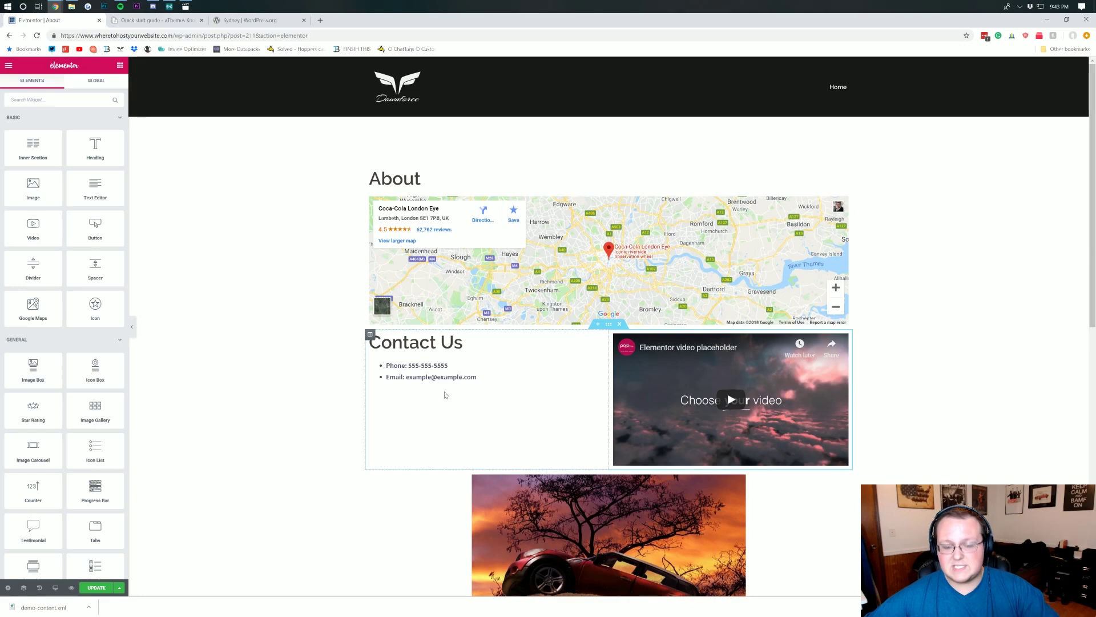
scroll(434, 394, "down", 3)
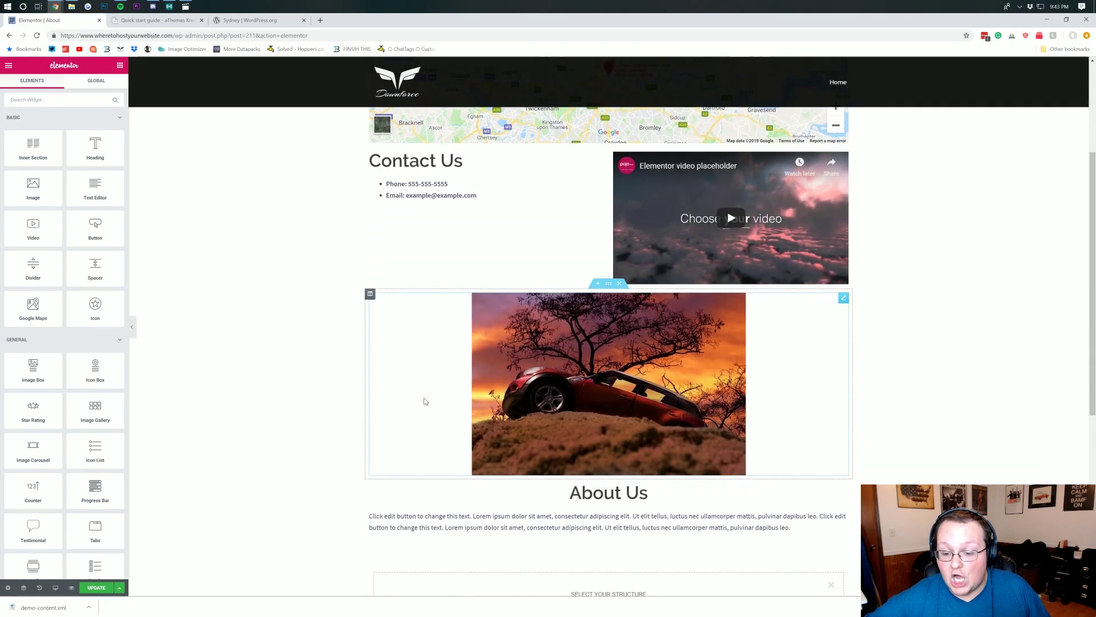
scroll(484, 383, "up", 3)
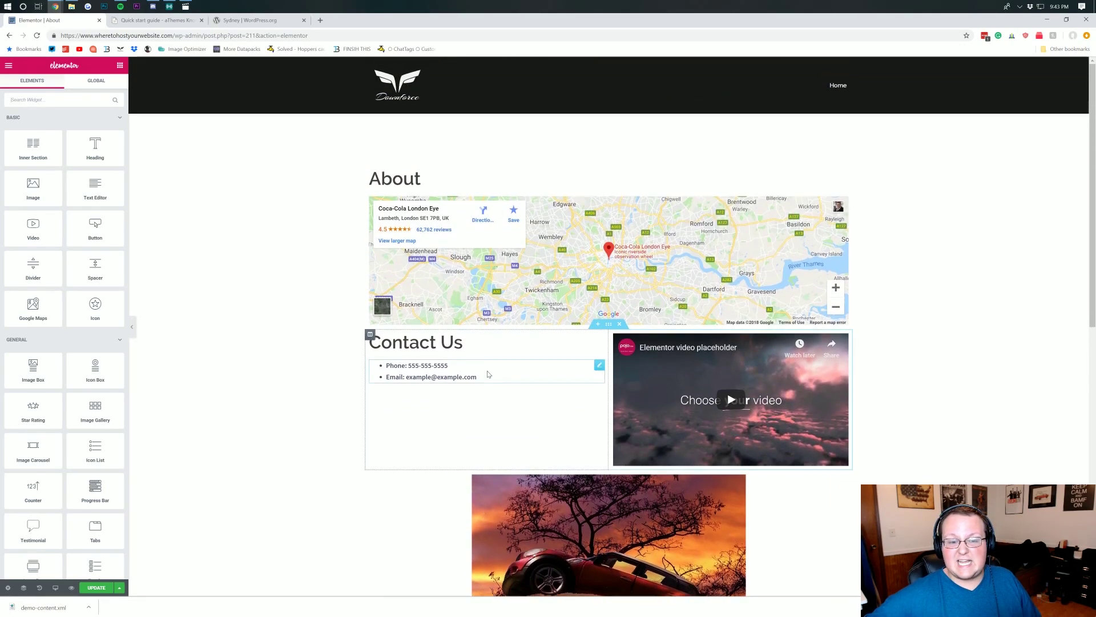
scroll(482, 365, "down", 7)
scroll(586, 366, "down", 1)
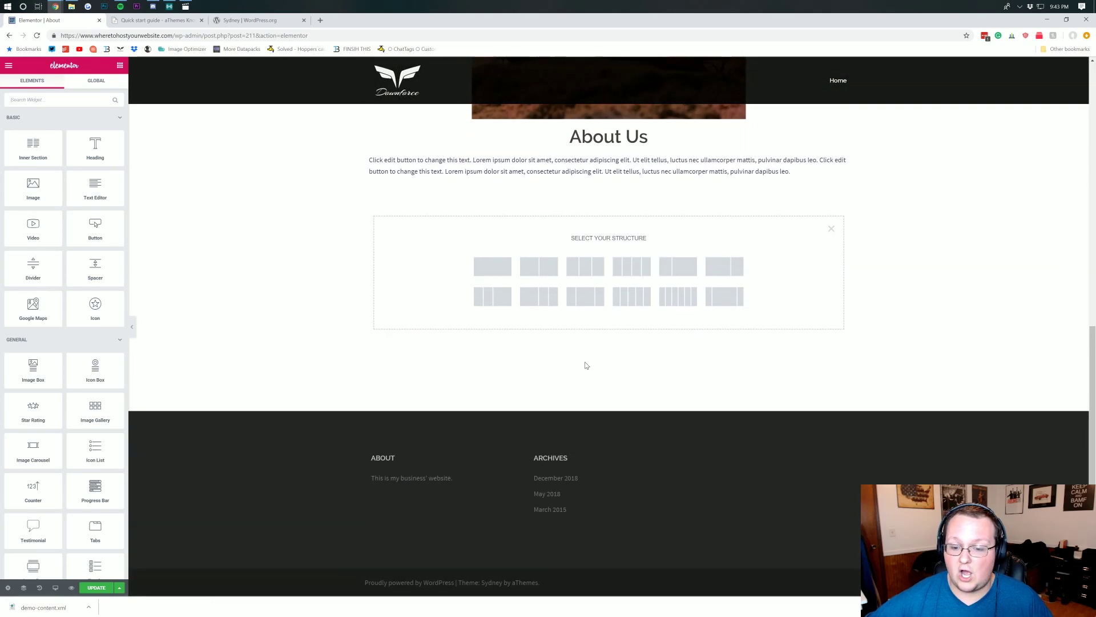
scroll(582, 351, "up", 1)
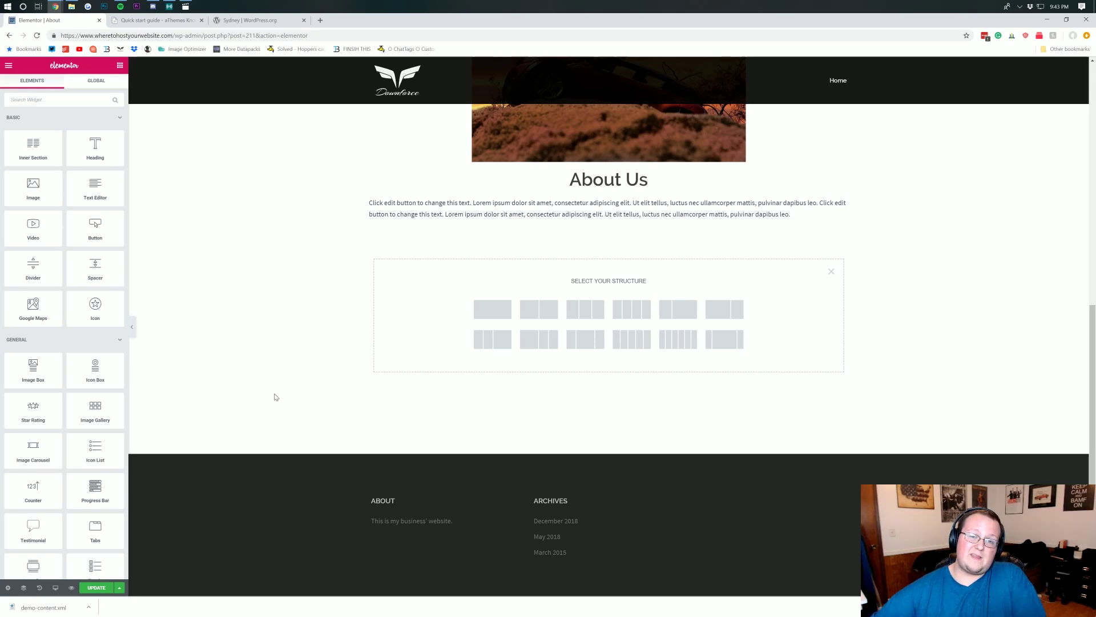
scroll(255, 360, "up", 10)
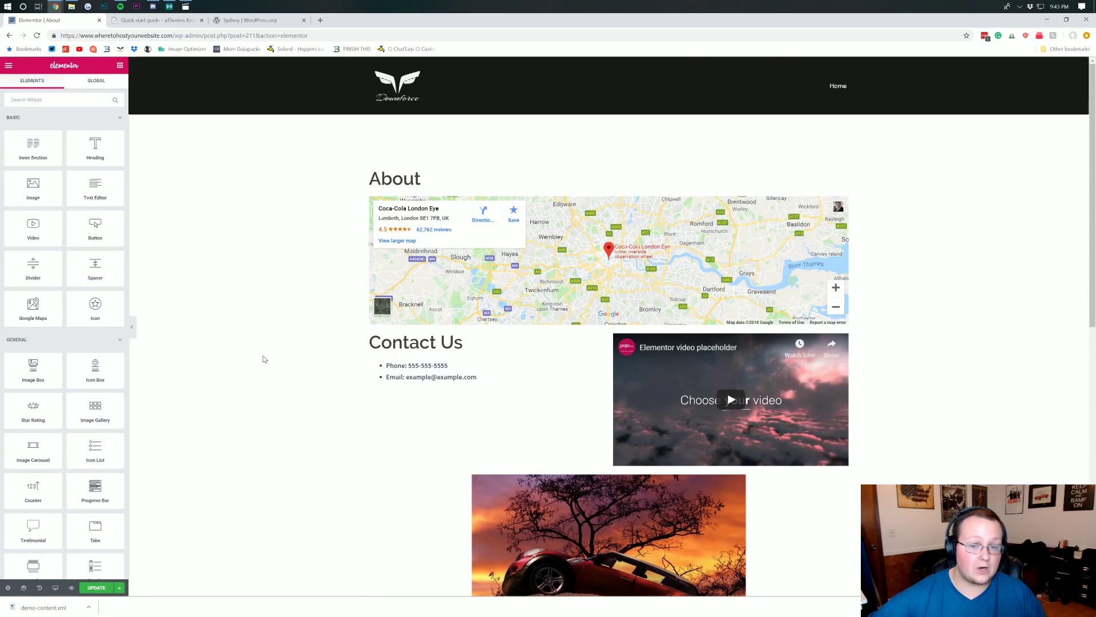
scroll(258, 349, "down", 3)
scroll(257, 344, "up", 3)
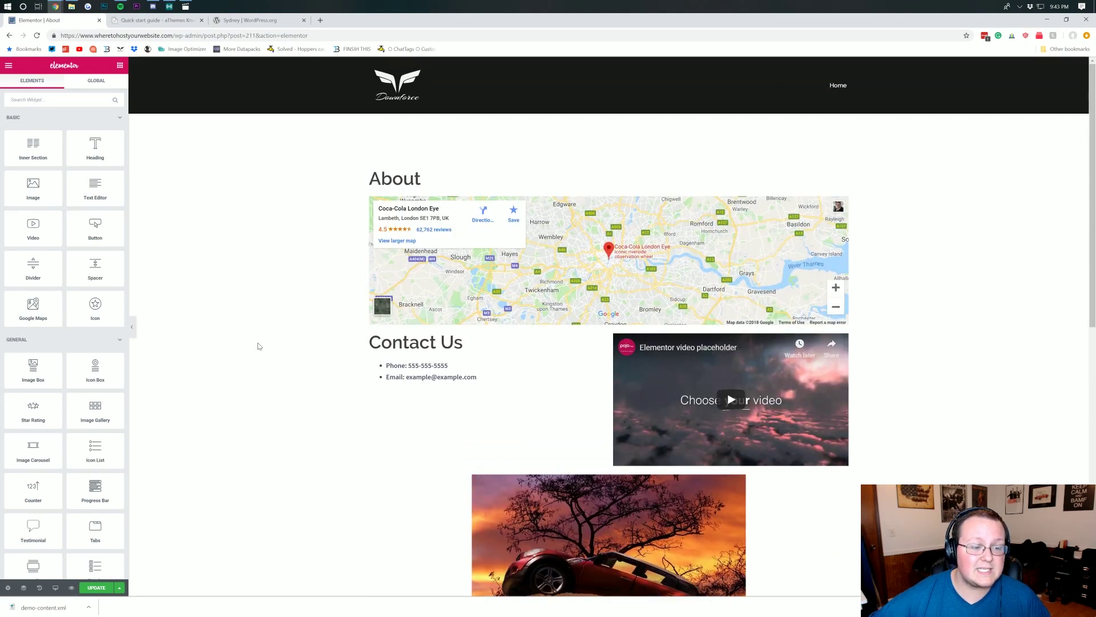
scroll(79, 315, "down", 3)
scroll(80, 326, "down", 4)
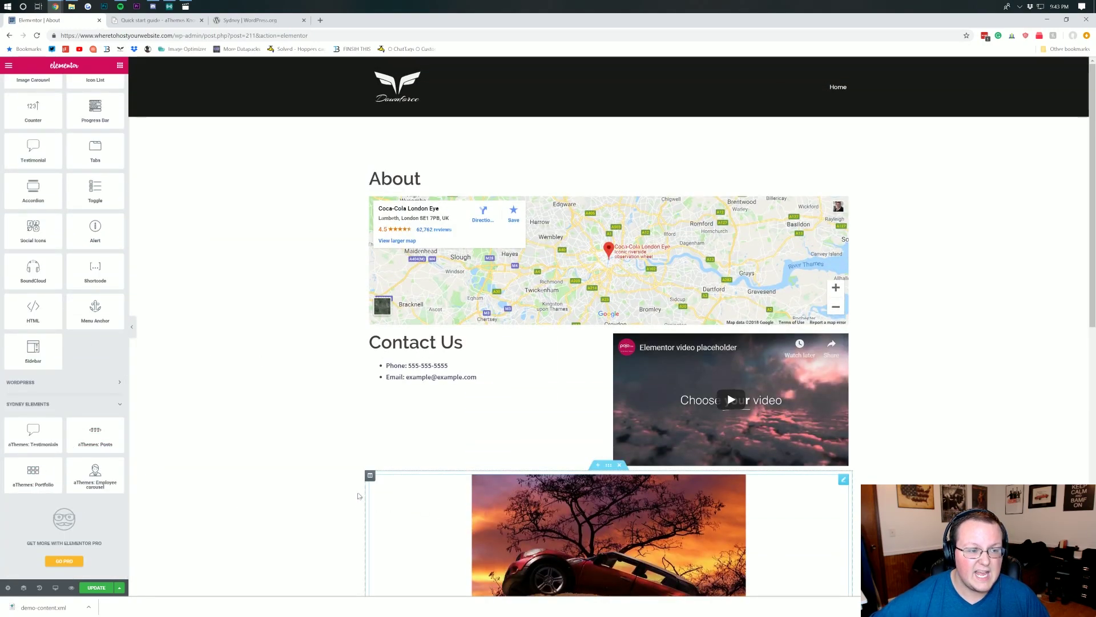
scroll(334, 474, "down", 1)
scroll(97, 377, "up", 9)
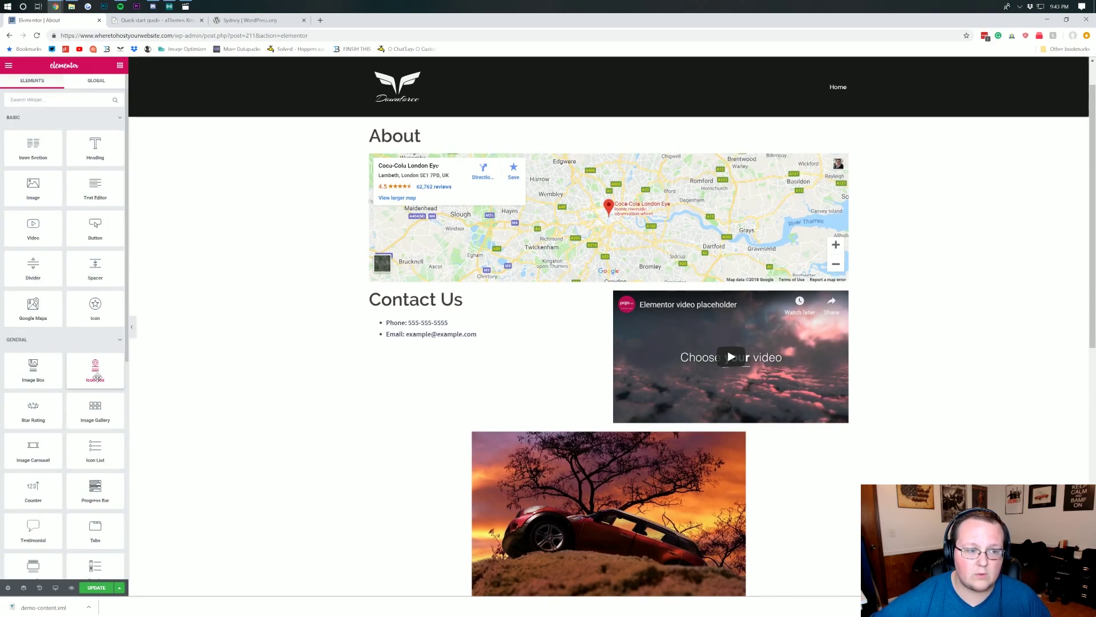
scroll(286, 398, "up", 1)
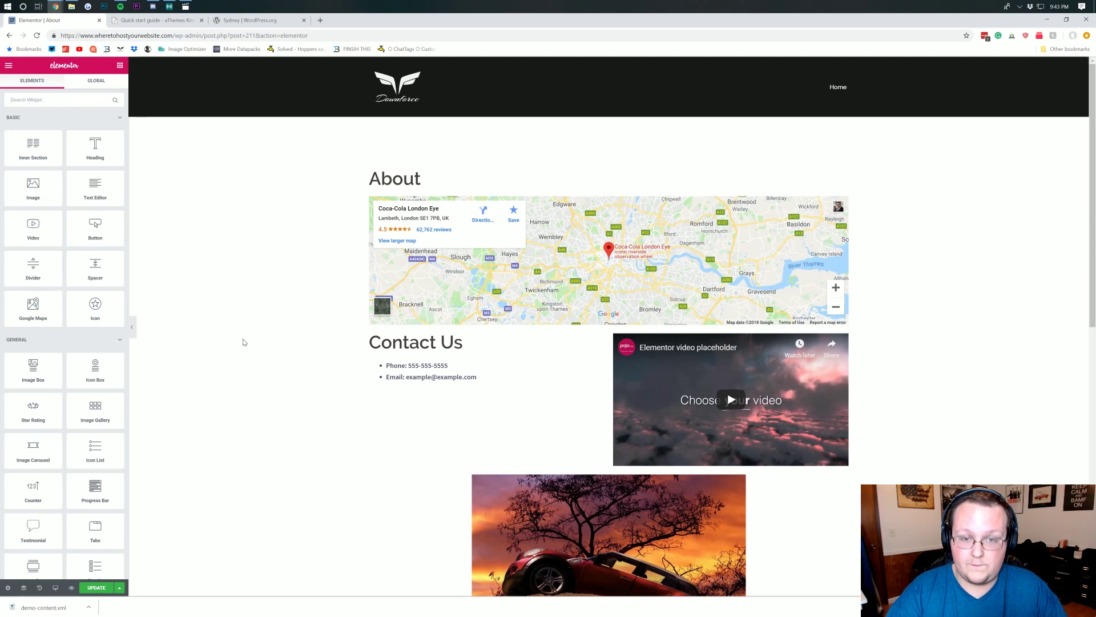
key("ctrl+t")
type("wuffo")
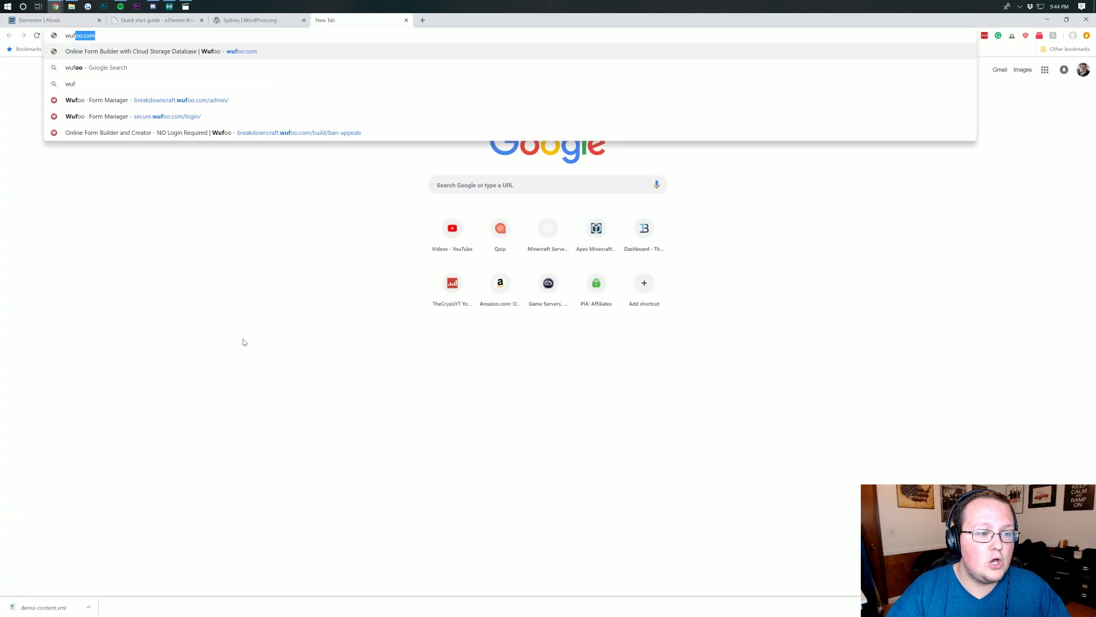
- Correct the address to wufoo.com and load Wufoo's homepage, then return to the Elementor About tab
key("BackSpace")
key("BackSpace")
type("oo.com")
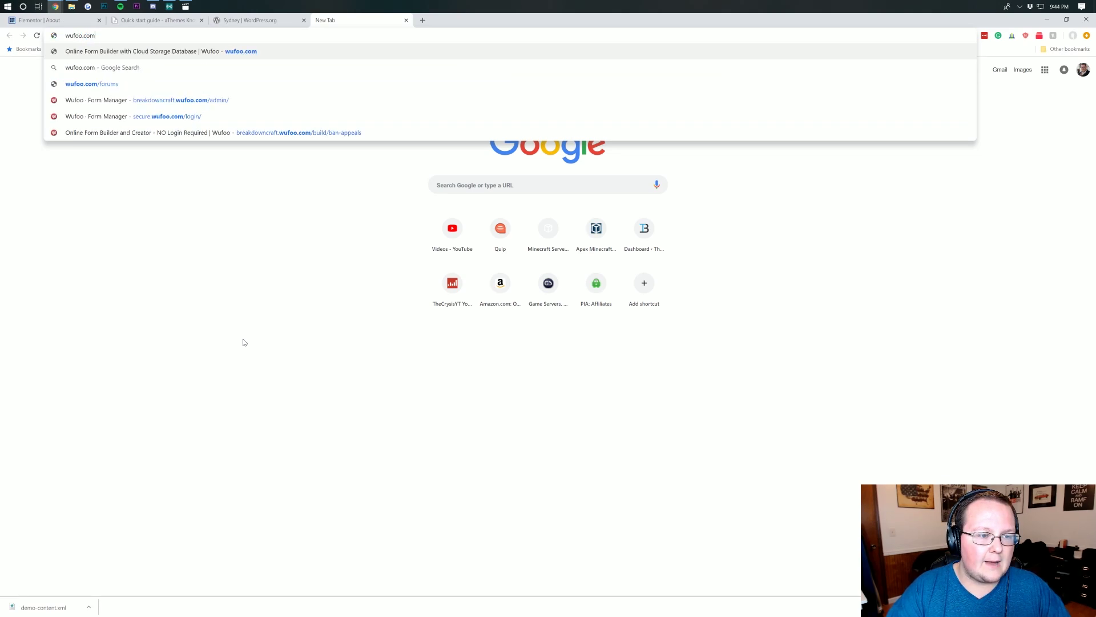
key("Return")
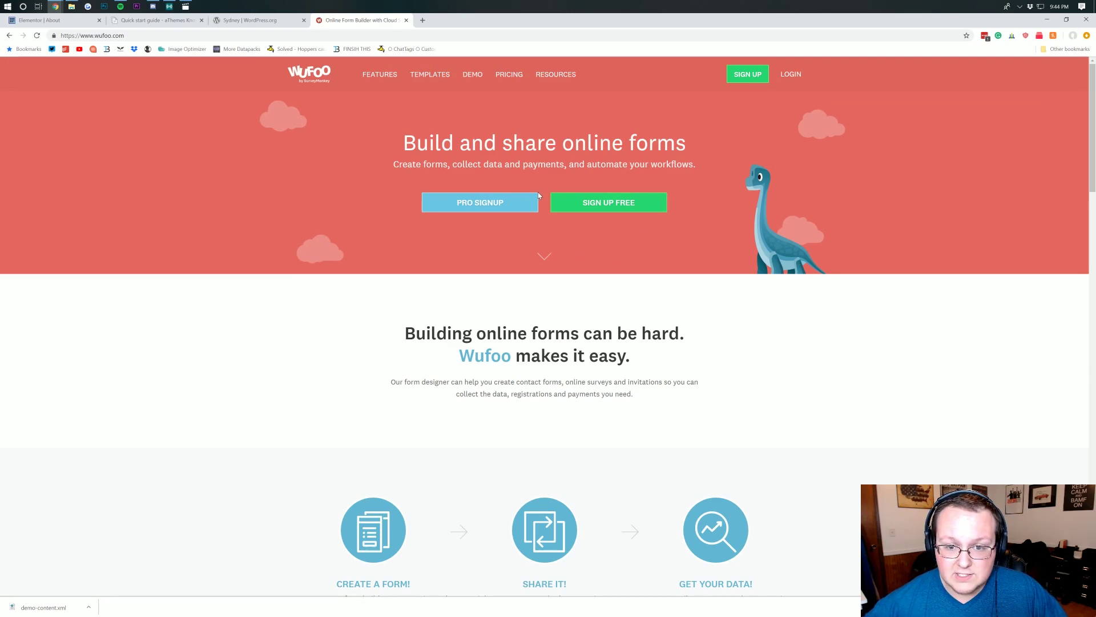
left_click(48, 23)
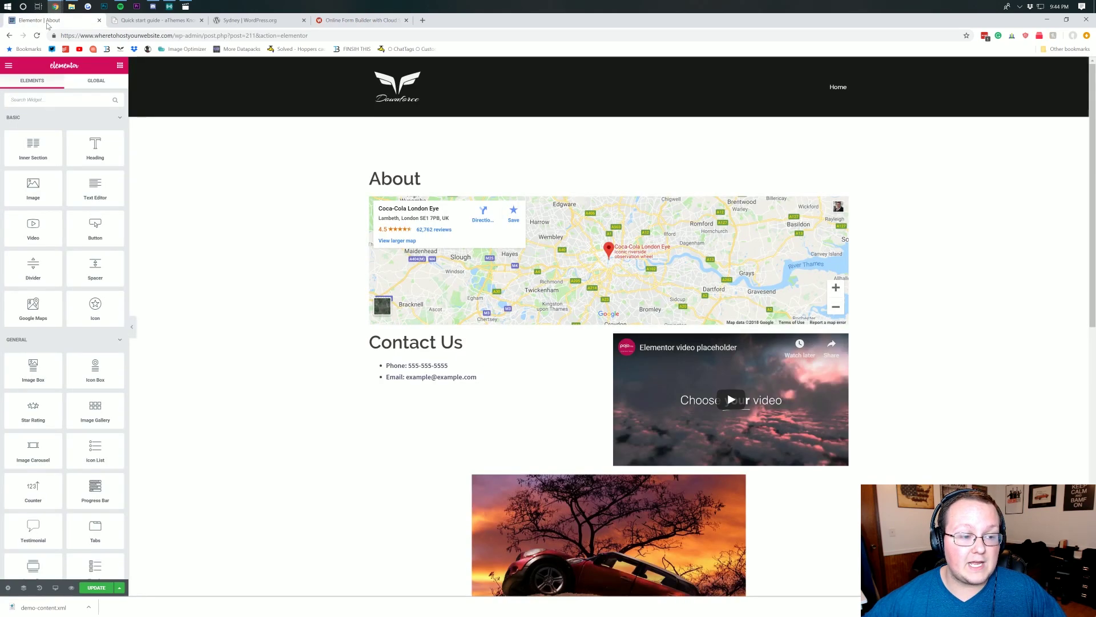
- Drop an HTML widget below the About Us text and paste the copied page code into it
scroll(91, 326, "down", 5)
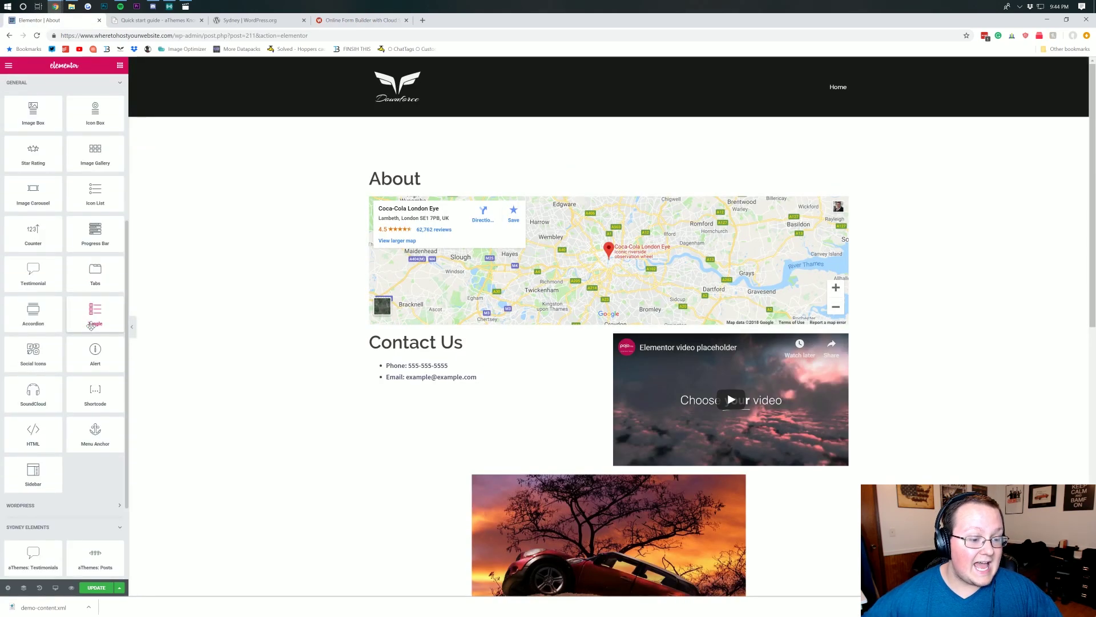
scroll(343, 446, "down", 10)
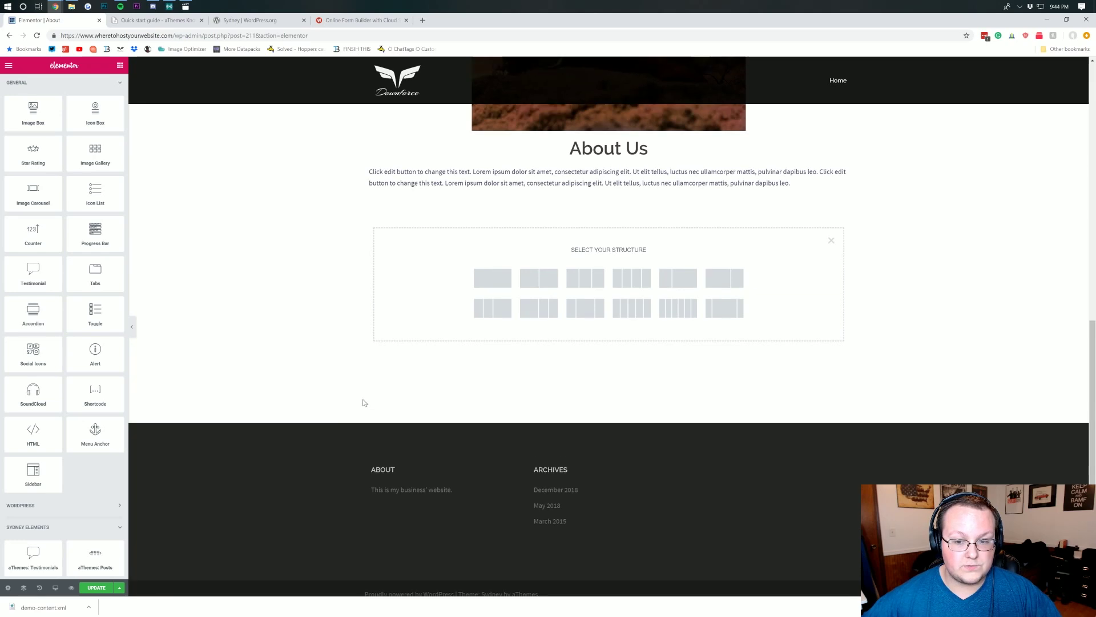
scroll(364, 403, "up", 1)
left_click_drag(33, 433, 533, 327)
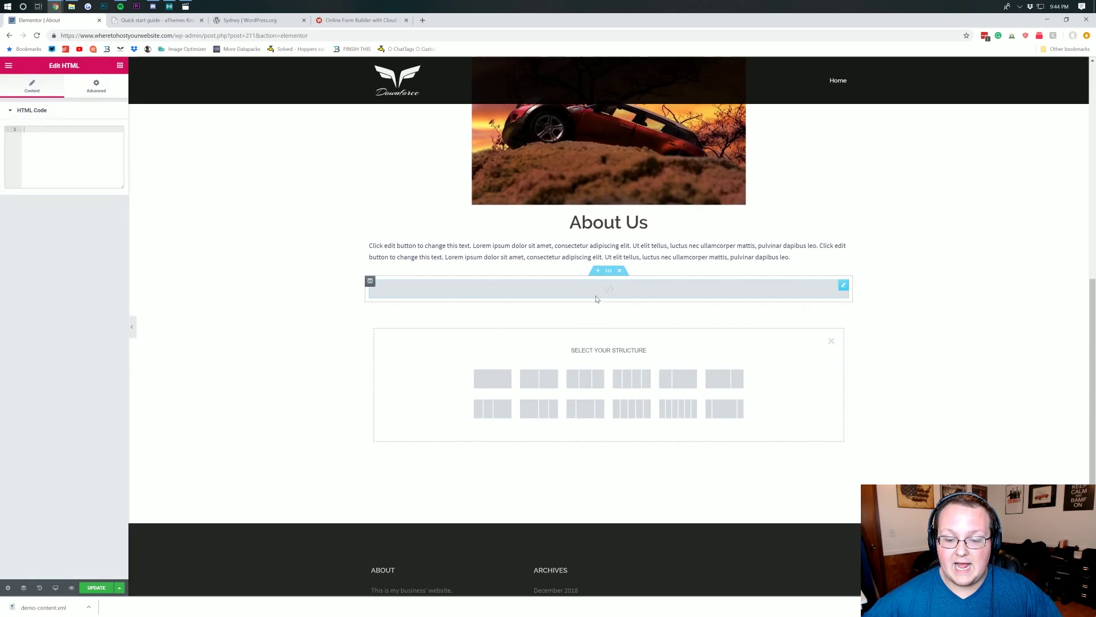
key("ctrl+v")
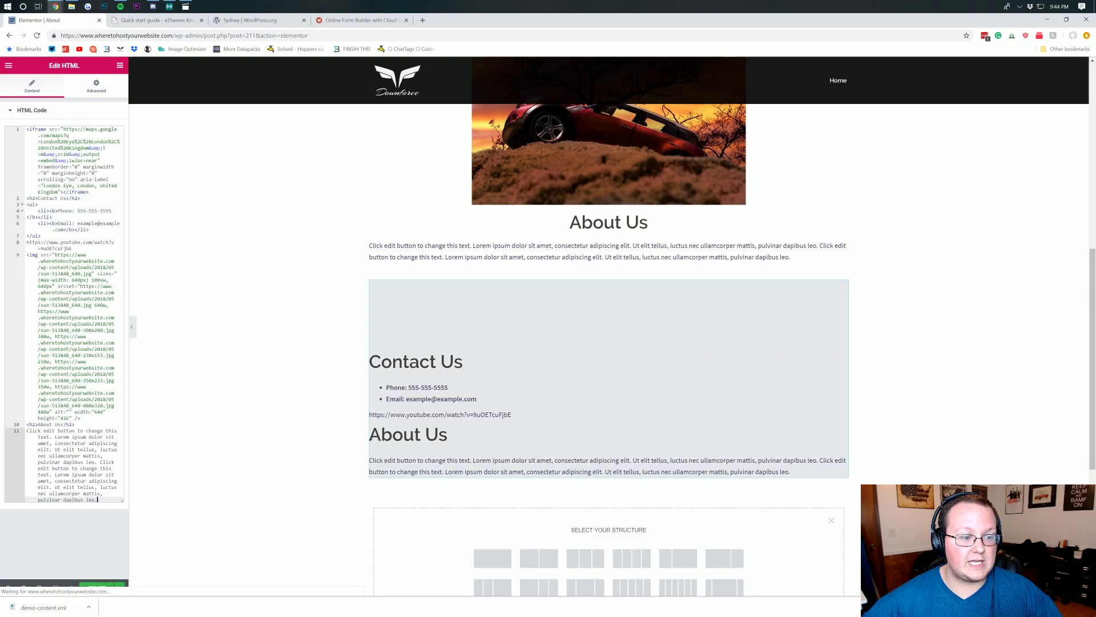
scroll(608, 343, "down", 4)
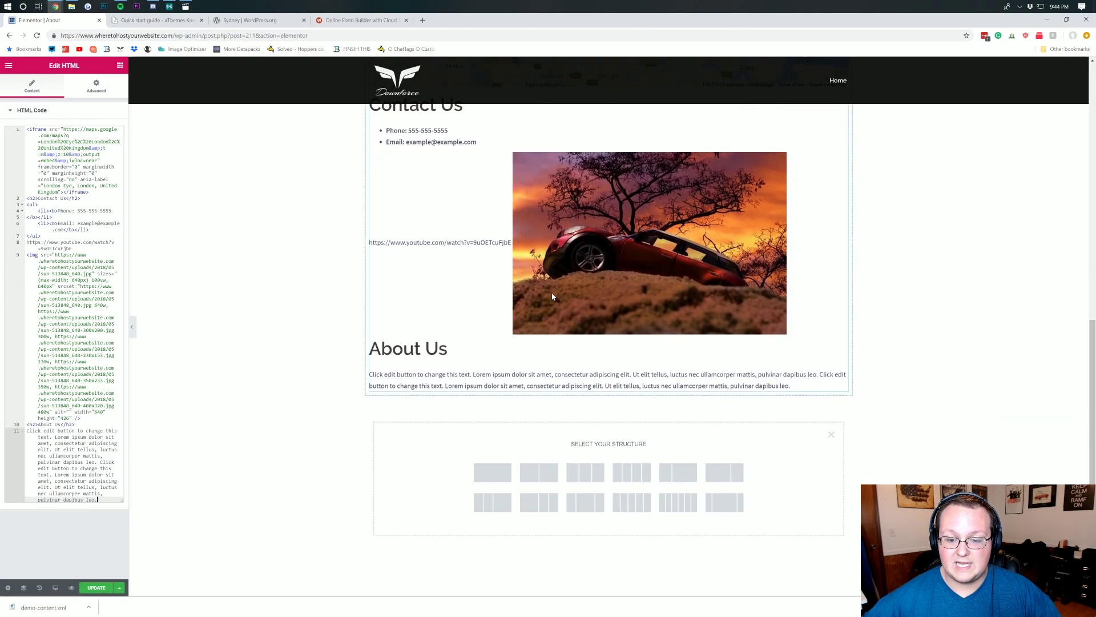
scroll(553, 297, "down", 3)
scroll(565, 319, "up", 10)
scroll(583, 348, "down", 2)
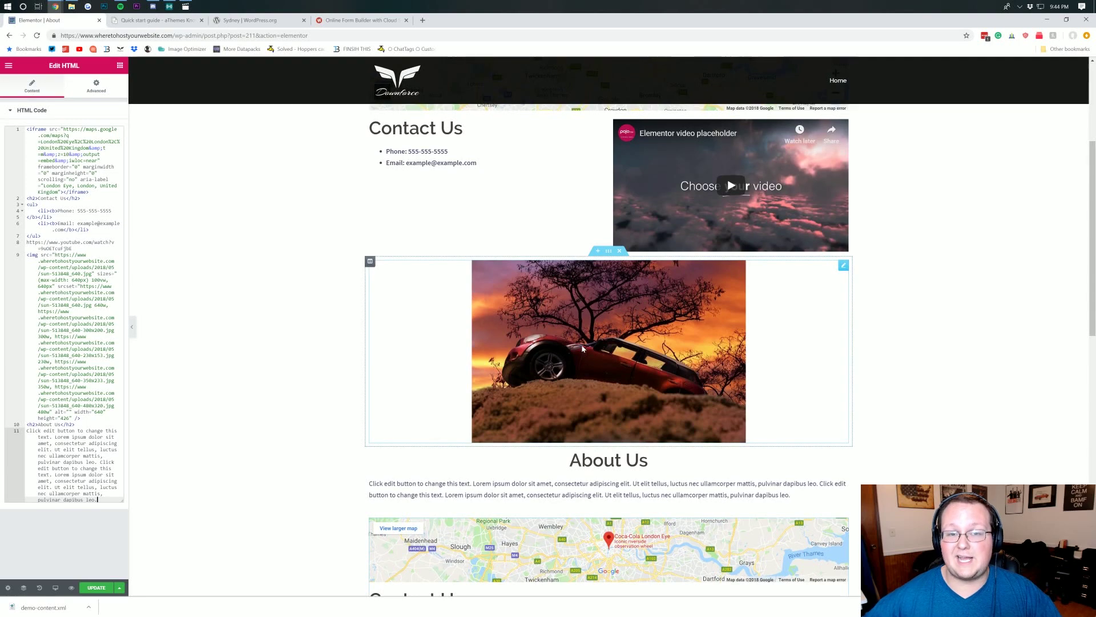
scroll(583, 348, "down", 8)
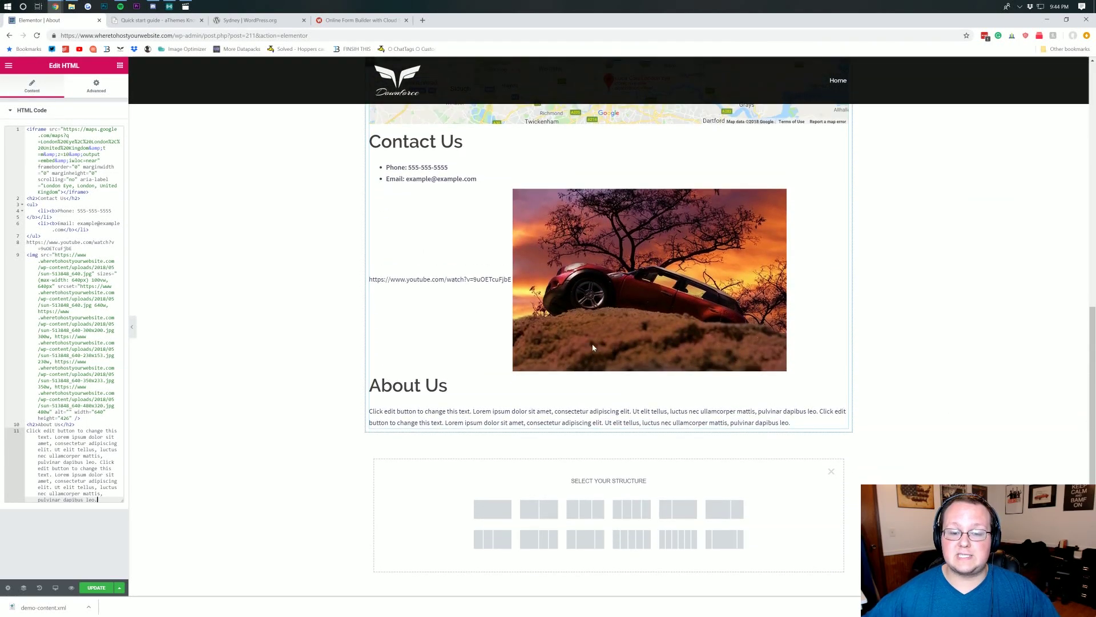
scroll(593, 347, "up", 2)
- Clear all the pasted code from the HTML widget, leaving it empty, and bring up the Wufoo tab
key("ctrl+a")
key("BackSpace")
scroll(593, 347, "up", 4)
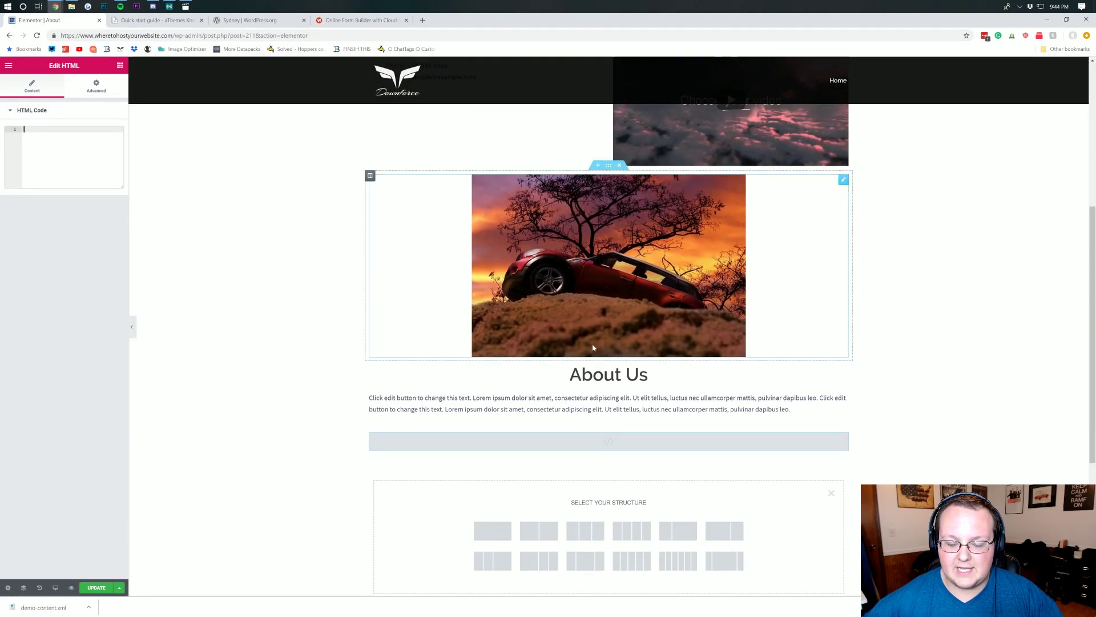
scroll(592, 347, "up", 4)
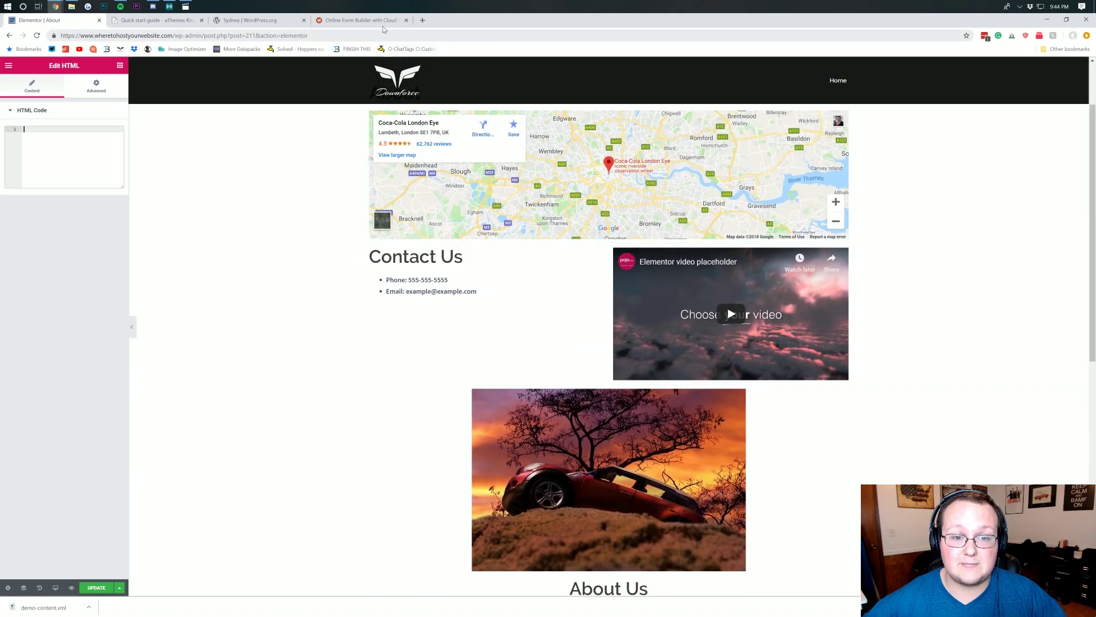
left_click(360, 21)
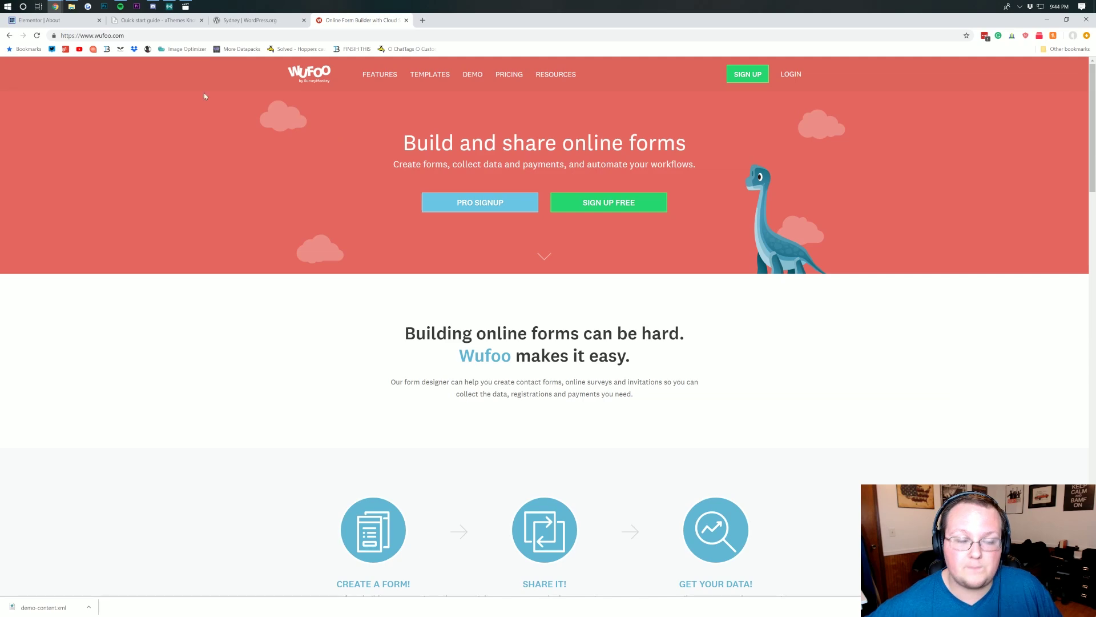
- Return from the Wufoo homepage to the Elementor About page editor tab
left_click(38, 20)
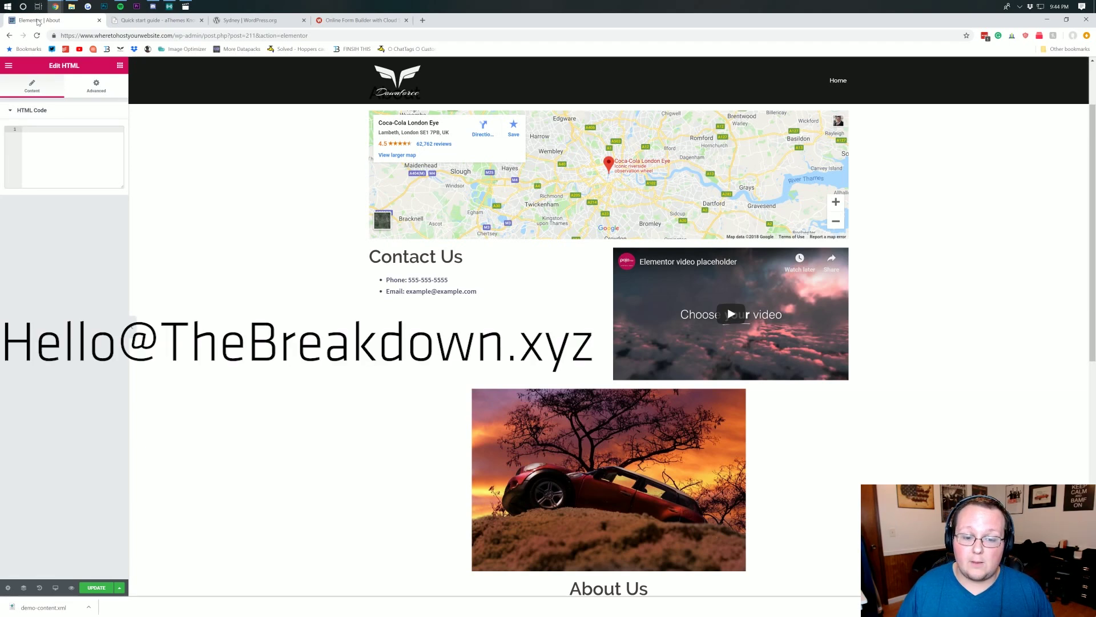
- Close the HTML widget settings to show the widget list, then update the About page
scroll(454, 116, "up", 2)
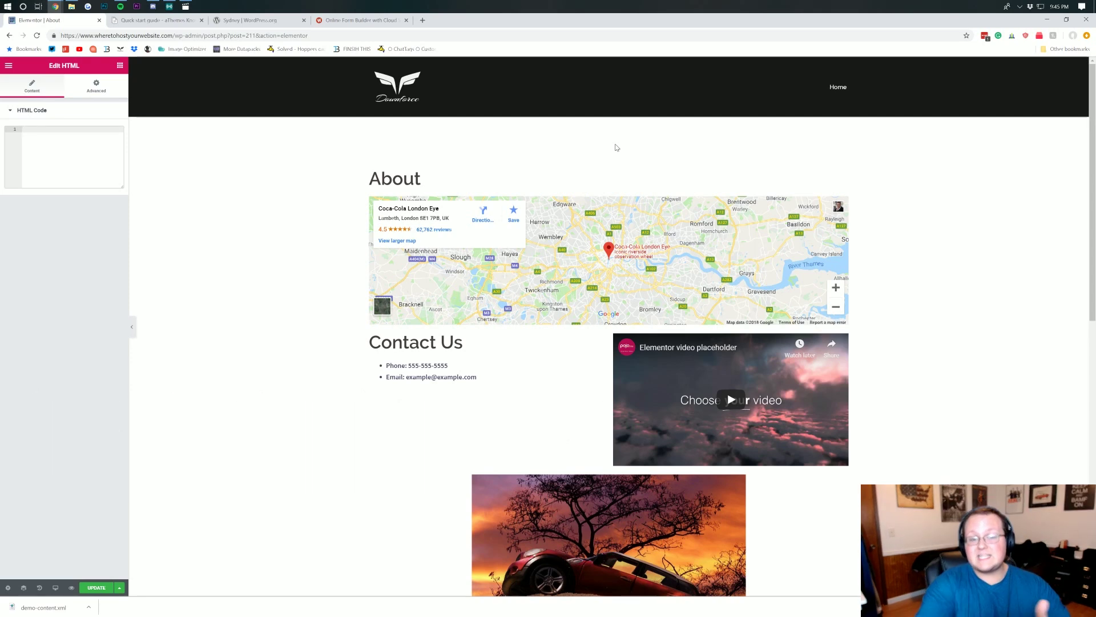
left_click(377, 75)
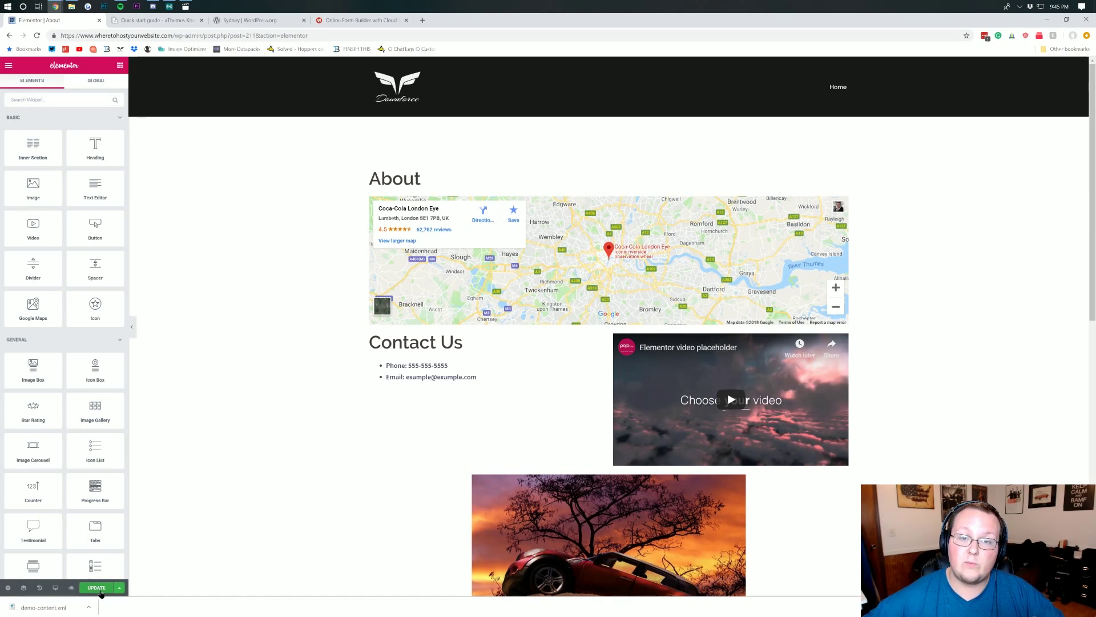
left_click(97, 588)
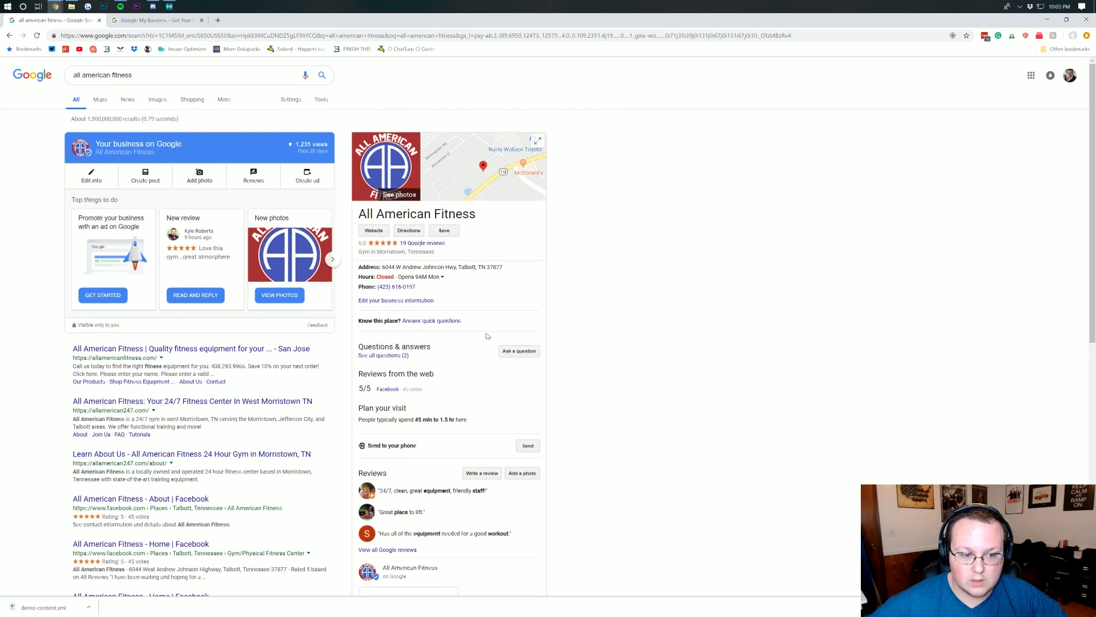
- Search Google for 'gyms talbott' and look over the results
triple_click(131, 75)
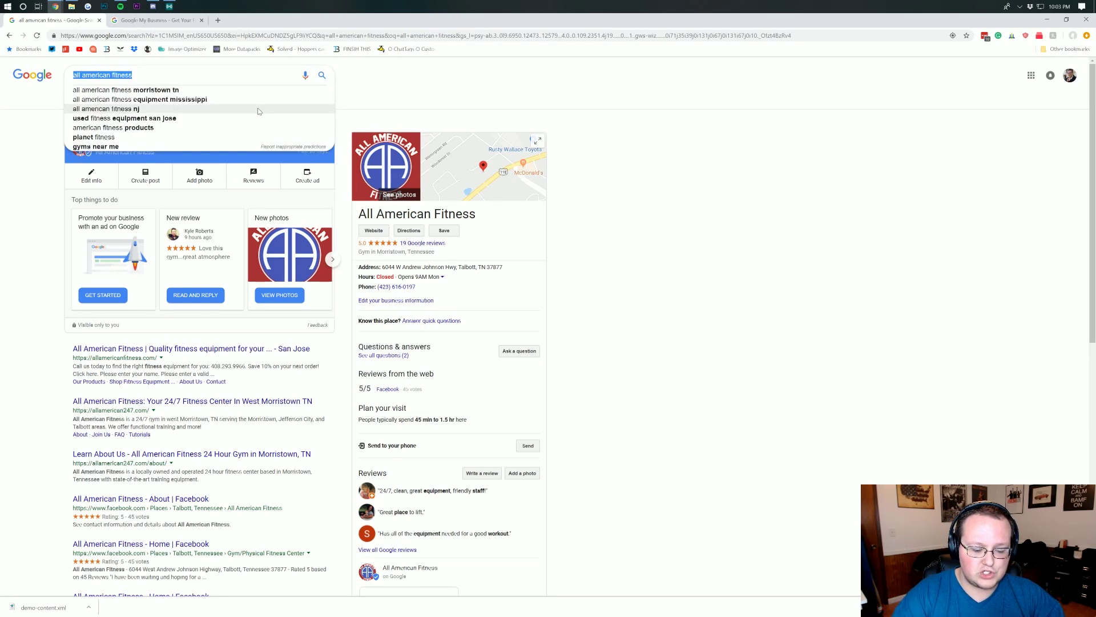
type("gyms ta")
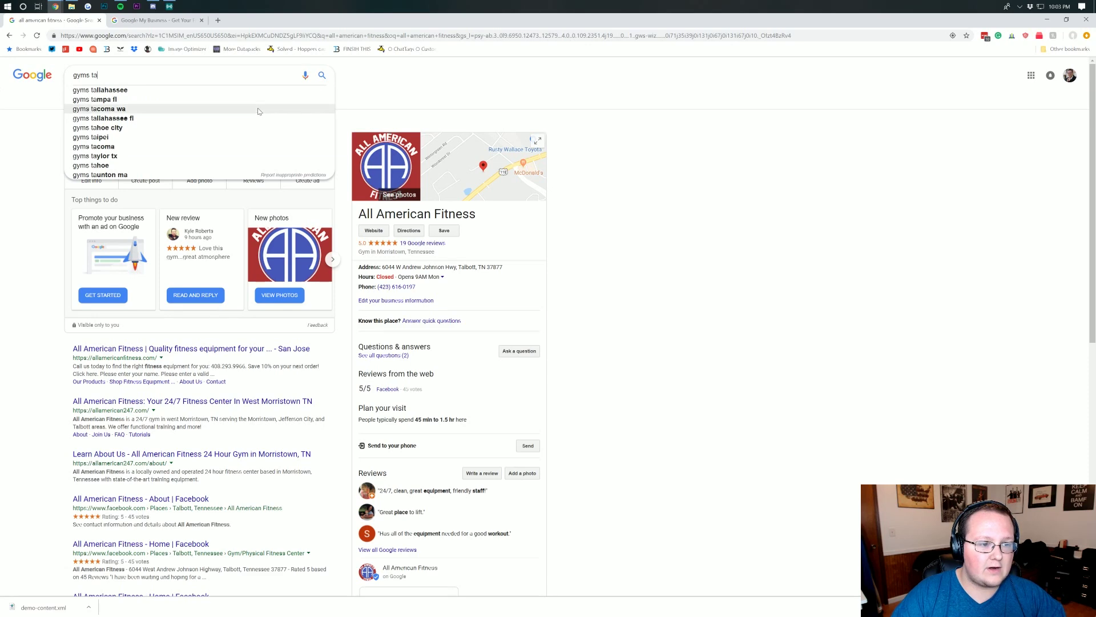
type("lbott")
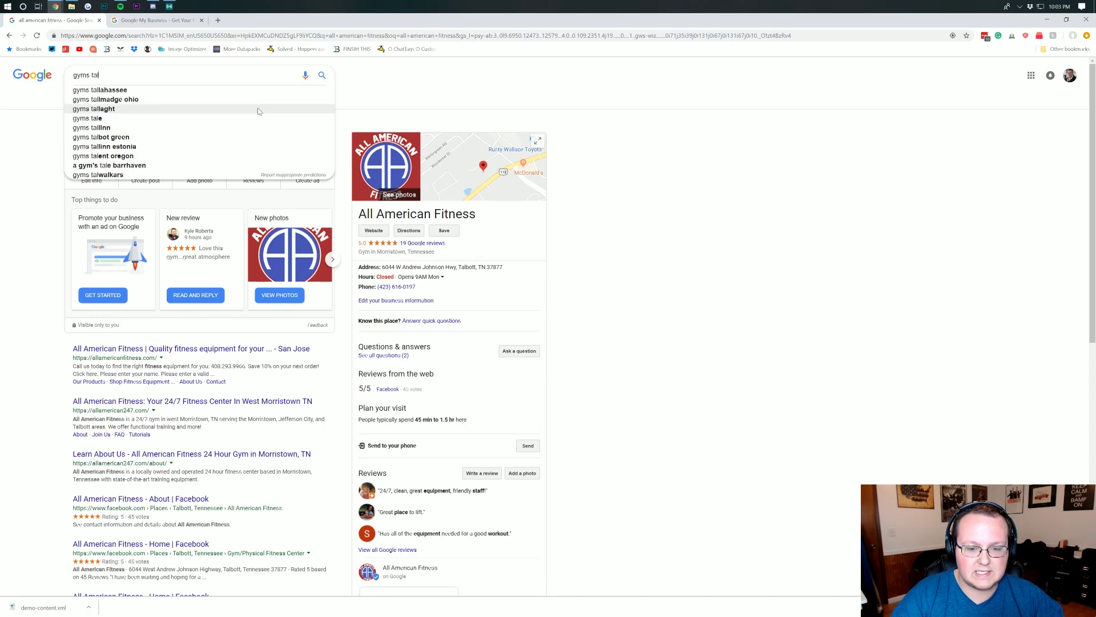
key("Return")
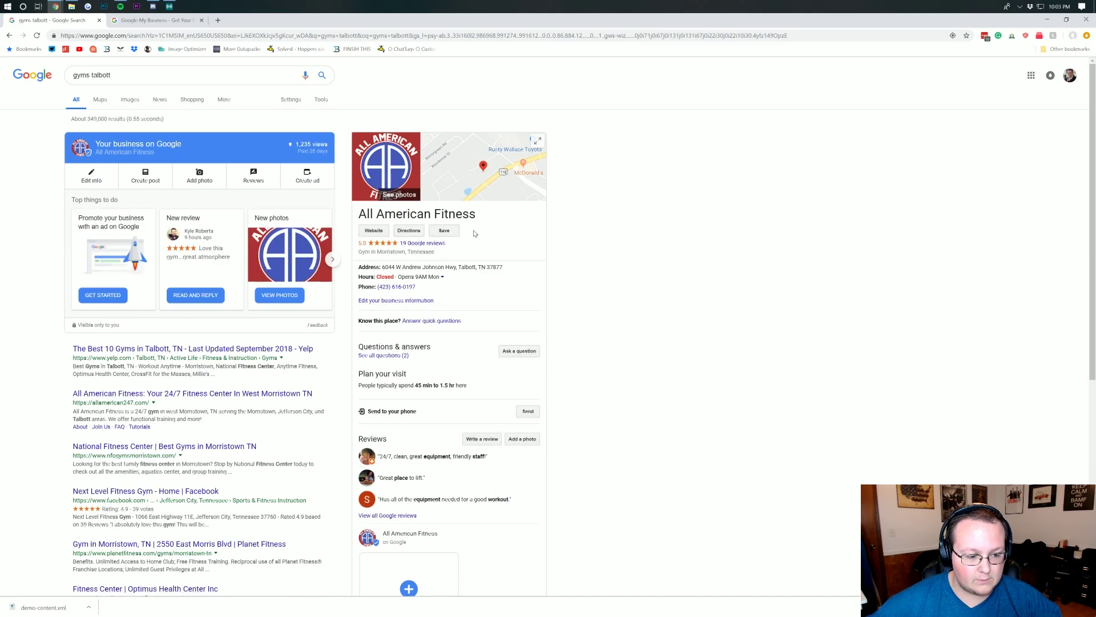
scroll(219, 381, "down", 1)
left_click_drag(232, 376, 73, 369)
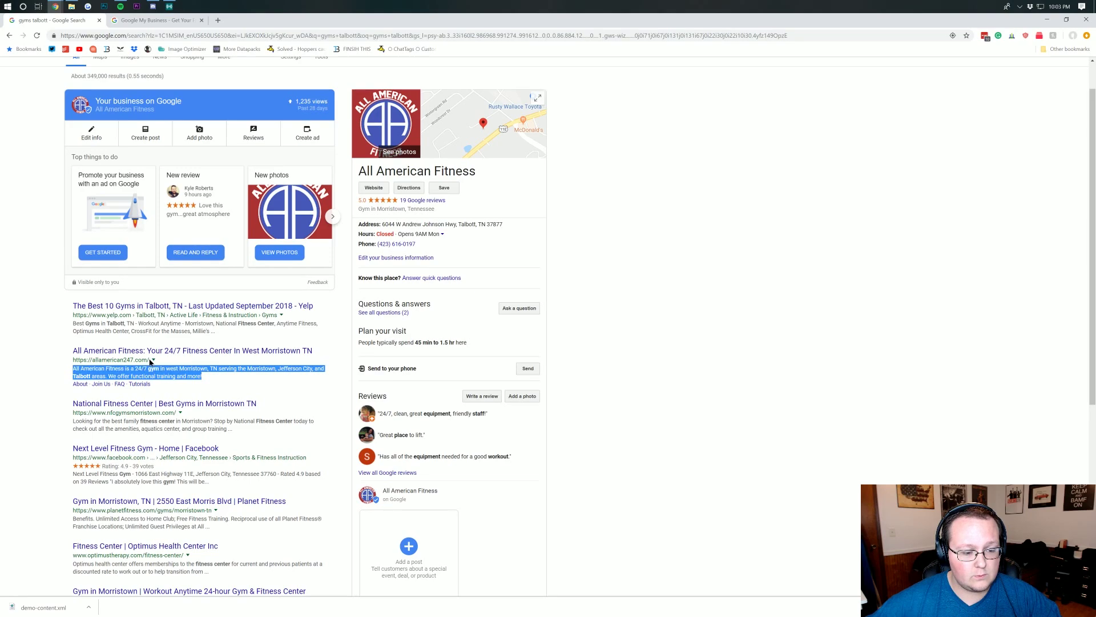
scroll(171, 372, "up", 1)
- Search 'gyms morristown', browse the full list of nearby gyms, then go back to the results
double_click(102, 75)
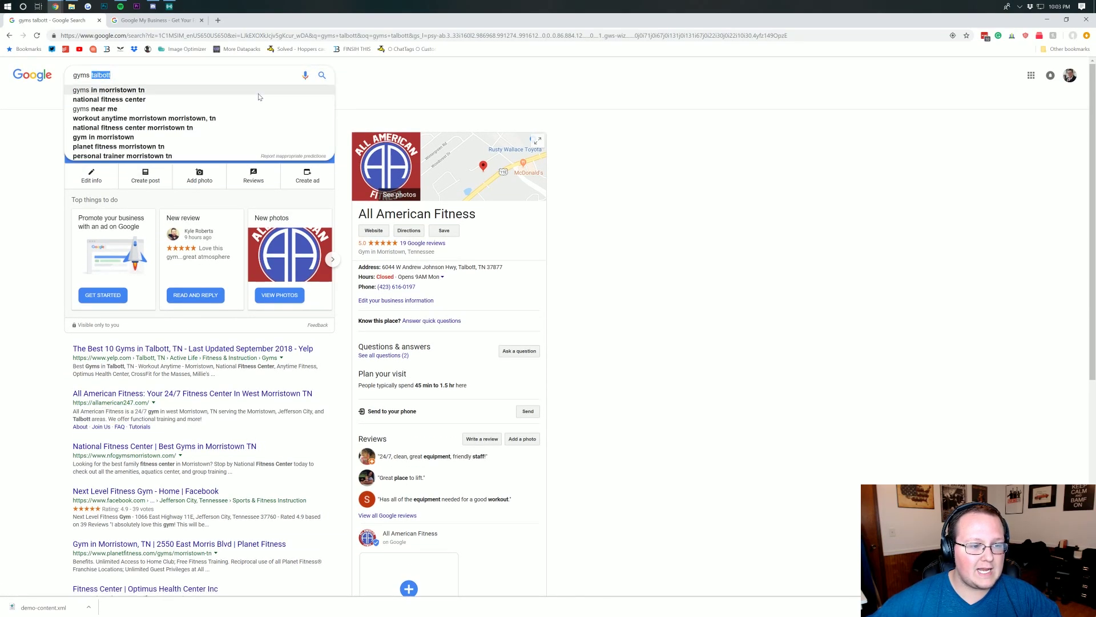
type("morristown")
key("Return")
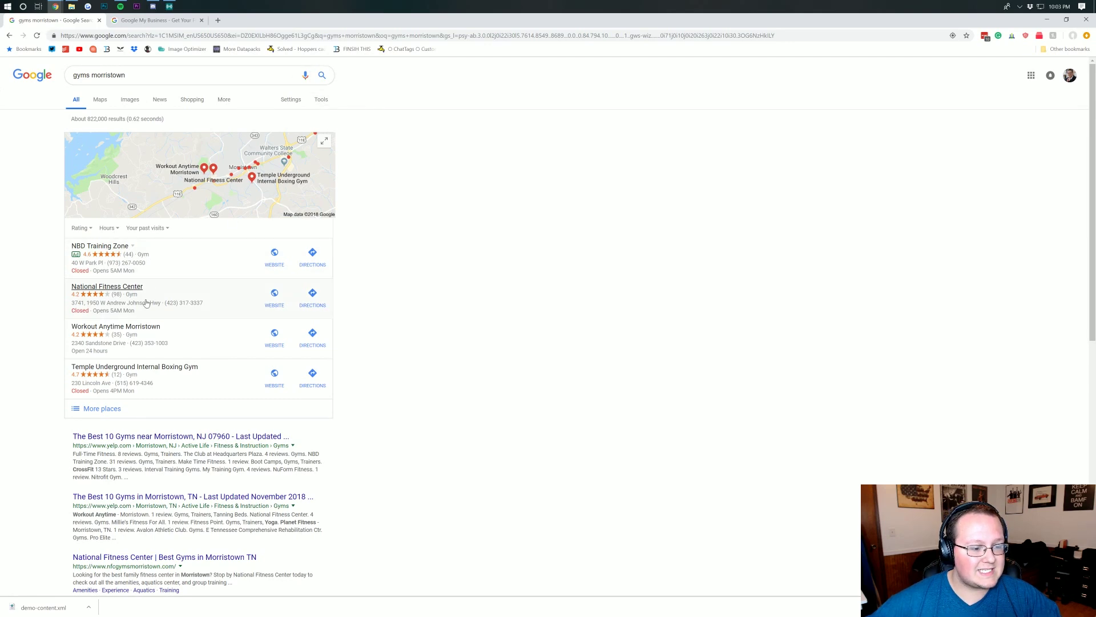
scroll(140, 339, "down", 2)
scroll(139, 339, "up", 1)
scroll(139, 339, "down", 6)
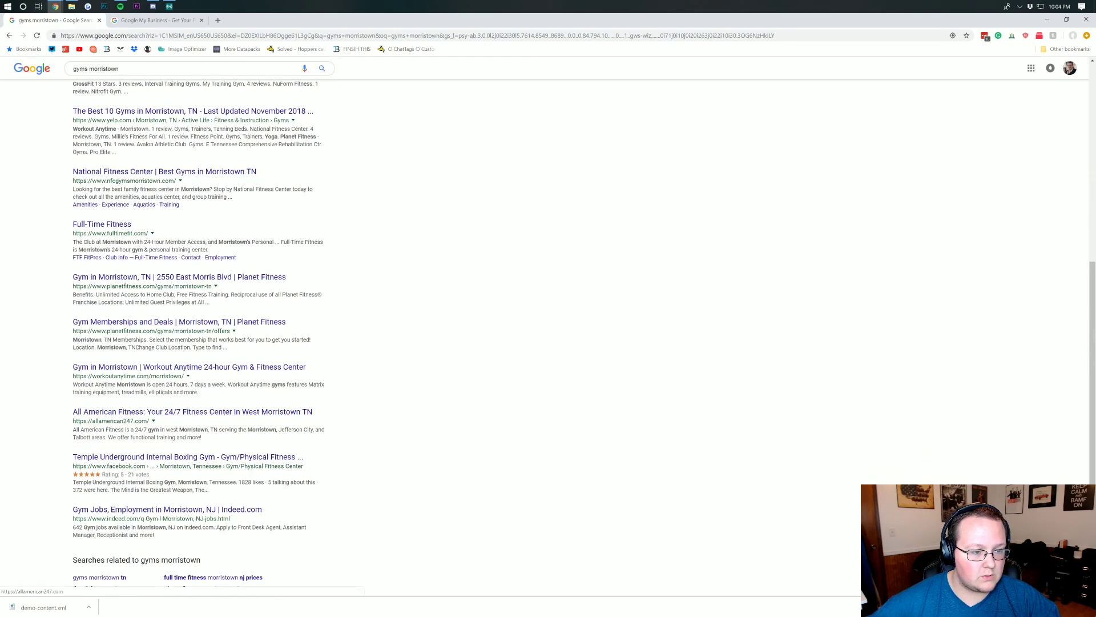
scroll(226, 411, "up", 5)
left_click(103, 323)
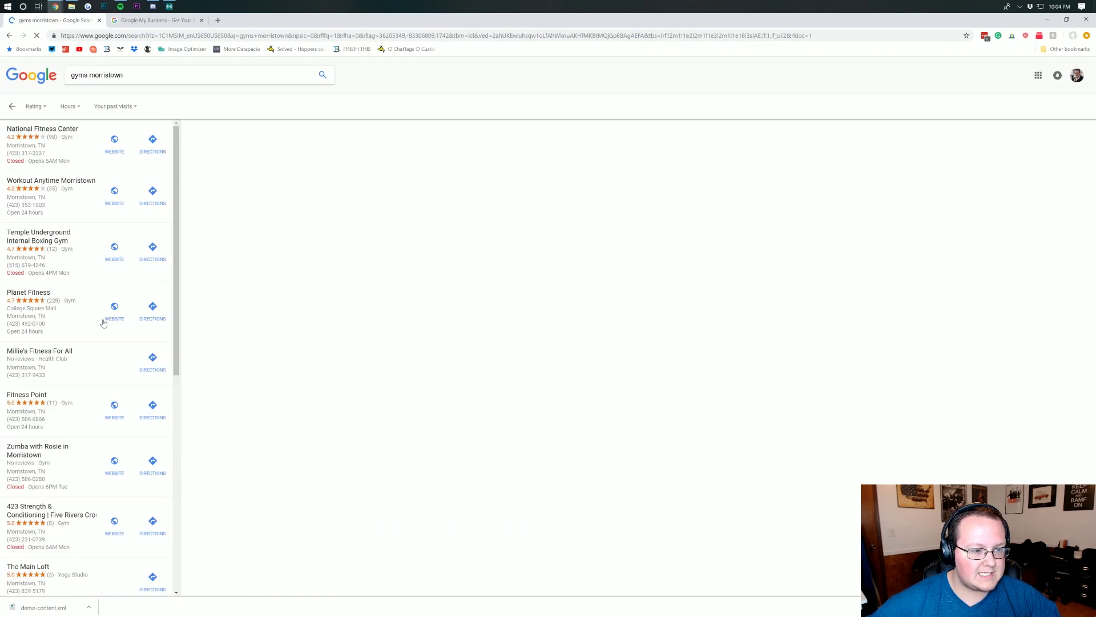
scroll(106, 318, "down", 4)
scroll(105, 318, "down", 4)
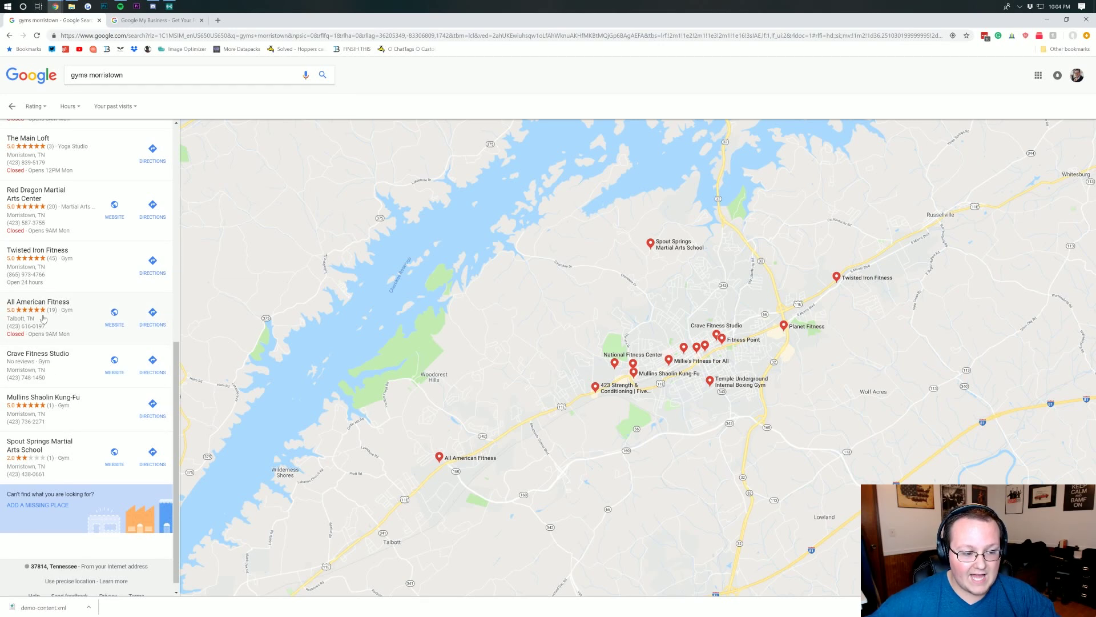
mouse_move(42, 305)
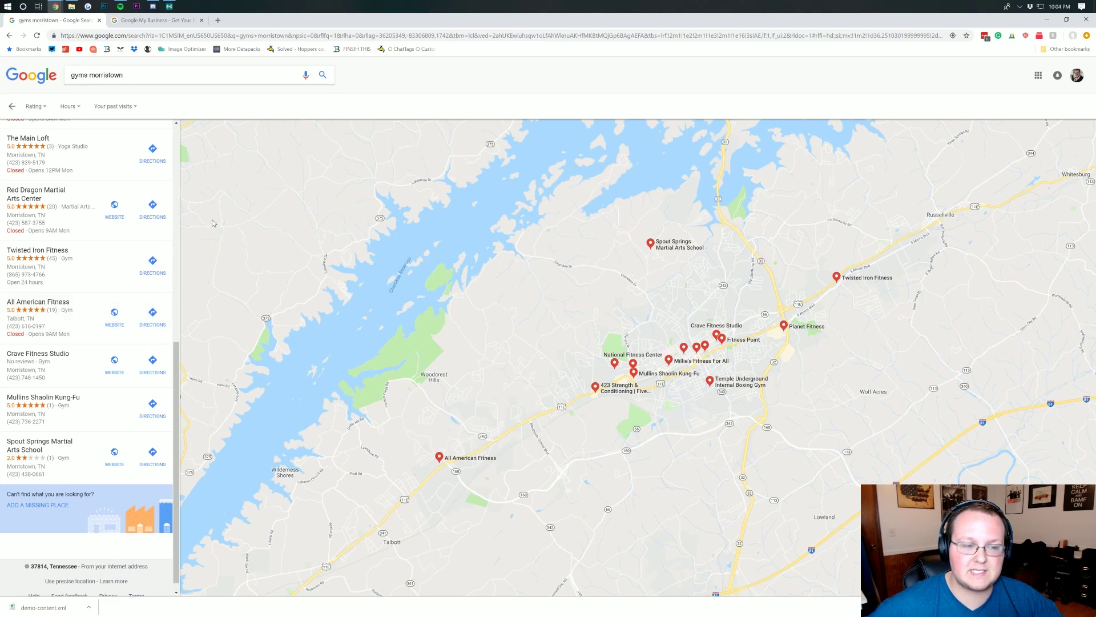
key("alt+Left")
- From Google My Business, open the managed locations and start adding a new business listing
left_click(160, 21)
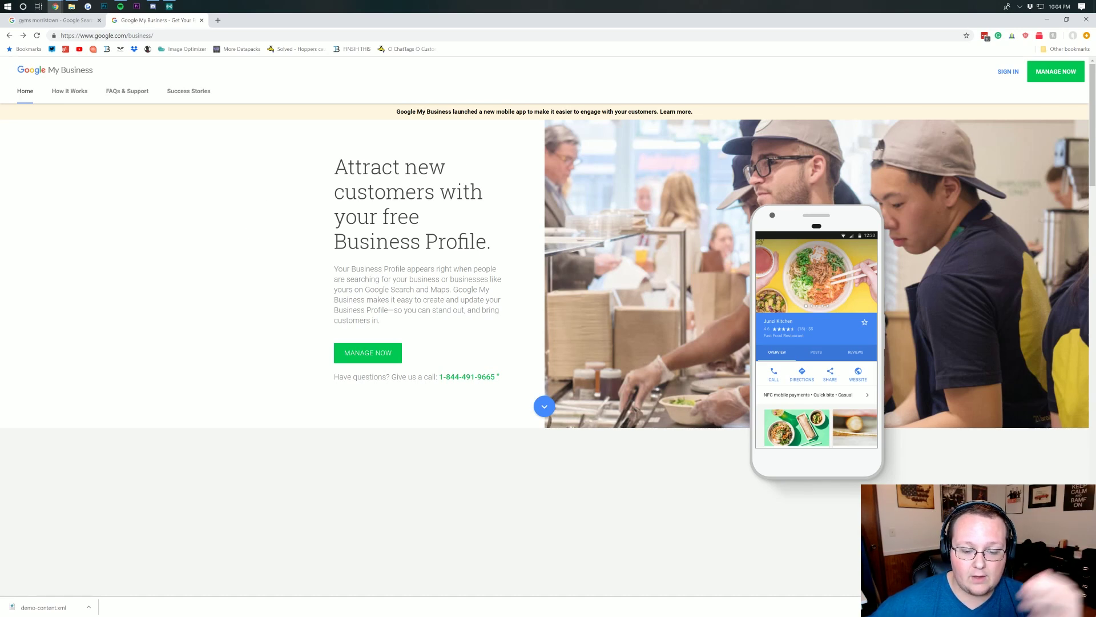
left_click(360, 350)
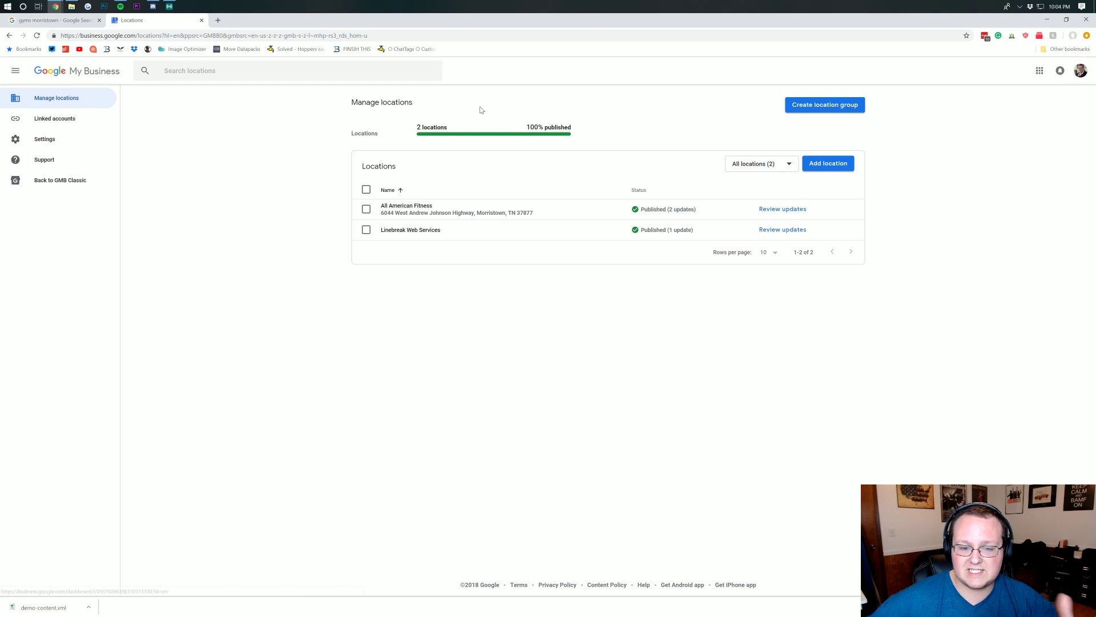
left_click(1081, 71)
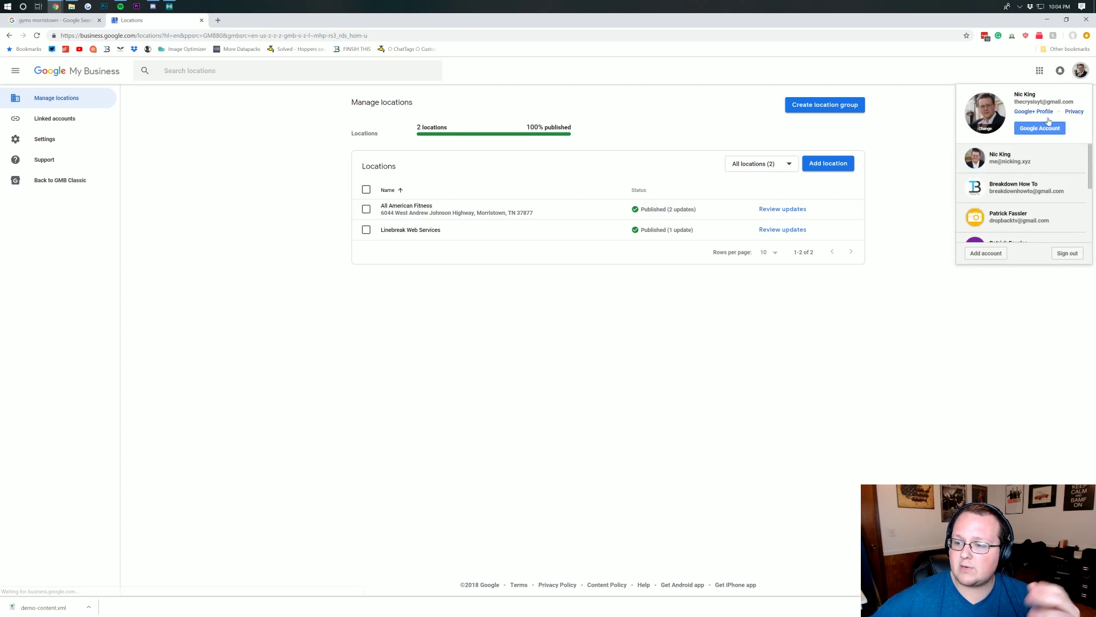
left_click(1019, 162)
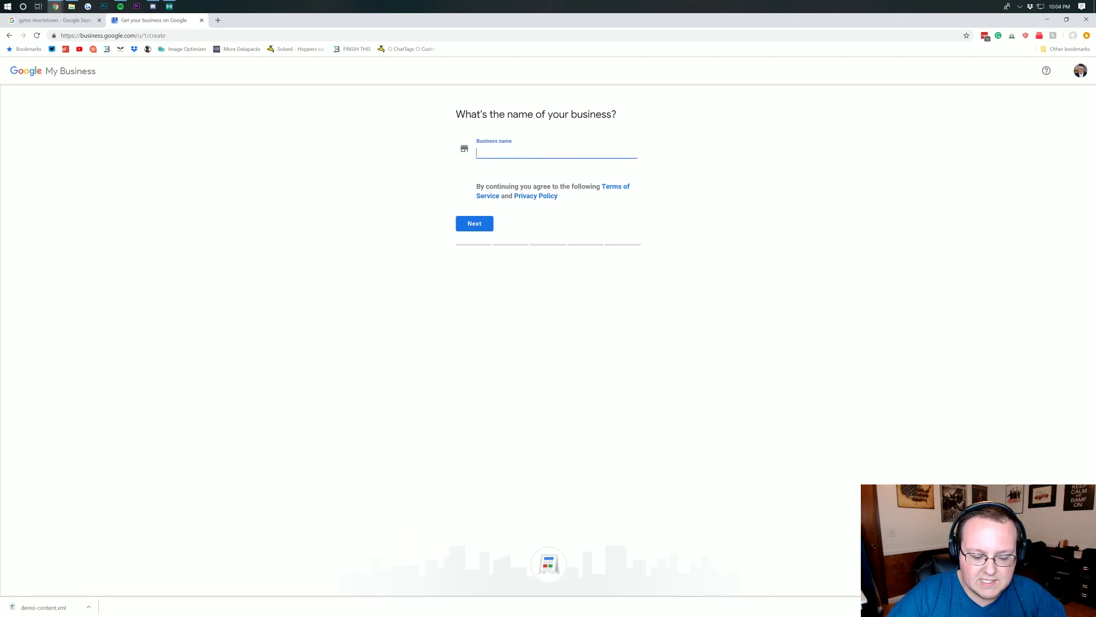
- Name the new business 'Test Business' and create it with that name
type("t Business")
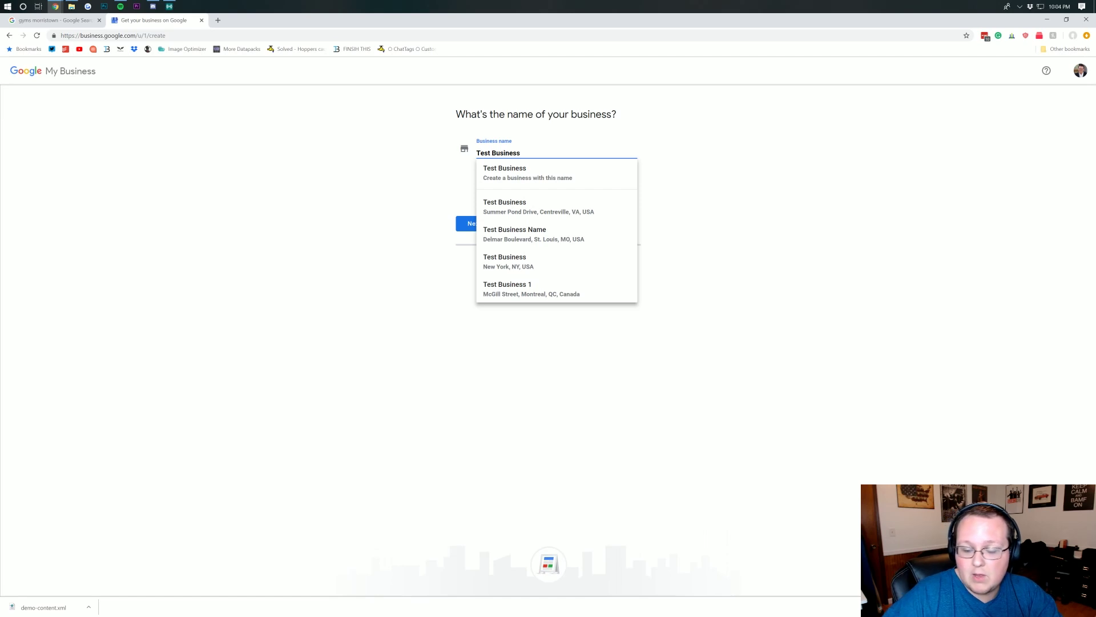
left_click(517, 174)
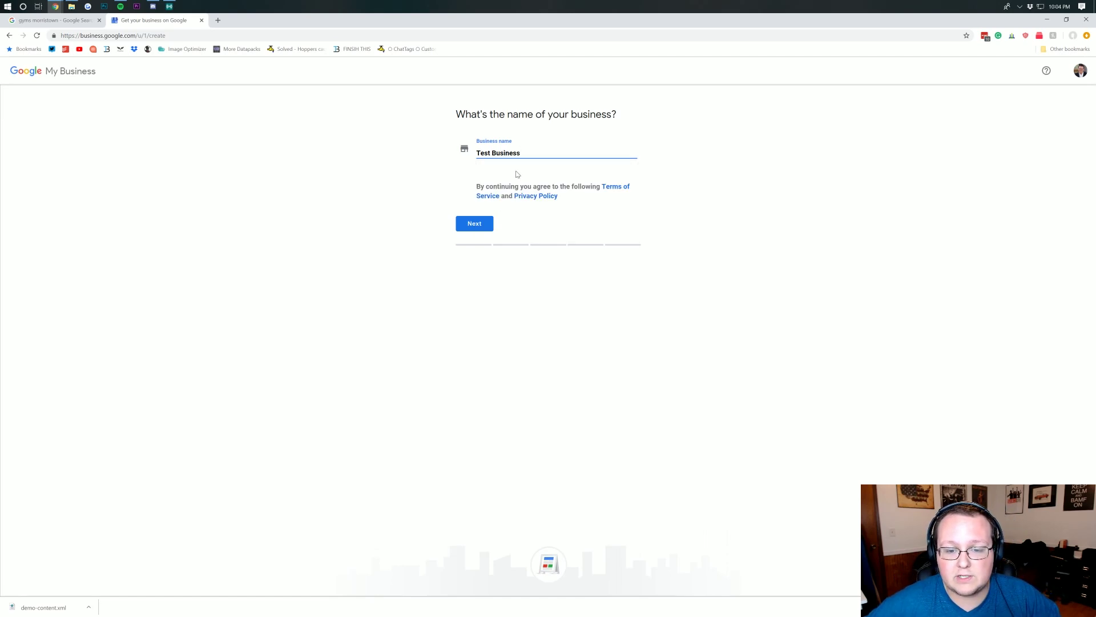
left_click(468, 225)
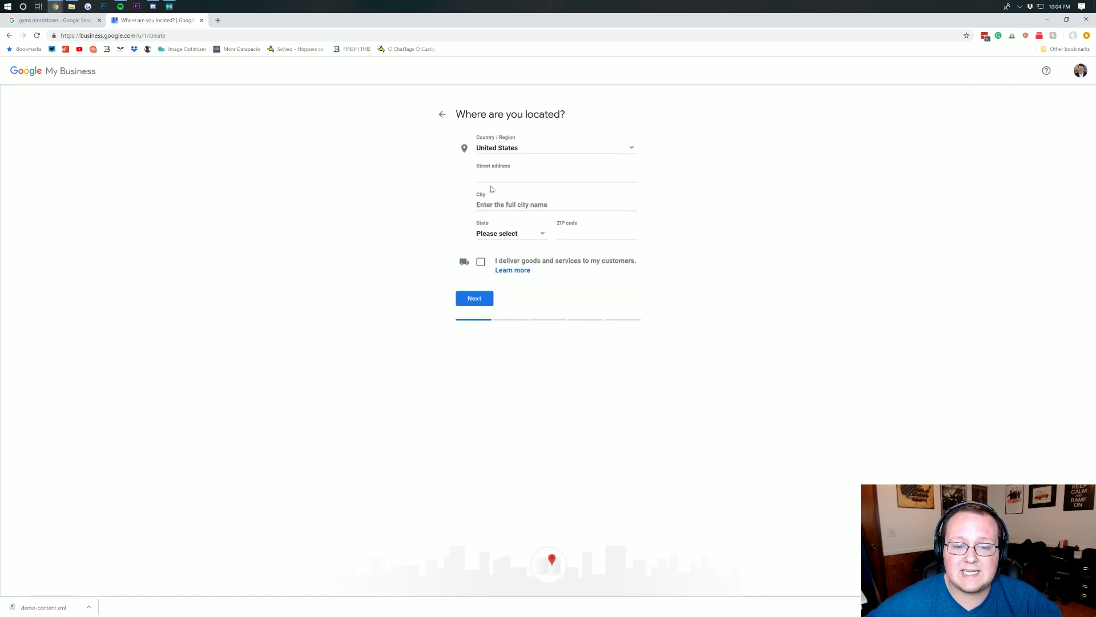
- Enter the address 555 Test St, Beverly Hills, California and submit it
left_click(494, 177)
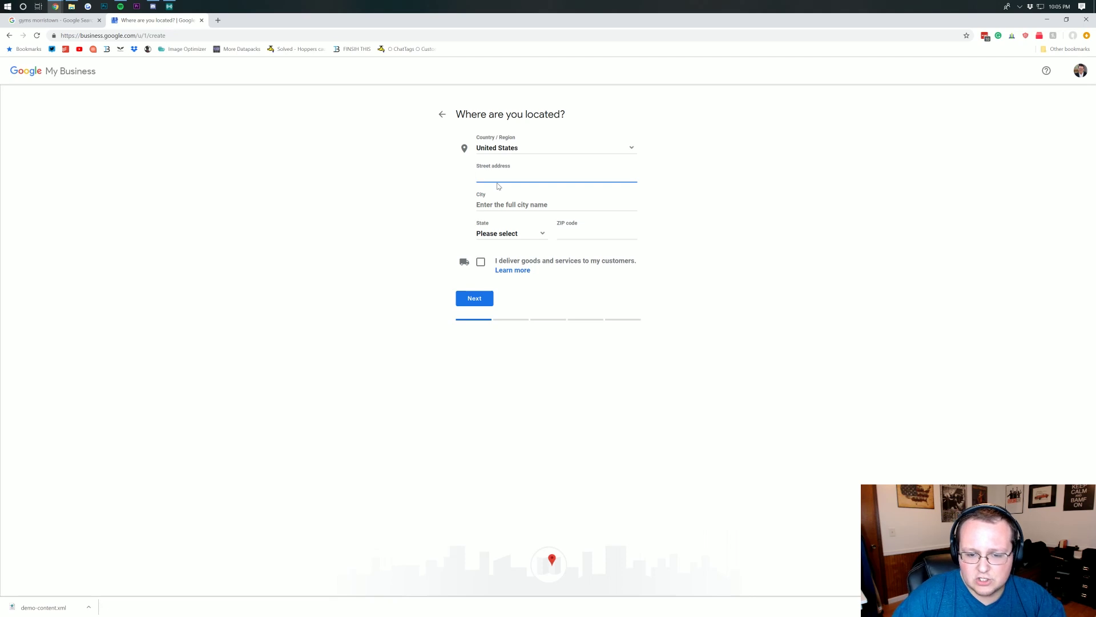
type("555 ")
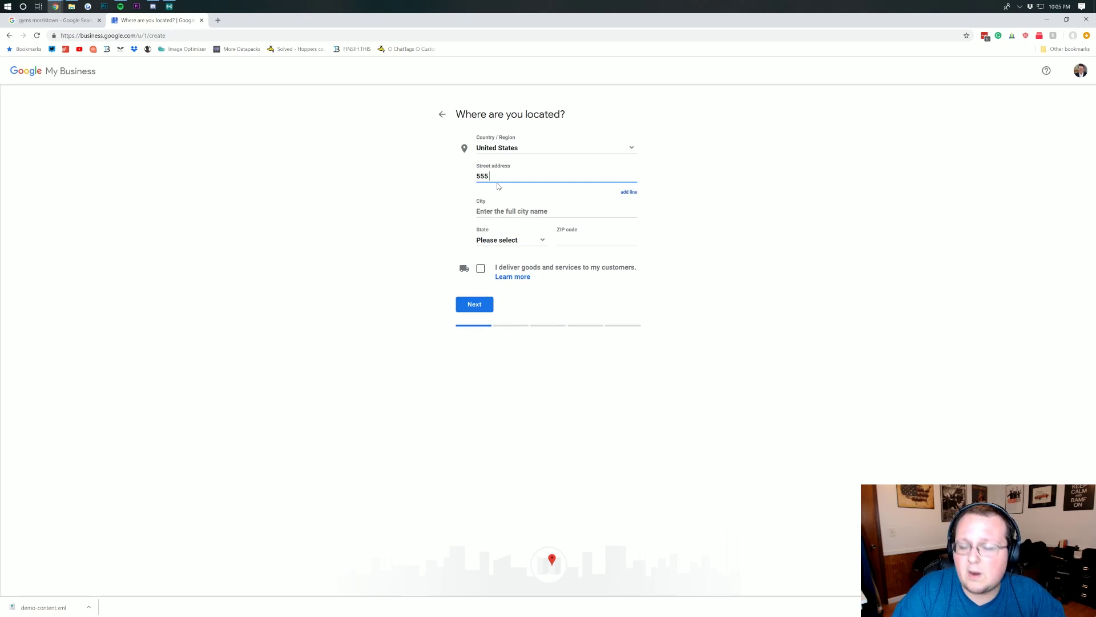
type("Mo")
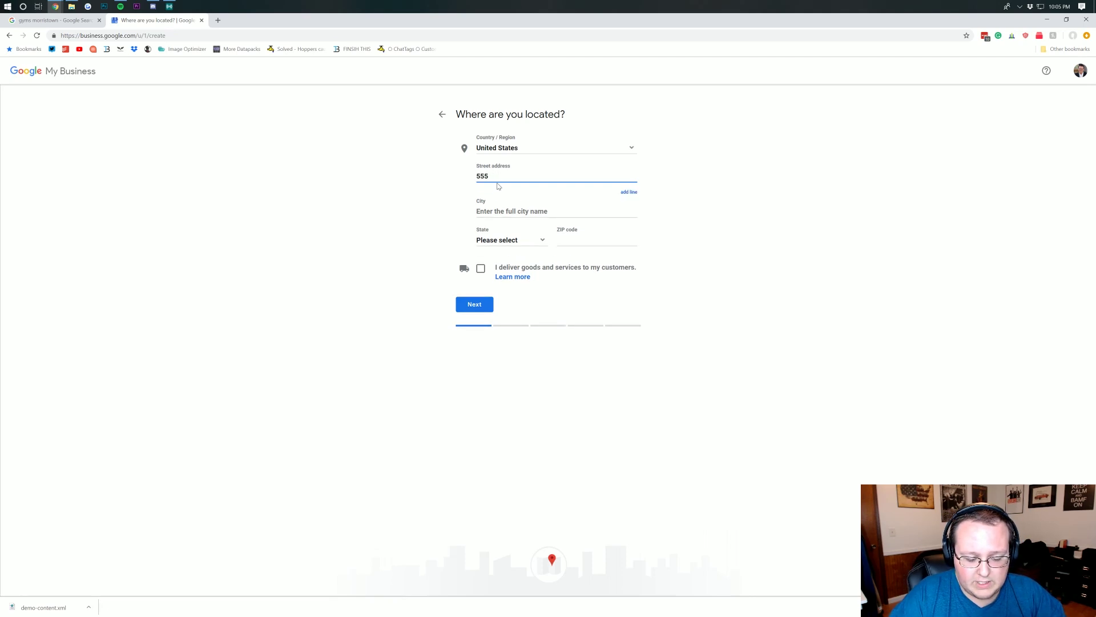
type("Test Test")
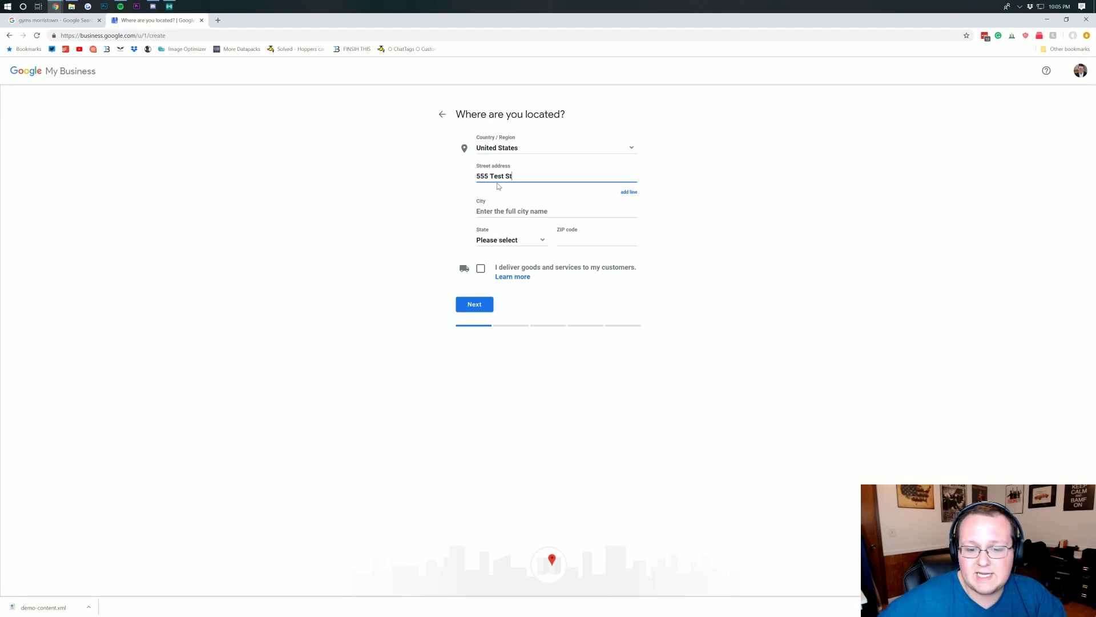
key("Tab")
type("Bel")
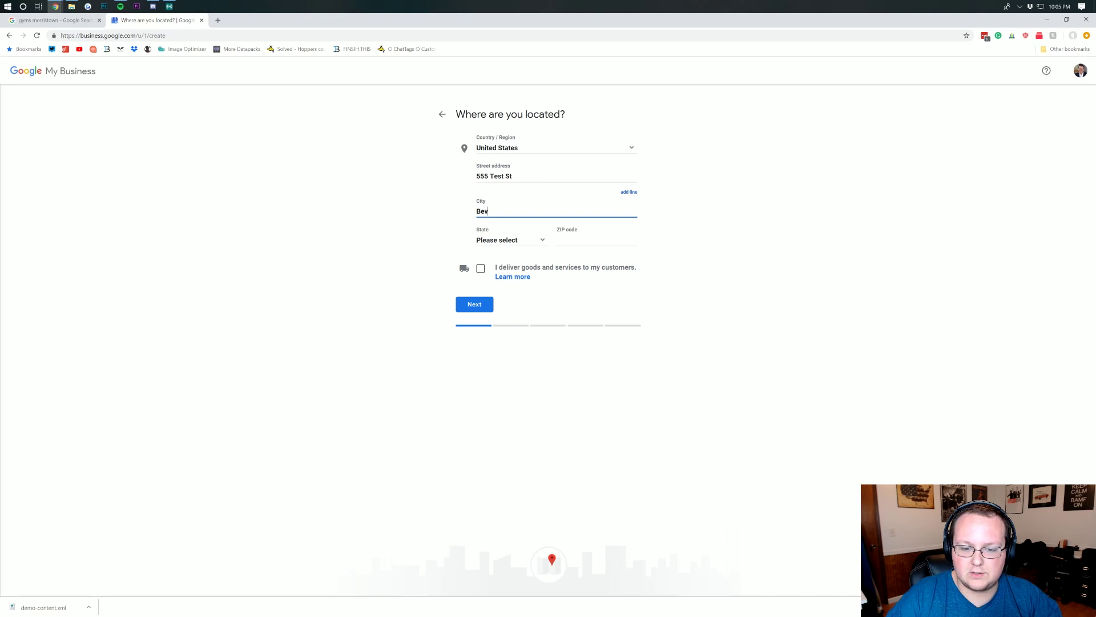
type("erly Hills")
left_click(516, 243)
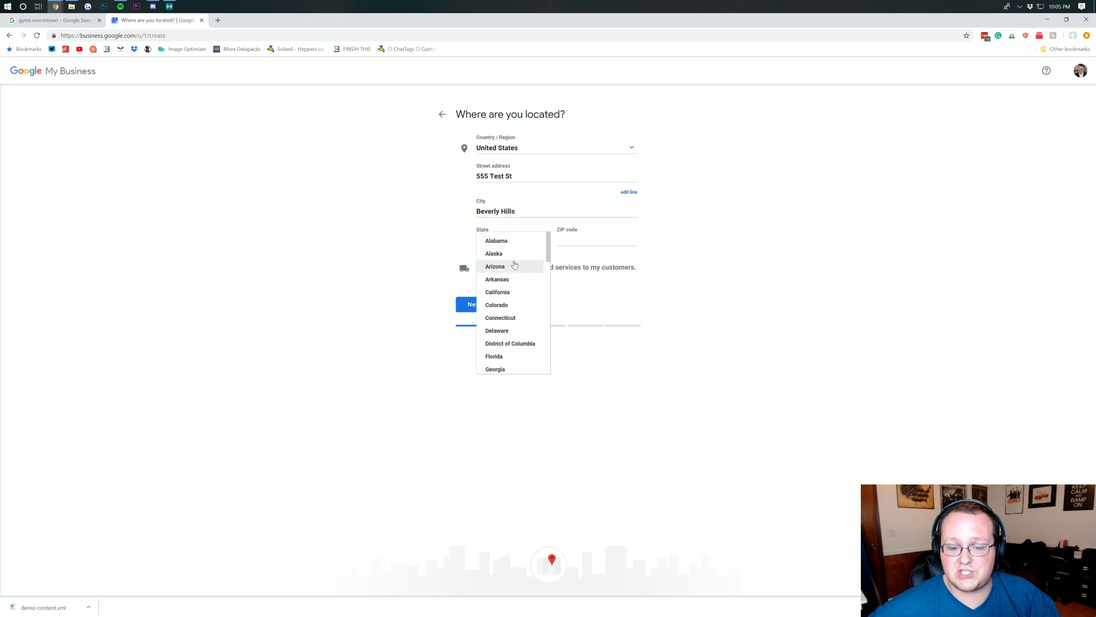
scroll(502, 301, "down", 9)
scroll(500, 299, "up", 9)
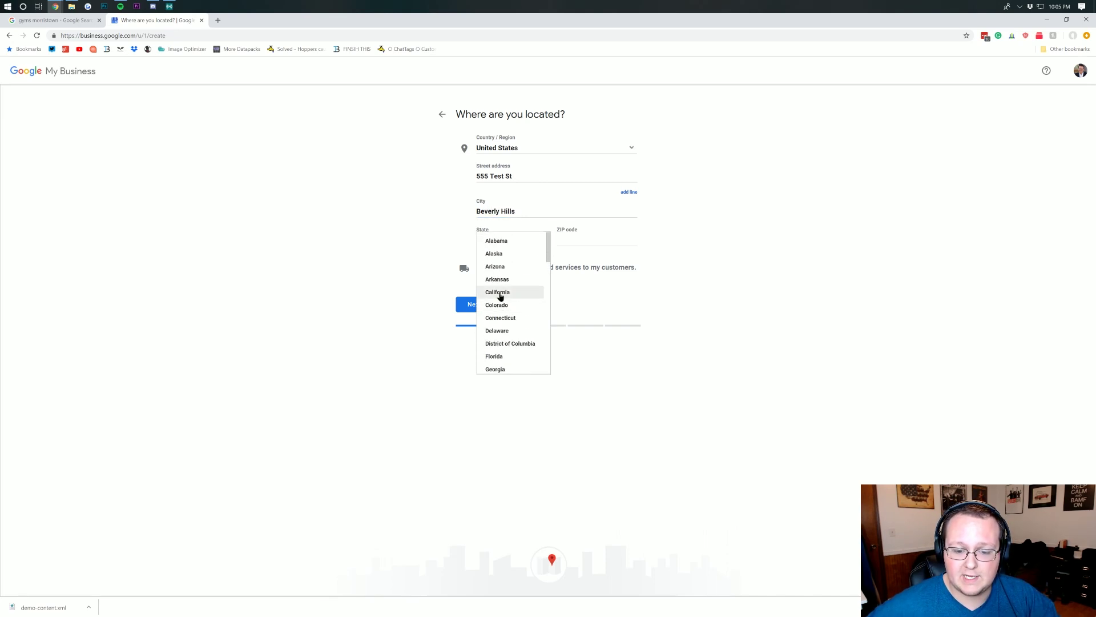
left_click(497, 292)
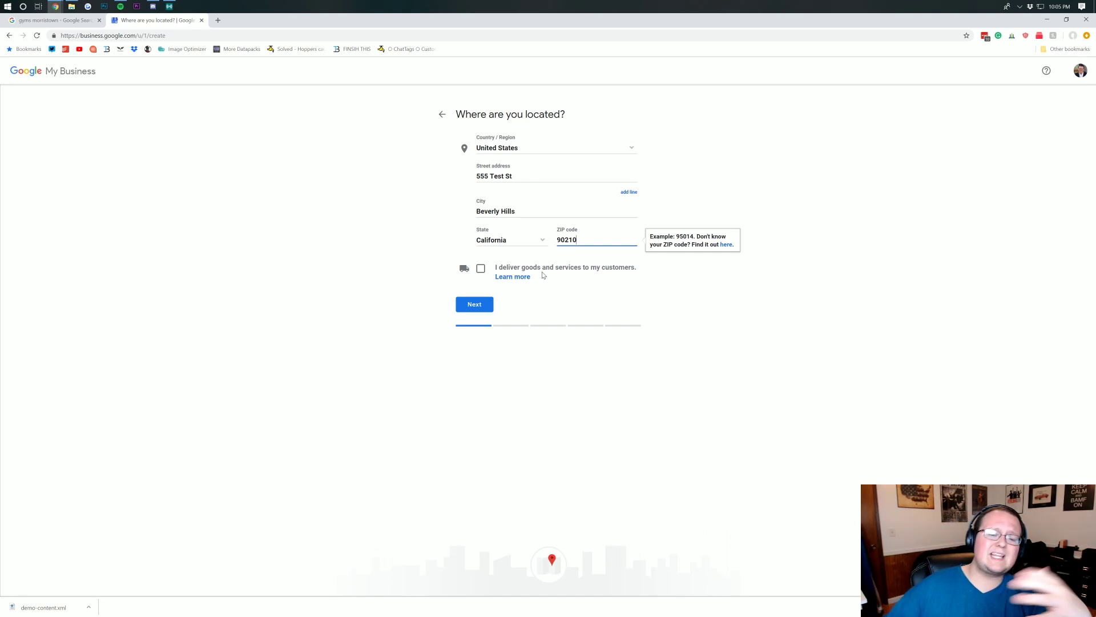
left_click(490, 308)
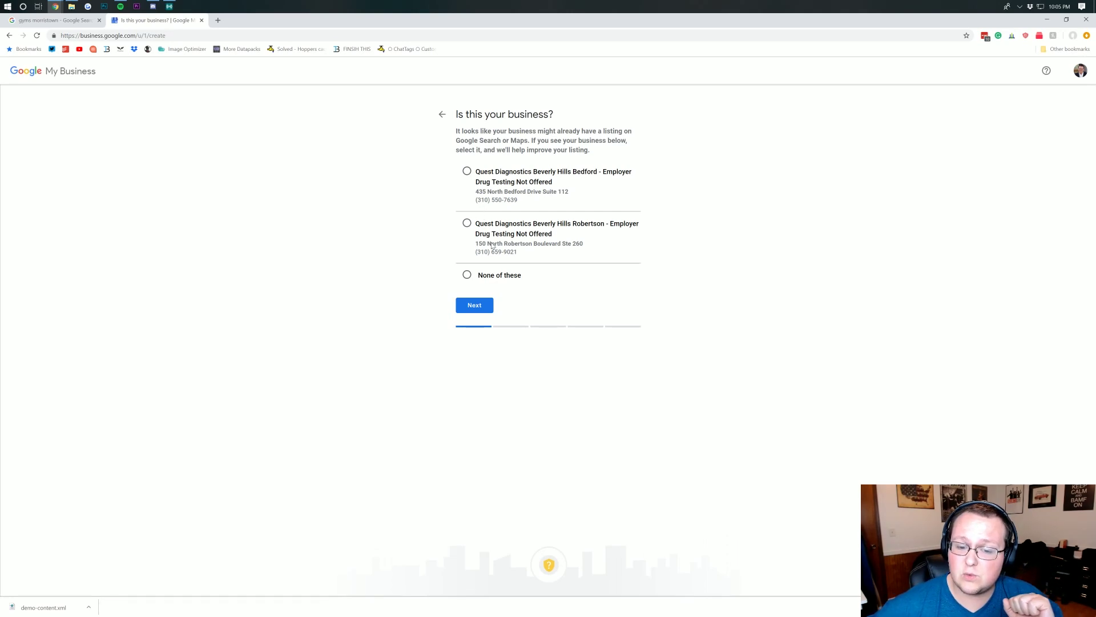
- Mark none of the suggested listings as a match, then zoom the map around Franklin Canyon and accept the location
left_click(496, 278)
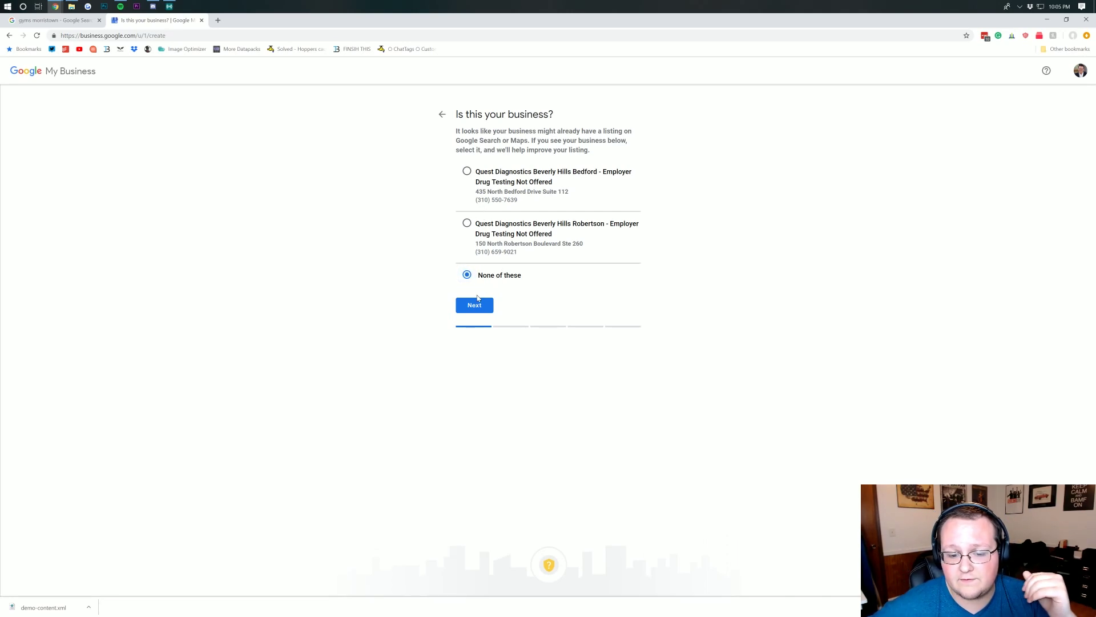
left_click(475, 307)
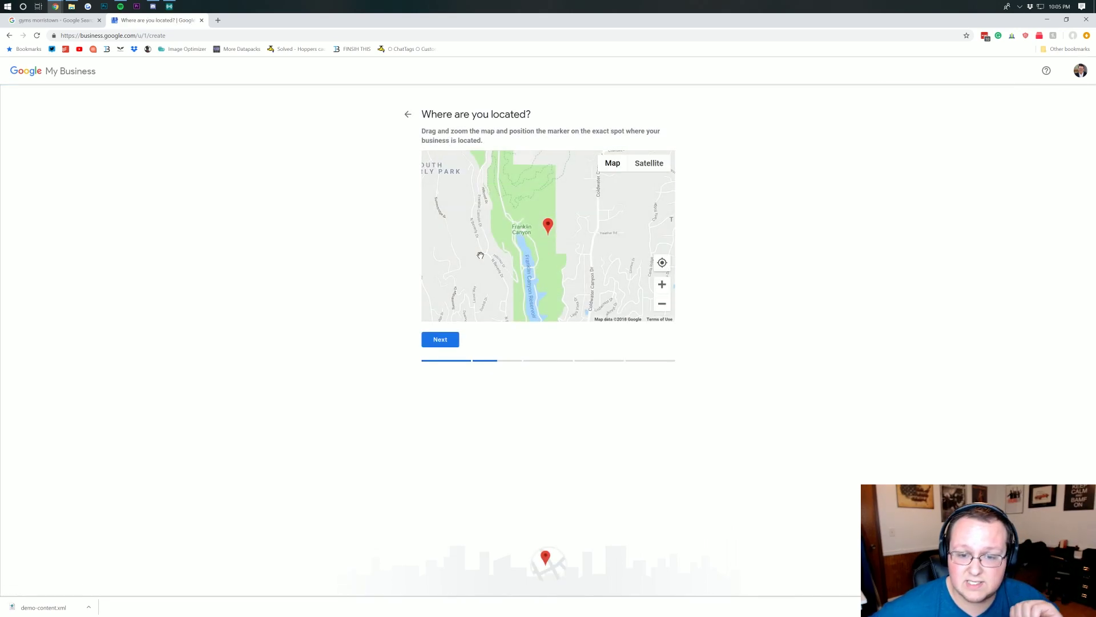
left_click_drag(572, 204, 575, 207)
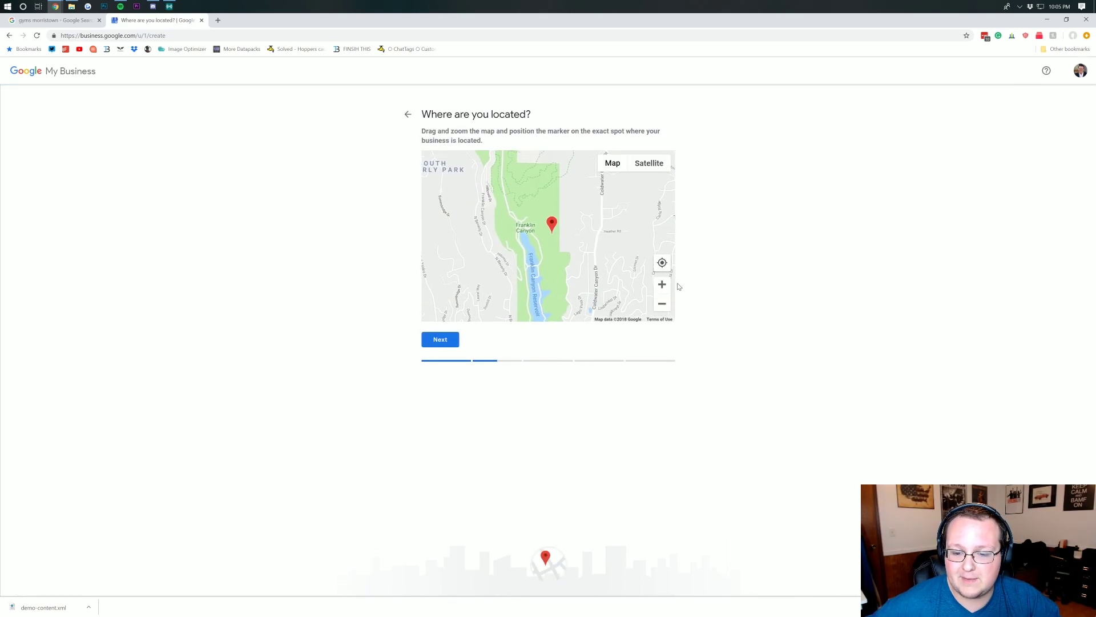
left_click(664, 303)
left_click(662, 304)
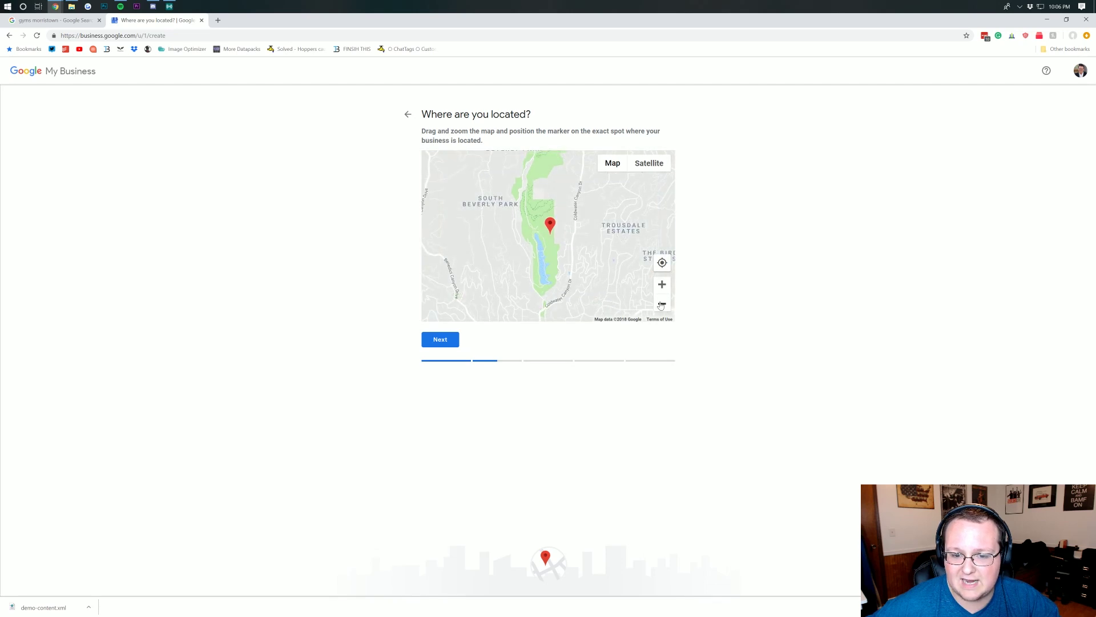
left_click(662, 304)
left_click(661, 305)
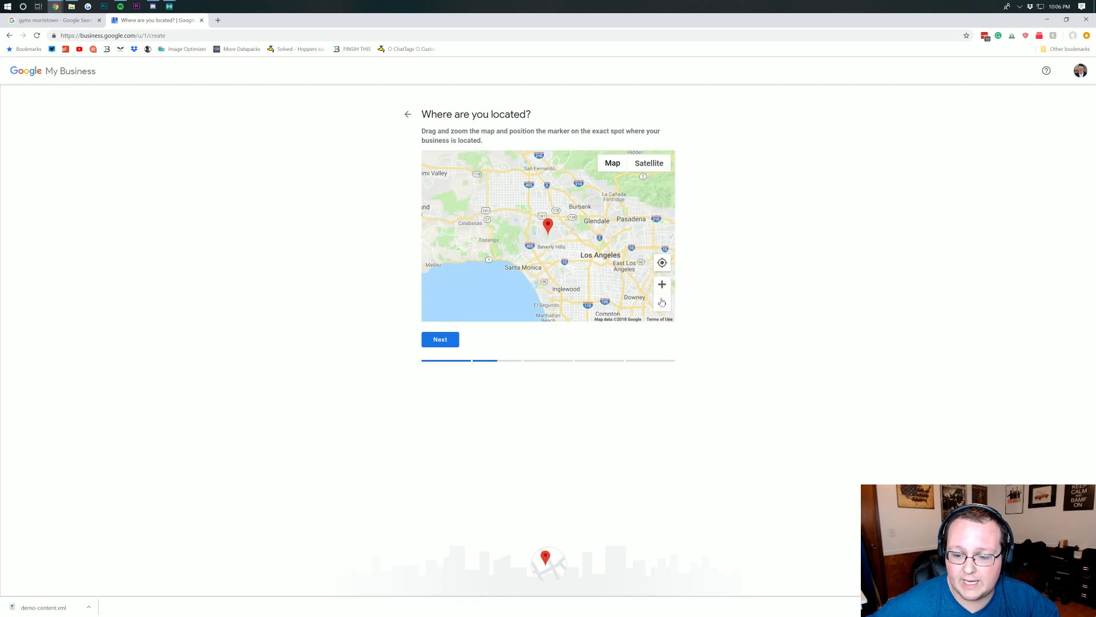
left_click(663, 288)
left_click(664, 290)
left_click(664, 290)
left_click(440, 340)
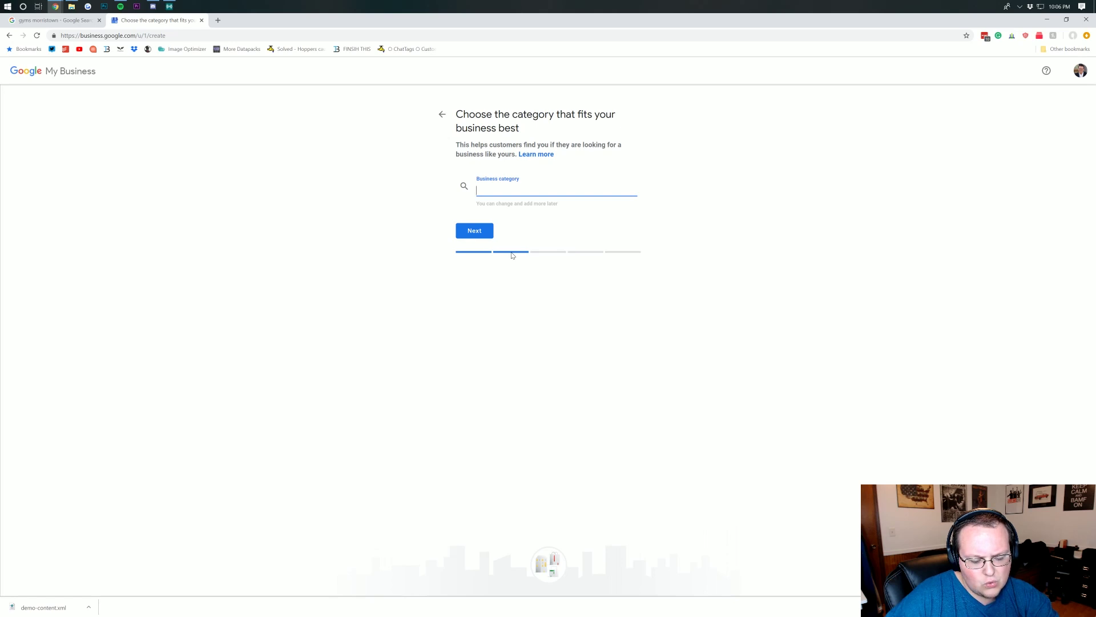
- Set the business category to Pizza Restaurant and continue
type("Pizz")
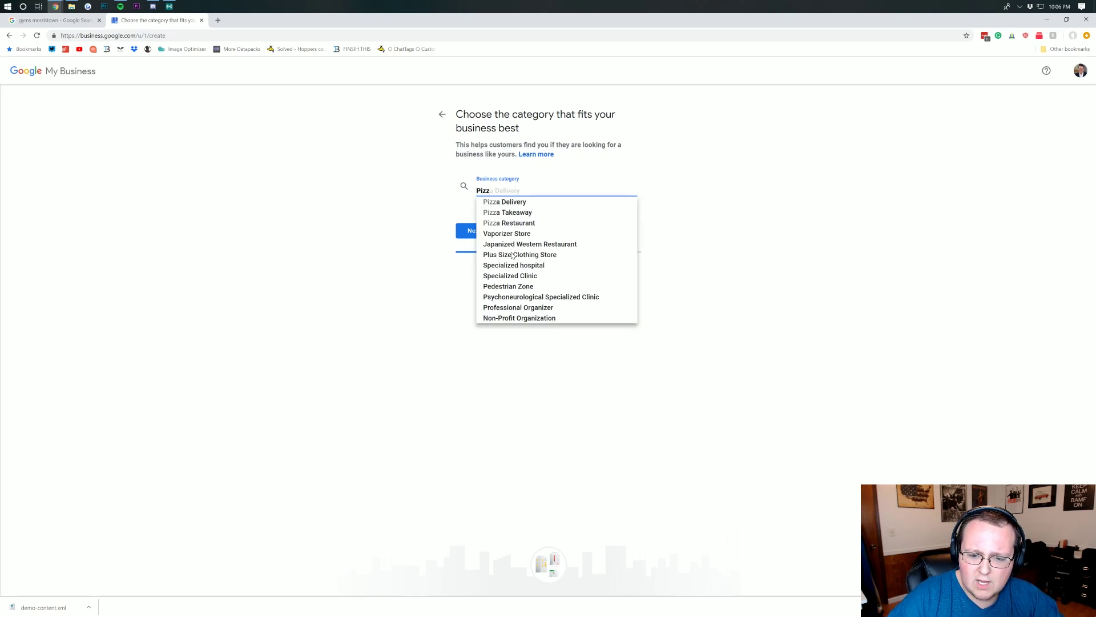
left_click(528, 223)
left_click(485, 230)
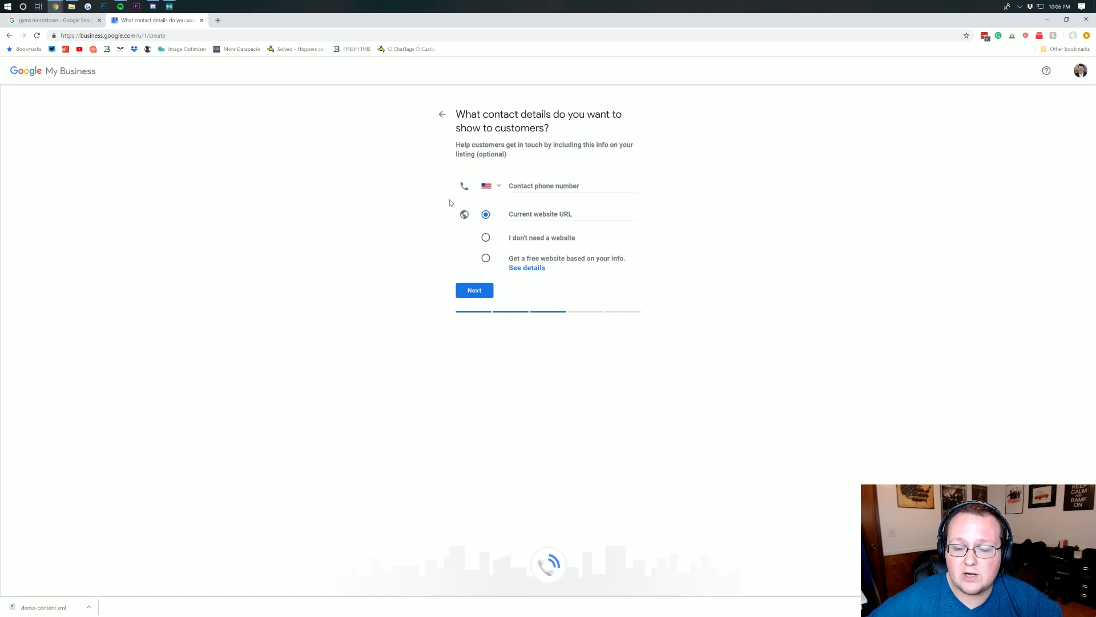
left_click(544, 220)
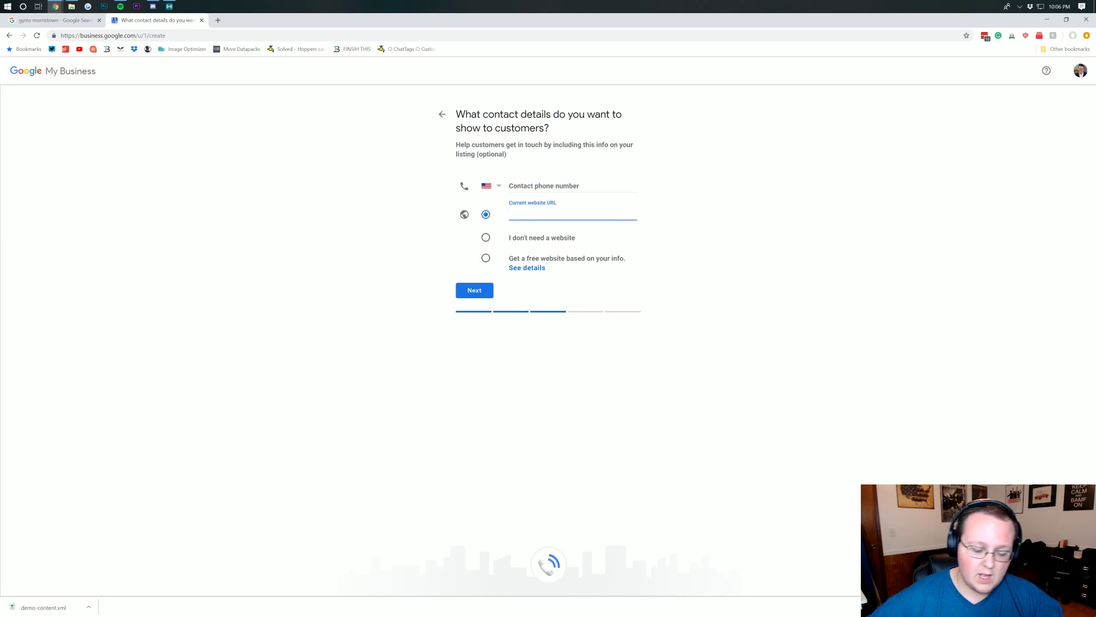
type("http://")
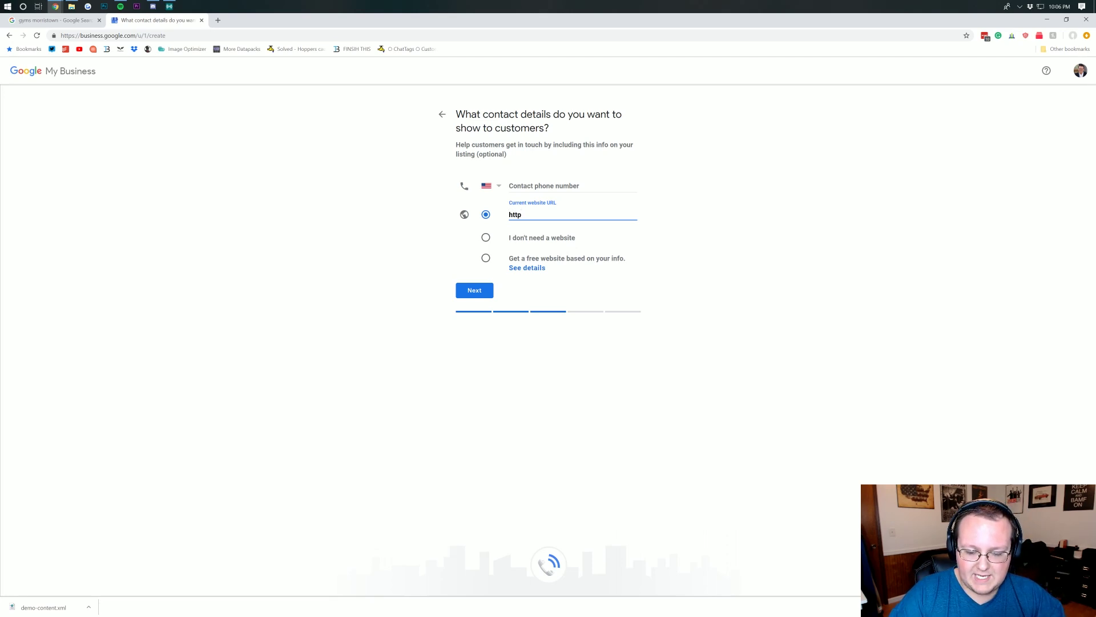
type("https://wheretohostyourwebsite.")
type("com")
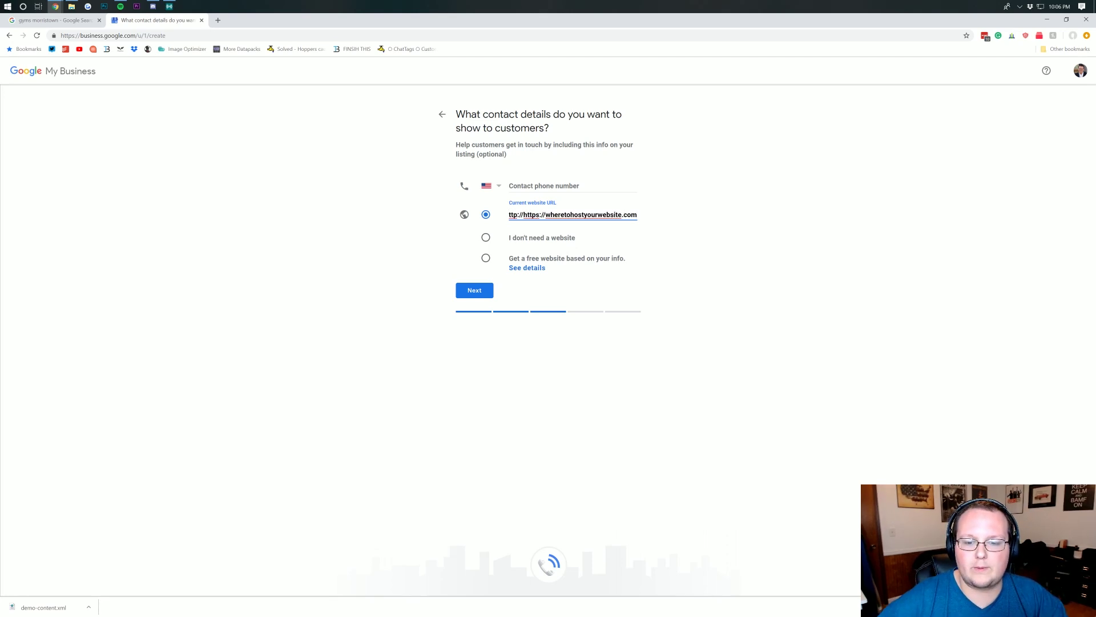
left_click(569, 172)
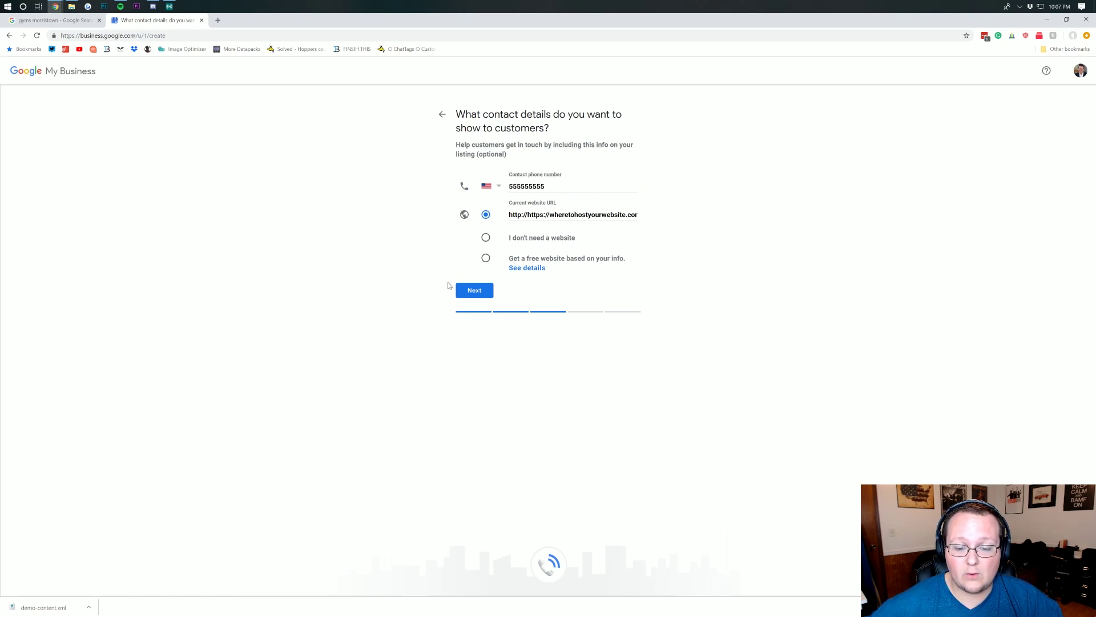
- Delete the stray '/https:/' from the website URL and clear the invalid phone number
left_click(472, 296)
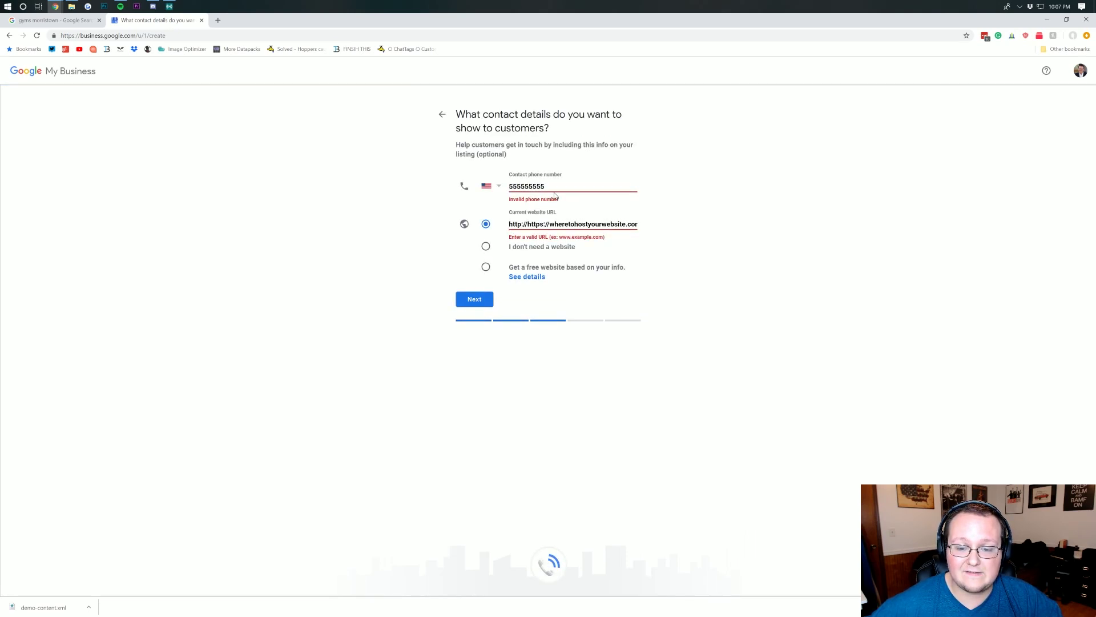
left_click_drag(525, 224, 548, 224)
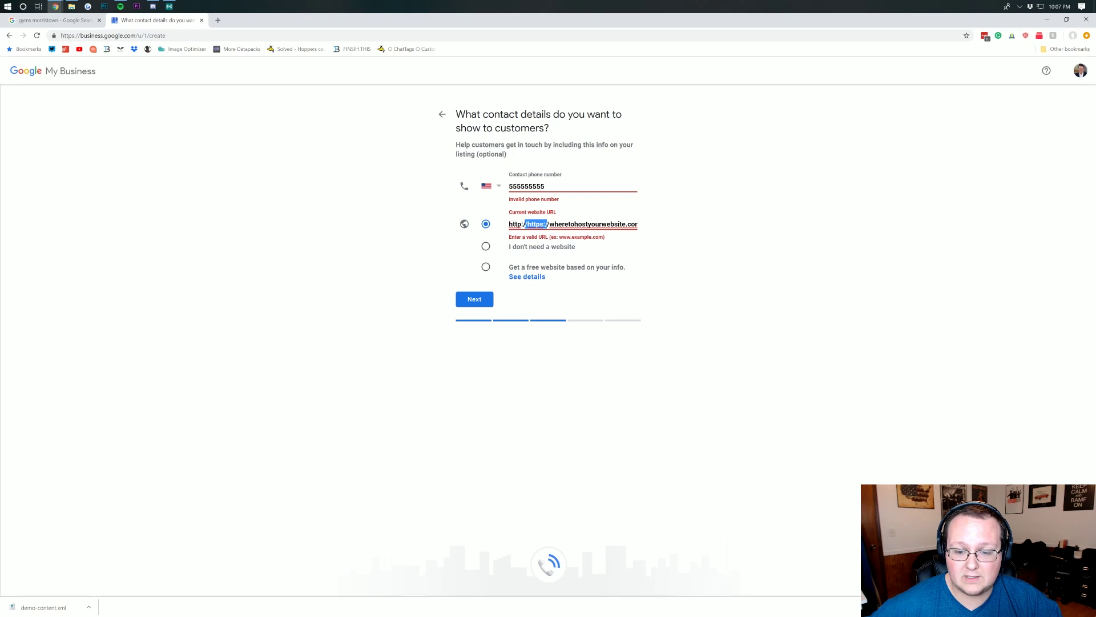
key("BackSpace")
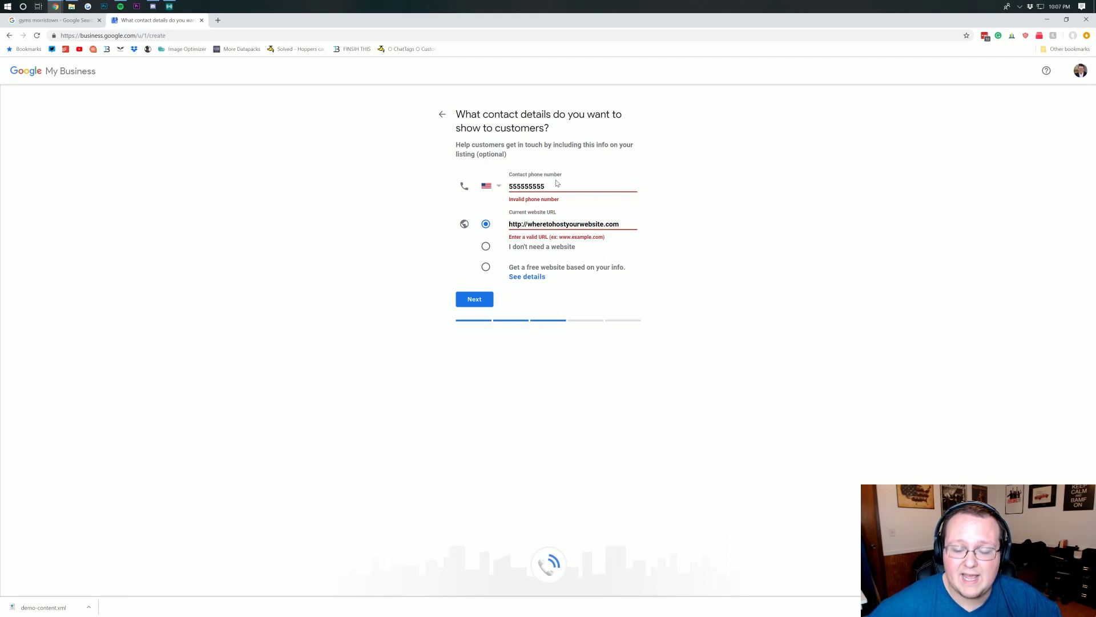
left_click(484, 307)
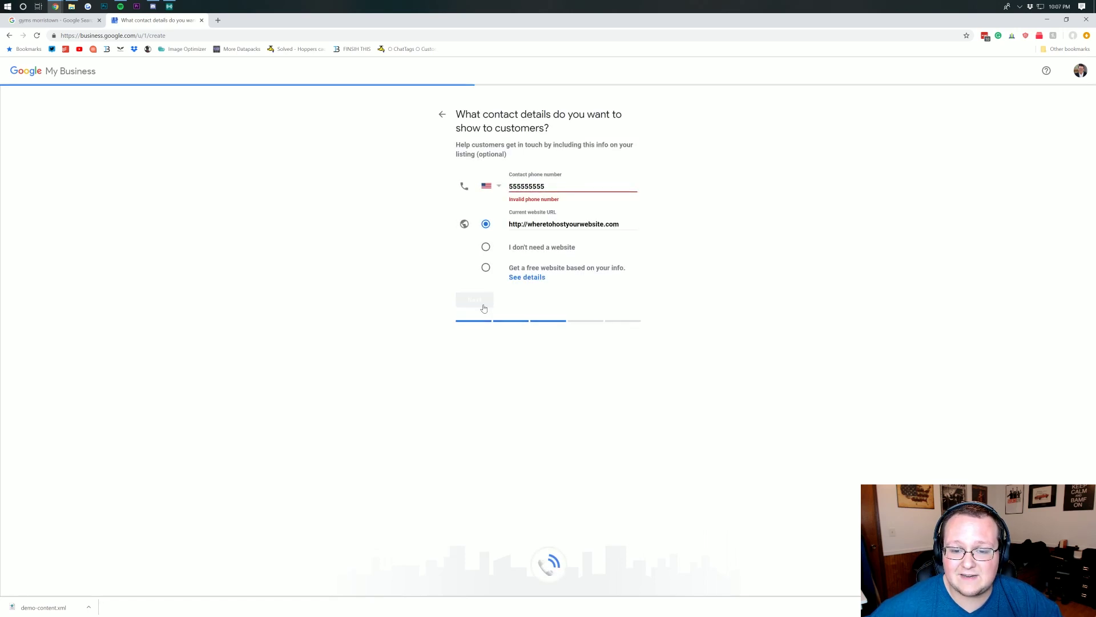
key("BackSpace")
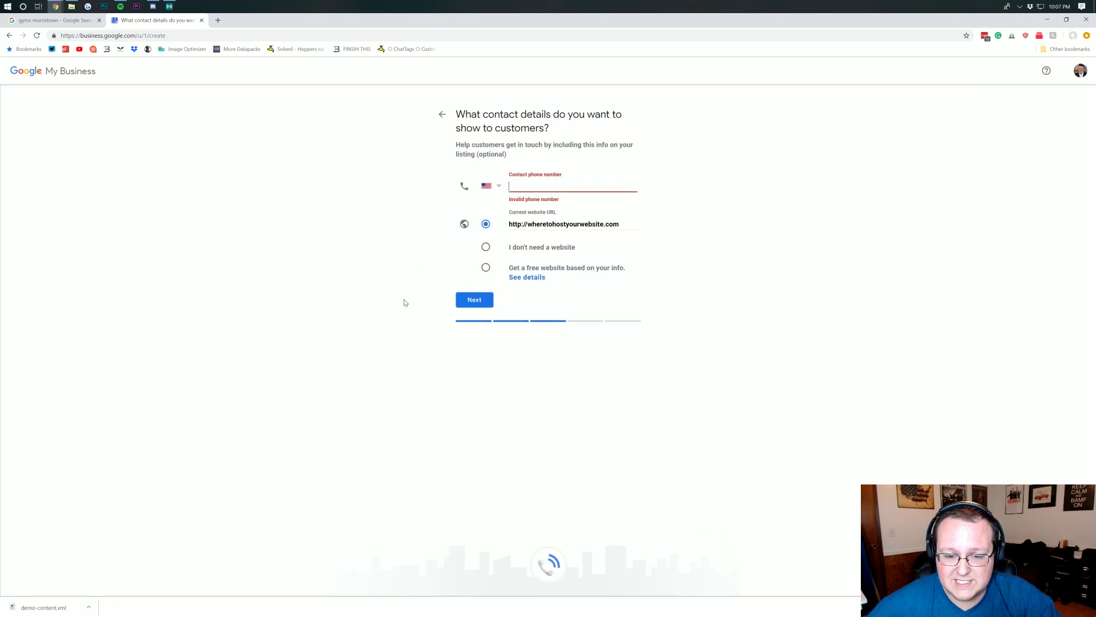
left_click(468, 305)
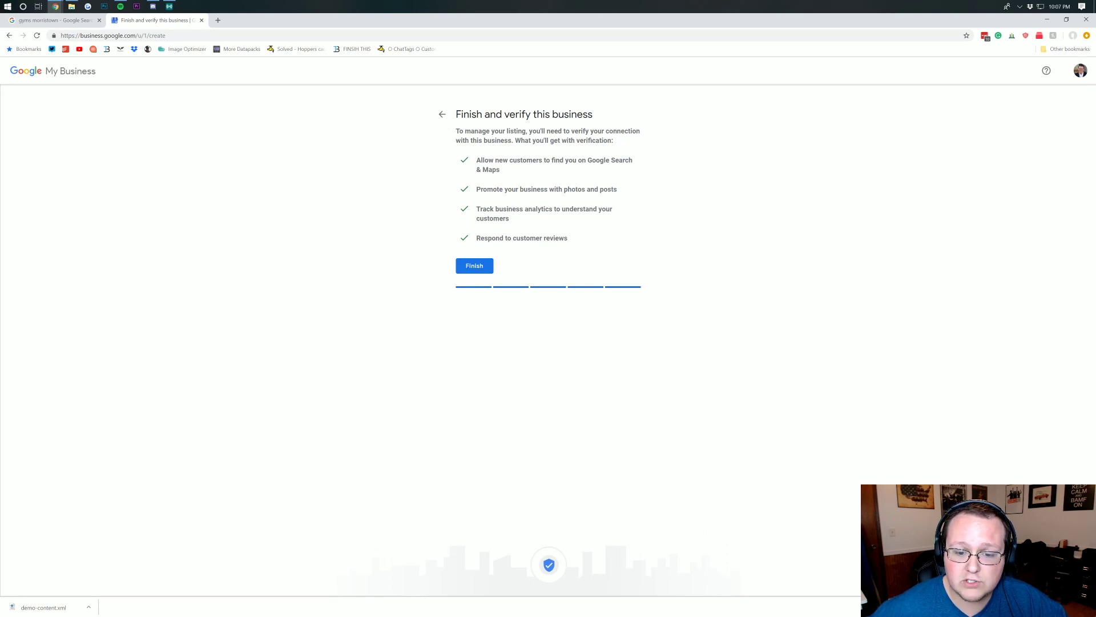
- Finish the listing, then expand More options on 'Choose a way to verify' to reveal Verify later
left_click(464, 266)
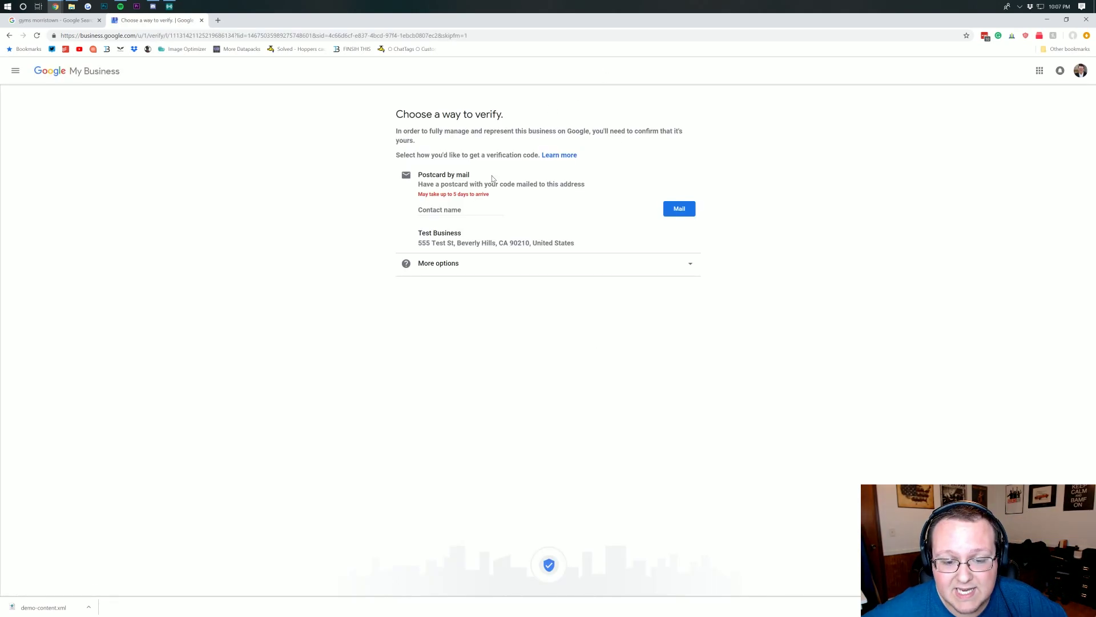
left_click(425, 208)
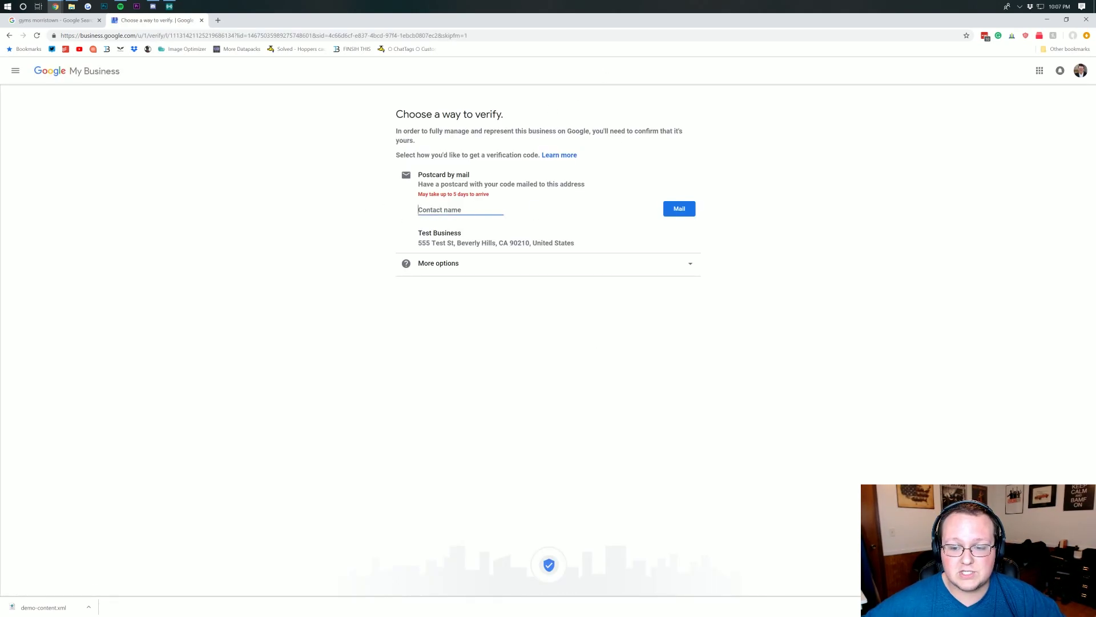
left_click(440, 265)
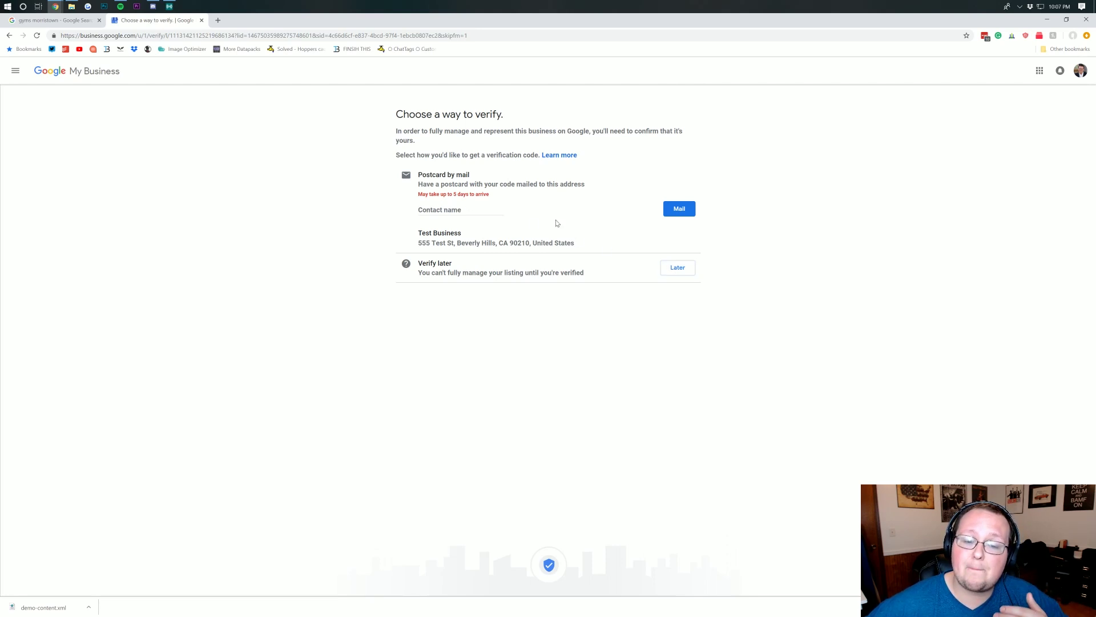
left_click(34, 21)
- Choose Later to defer verification and dismiss the Test Business dashboard's welcome message
scroll(451, 216, "up", 2)
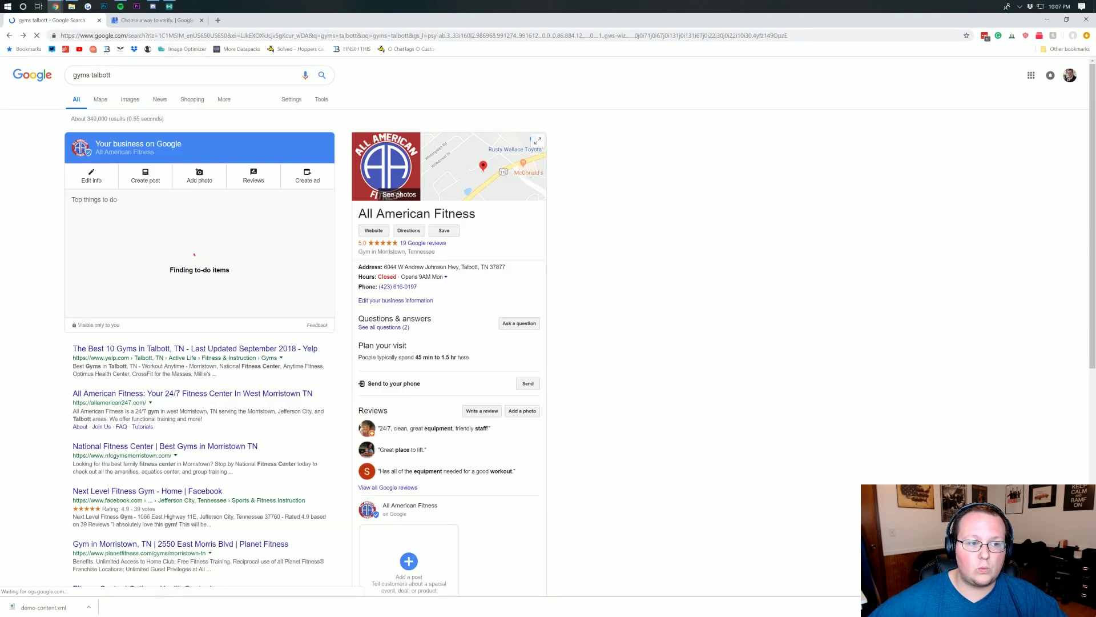
key("ctrl+Tab")
left_click(681, 271)
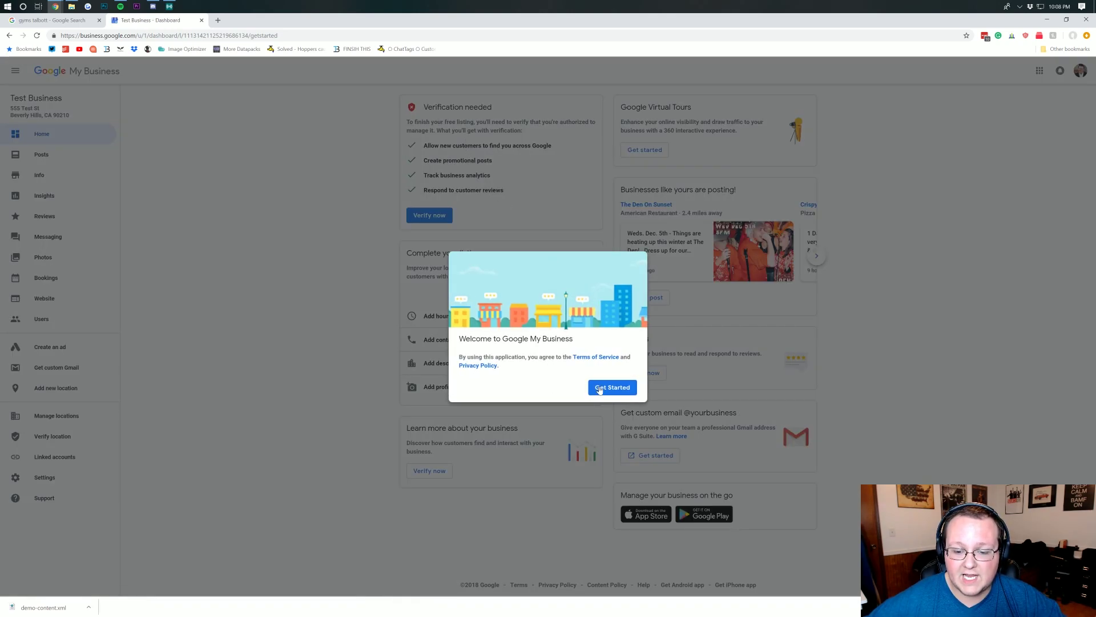
left_click(610, 387)
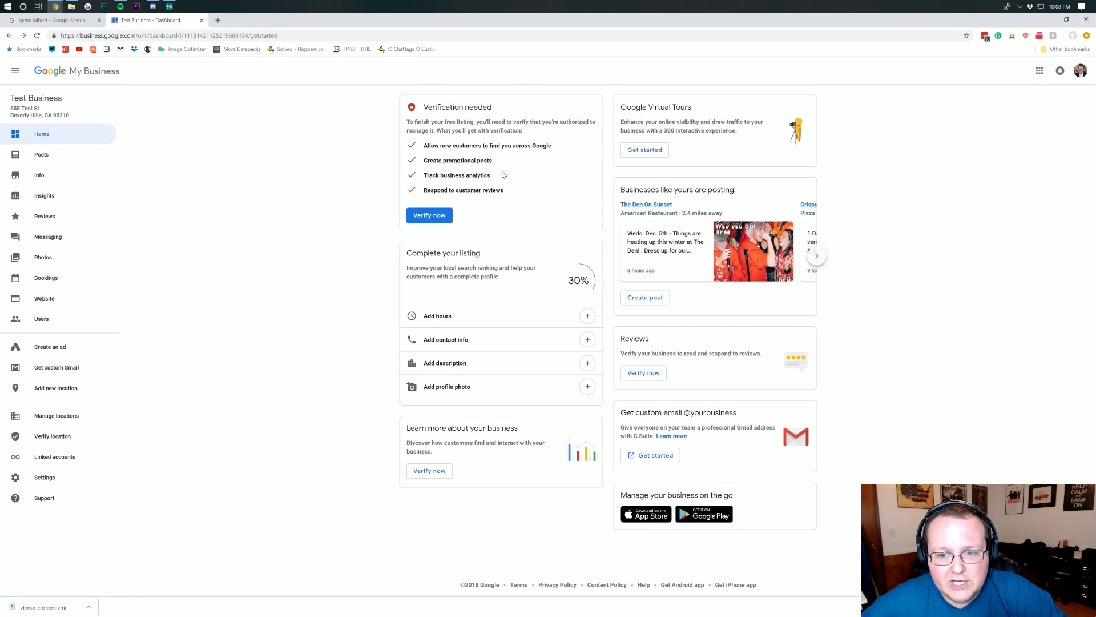
- Open Monday from 5:00 am to 6:00 am, leave other days closed, and apply
left_click(433, 217)
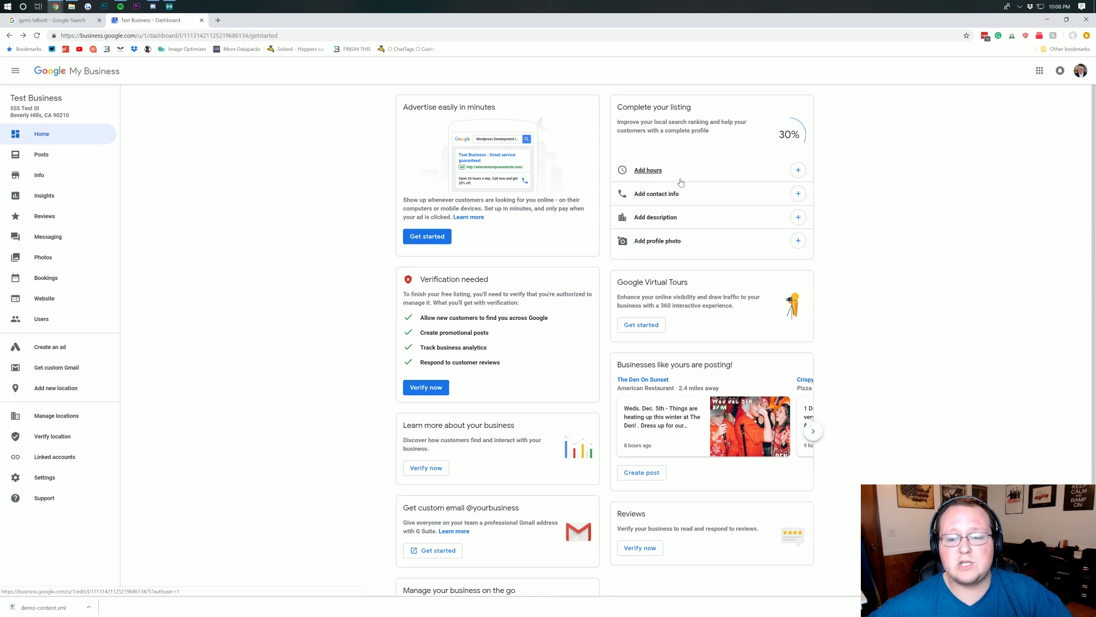
left_click(787, 177)
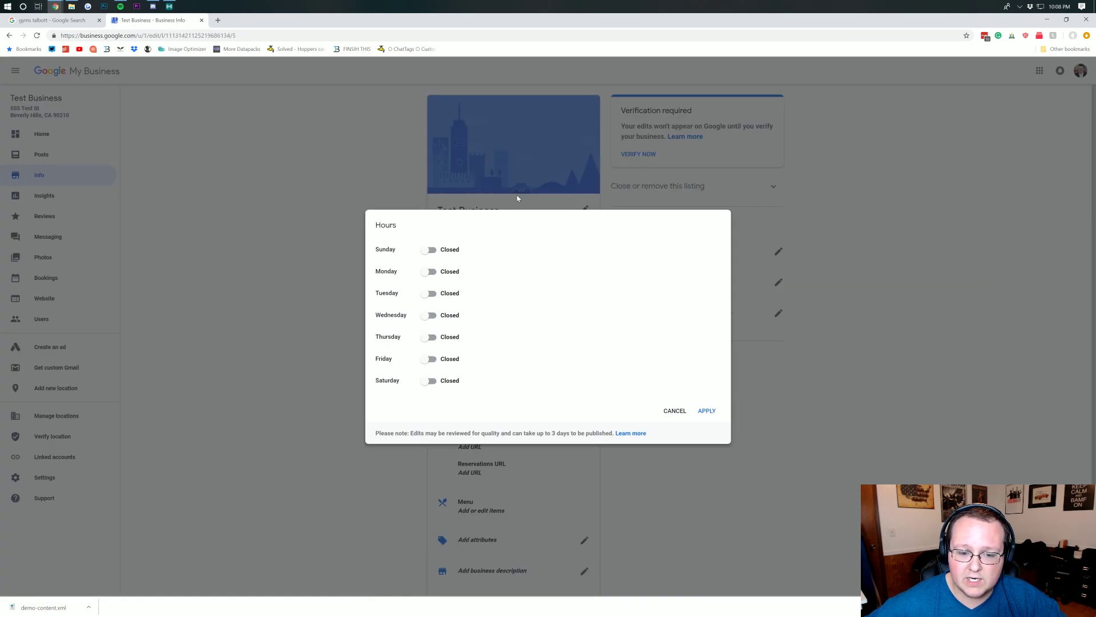
left_click(428, 272)
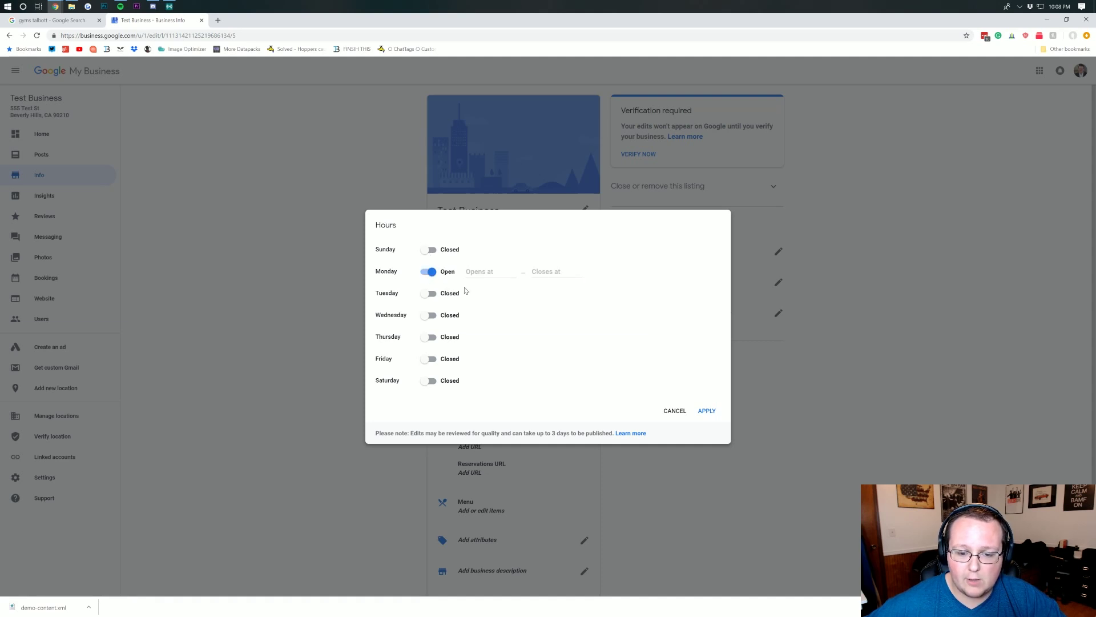
left_click(492, 272)
type("5")
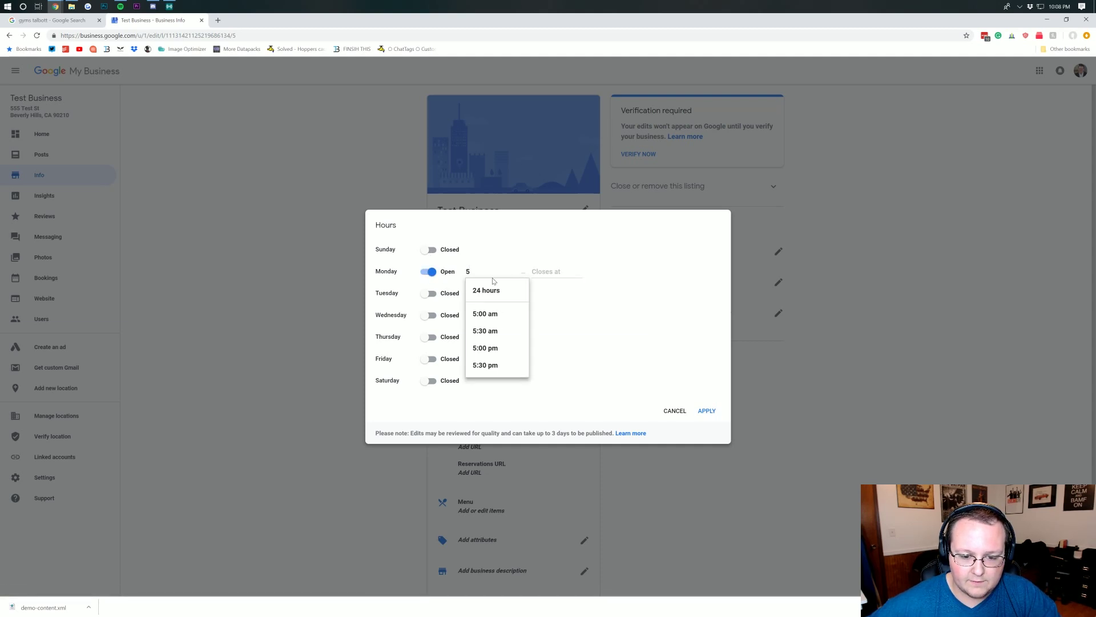
key("Tab")
type("6")
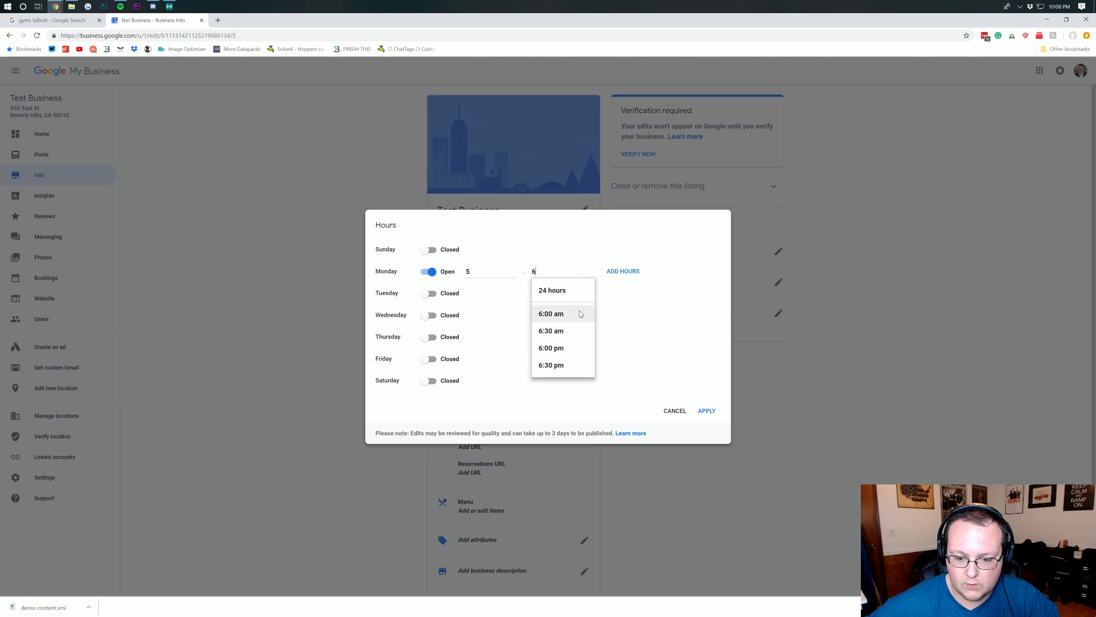
left_click(577, 313)
left_click(503, 279)
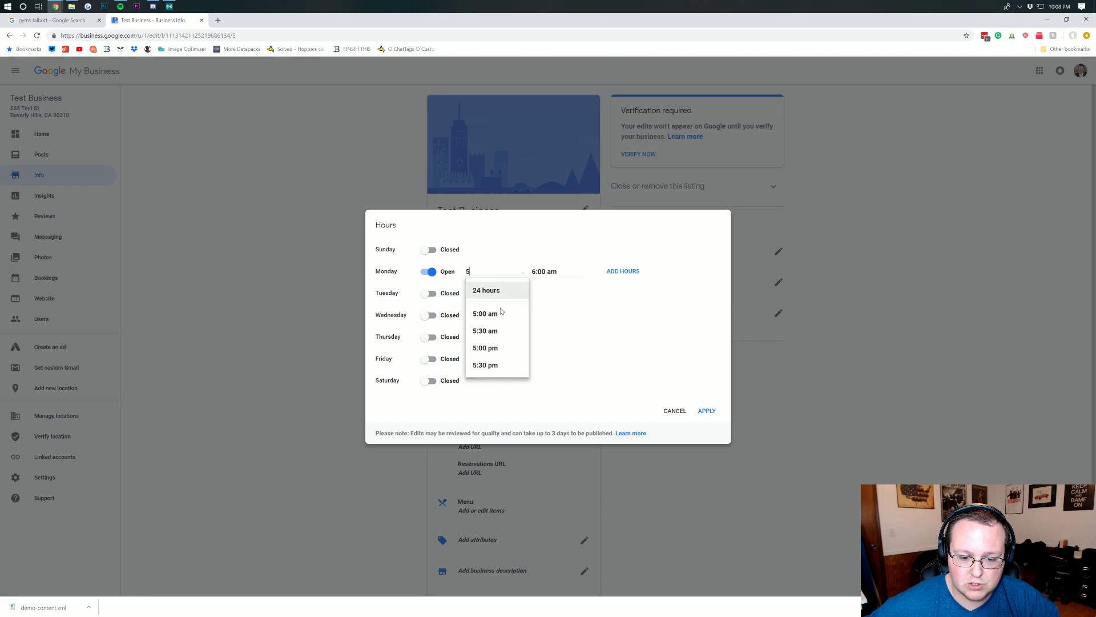
left_click(507, 315)
left_click(707, 411)
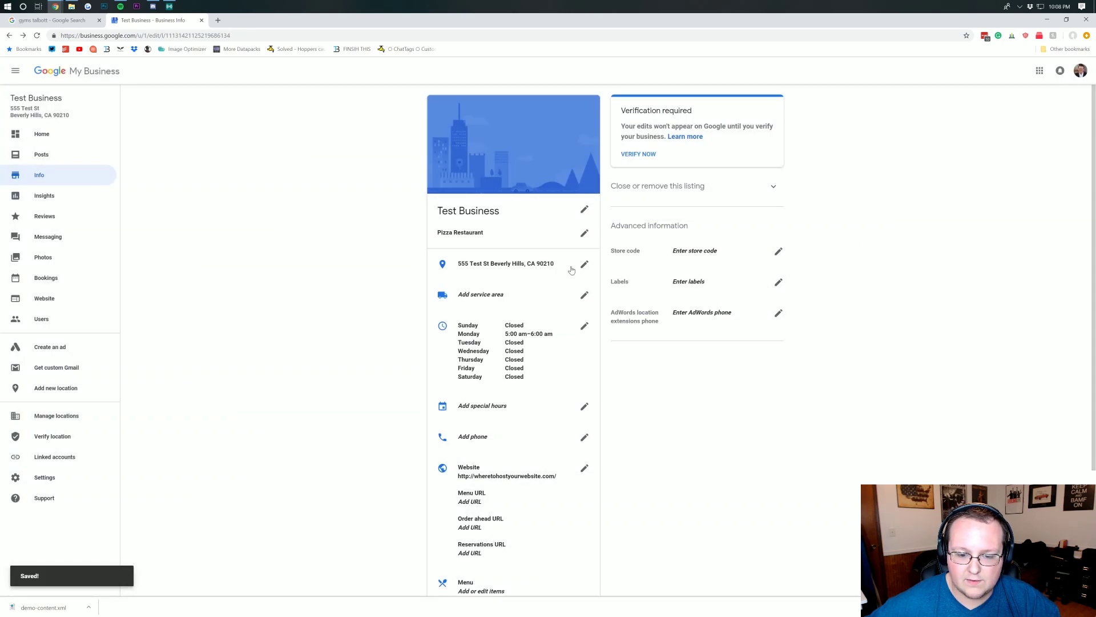
- Search zip codes and add Beverly Hills 90210 and Los Angeles 90045 as service areas
left_click(583, 297)
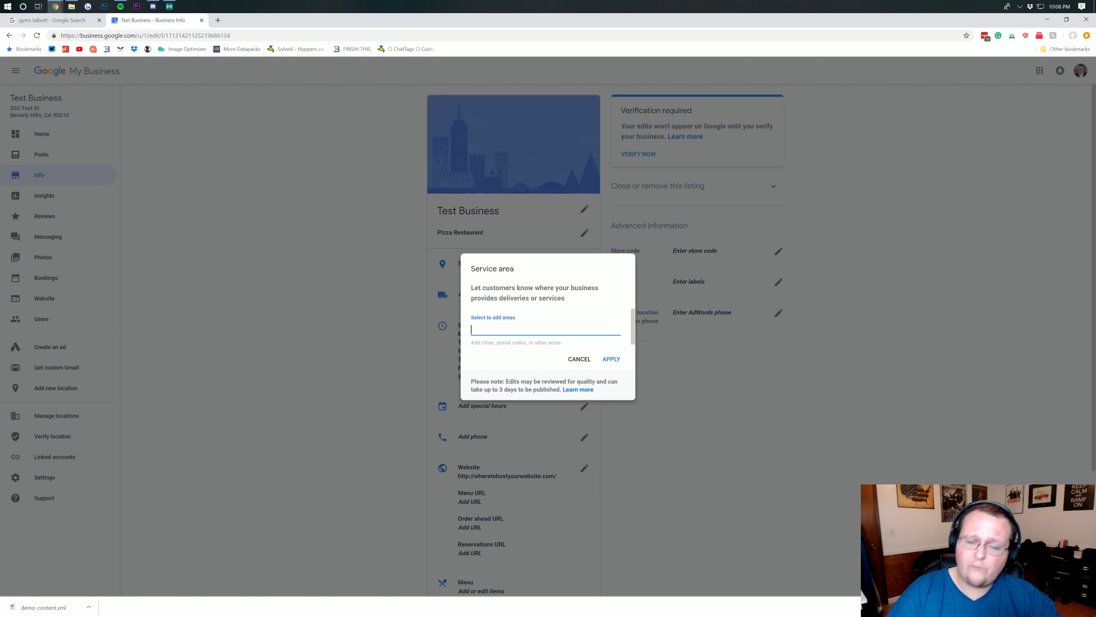
type("0")
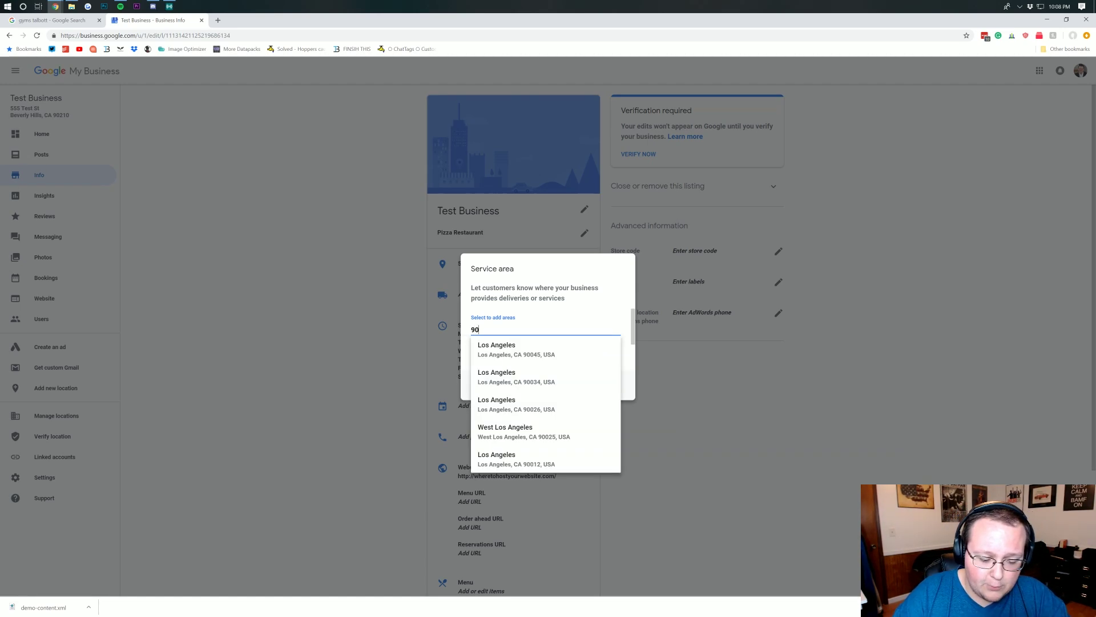
type("2")
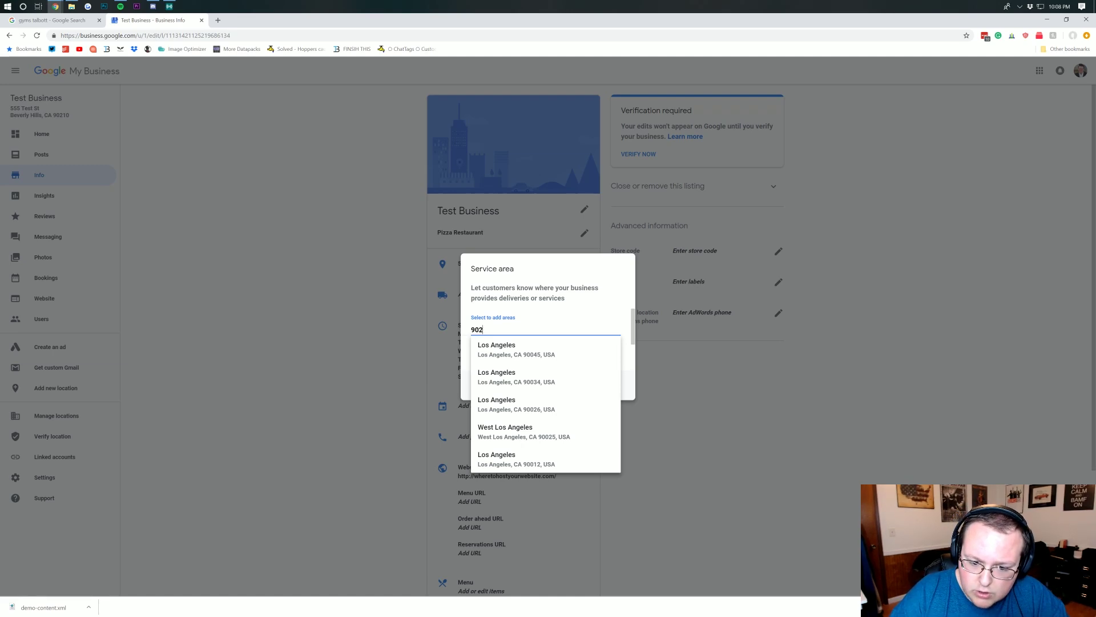
type("10")
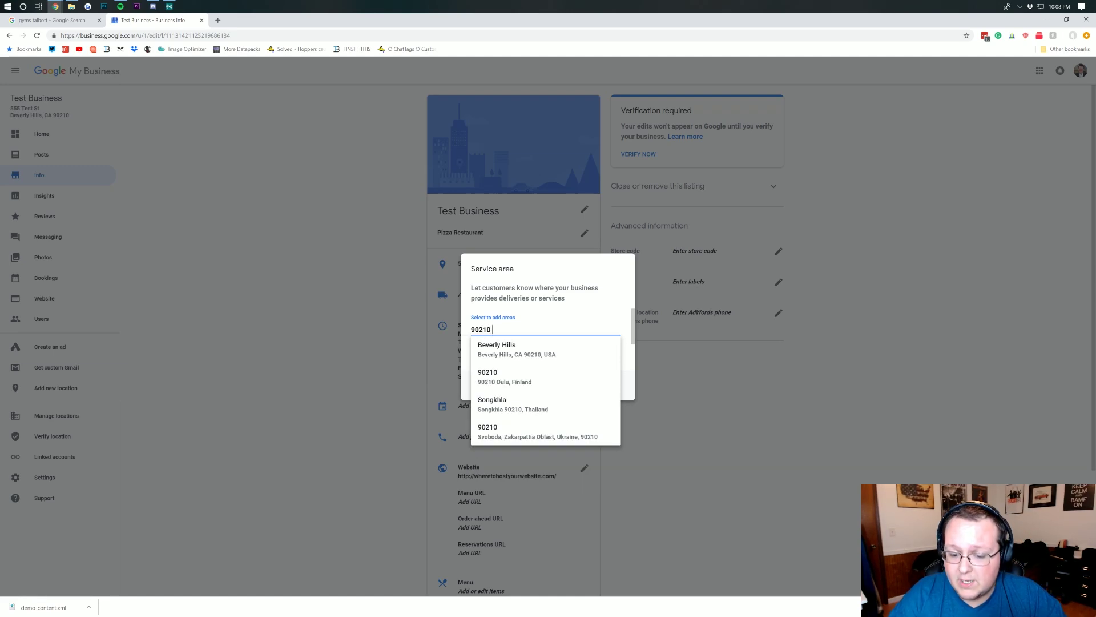
type(" 902")
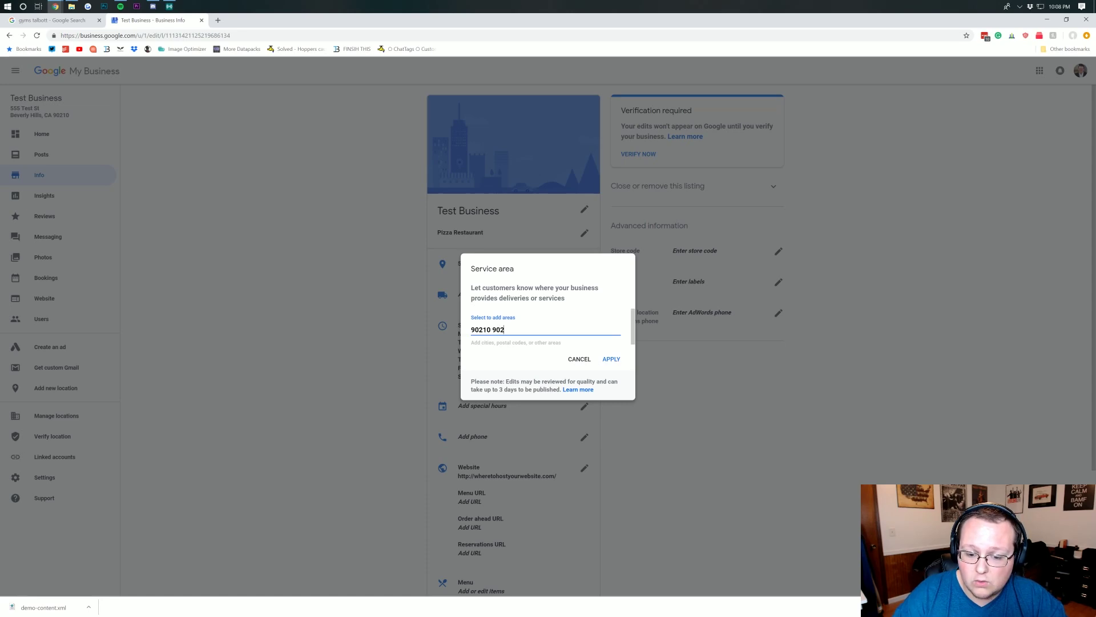
key("BackSpace")
key("BackSpace")
key("BackSpace")
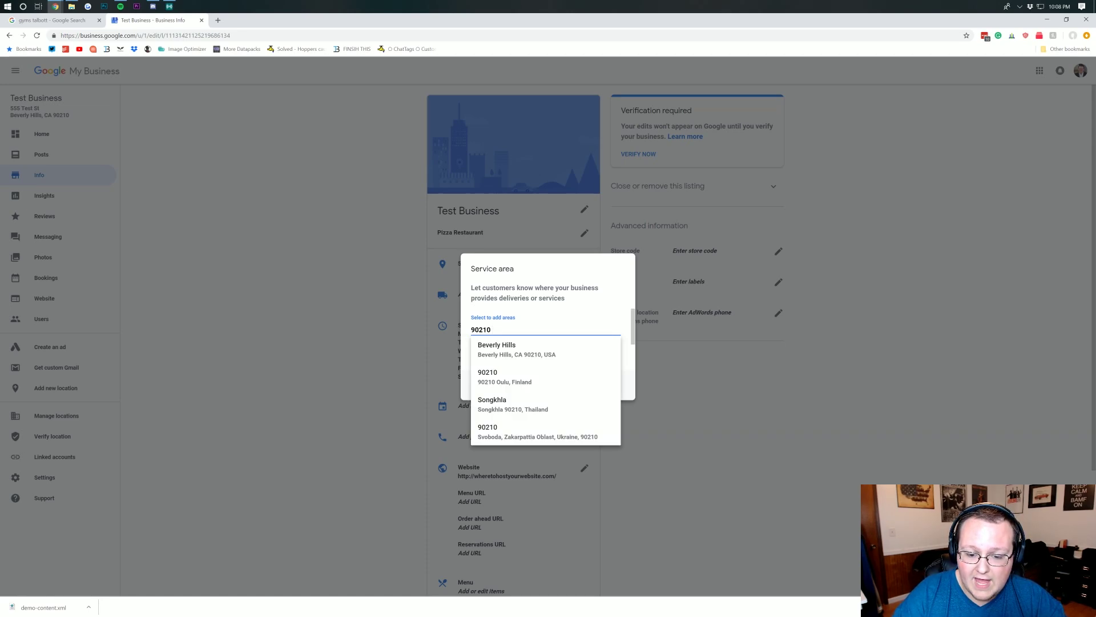
left_click(523, 346)
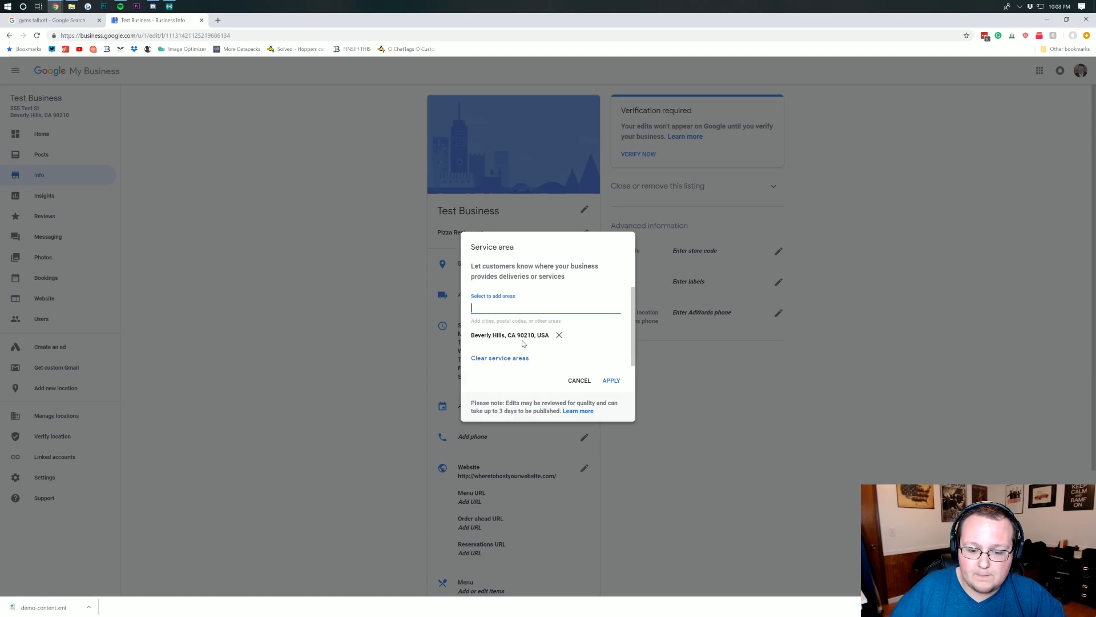
type("9")
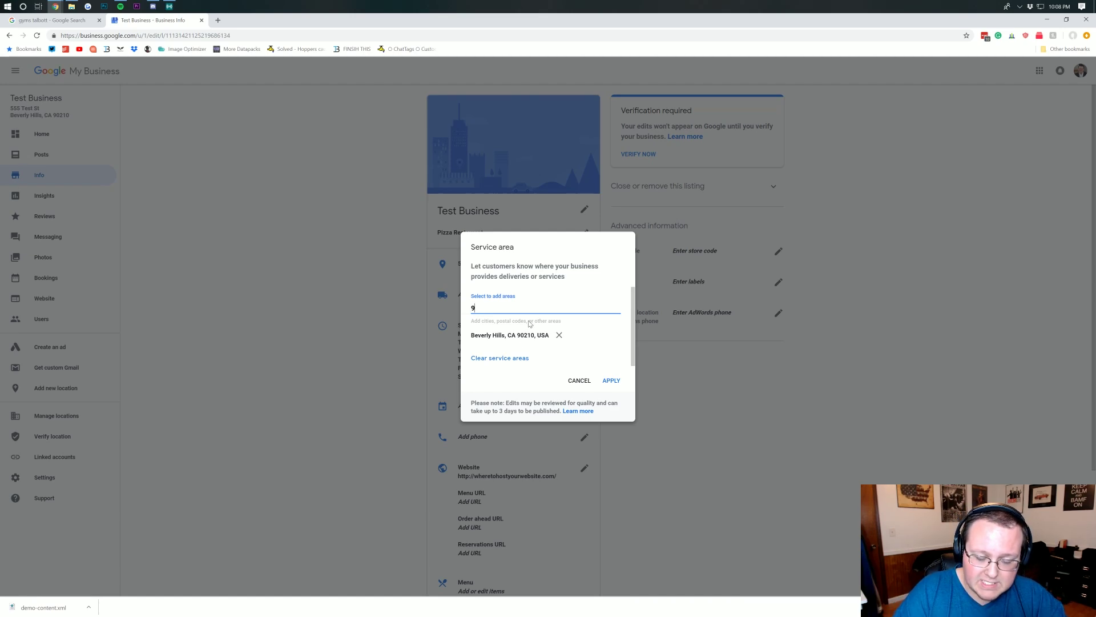
type("0")
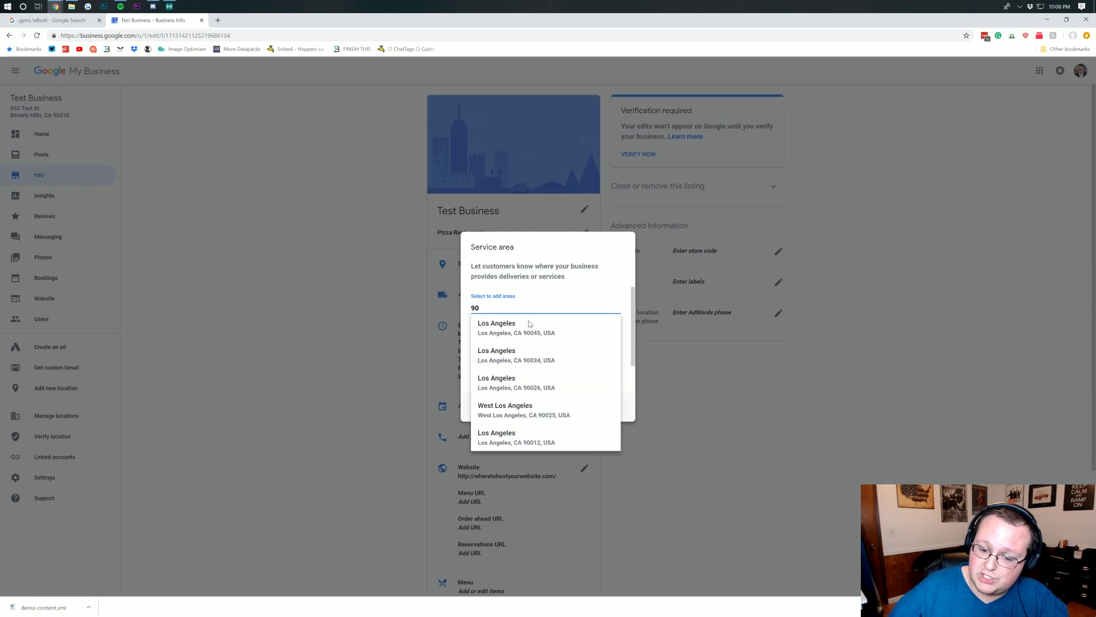
left_click(539, 331)
left_click(605, 391)
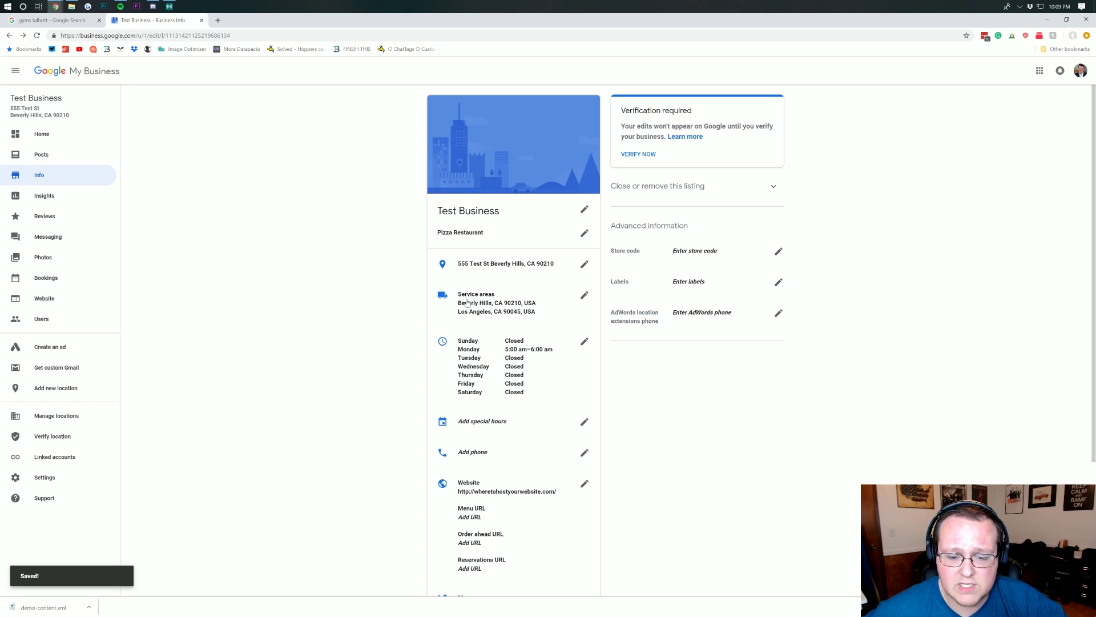
- Add the description 'This is my business' to Test Business and apply it
scroll(467, 303, "down", 1)
scroll(462, 292, "down", 1)
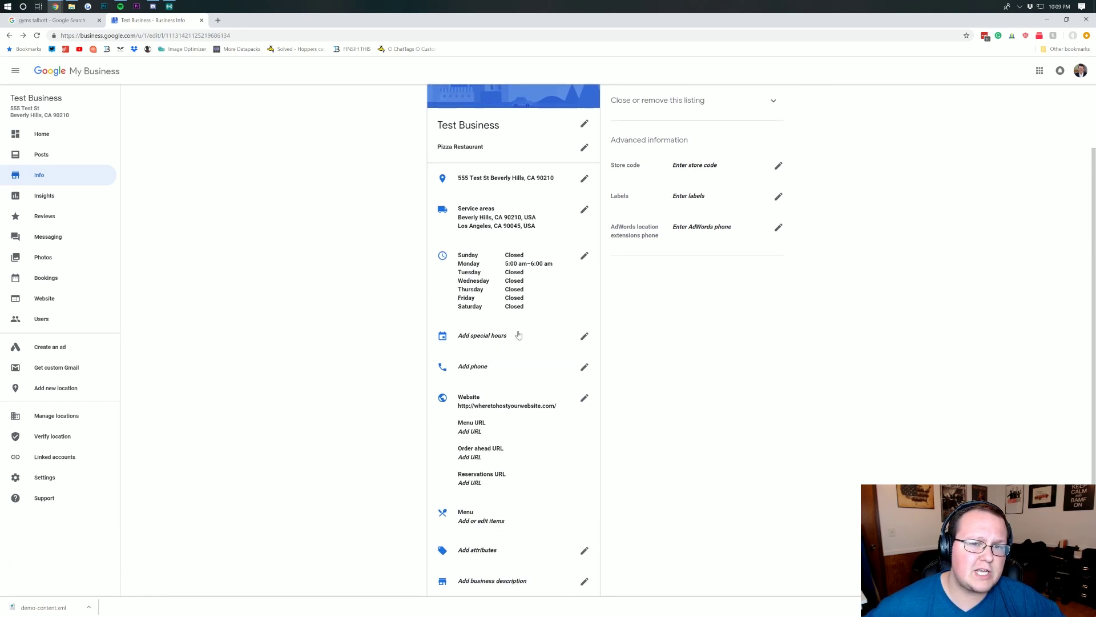
scroll(518, 335, "down", 1)
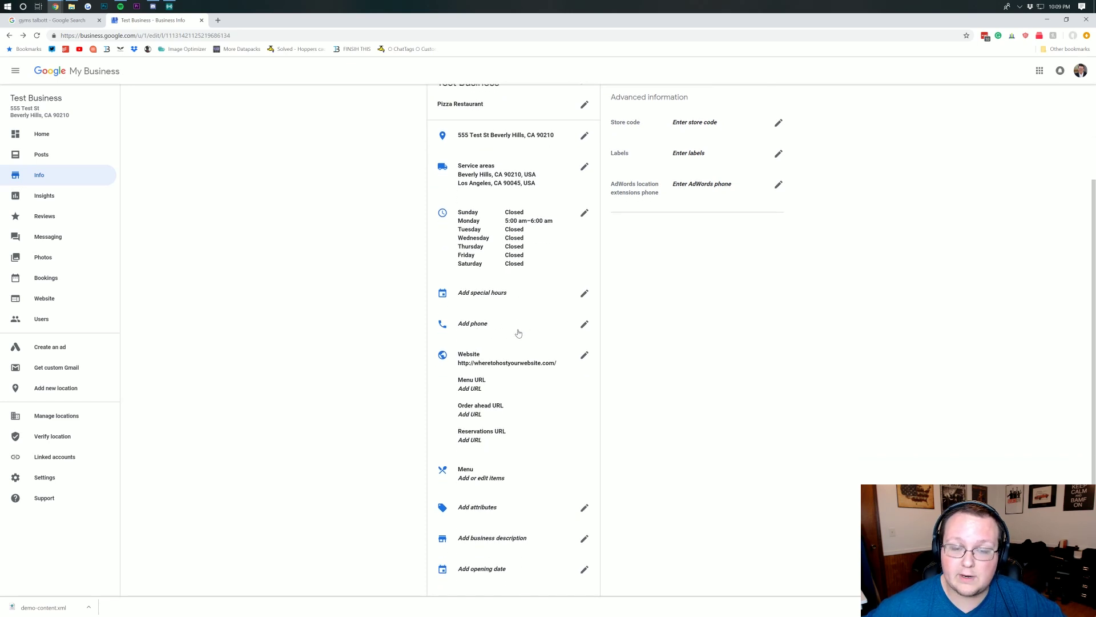
scroll(518, 333, "down", 1)
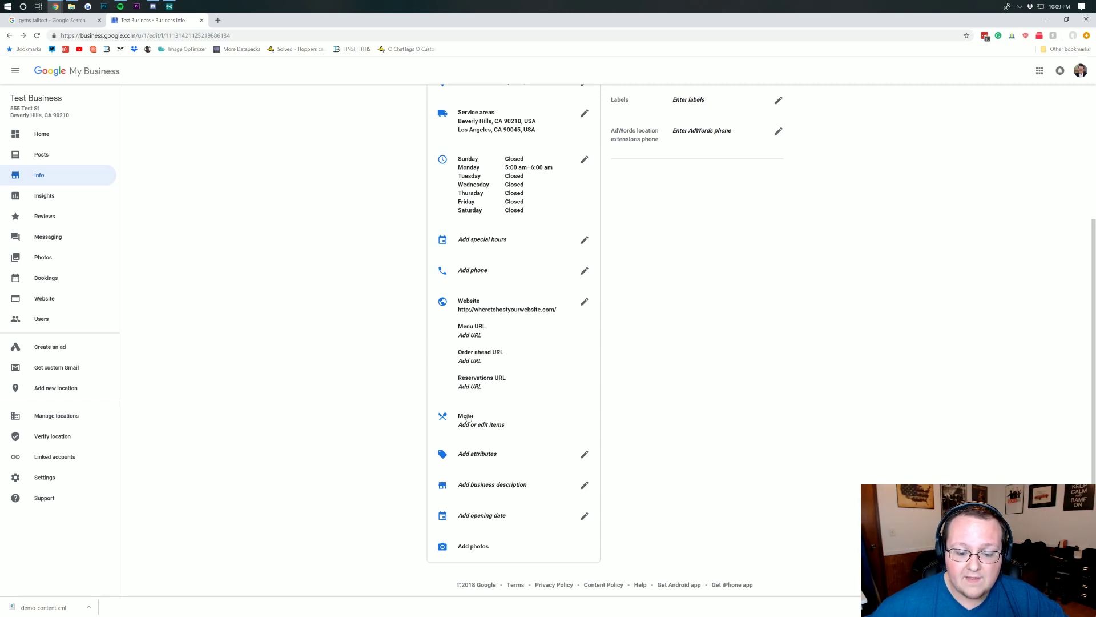
left_click(584, 485)
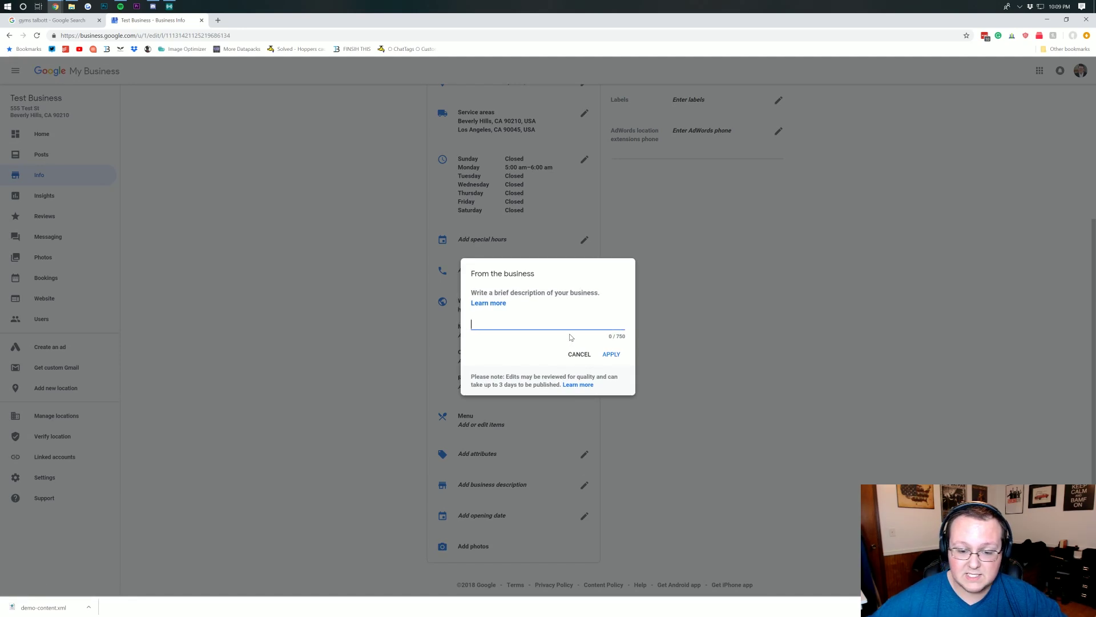
type("Th")
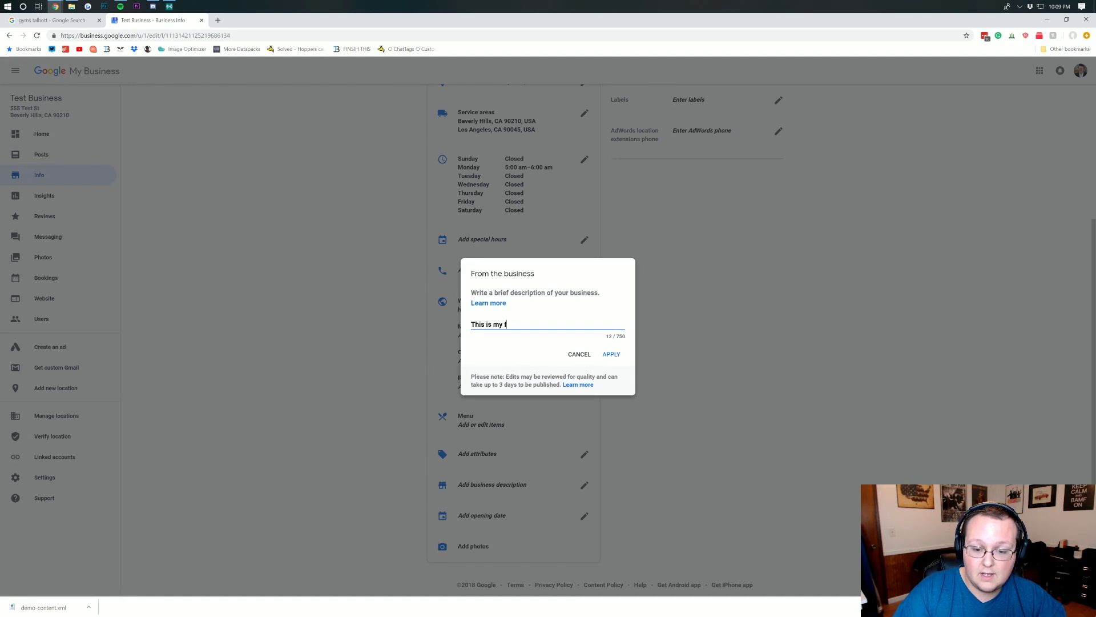
type("is is my business")
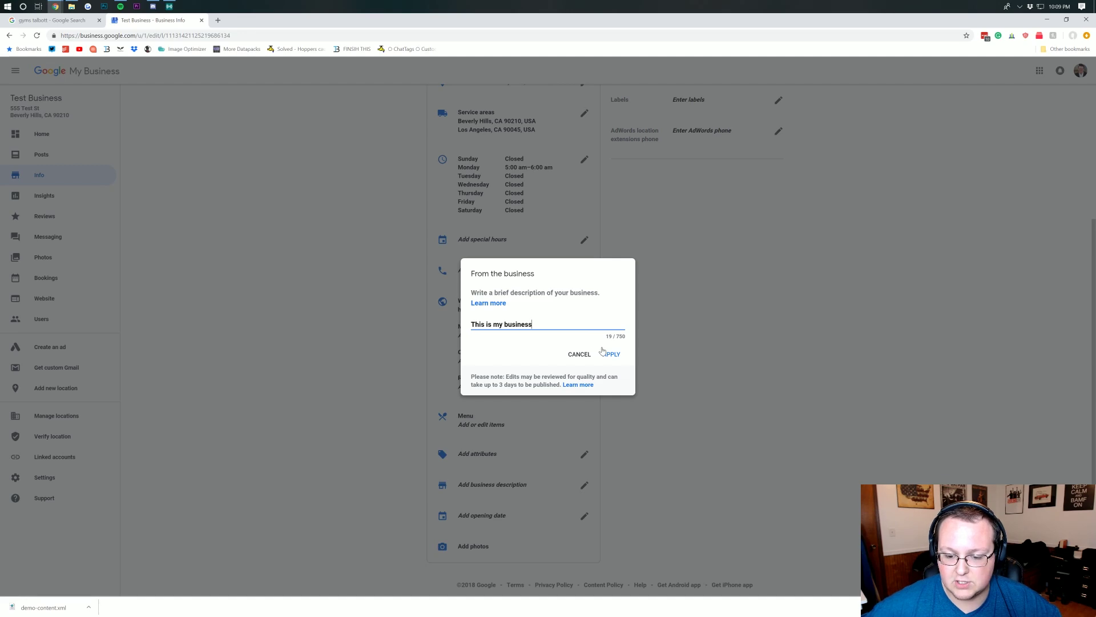
left_click(605, 353)
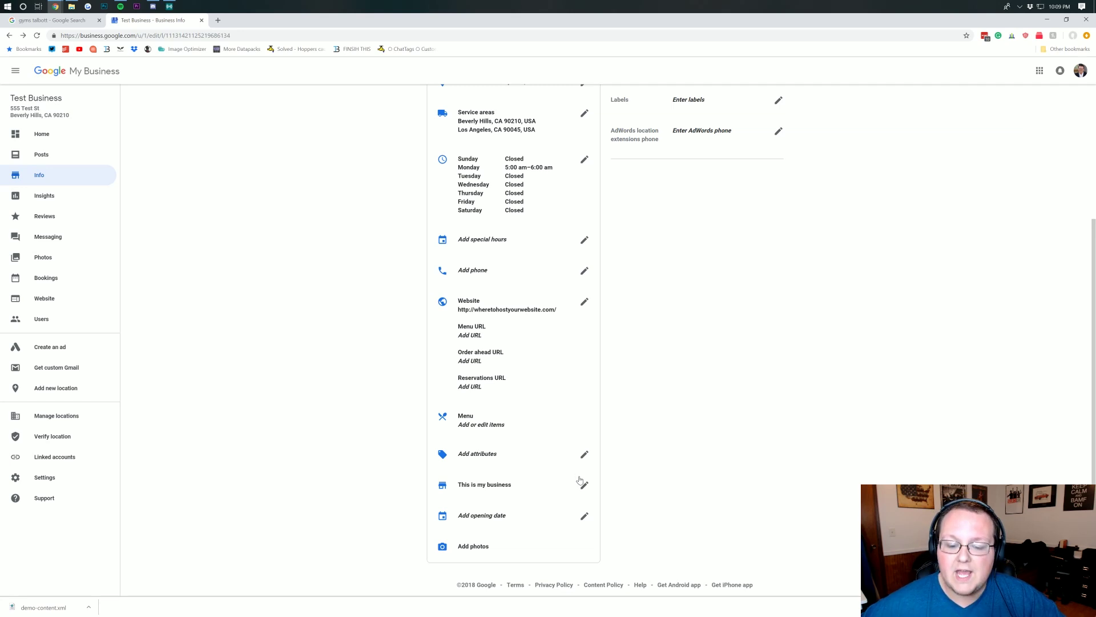
left_click(584, 455)
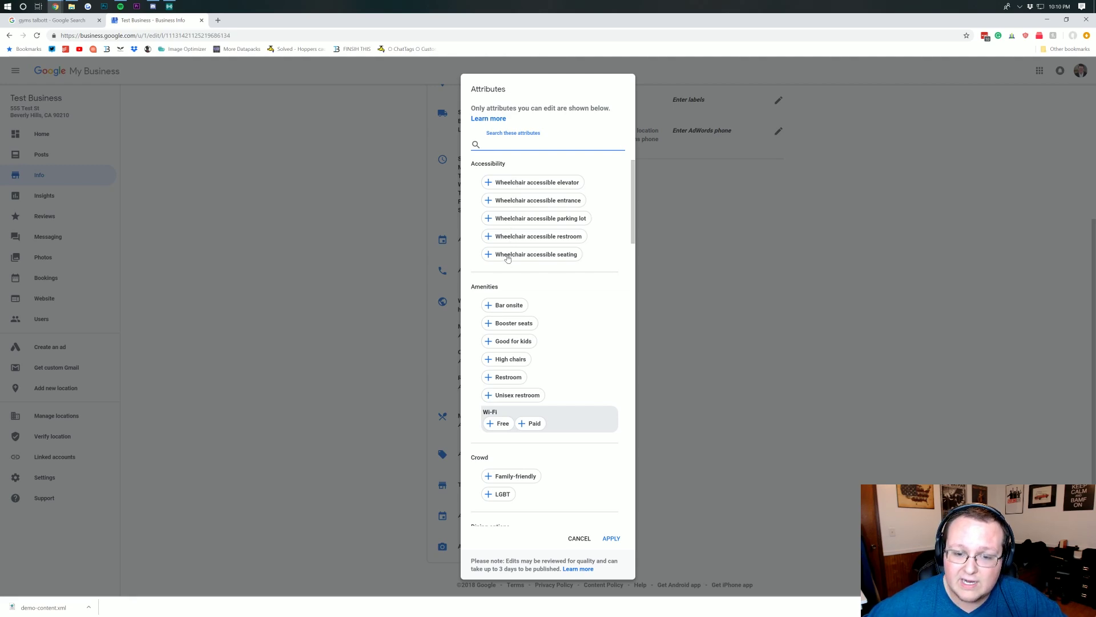
- Check Wi-Fi Free under Amenities and apply the attributes
scroll(514, 290, "down", 1)
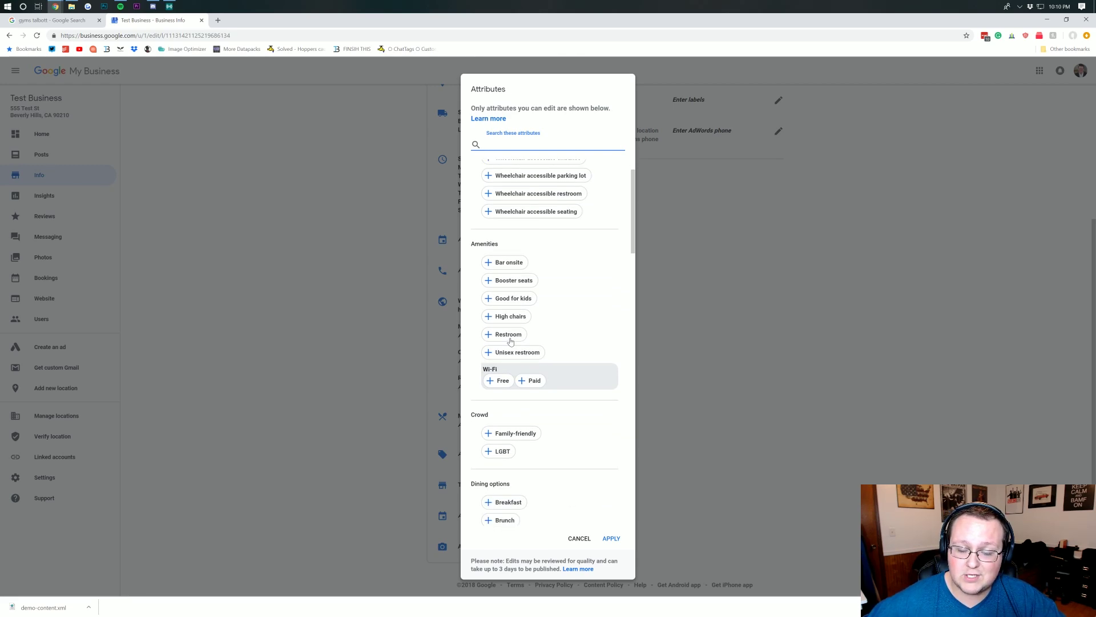
scroll(511, 341, "down", 1)
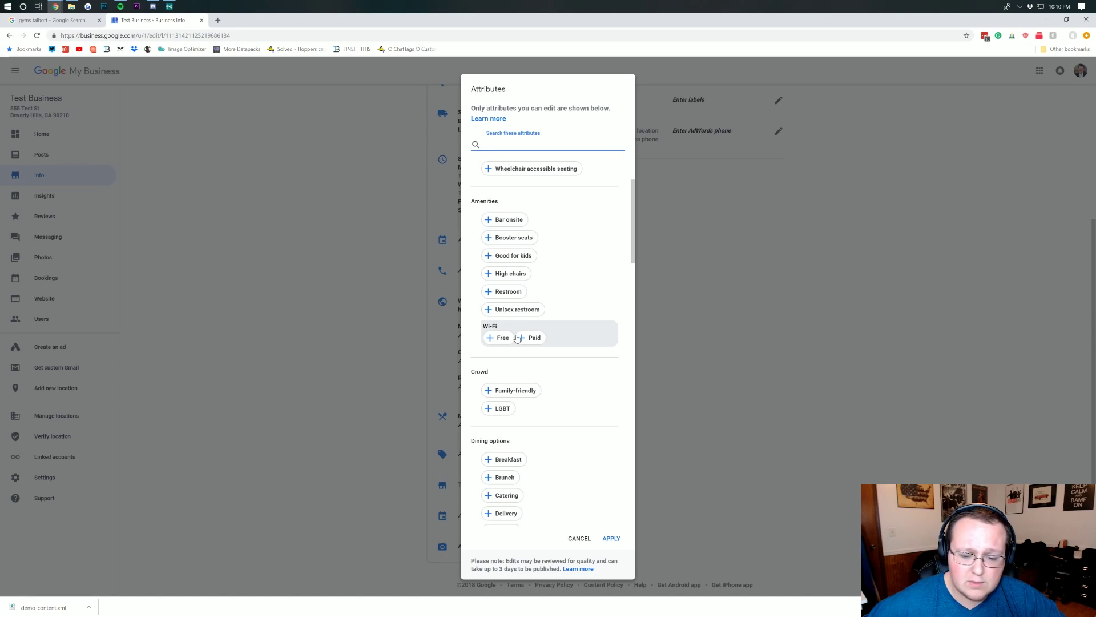
left_click(499, 338)
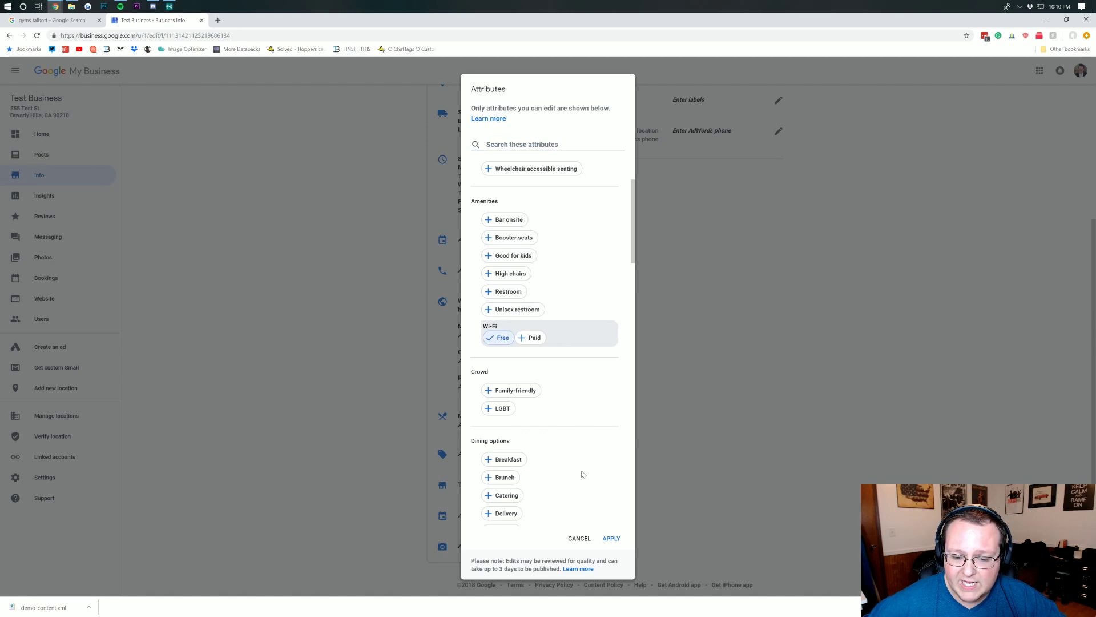
left_click(611, 539)
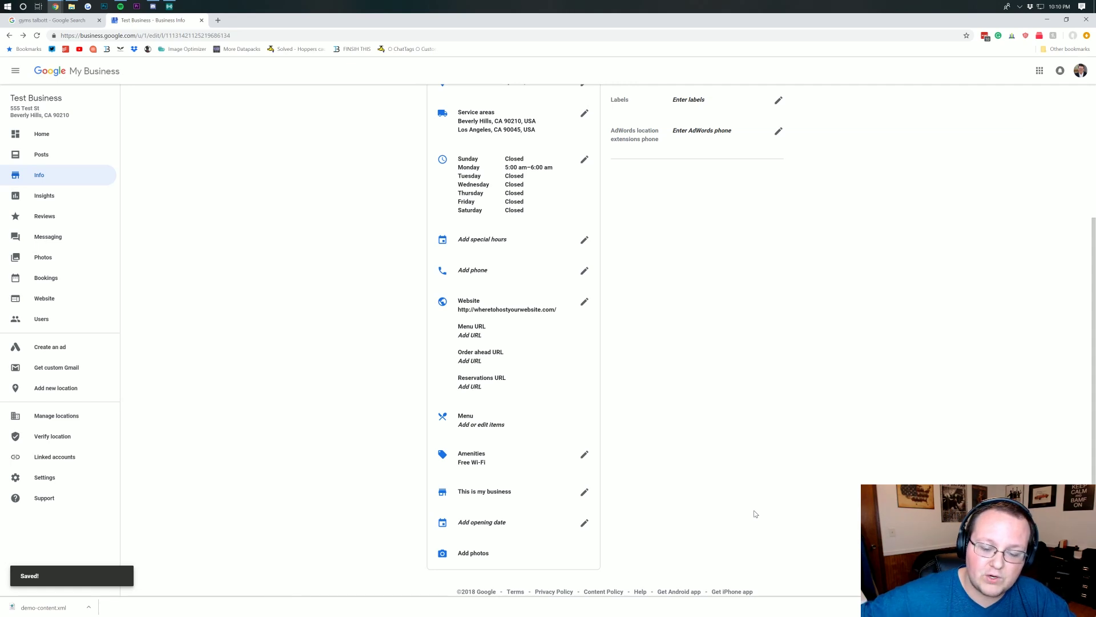
scroll(697, 477, "down", 1)
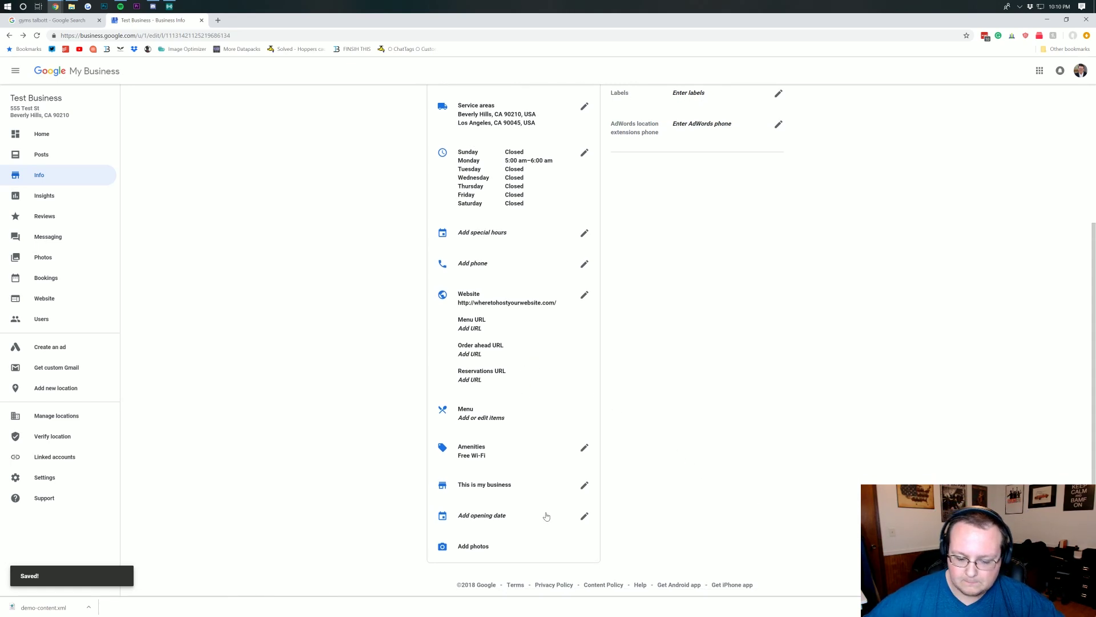
scroll(499, 506, "up", 3)
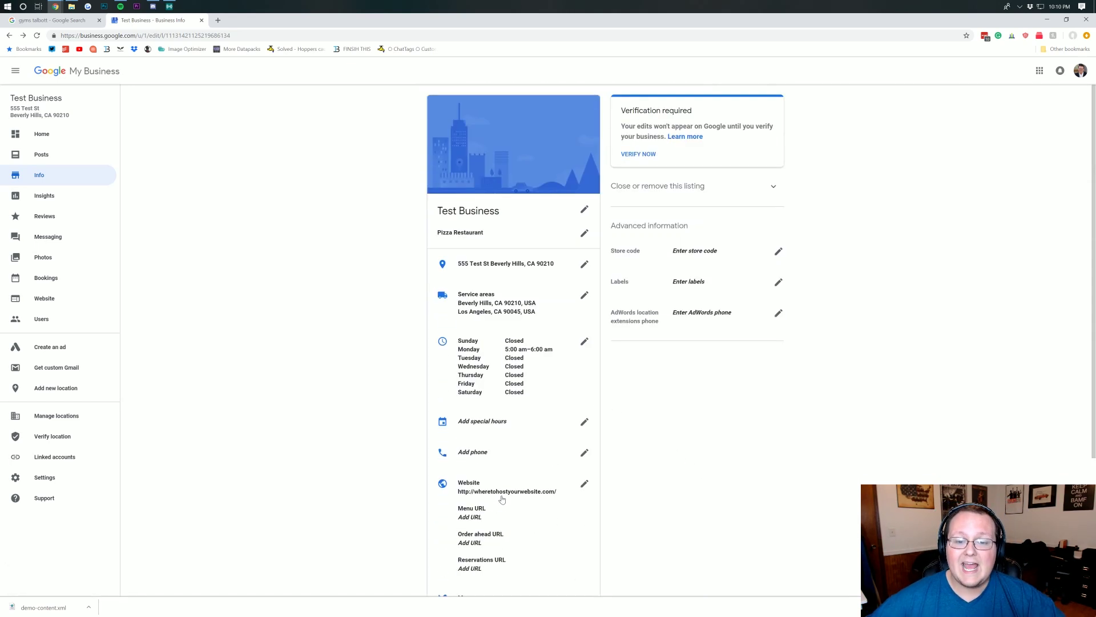
scroll(536, 220, "down", 3)
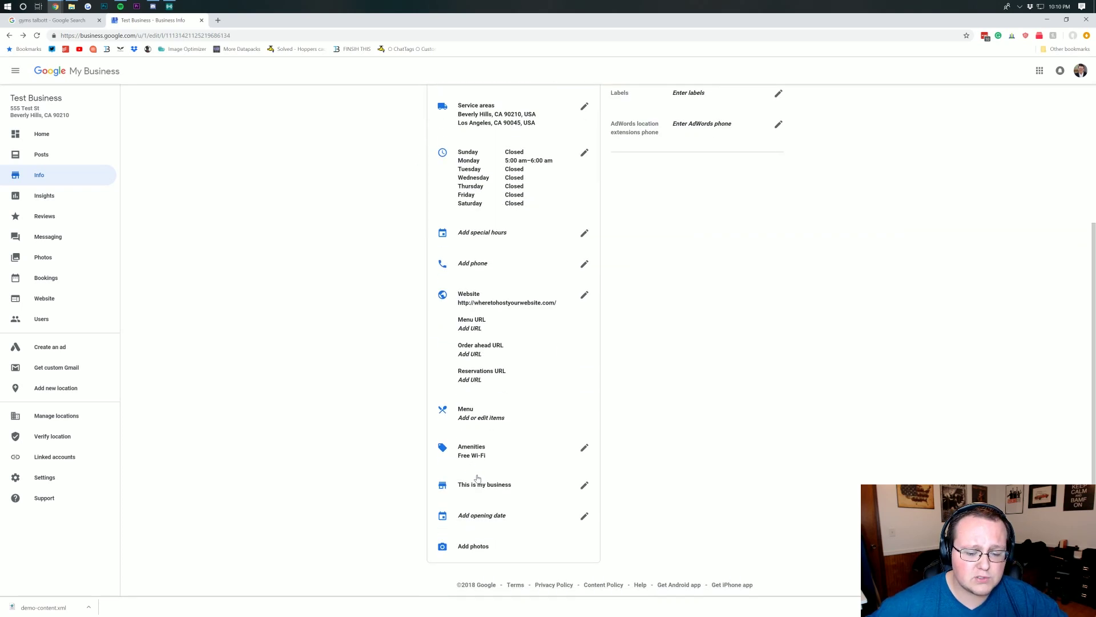
left_click(478, 552)
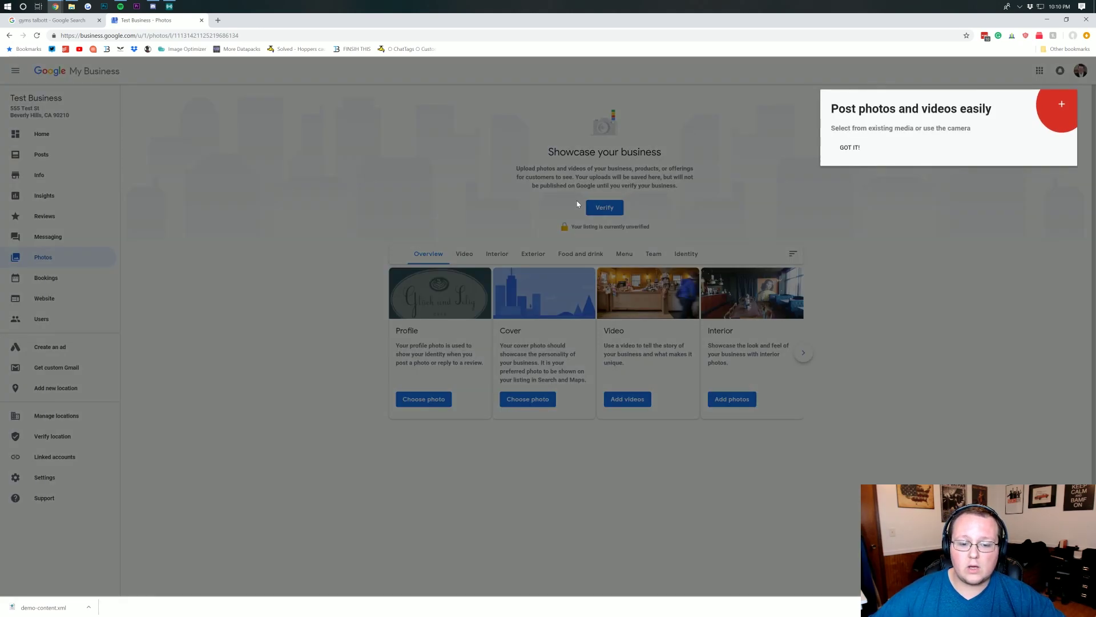
- Dismiss the photo tip, cancel a profile photo upload, page through photo categories, then open Reviews
left_click(858, 151)
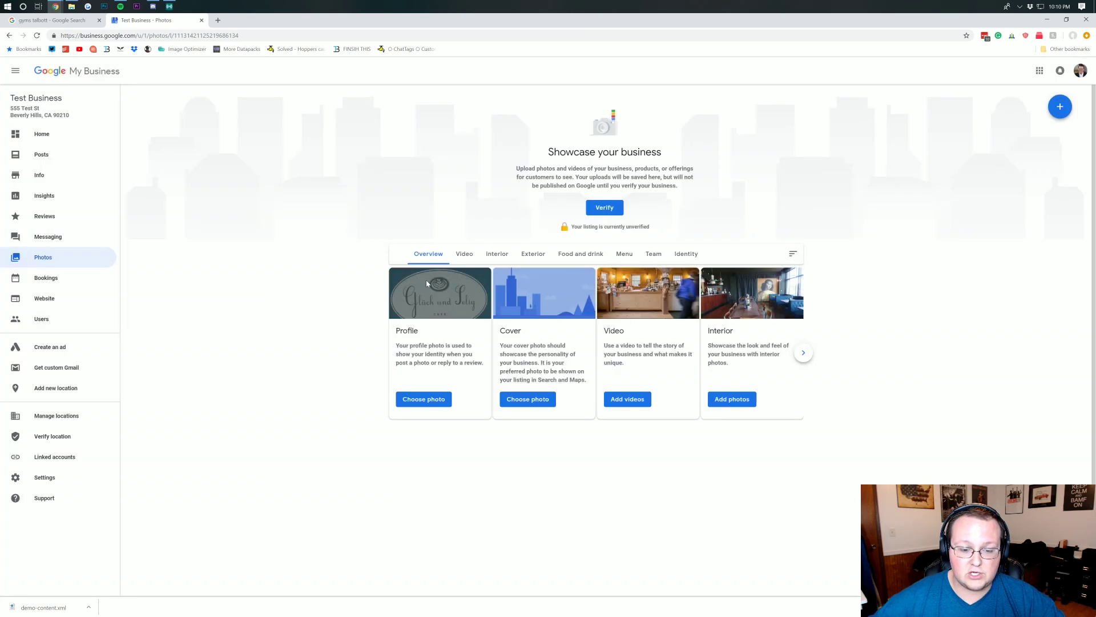
left_click(422, 399)
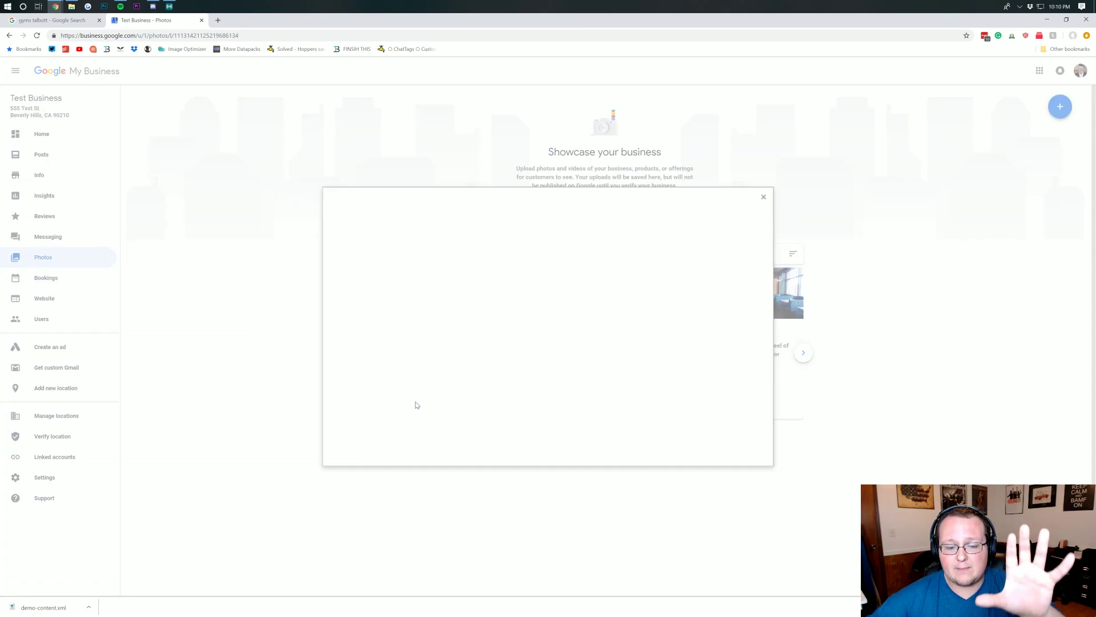
left_click(765, 199)
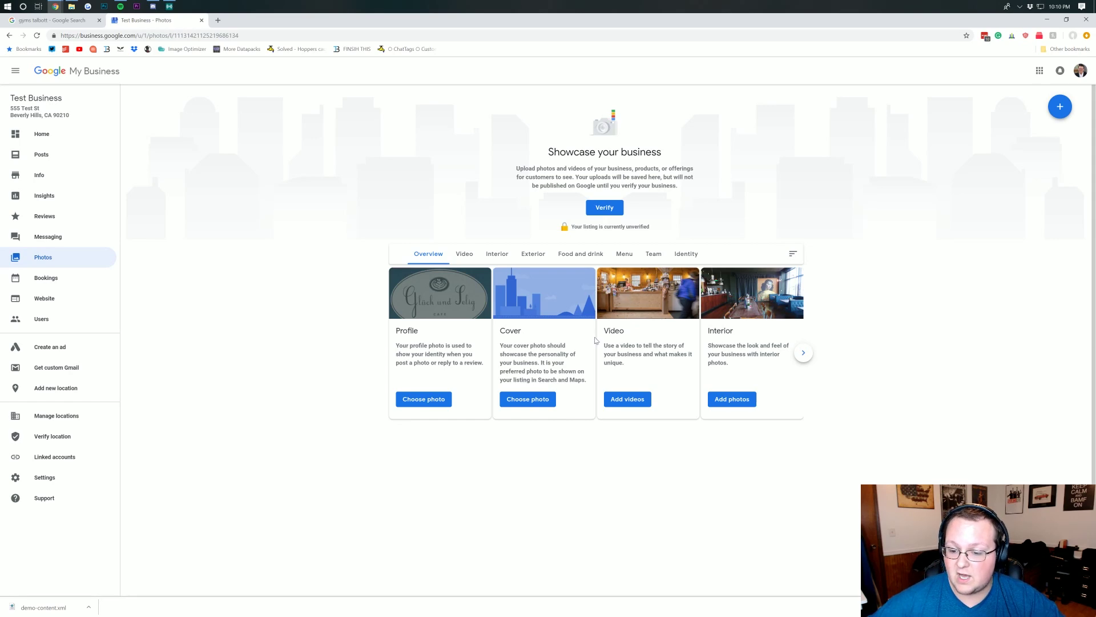
left_click(797, 354)
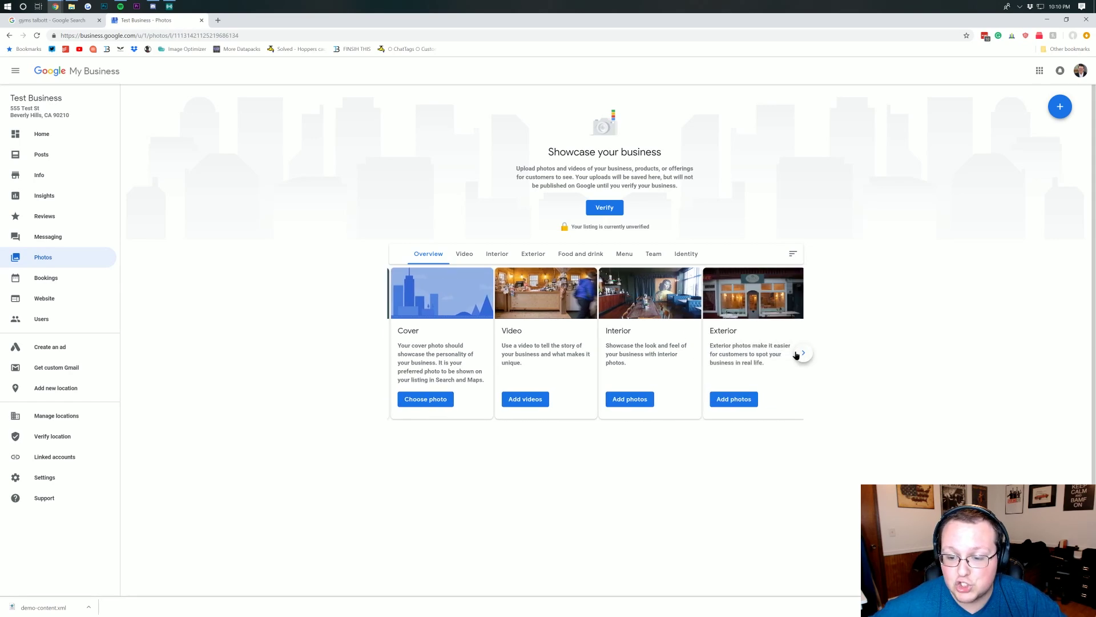
left_click(803, 353)
left_click(804, 353)
left_click(797, 354)
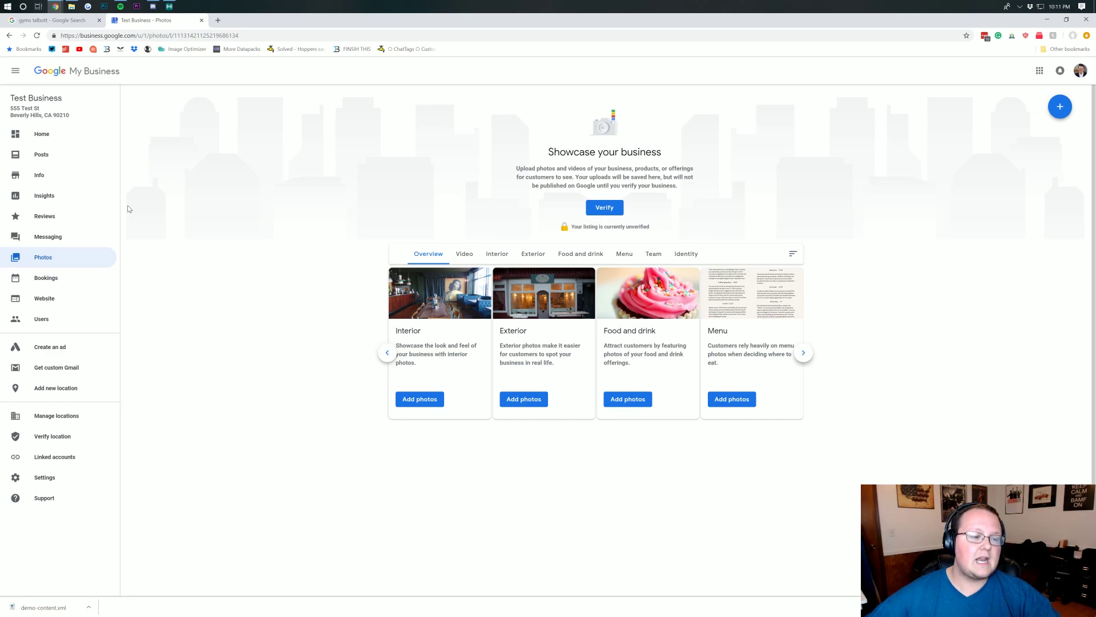
left_click(52, 217)
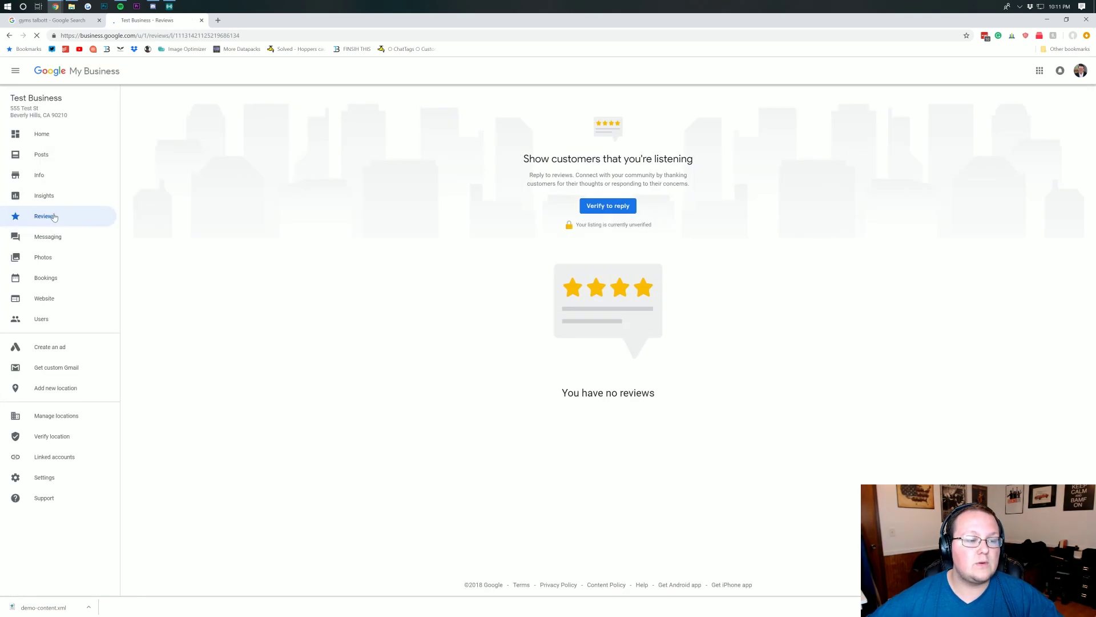
- Go back to Test Business's Info page, then return to the 'gyms talbott' search tab
left_click(45, 174)
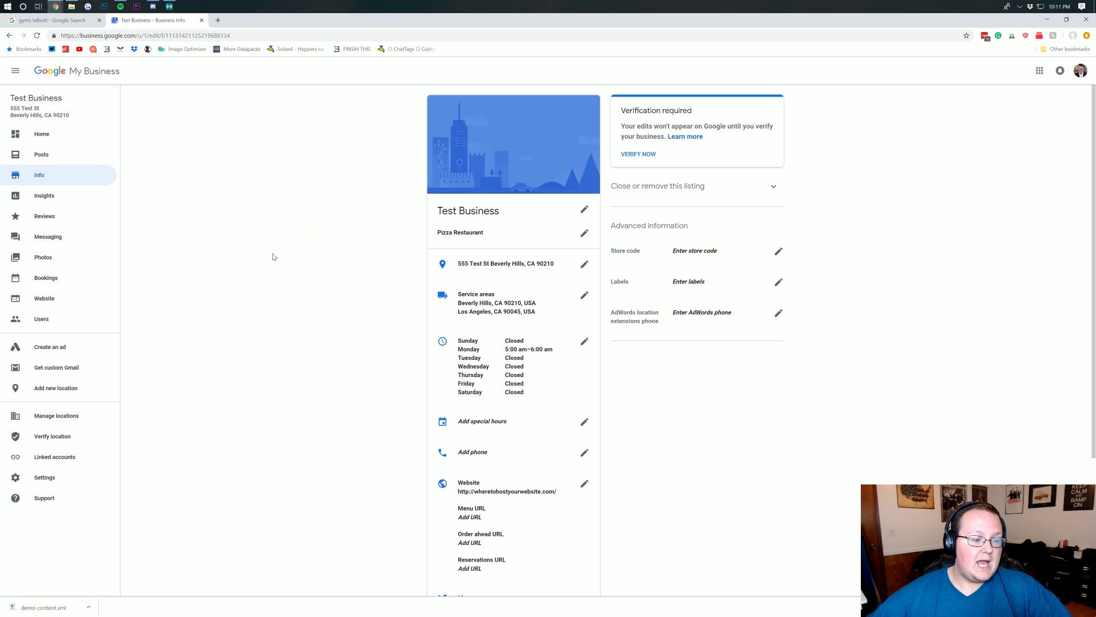
scroll(274, 249, "down", 2)
scroll(274, 249, "up", 2)
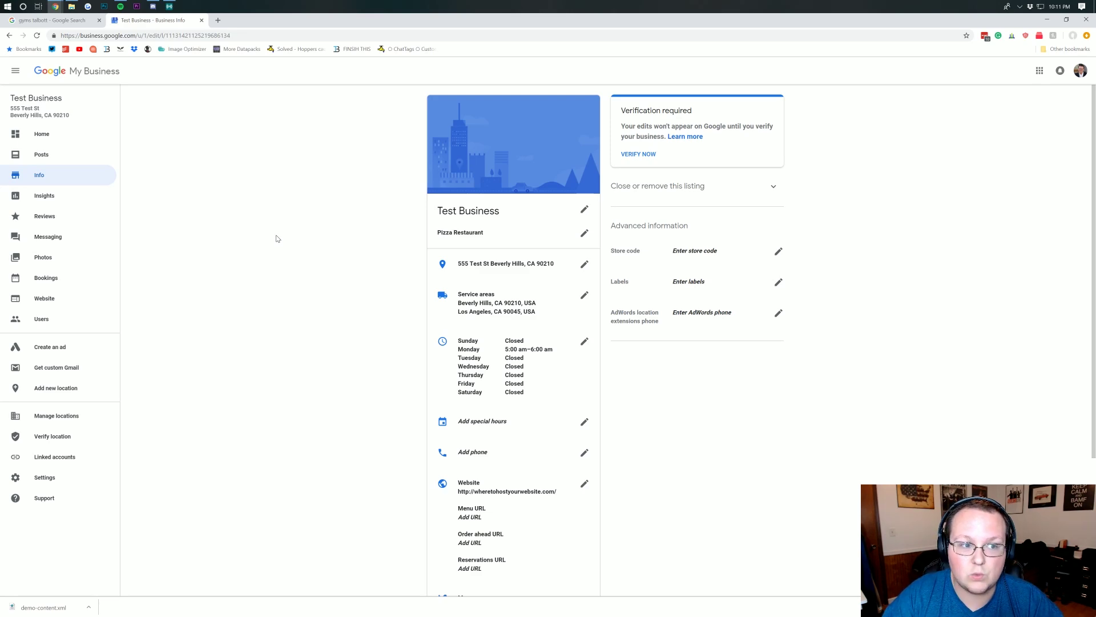
left_click(52, 21)
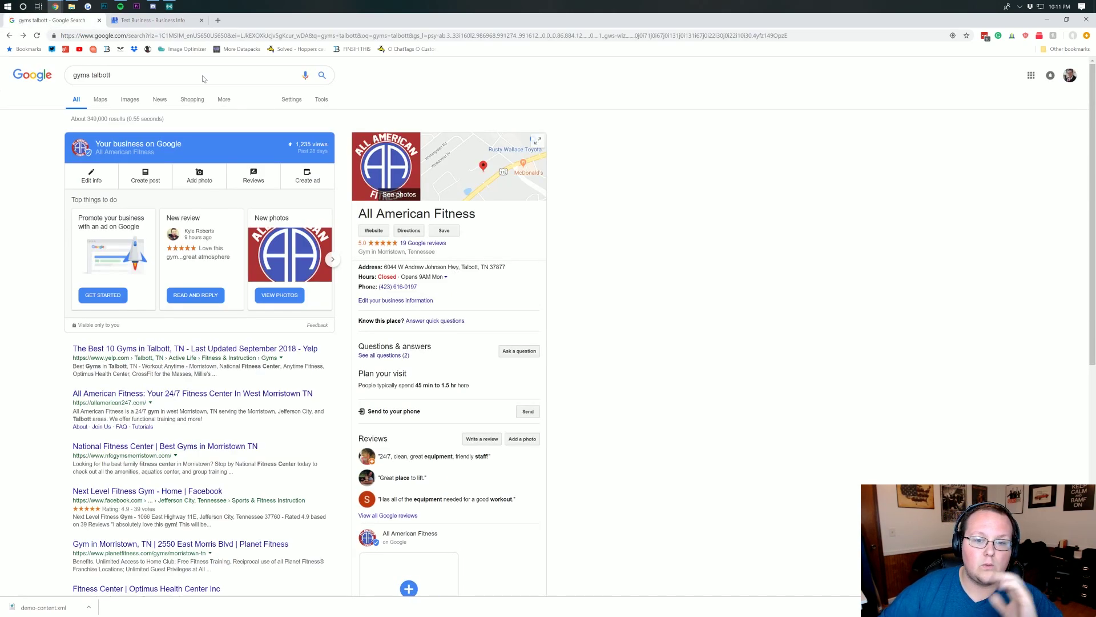
left_click(102, 75)
left_click_drag(103, 75, 80, 75)
left_click(97, 76)
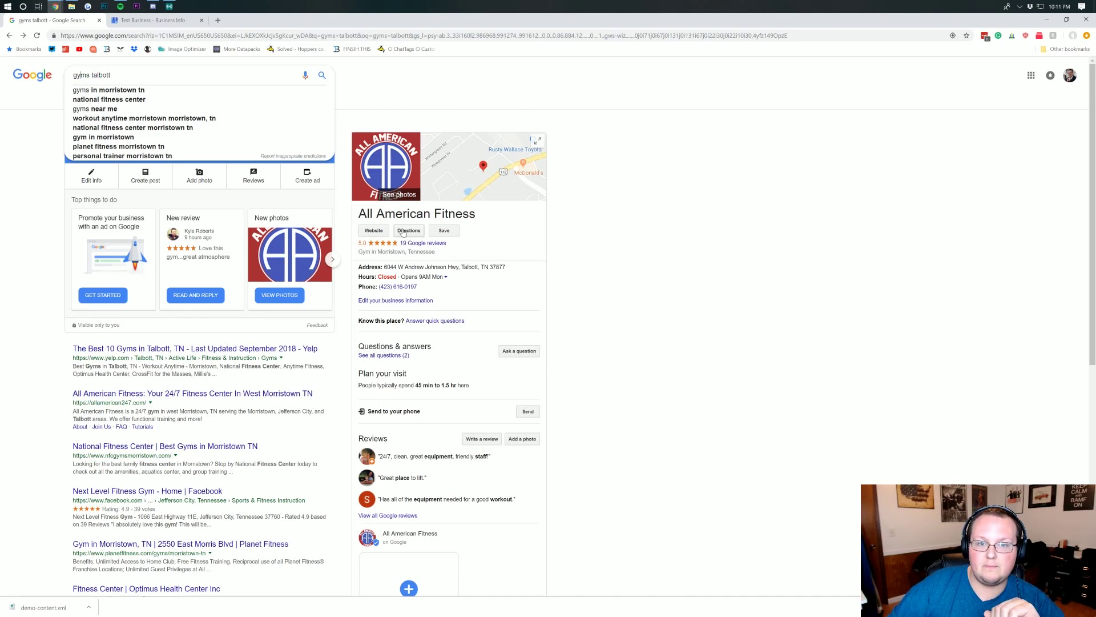
left_click(660, 313)
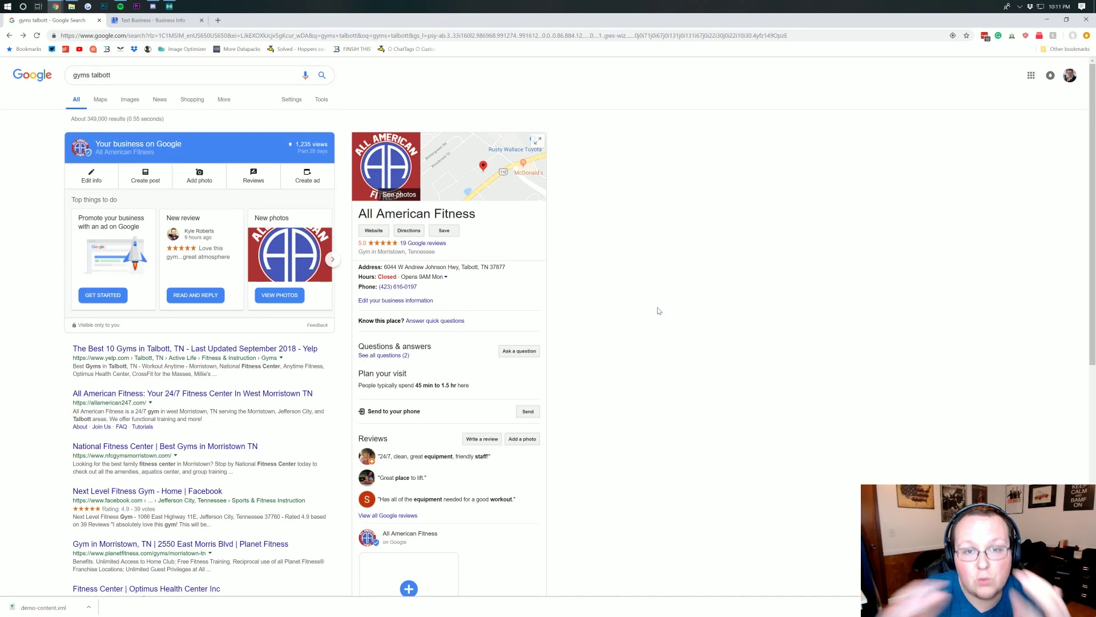